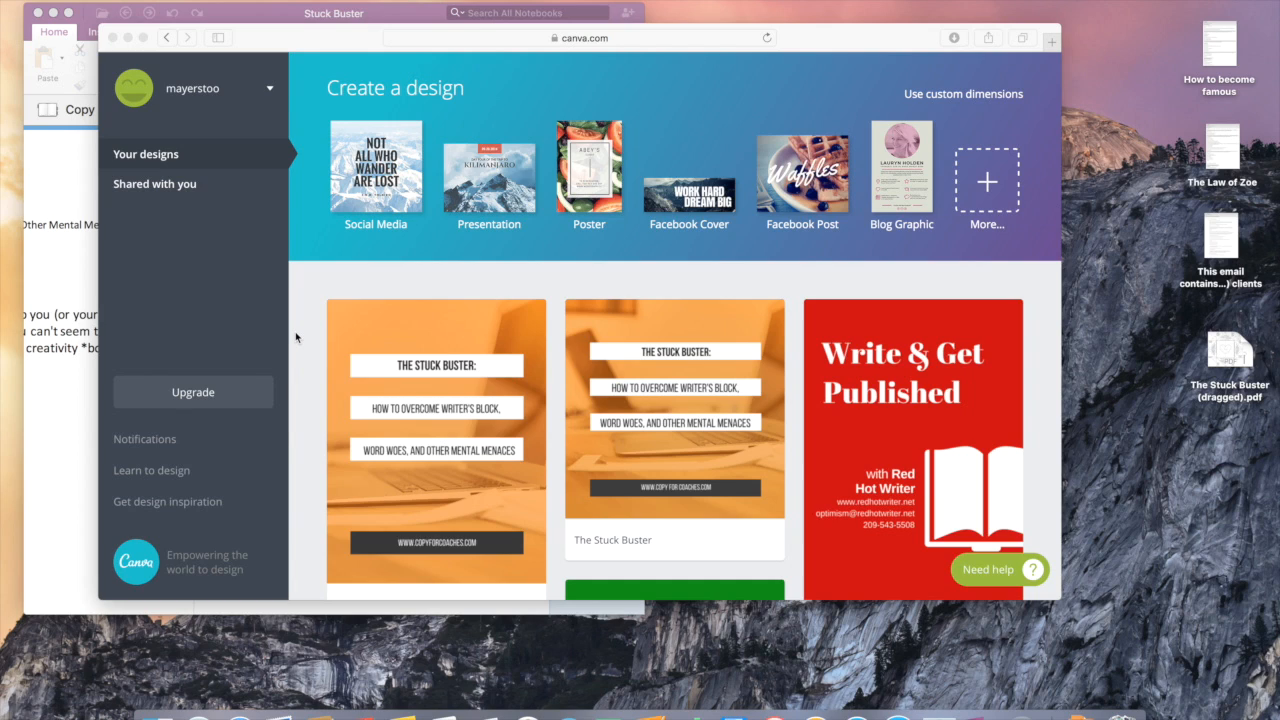
# Step: Open the Stuck Buster booklet design in the Canva editor
pyautogui.scroll(-3, 296, 337)
pyautogui.scroll(3, 296, 337)
pyautogui.scroll(-10, 296, 337)
pyautogui.scroll(2, 296, 337)
pyautogui.scroll(-10, 296, 337)
pyautogui.scroll(9, 296, 337)
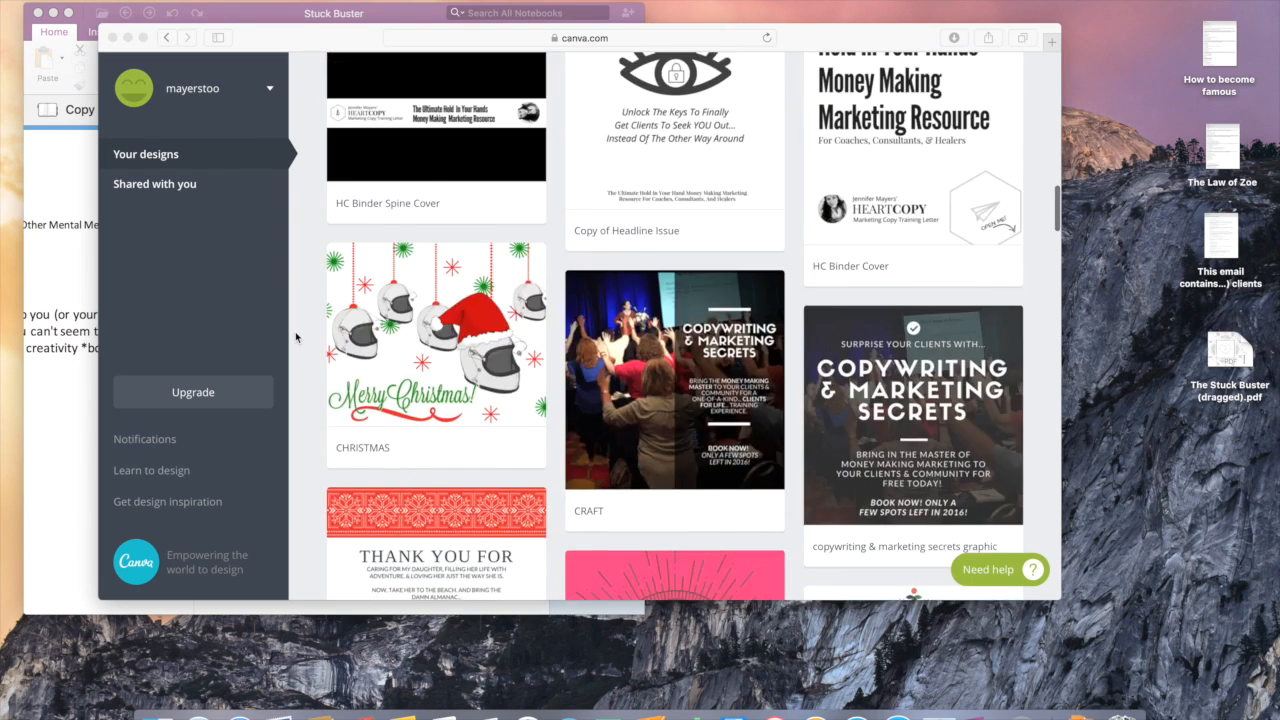
pyautogui.scroll(10, 296, 337)
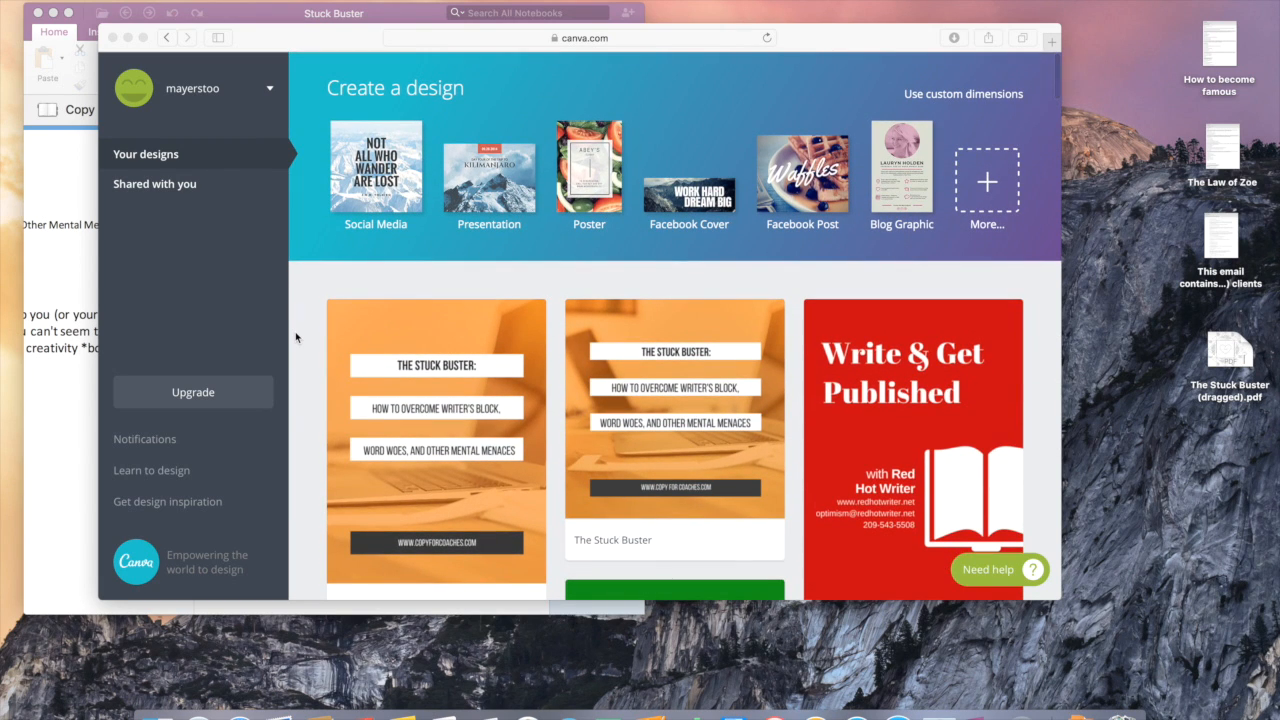
pyautogui.click(453, 396)
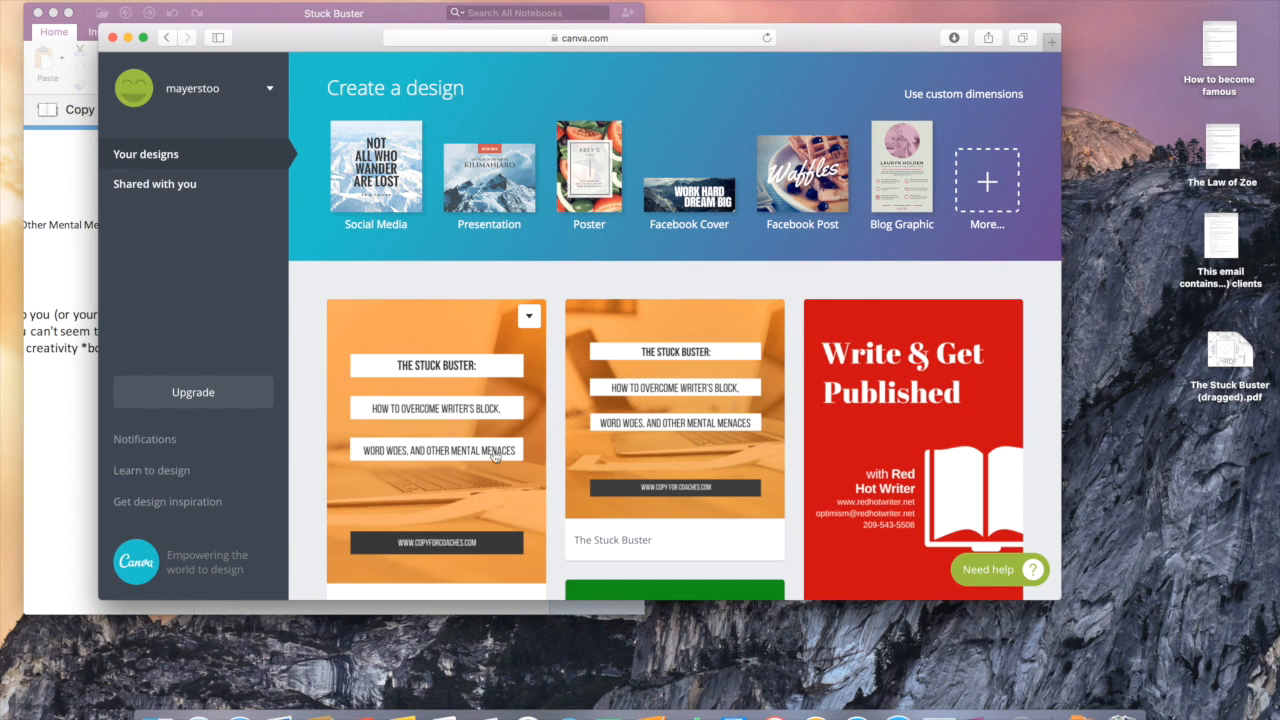
pyautogui.click(472, 384)
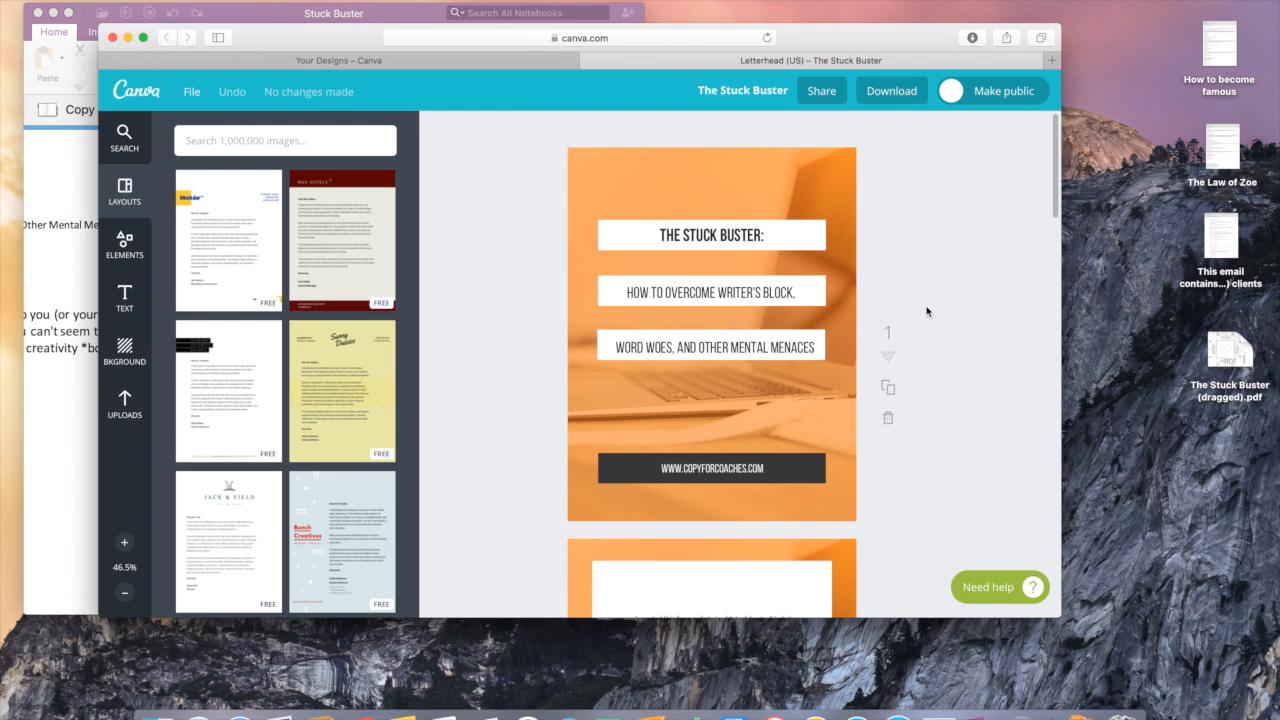
# Step: Review all six booklet pages, from the orange cover to the instructions
pyautogui.scroll(-3, 926, 311)
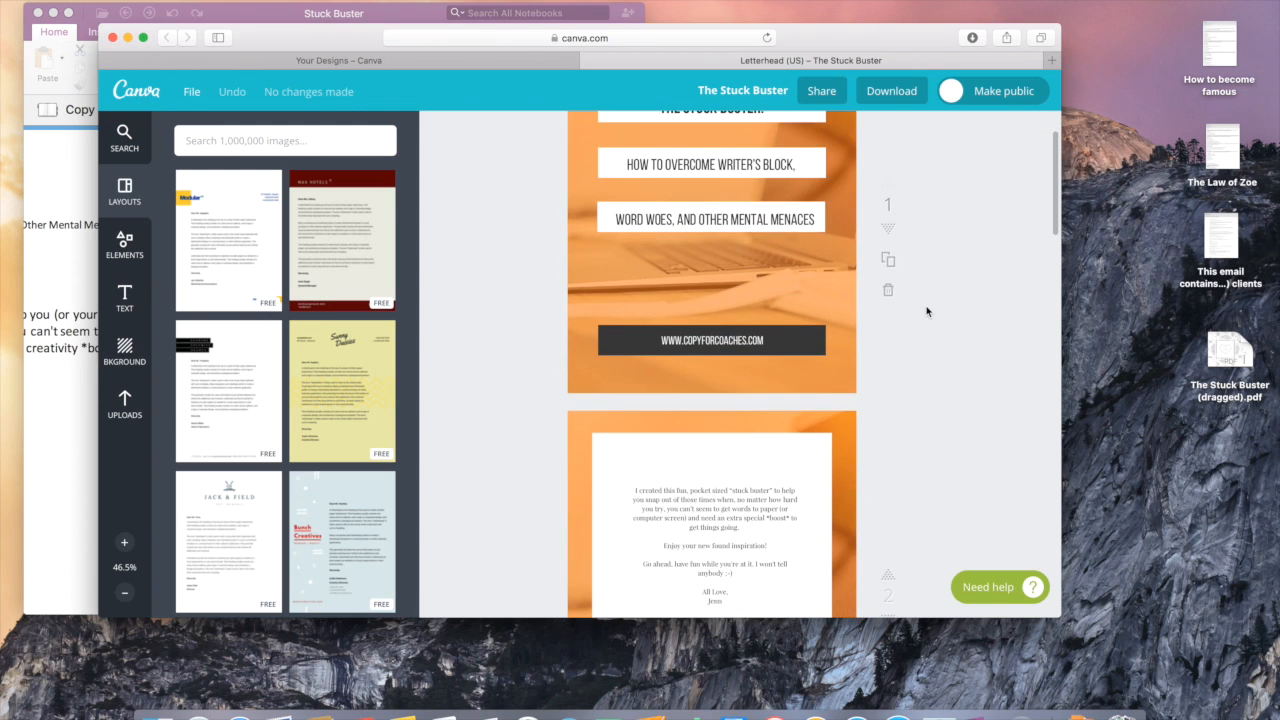
pyautogui.scroll(-4, 926, 311)
pyautogui.scroll(-10, 926, 311)
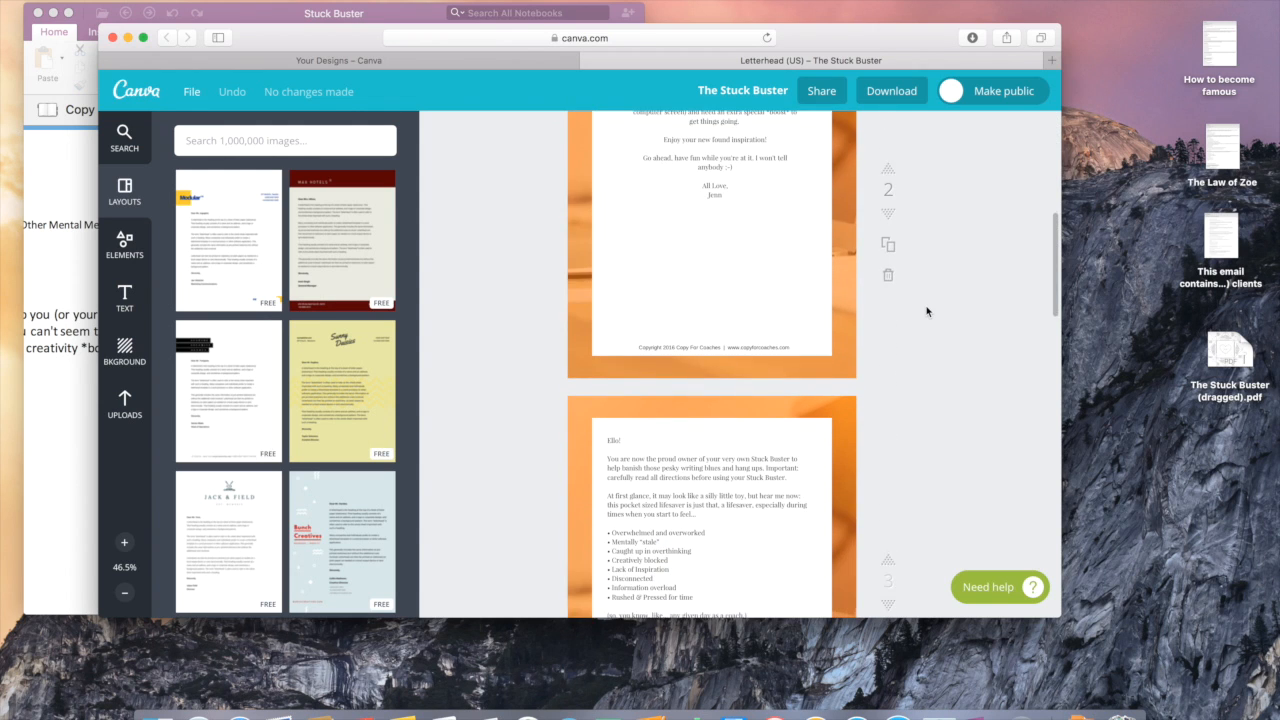
pyautogui.scroll(-6, 926, 311)
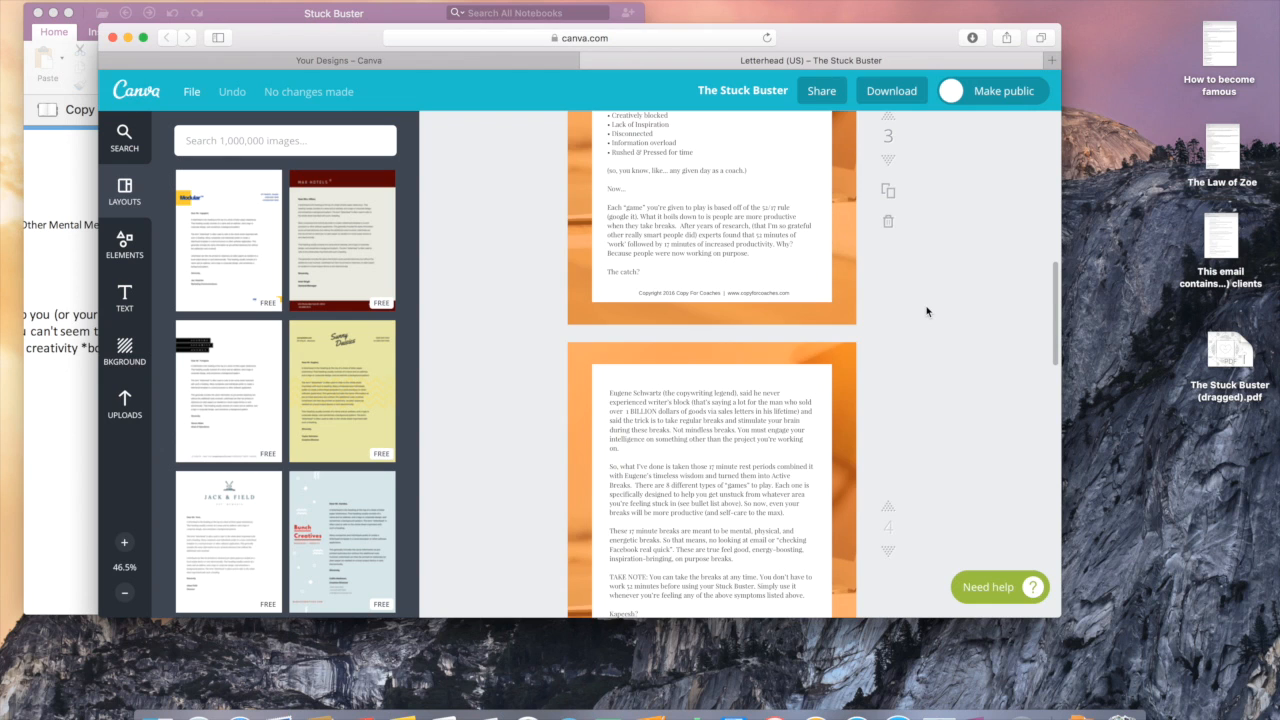
pyautogui.scroll(-19, 926, 311)
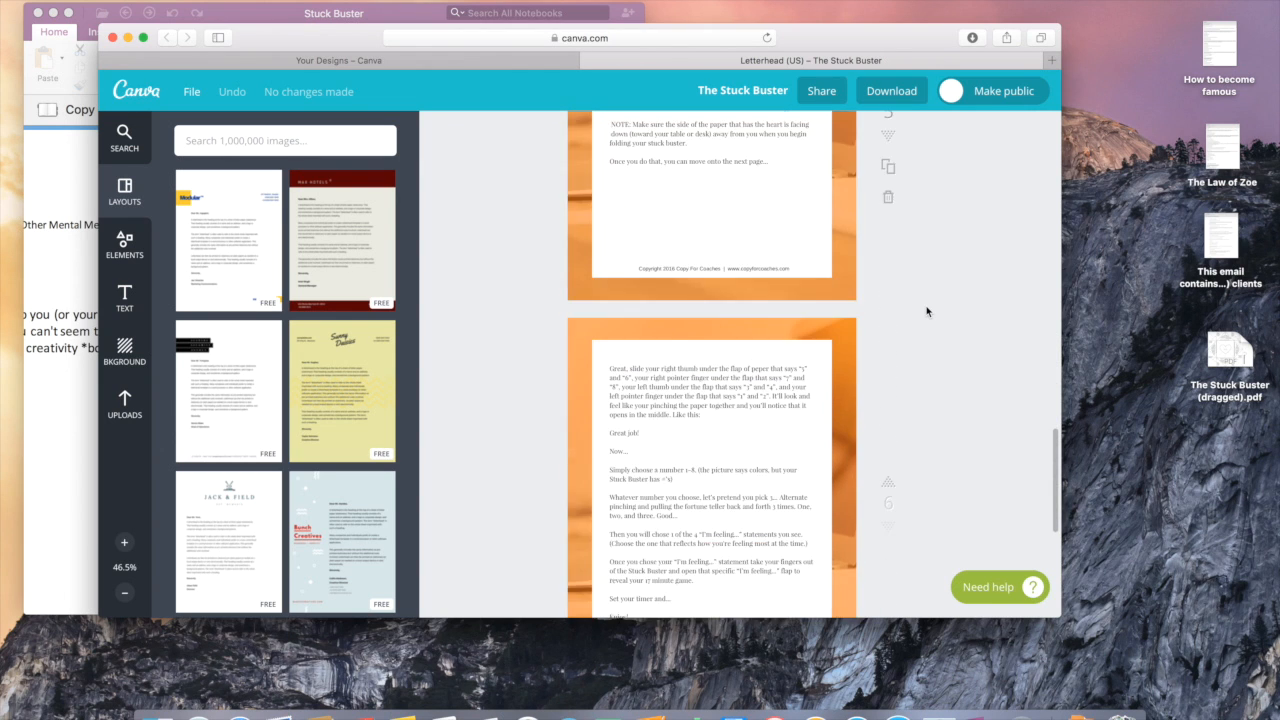
pyautogui.scroll(-4, 926, 311)
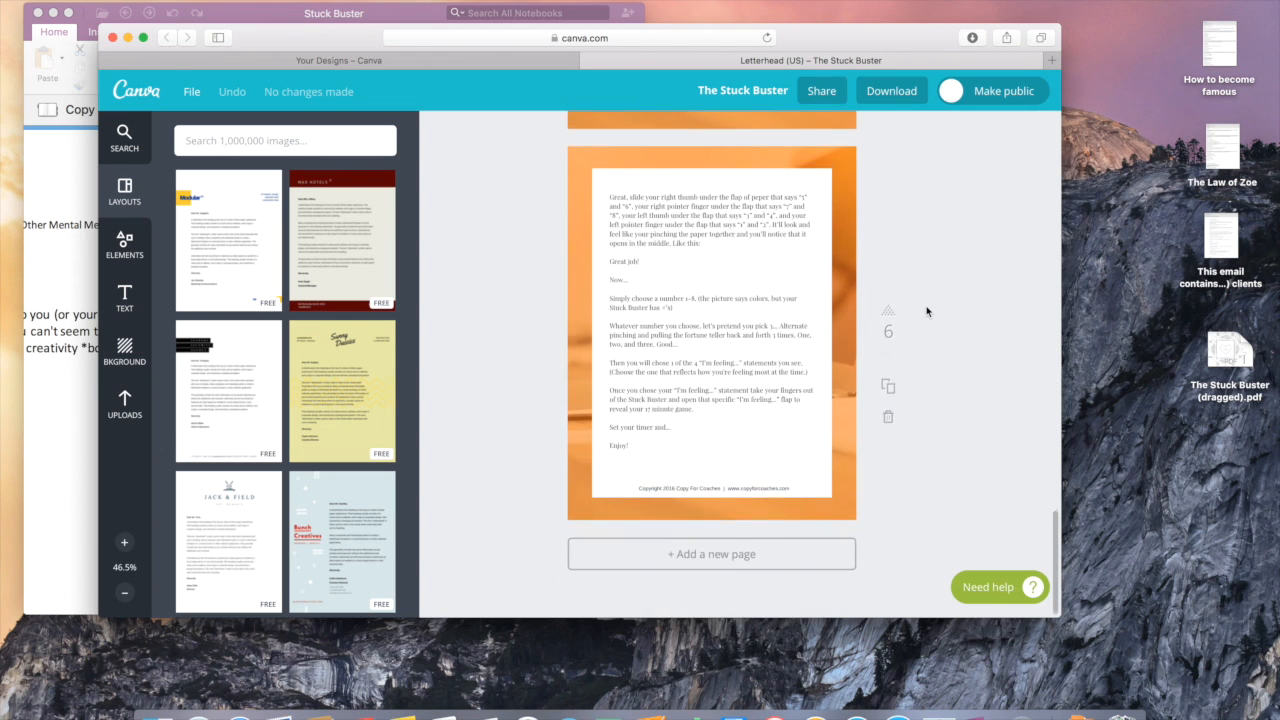
pyautogui.scroll(20, 926, 311)
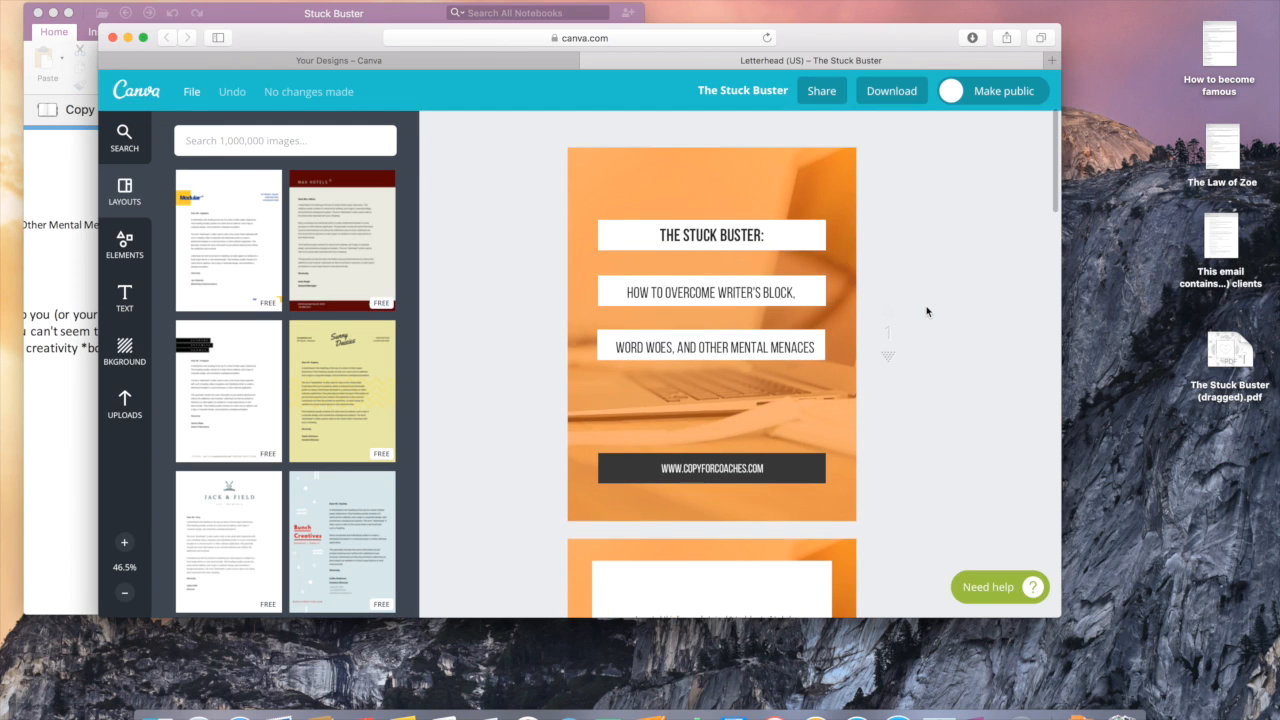
# Step: Close the Stuck Buster booklet tab and return to the Canva home page
pyautogui.click(588, 61)
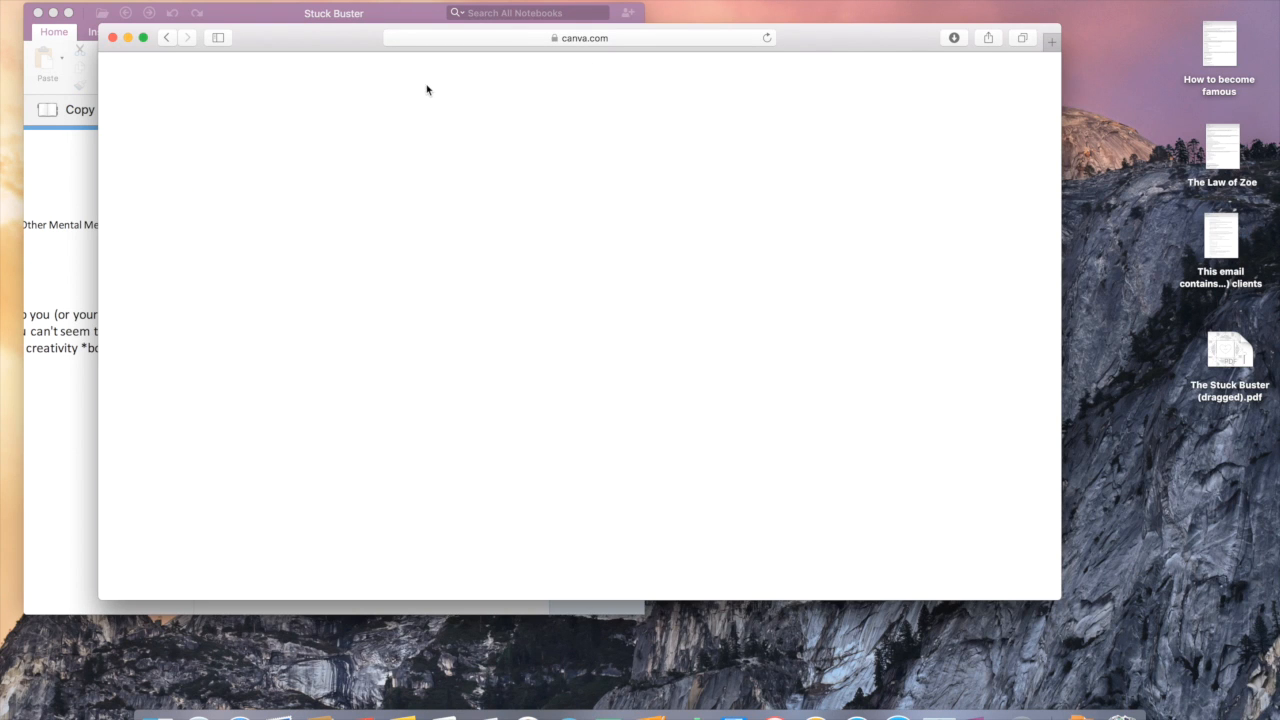
pyautogui.click(640, 38)
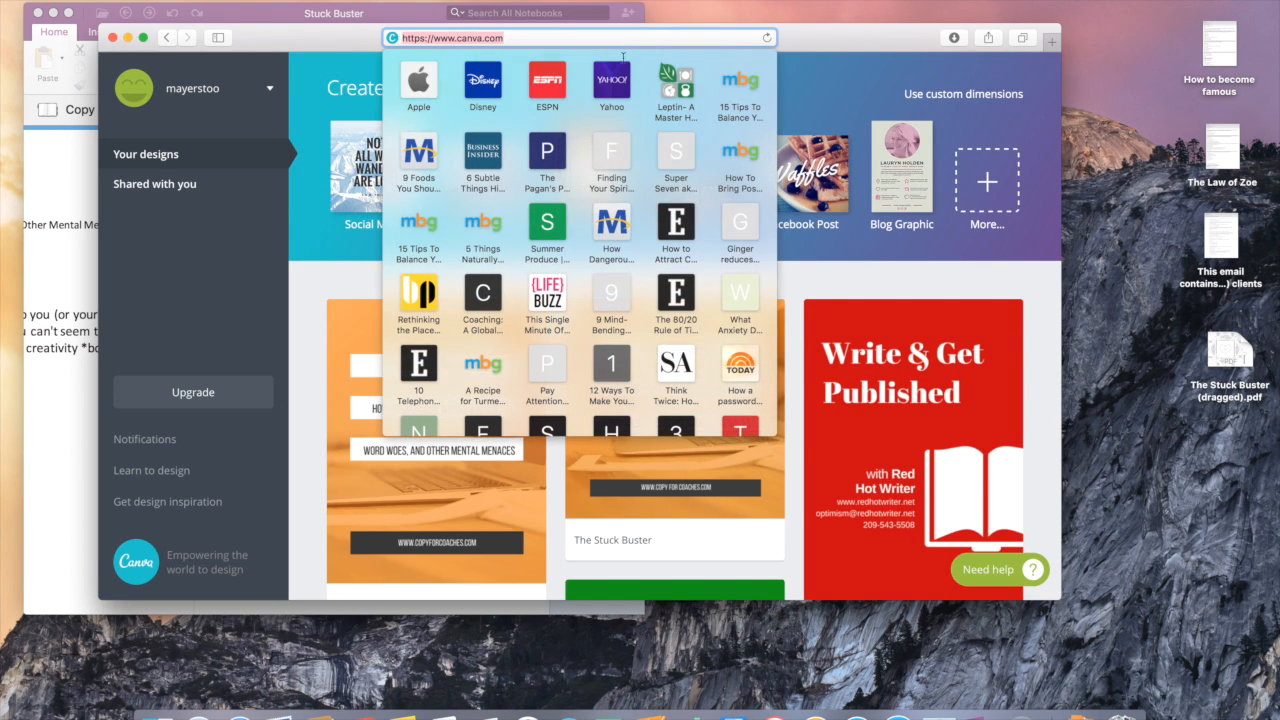
pyautogui.click(297, 277)
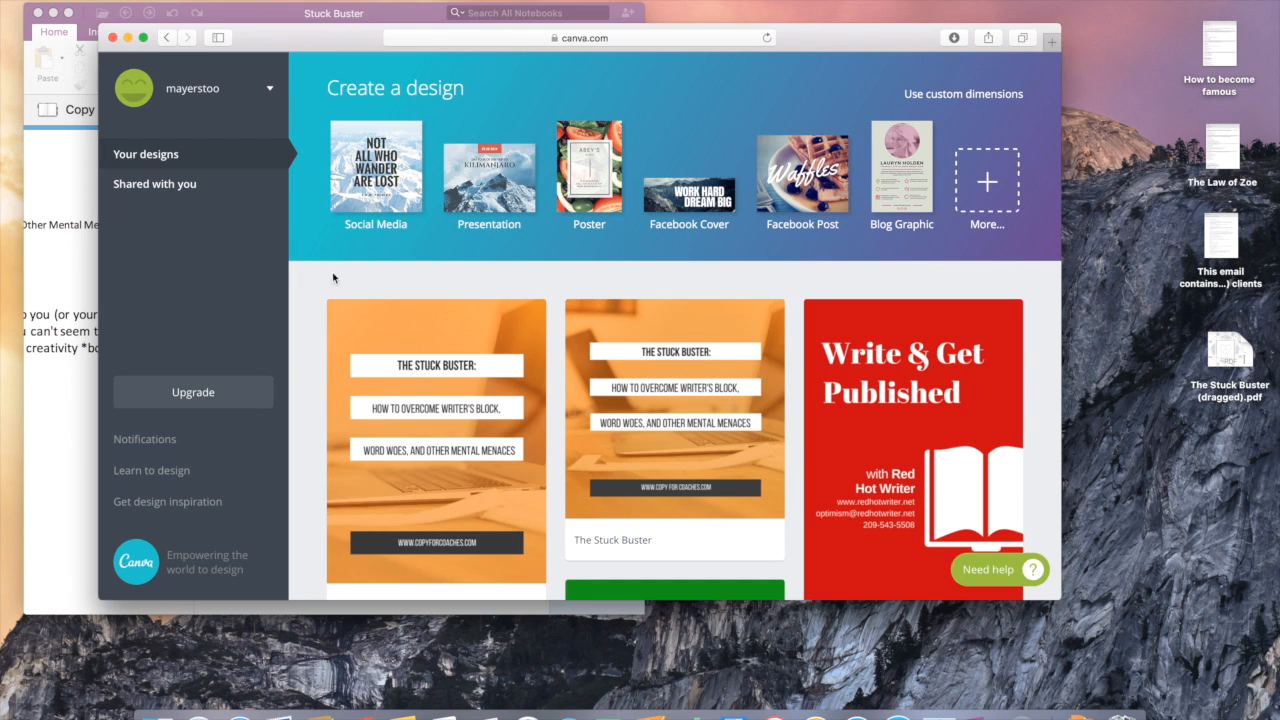
# Step: Show all design types and browse categories like Marketing Materials, Events and Ads
pyautogui.click(987, 186)
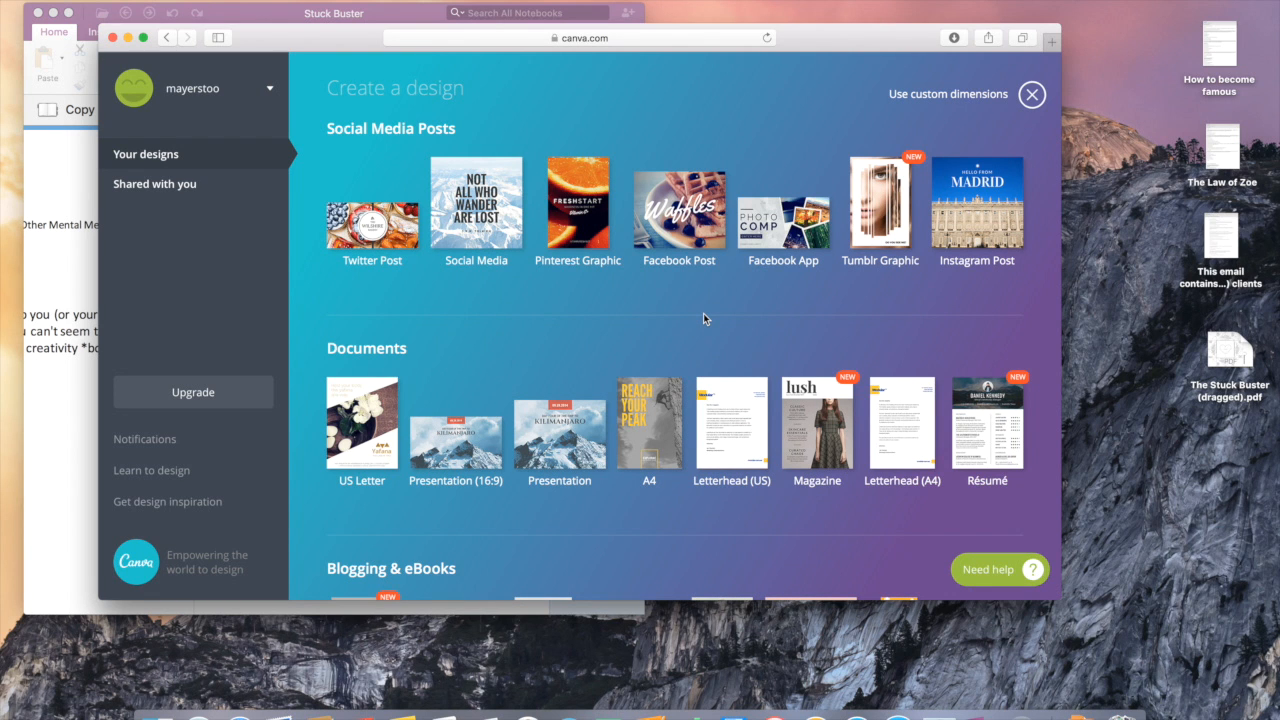
pyautogui.scroll(-3, 703, 318)
pyautogui.scroll(-5, 703, 318)
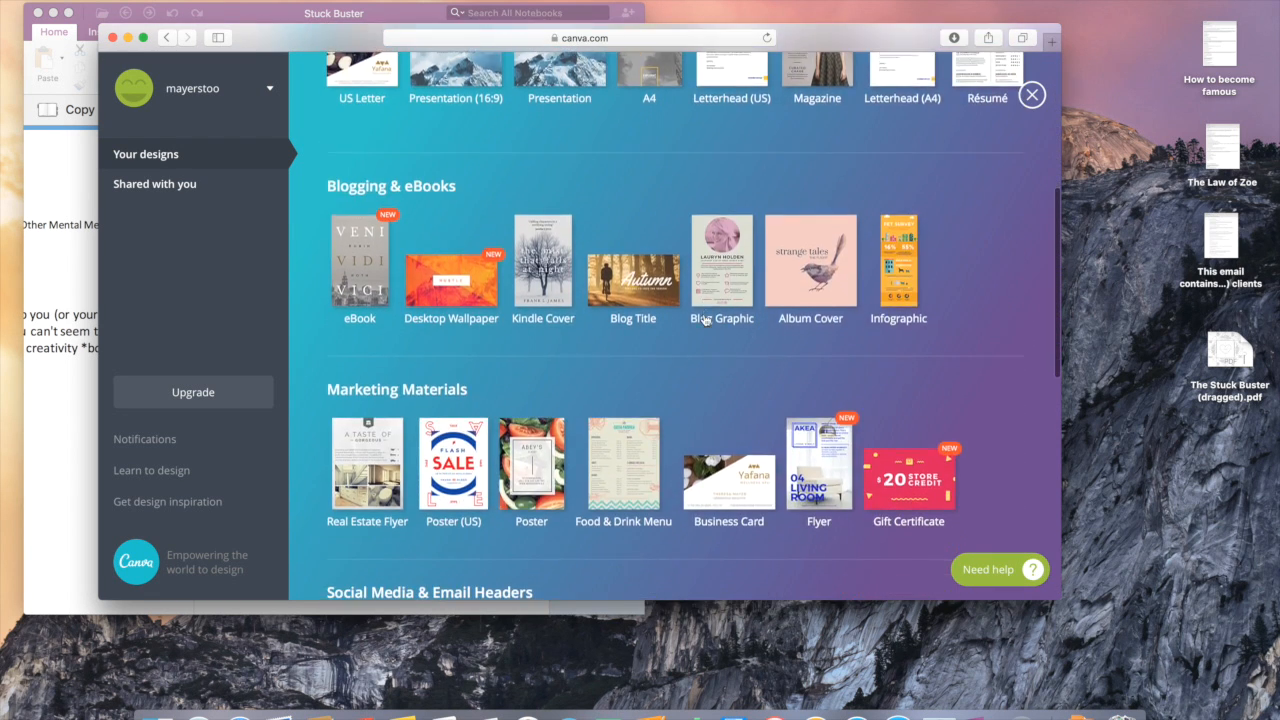
pyautogui.scroll(-4, 704, 319)
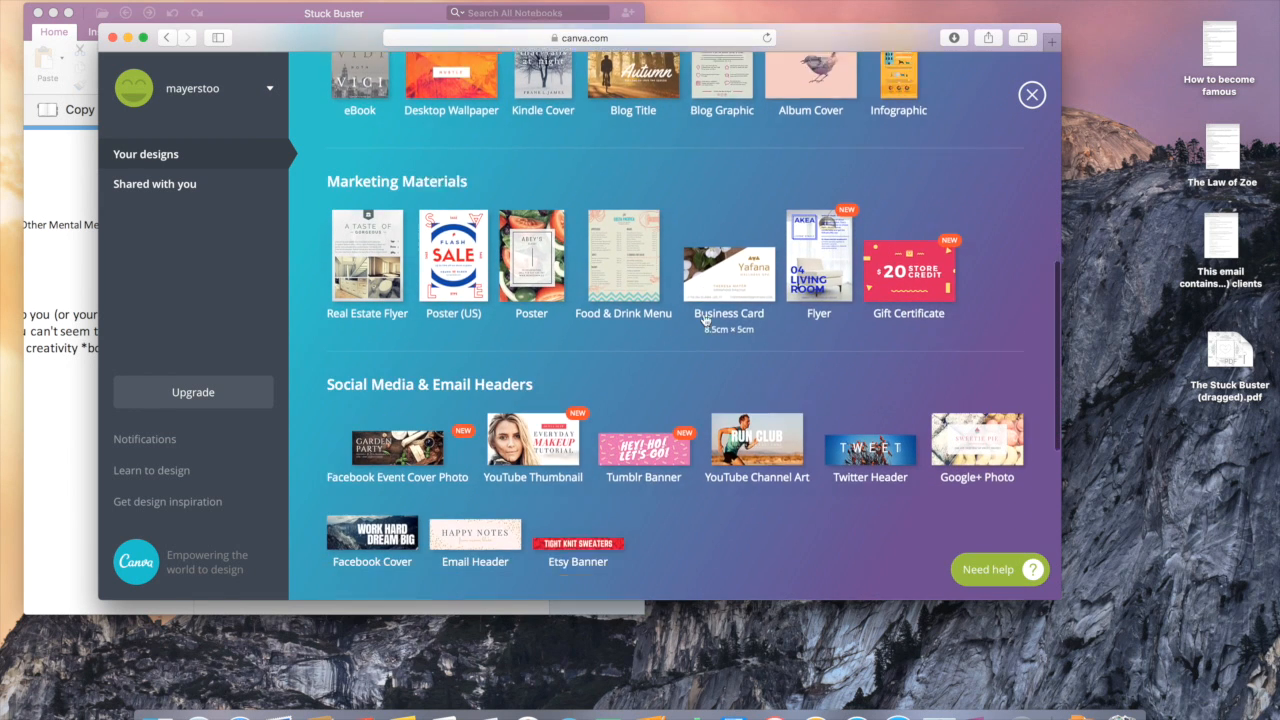
pyautogui.scroll(-3, 703, 318)
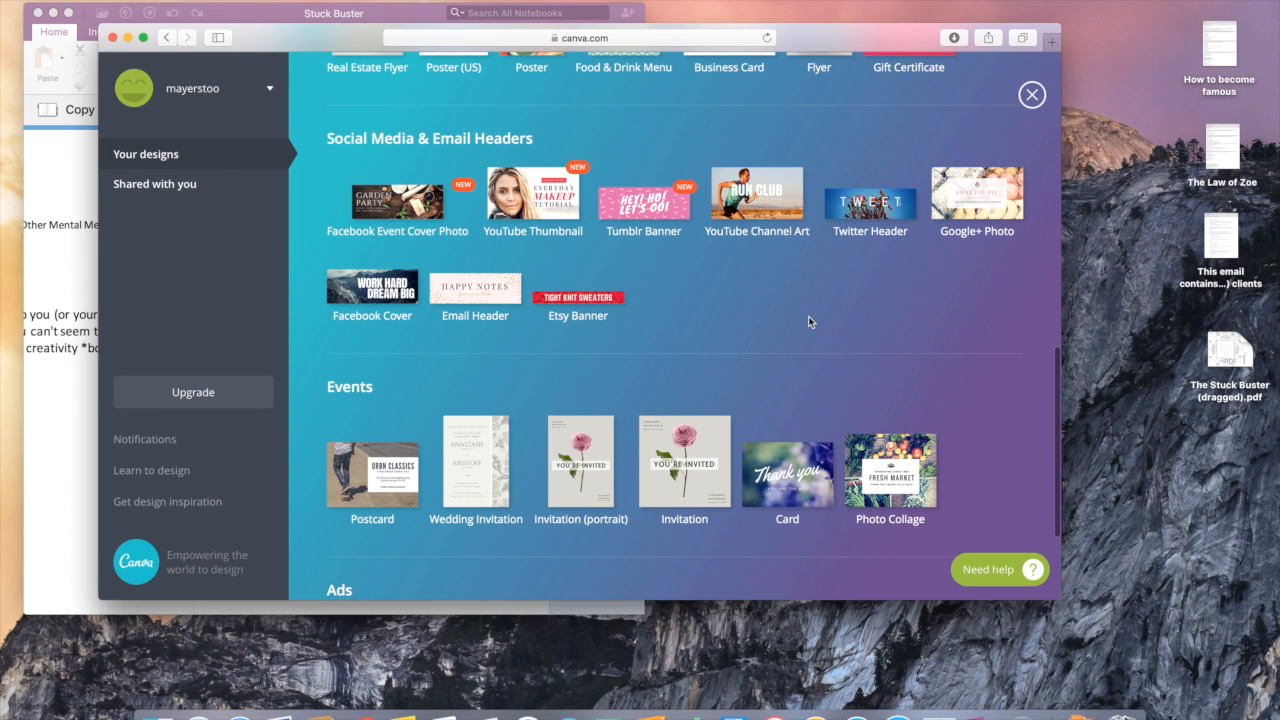
pyautogui.scroll(-3, 810, 321)
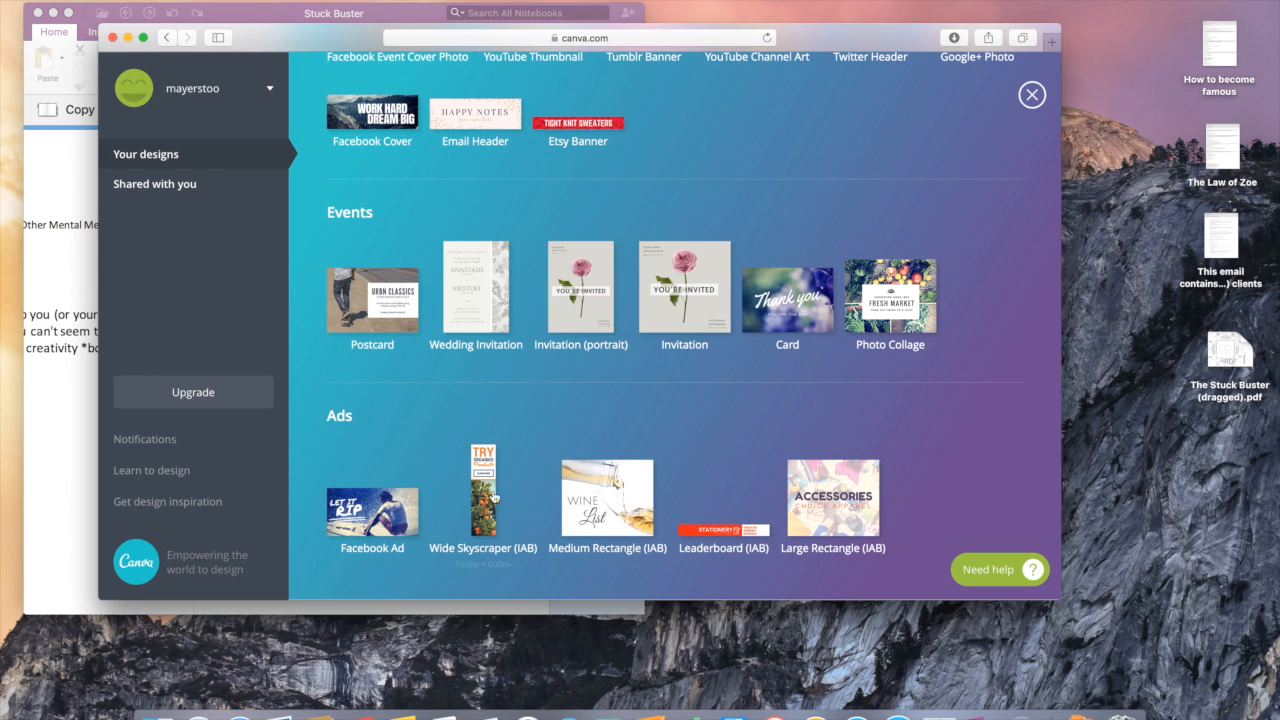
pyautogui.scroll(6, 728, 445)
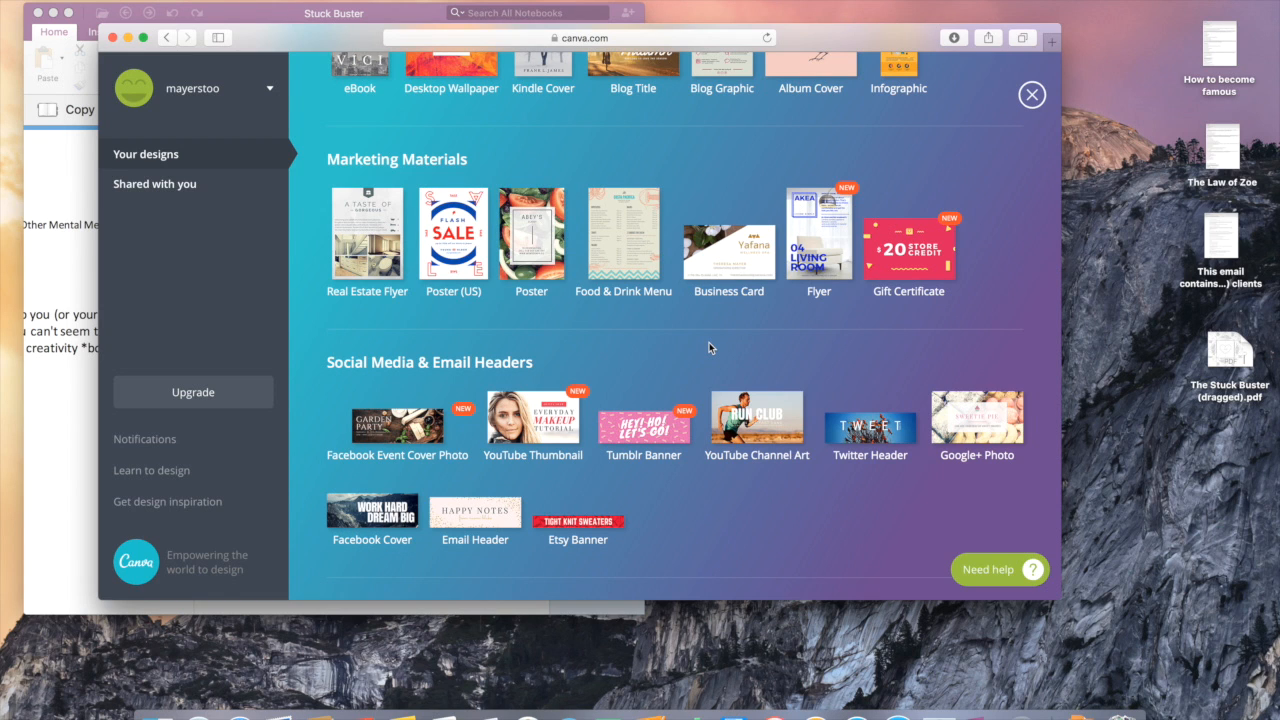
pyautogui.scroll(2, 709, 347)
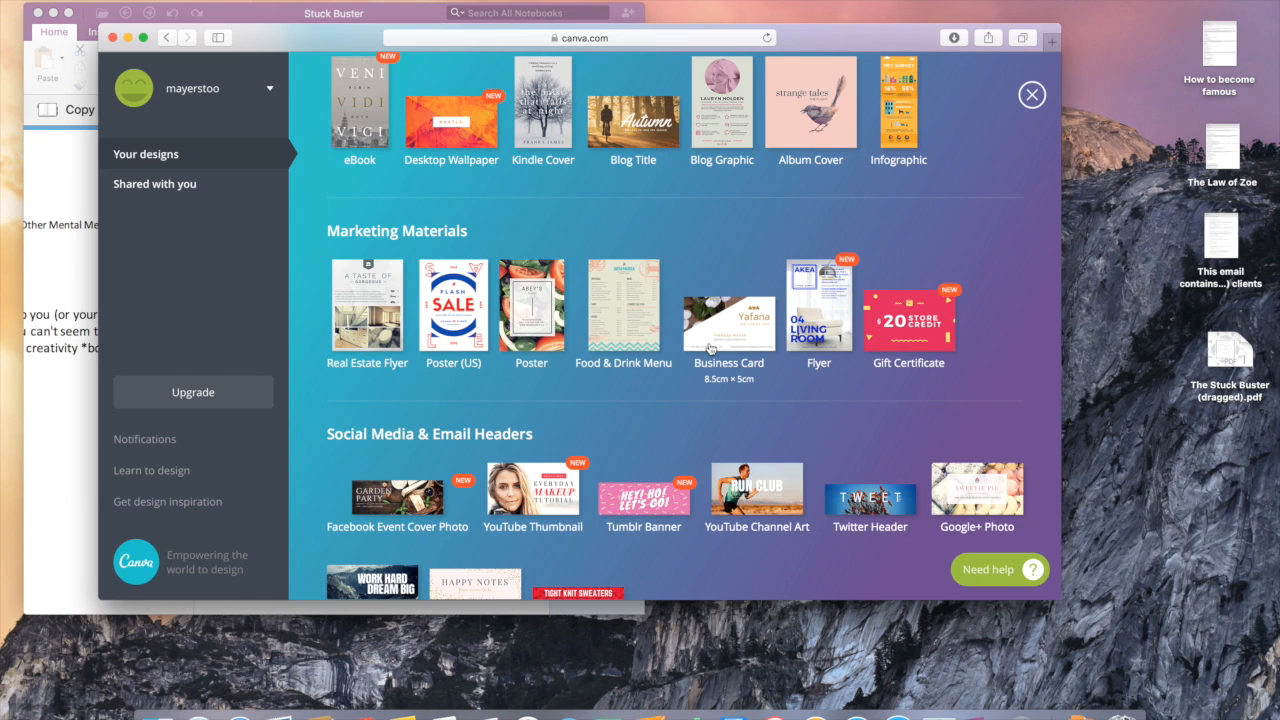
pyautogui.scroll(8, 709, 347)
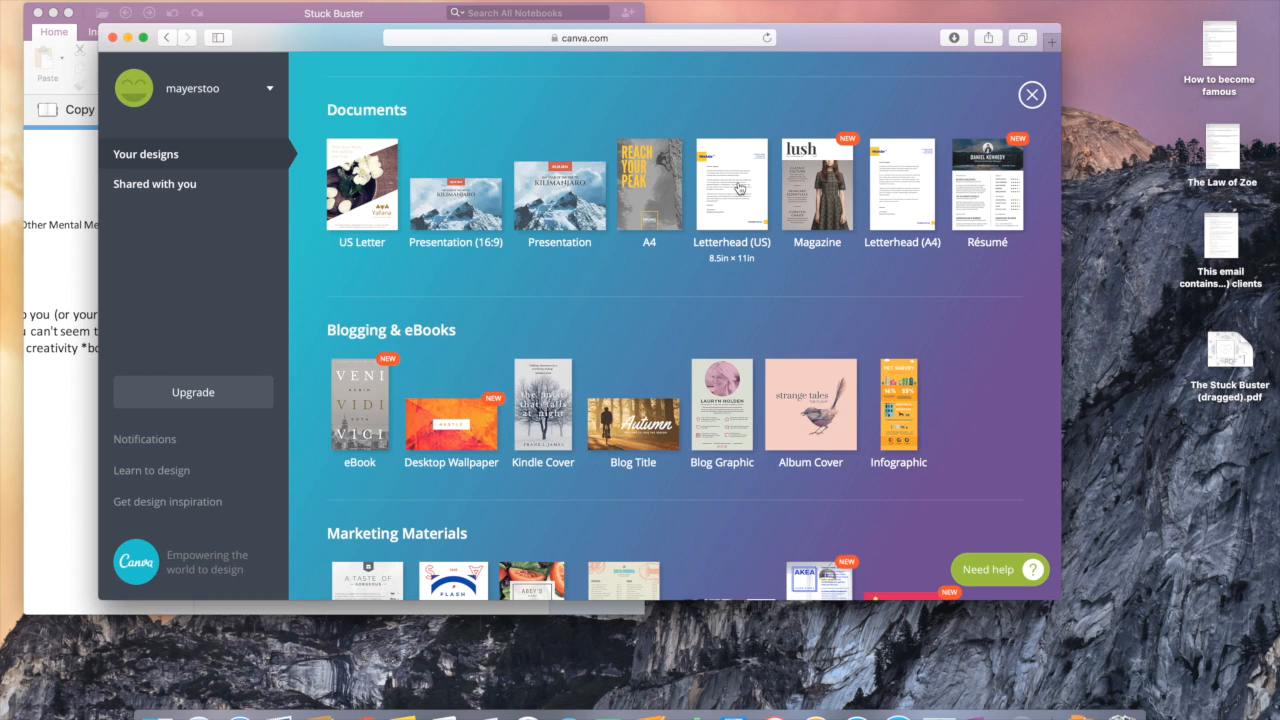
# Step: Create a blank Letterhead (US) design and look through its suggested layouts
pyautogui.click(738, 188)
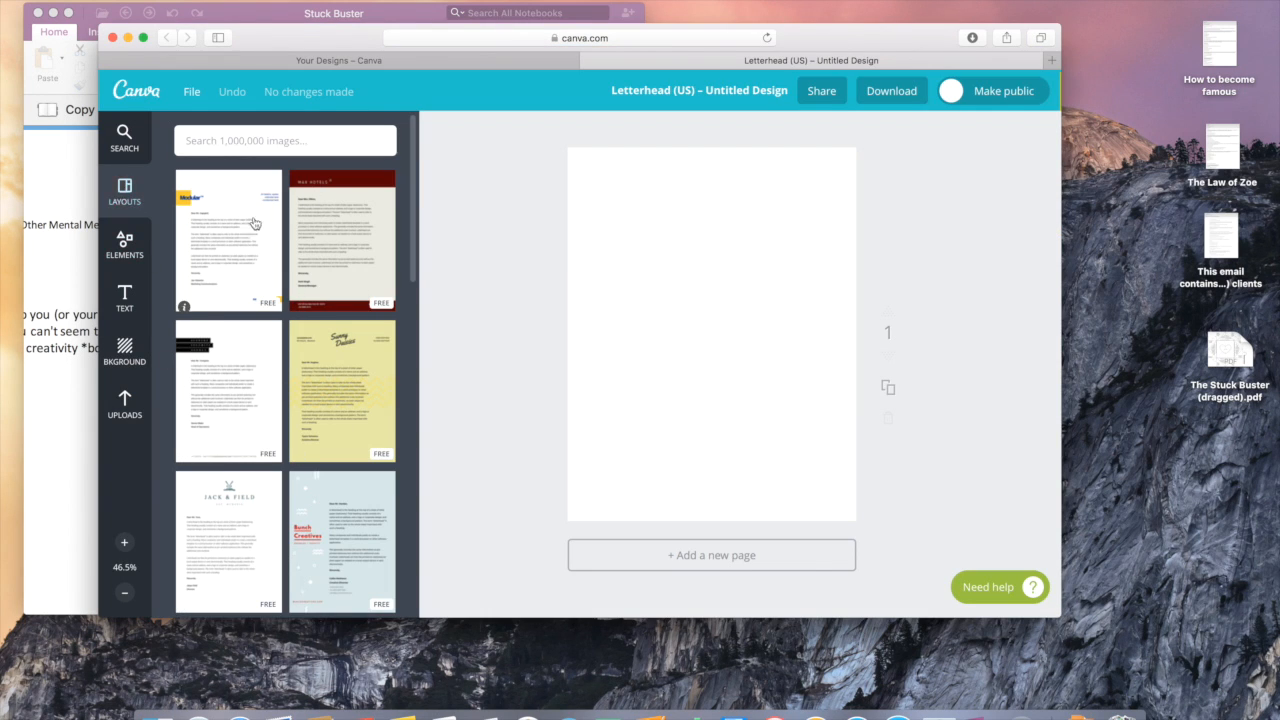
pyautogui.scroll(-5, 262, 228)
pyautogui.scroll(-10, 266, 232)
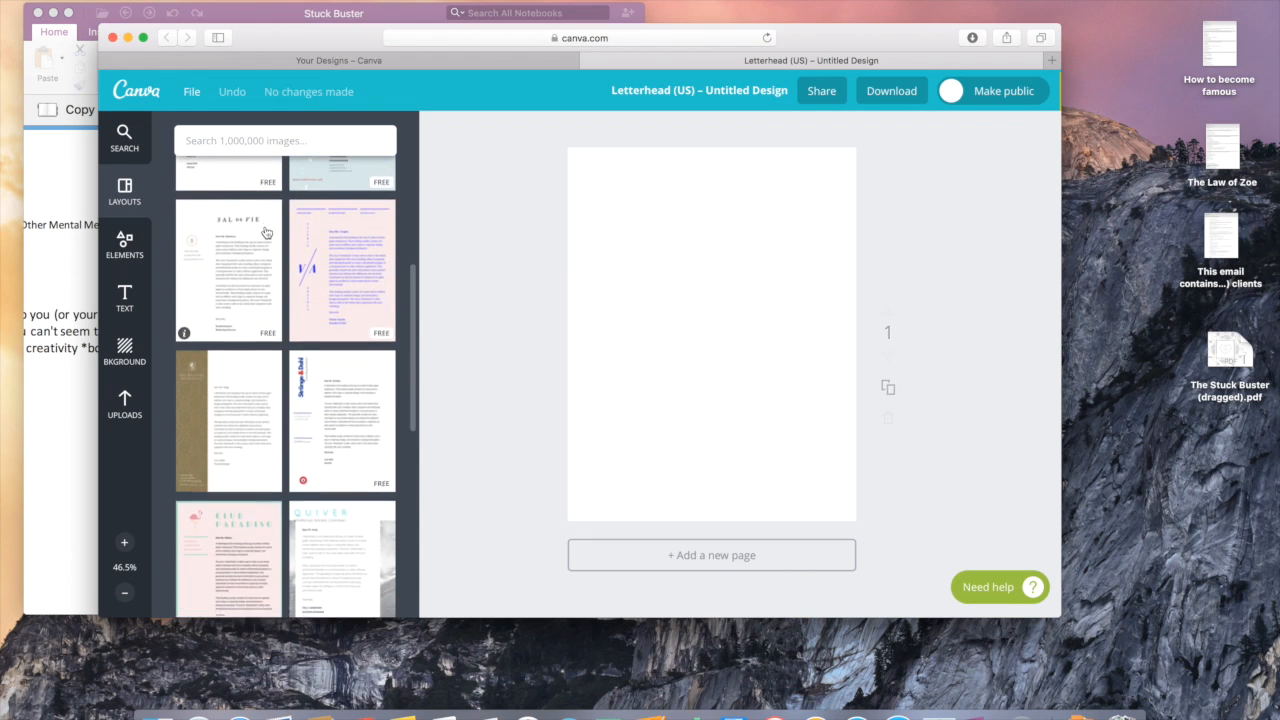
pyautogui.scroll(-5, 266, 232)
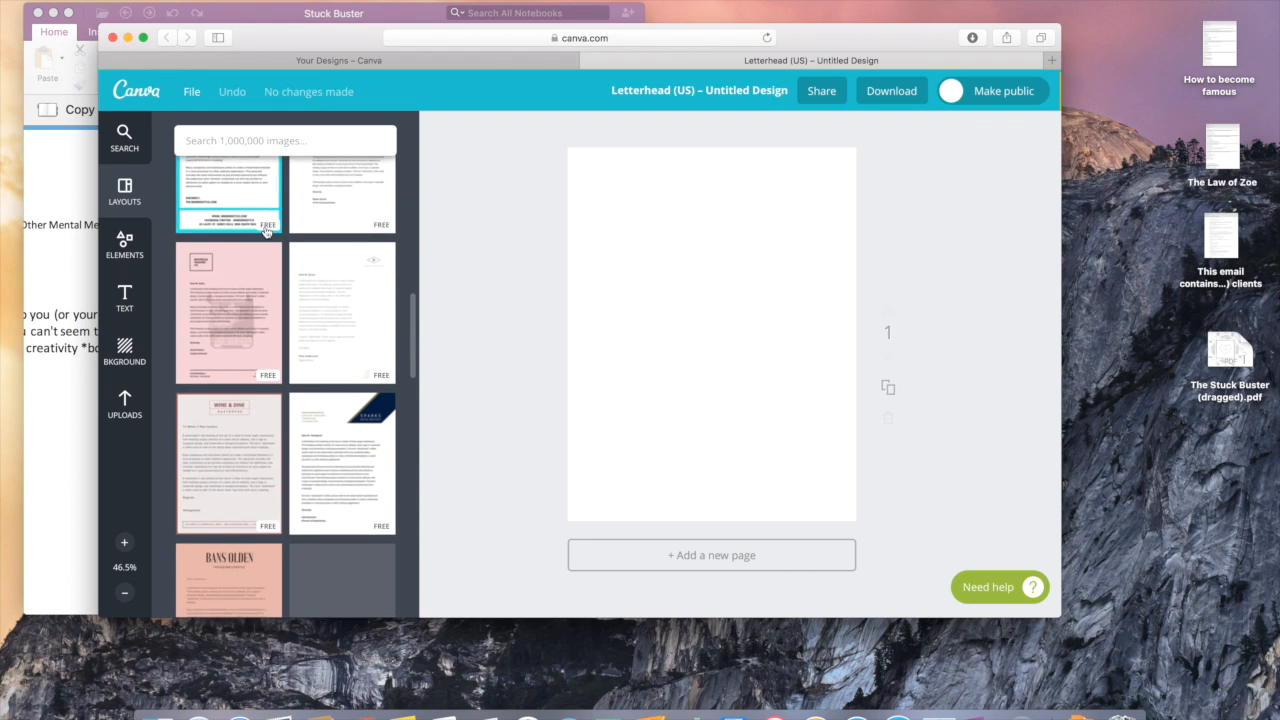
pyautogui.scroll(-10, 266, 232)
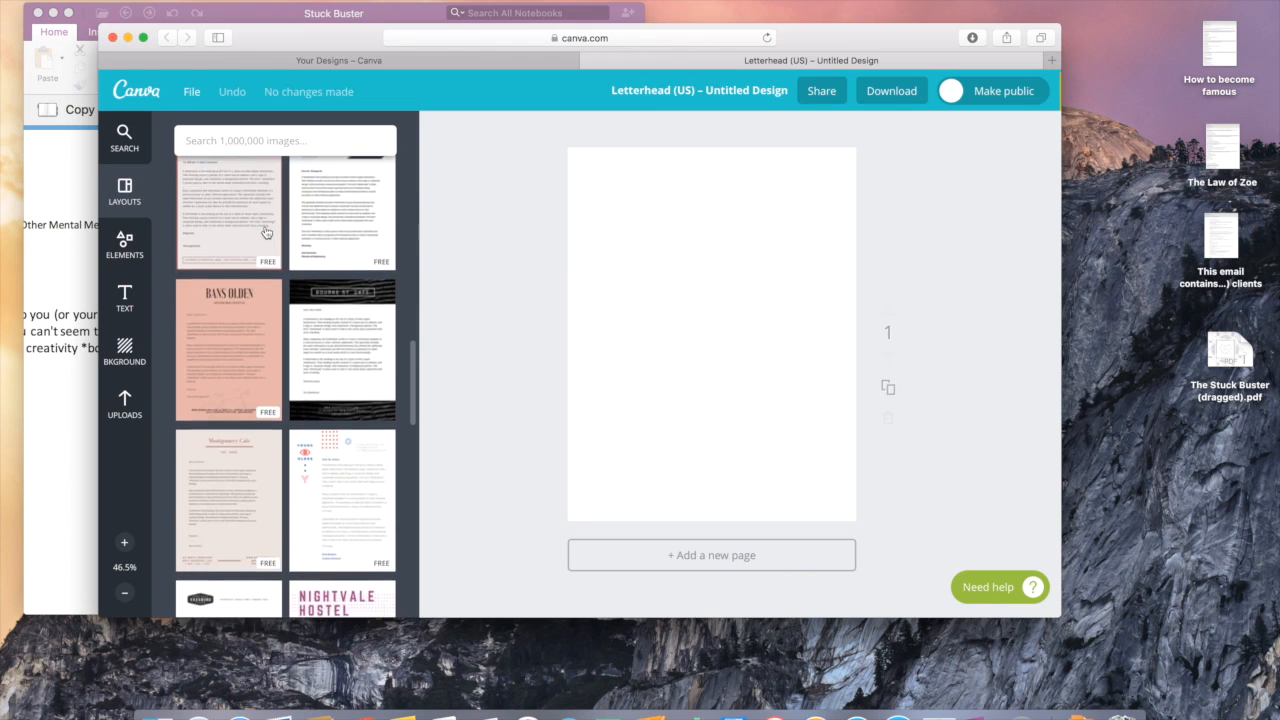
pyautogui.scroll(-10, 266, 232)
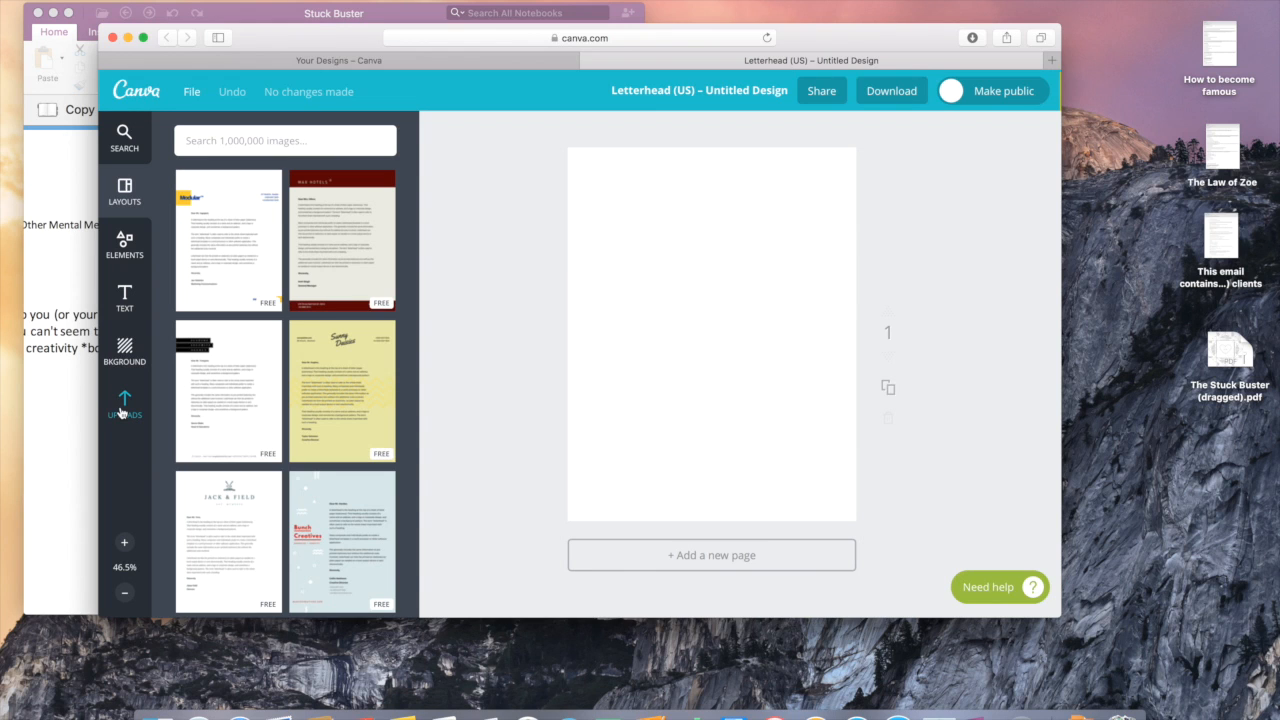
# Step: Place the uploaded laptop photo and stretch it to fill the whole letterhead page
pyautogui.click(120, 411)
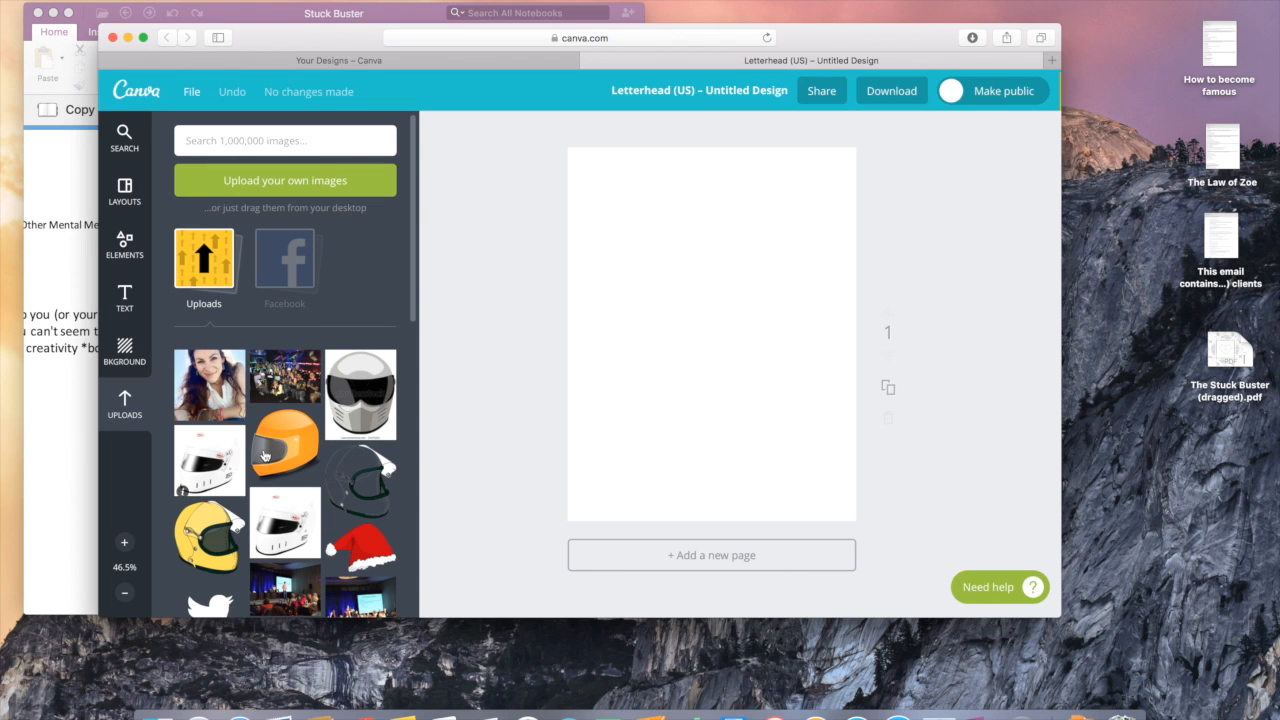
pyautogui.scroll(-5, 270, 456)
pyautogui.scroll(-1, 270, 456)
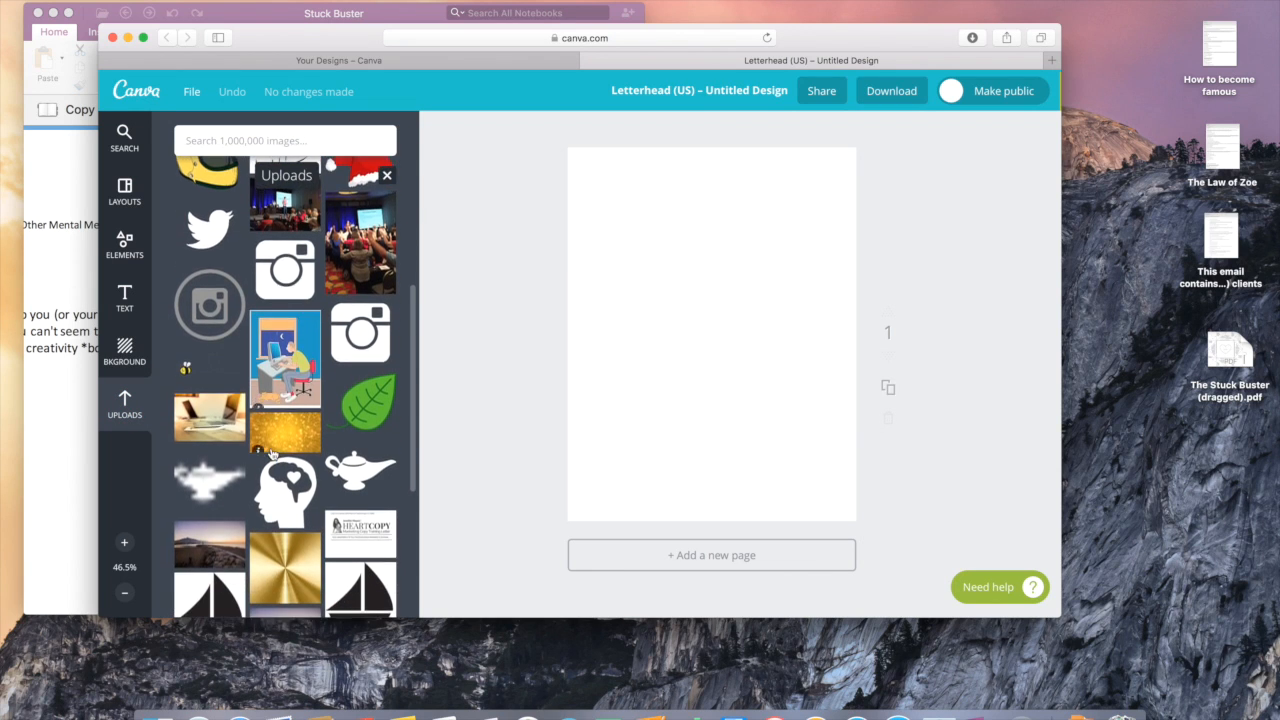
pyautogui.click(214, 420)
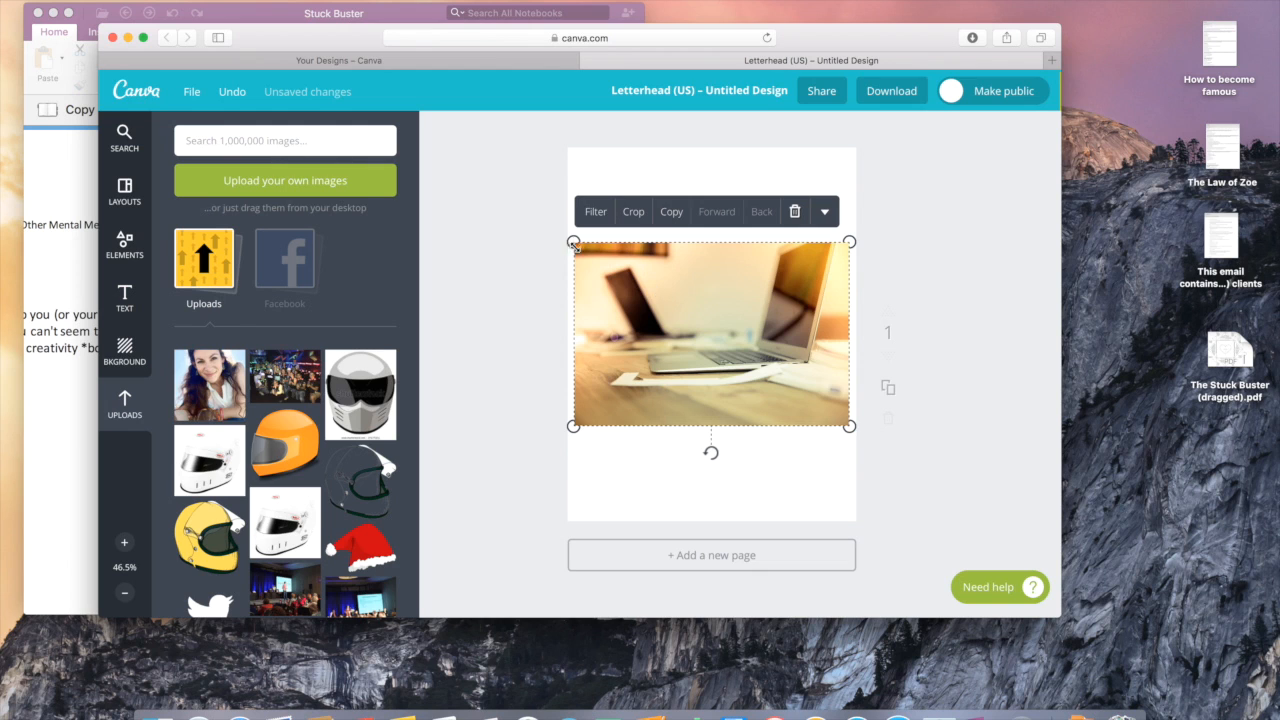
pyautogui.moveTo(572, 242); pyautogui.dragTo(465, 108)
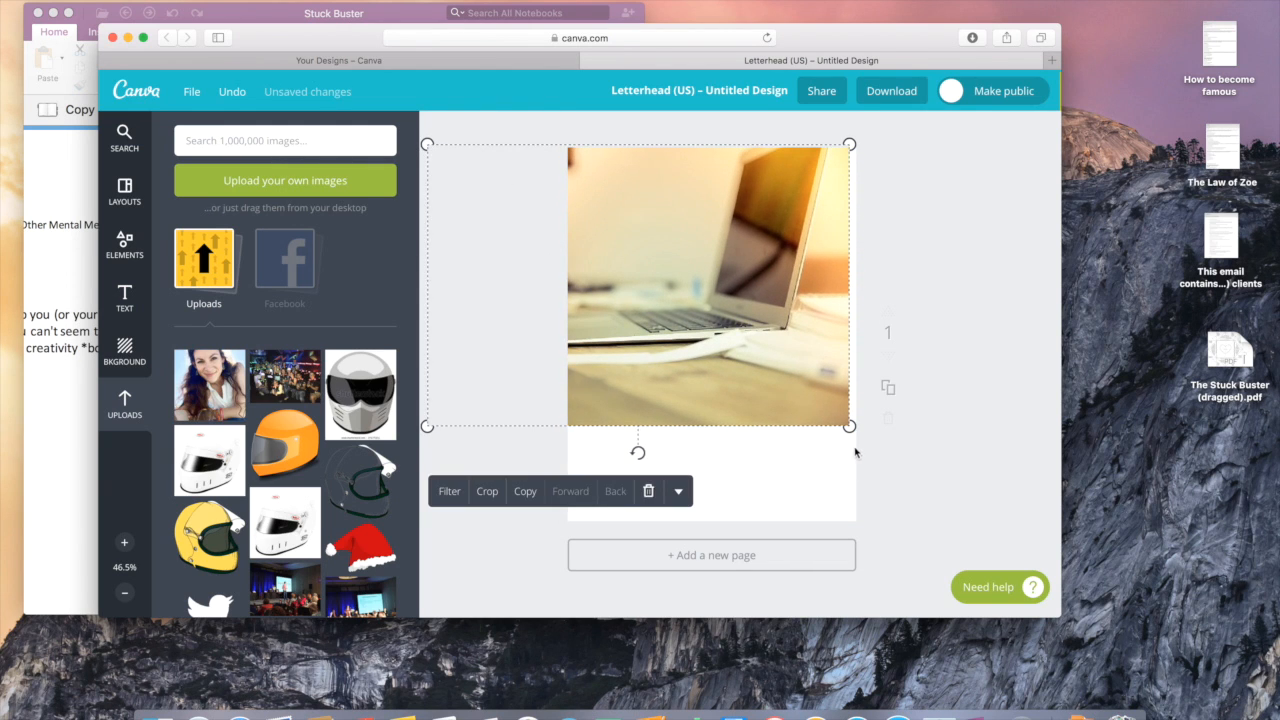
pyautogui.moveTo(849, 426); pyautogui.dragTo(943, 590)
pyautogui.moveTo(706, 434); pyautogui.dragTo(672, 441)
pyautogui.click(908, 566)
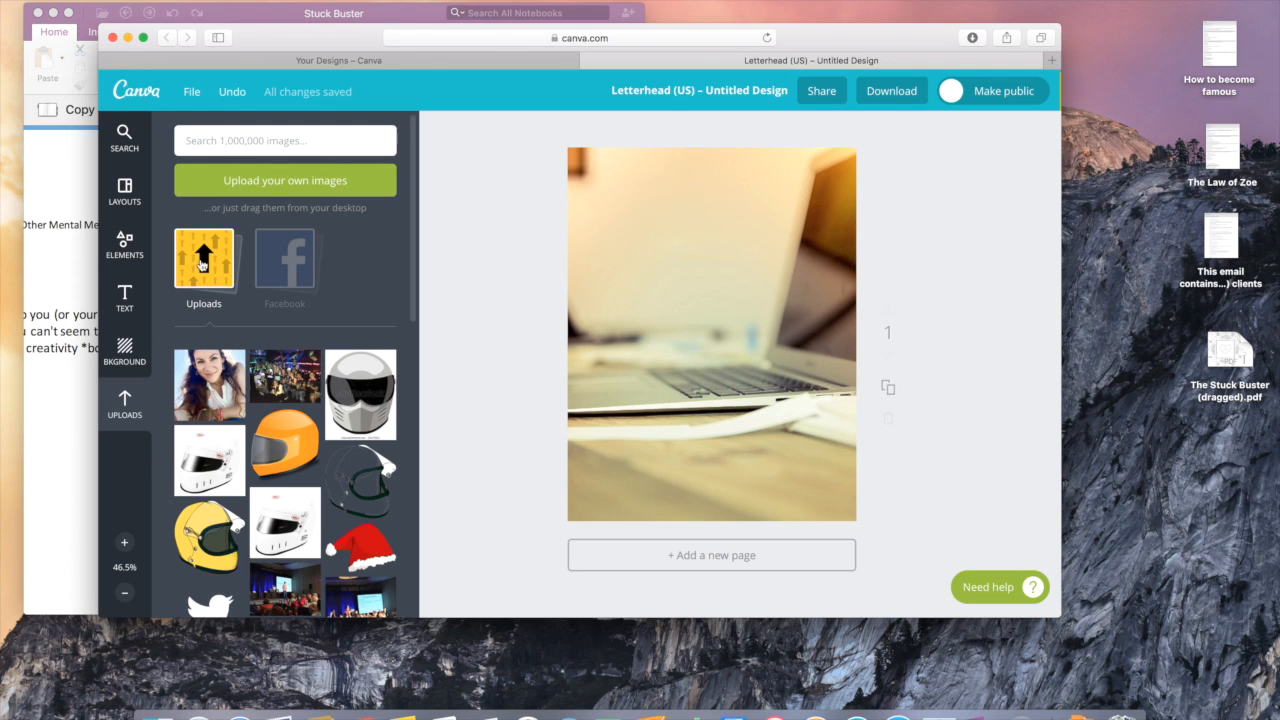
# Step: Add a white square from Shapes and stretch it to all four page edges
pyautogui.click(121, 246)
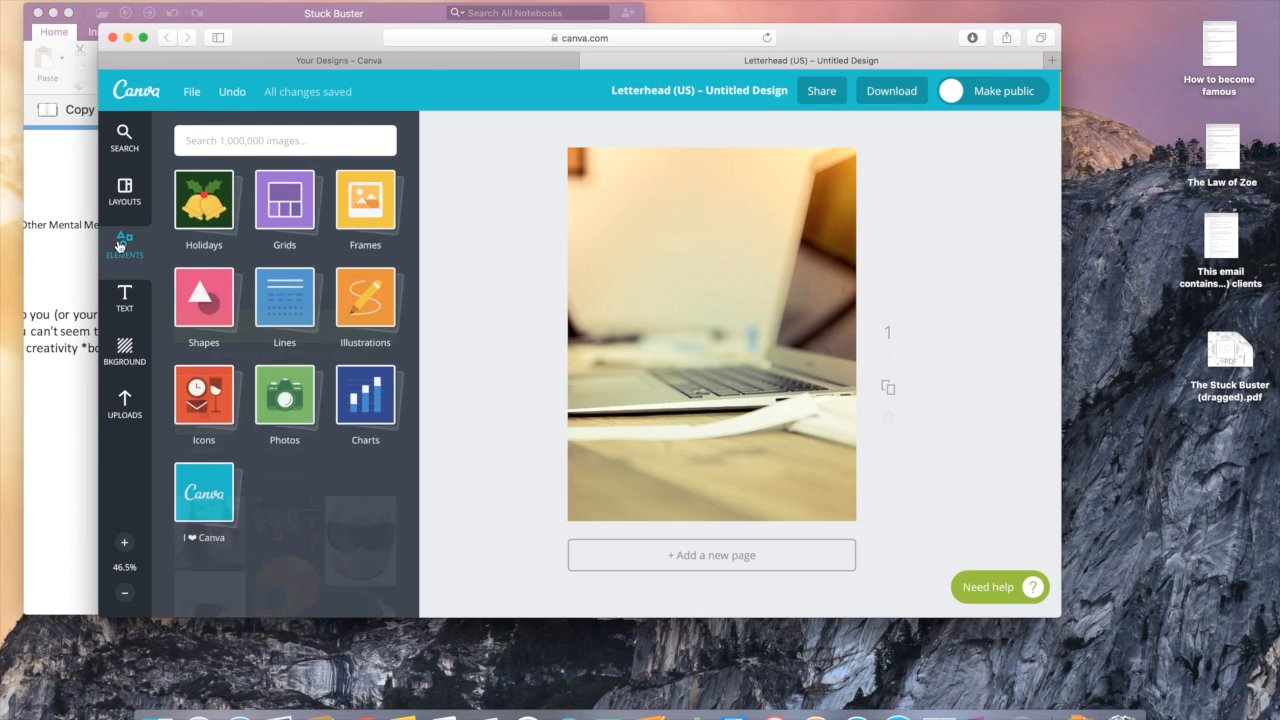
pyautogui.click(214, 310)
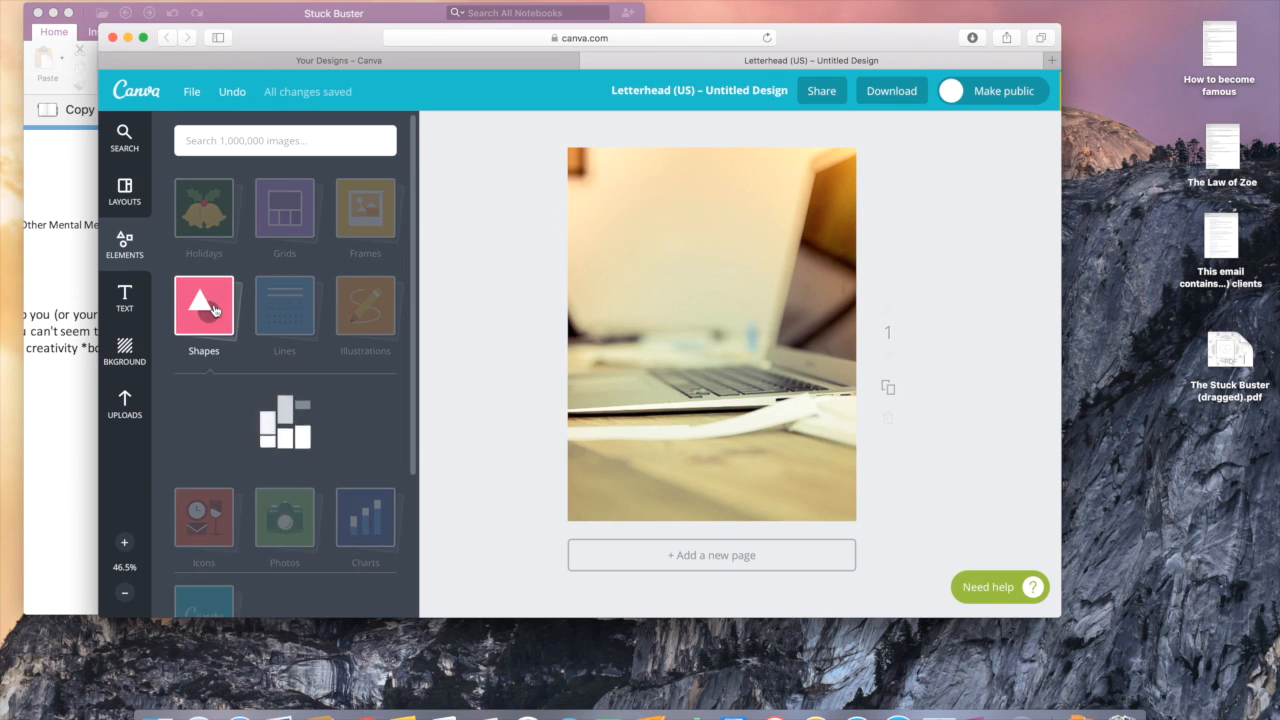
pyautogui.click(216, 427)
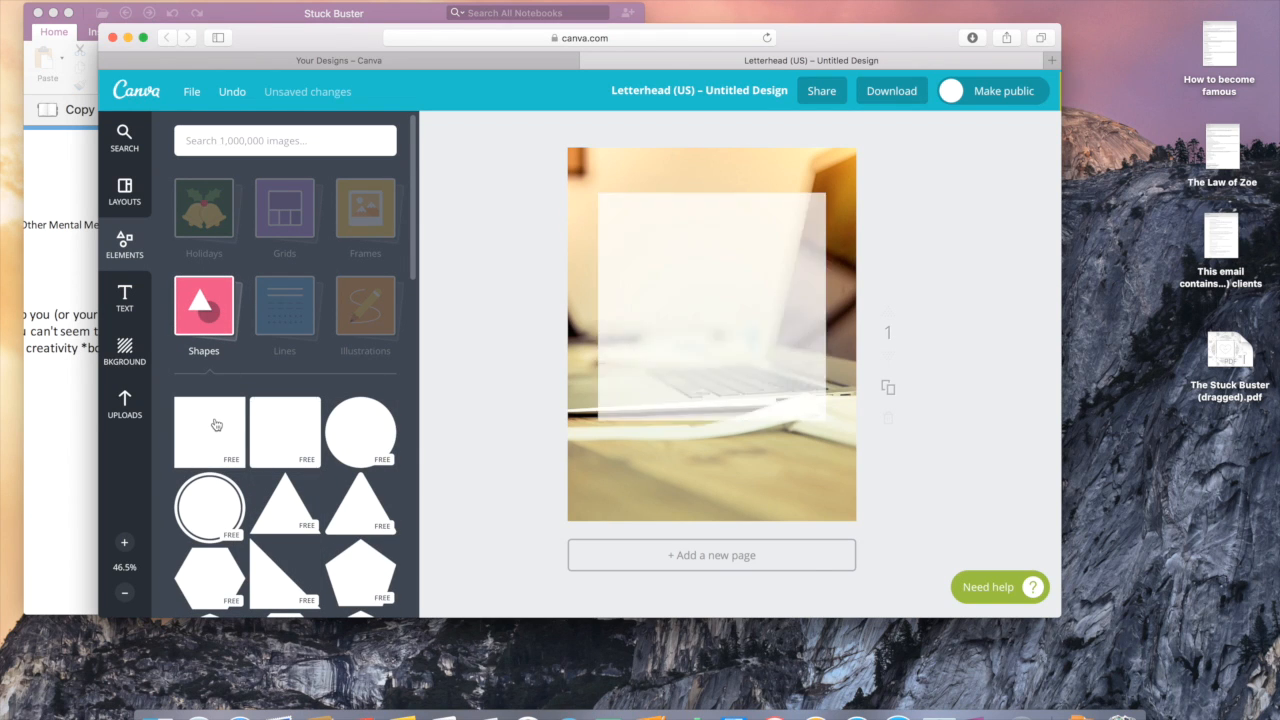
pyautogui.moveTo(712, 219)
pyautogui.mouseDown()
pyautogui.moveTo(711, 137)
pyautogui.moveTo(711, 196)
pyautogui.mouseUp()
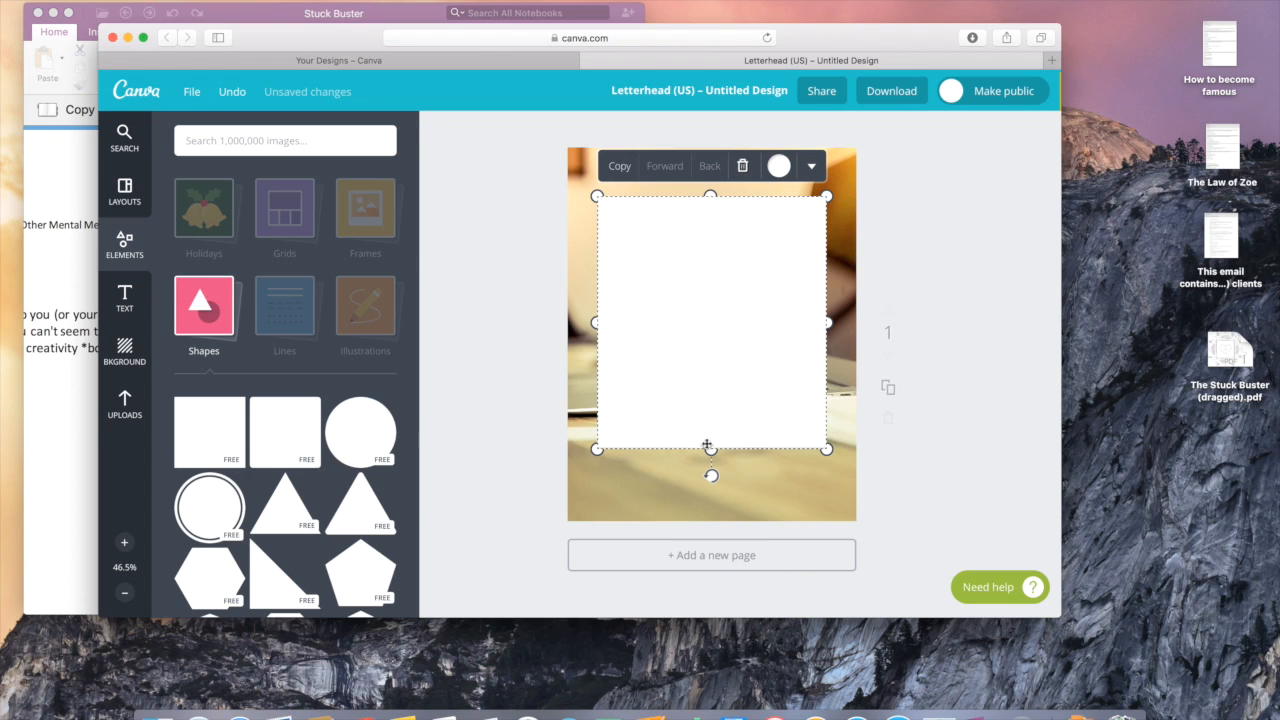
pyautogui.moveTo(711, 450); pyautogui.dragTo(710, 525)
pyautogui.moveTo(710, 196); pyautogui.dragTo(712, 138)
pyautogui.moveTo(827, 331); pyautogui.dragTo(866, 331)
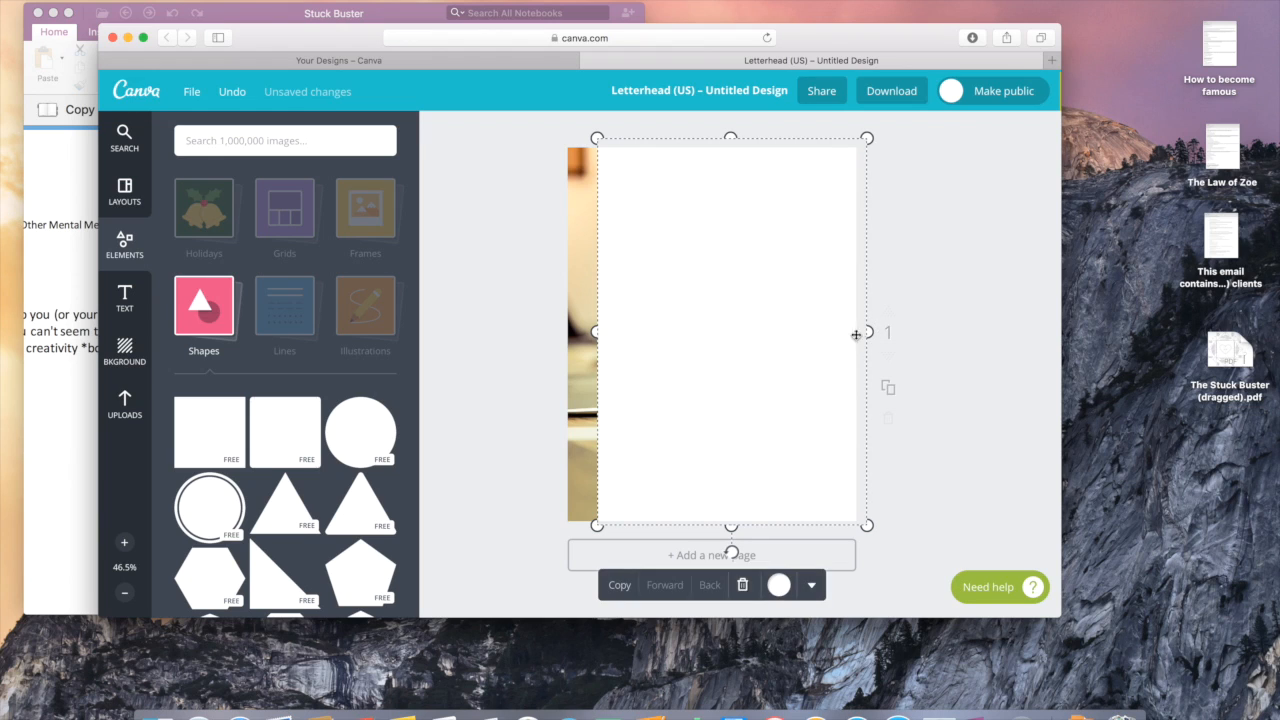
pyautogui.moveTo(601, 335); pyautogui.dragTo(557, 331)
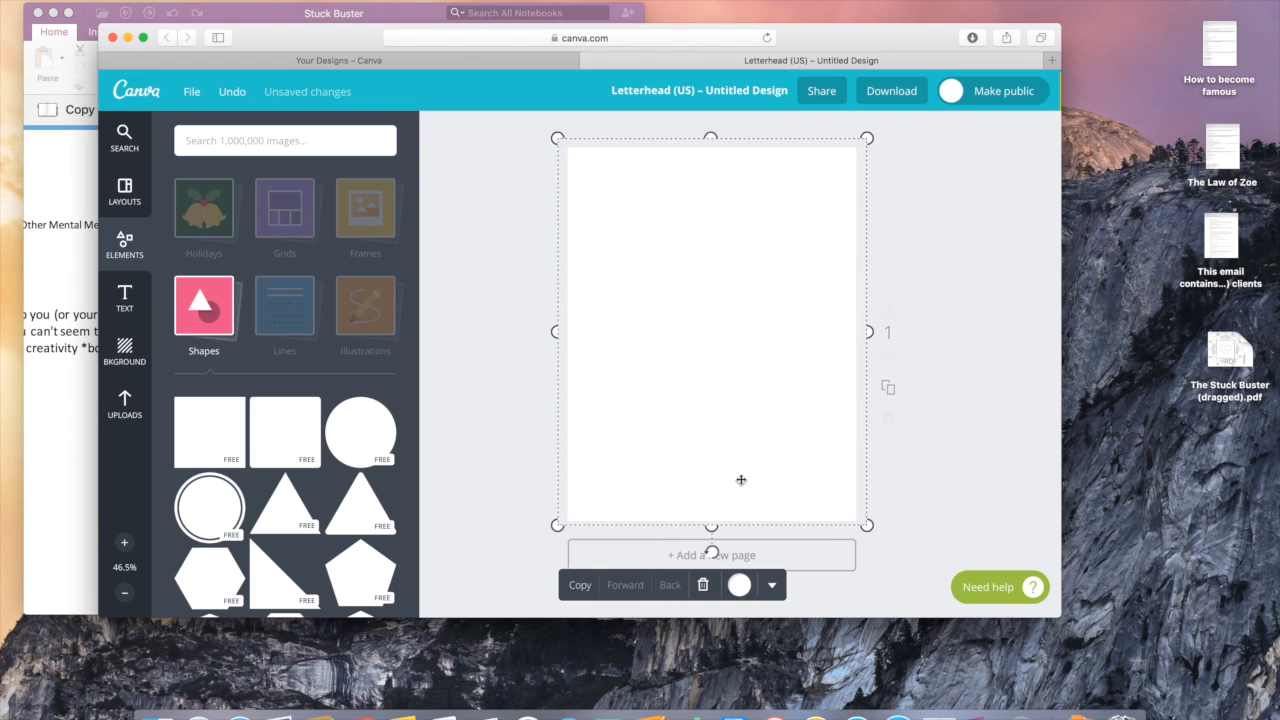
pyautogui.click(740, 585)
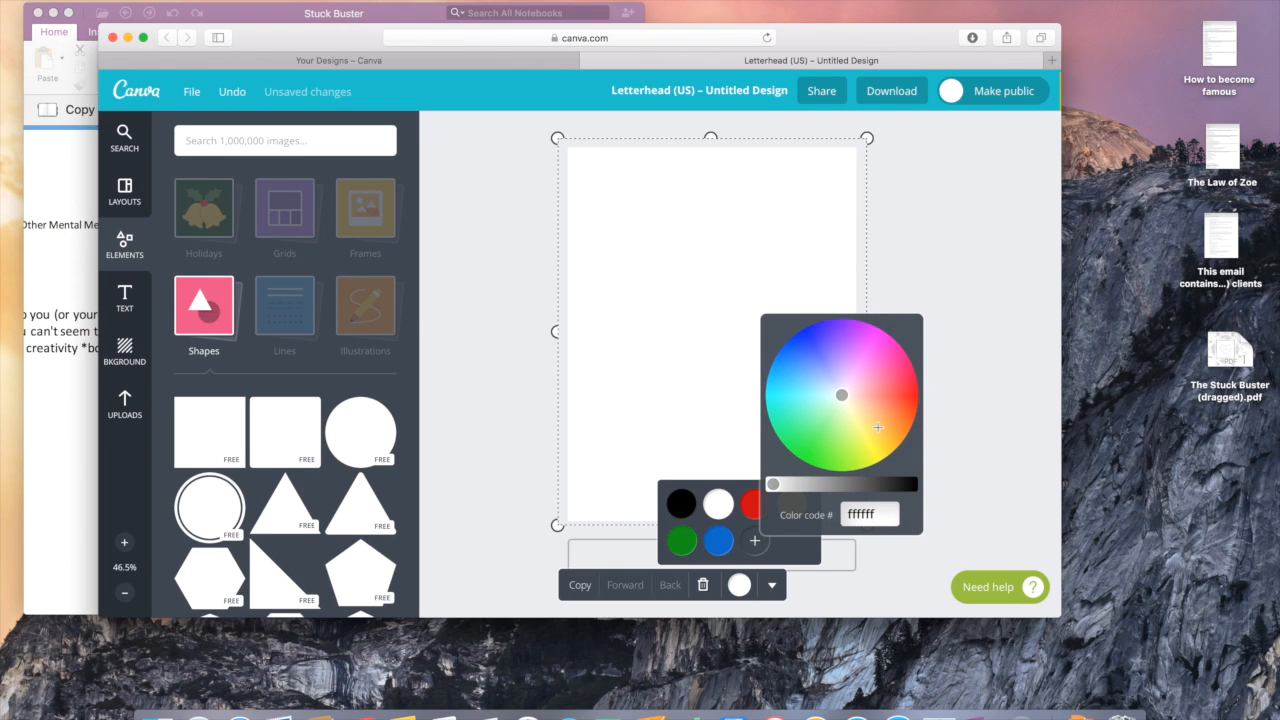
# Step: Colour the full-page rectangle orange, around ff9f35
pyautogui.click(880, 424)
pyautogui.moveTo(880, 424); pyautogui.dragTo(888, 423)
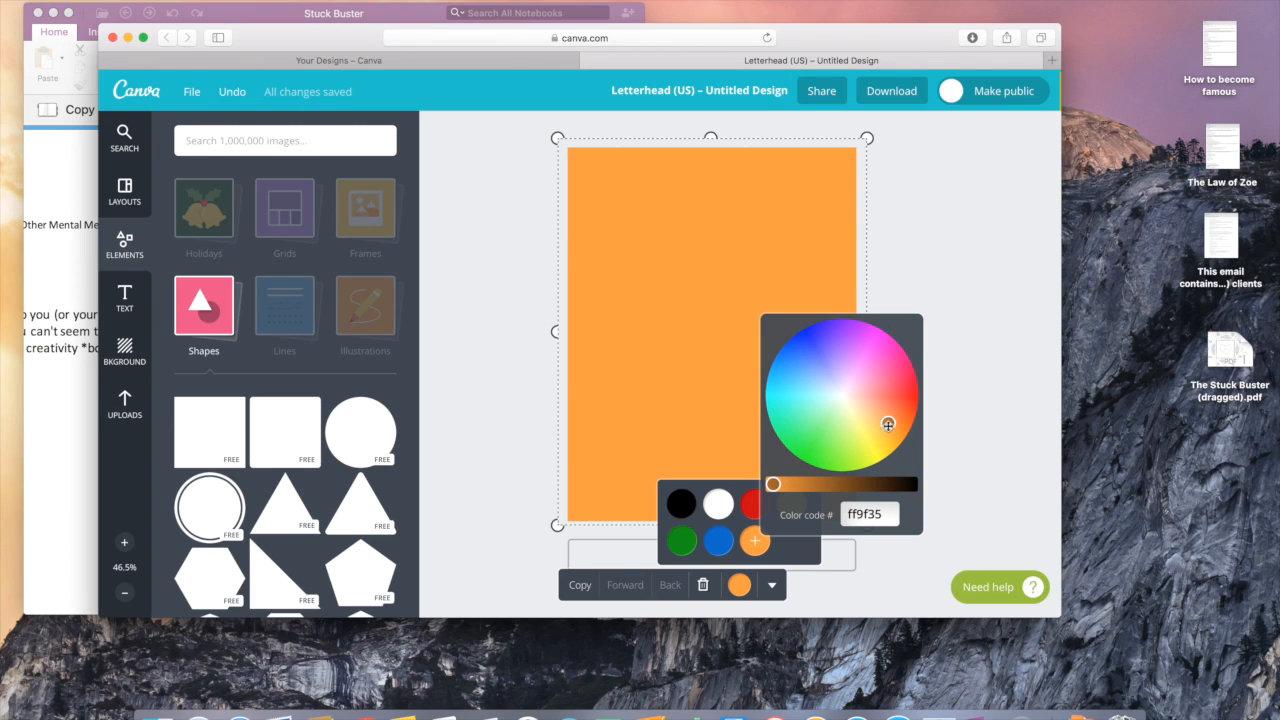
pyautogui.moveTo(772, 484); pyautogui.dragTo(775, 484)
pyautogui.click(784, 553)
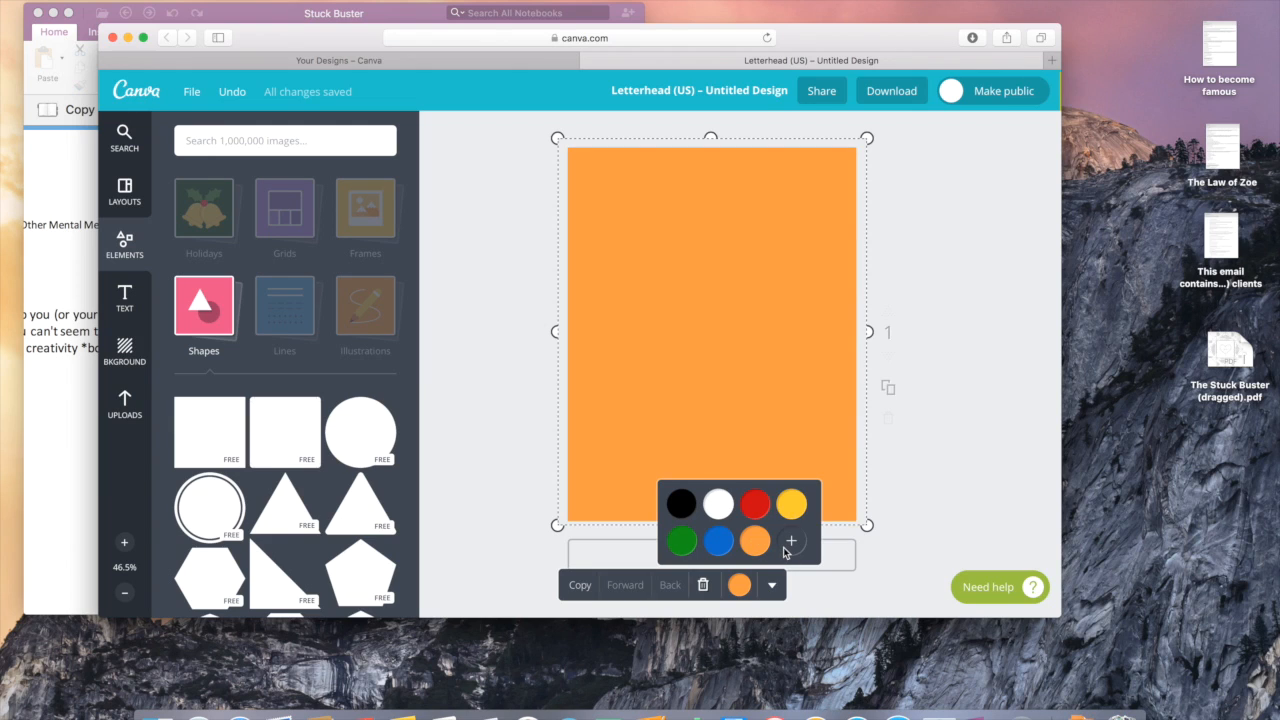
# Step: Set the orange rectangle's transparency to about 80 so the photo shows through
pyautogui.click(775, 589)
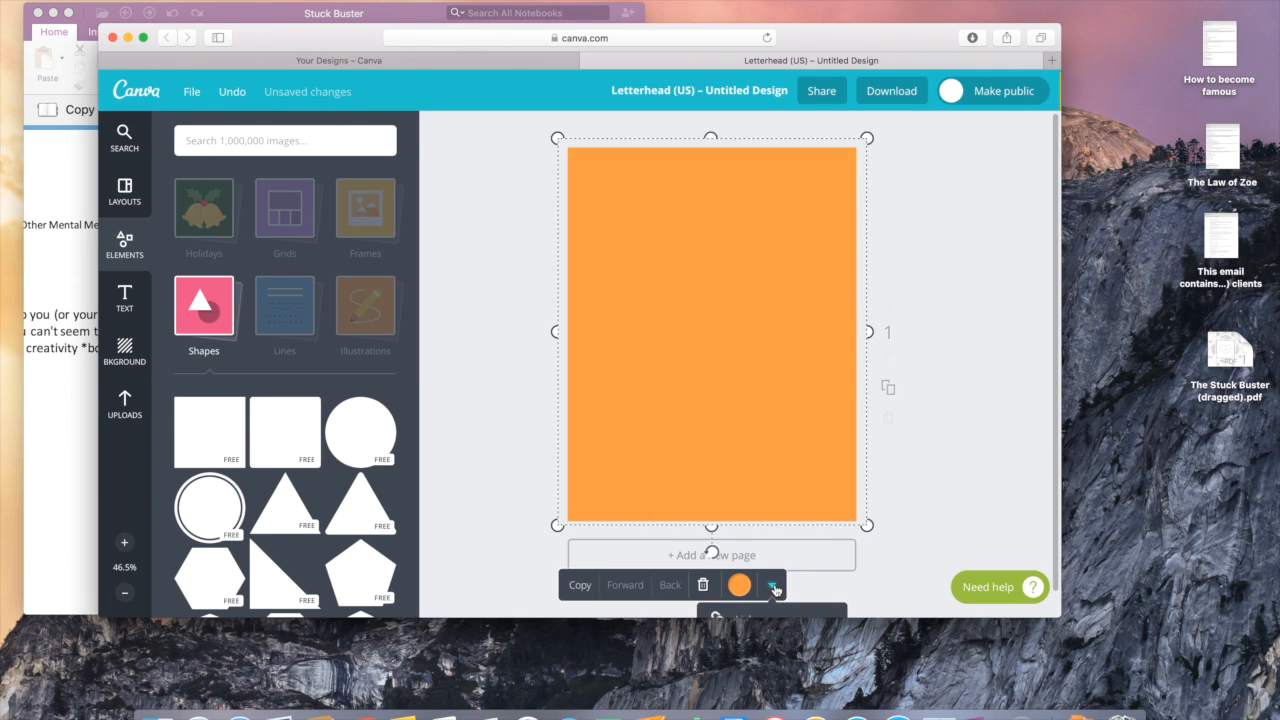
pyautogui.scroll(-1, 740, 600)
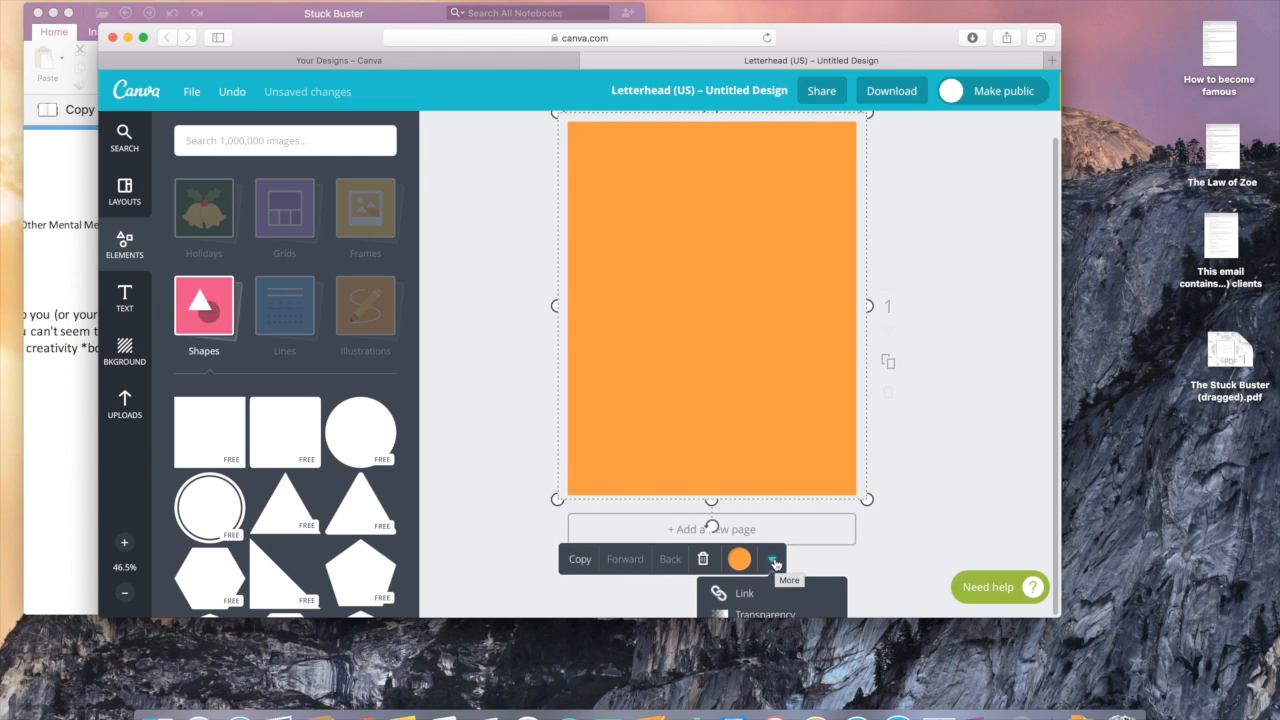
pyautogui.click(767, 617)
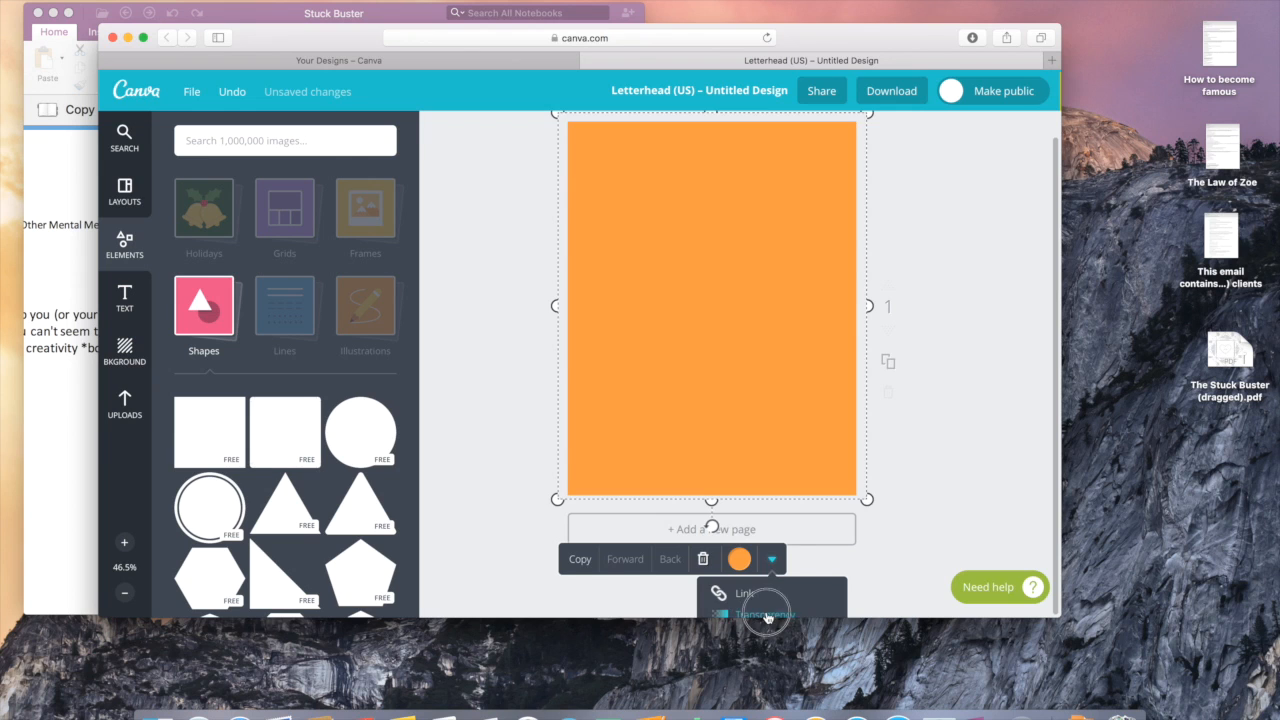
pyautogui.moveTo(846, 616); pyautogui.dragTo(821, 617)
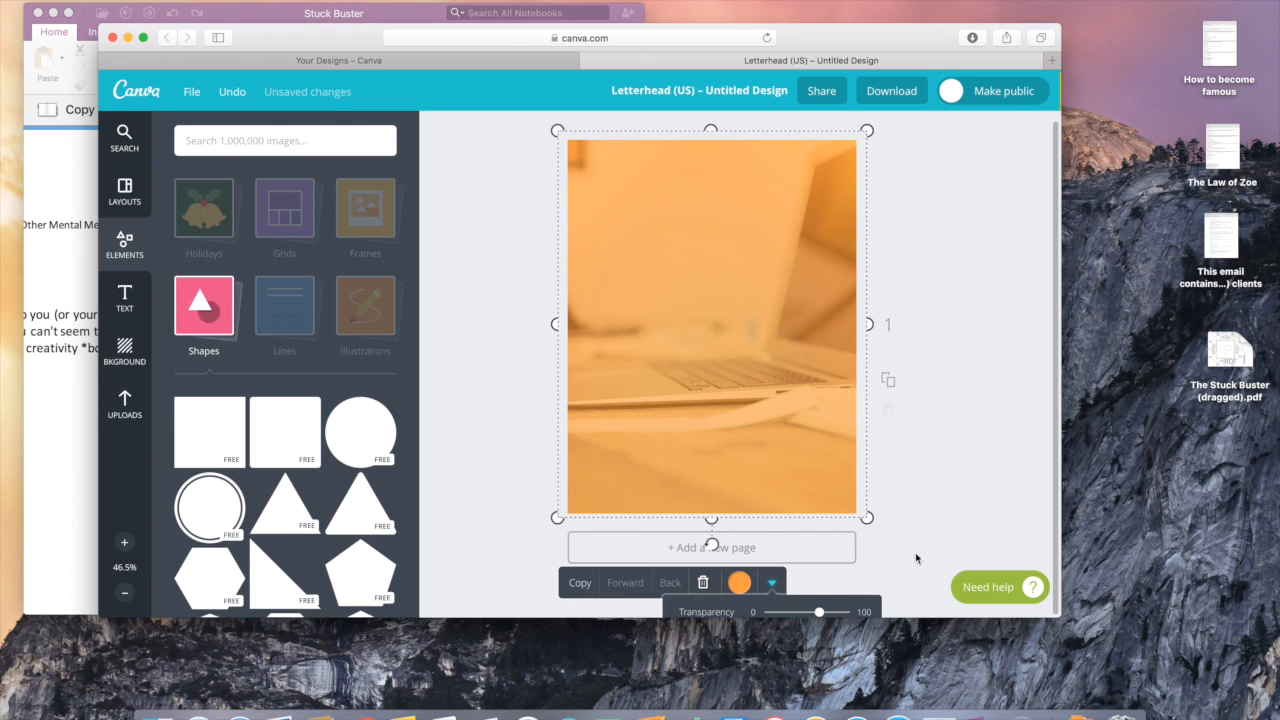
pyautogui.click(954, 465)
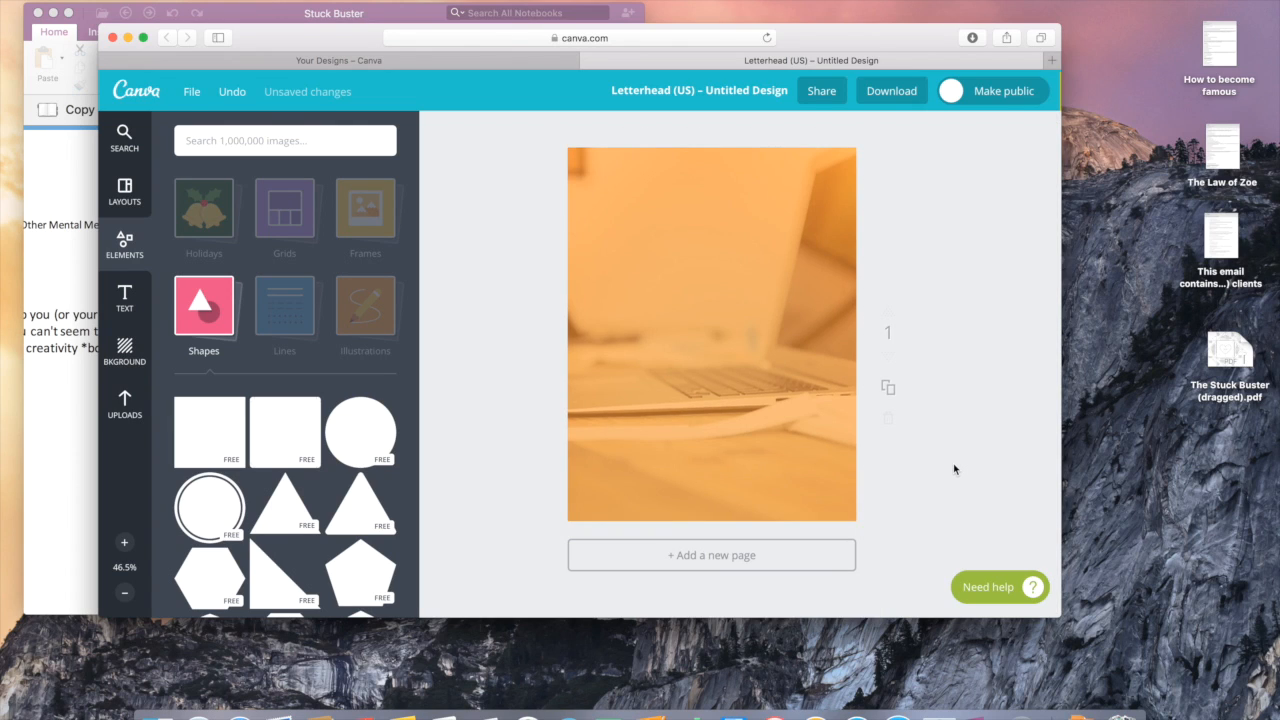
# Step: Make a thin white bar from a square and duplicate it twice, placing copies lower down
pyautogui.click(205, 438)
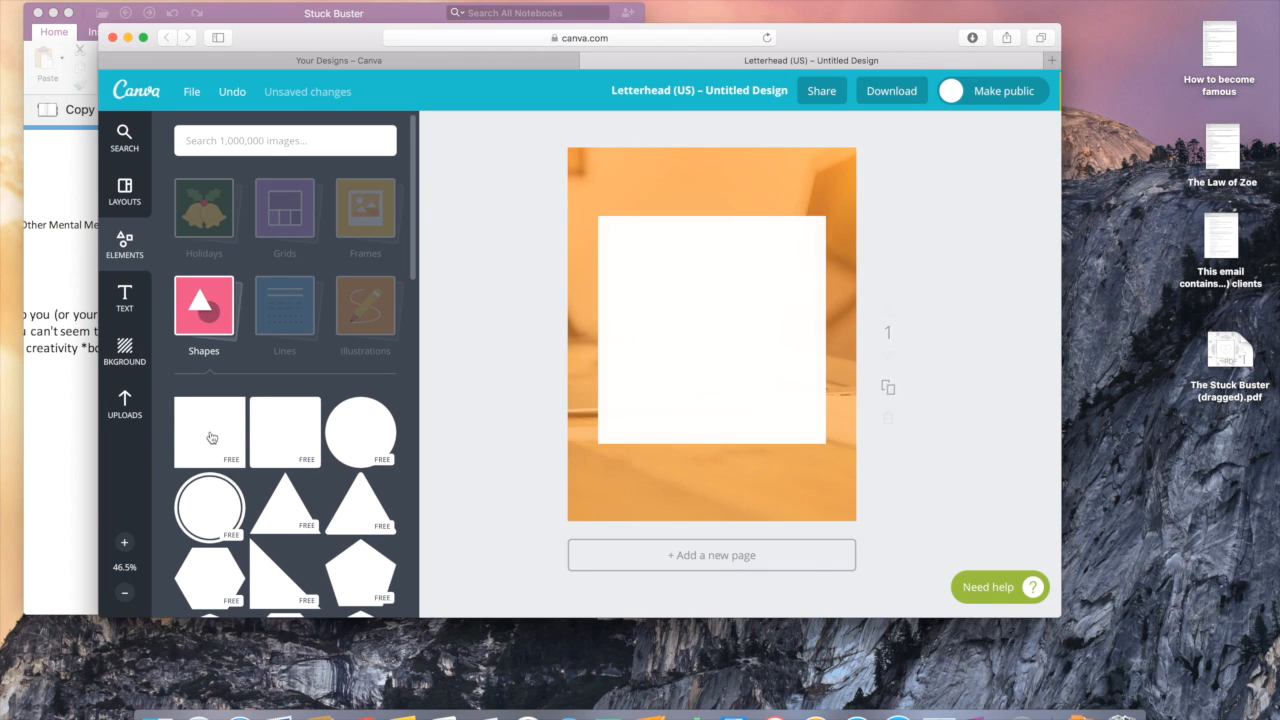
pyautogui.moveTo(711, 450); pyautogui.dragTo(709, 253)
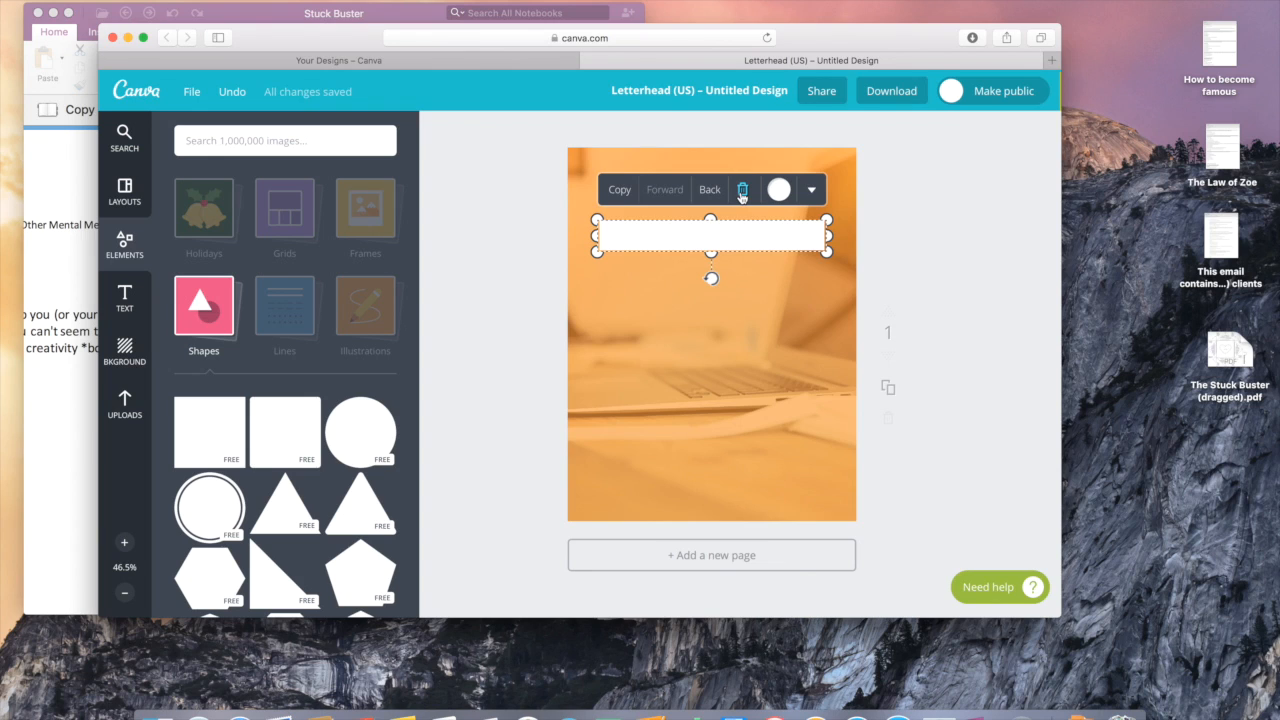
pyautogui.moveTo(679, 227); pyautogui.dragTo(677, 284)
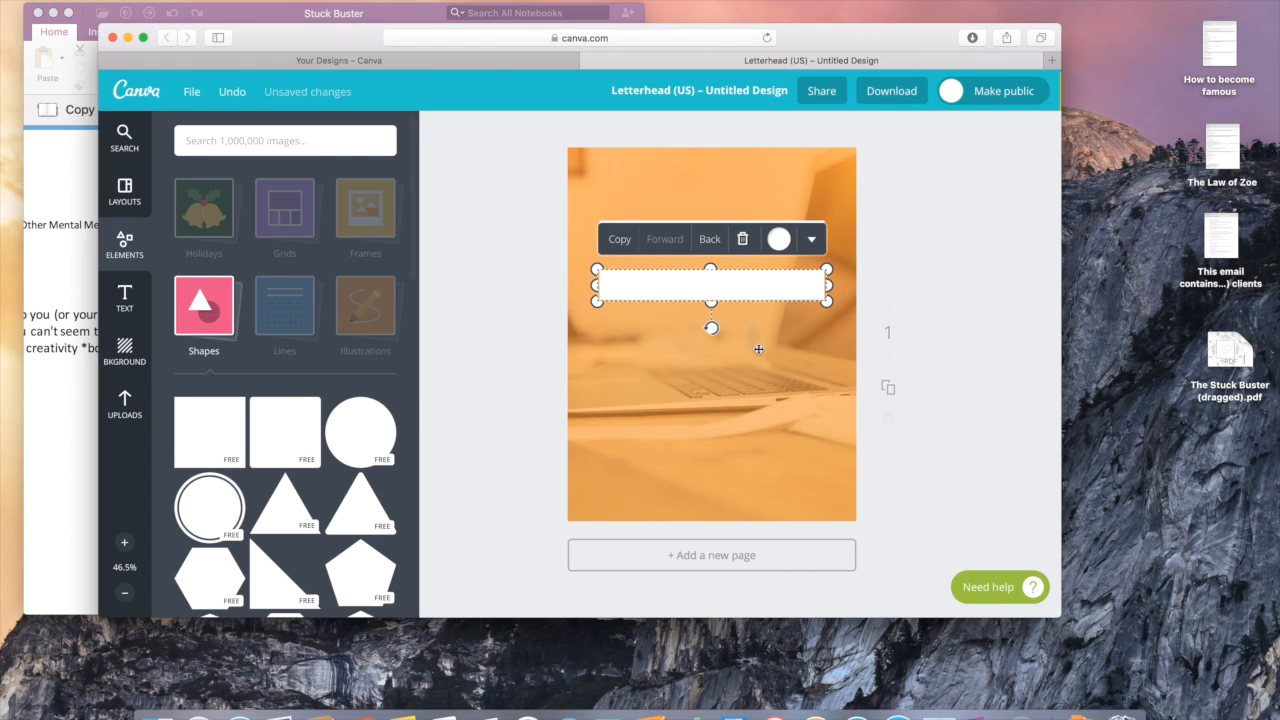
pyautogui.click(620, 239)
pyautogui.moveTo(680, 300); pyautogui.dragTo(668, 340)
pyautogui.click(621, 293)
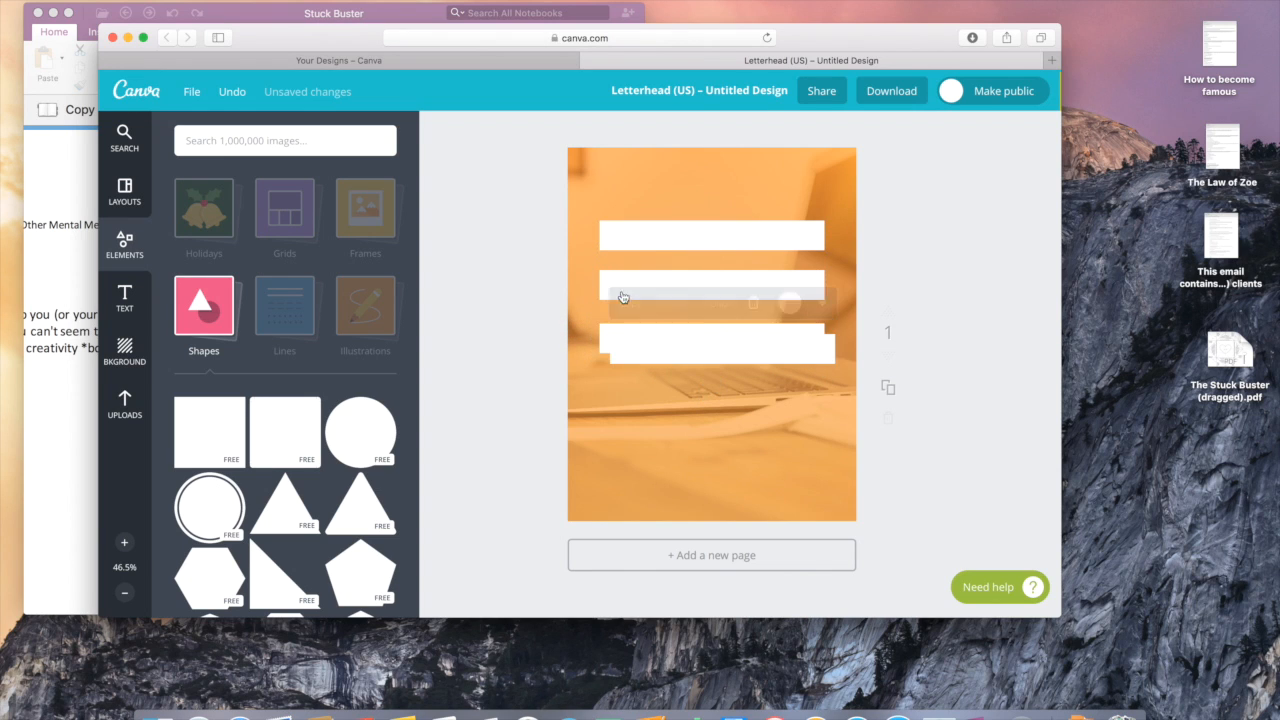
pyautogui.moveTo(660, 351); pyautogui.dragTo(650, 473)
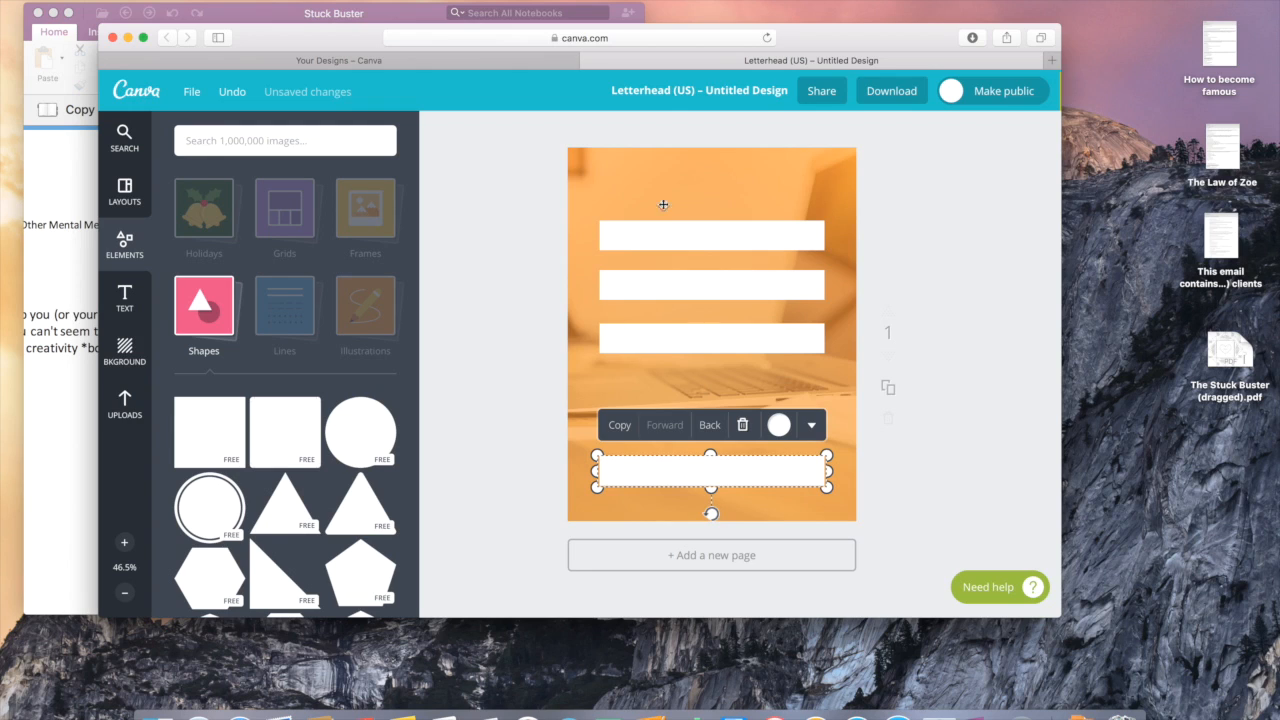
# Step: Change the bottom bar's colour to dark grey (363636)
pyautogui.click(778, 426)
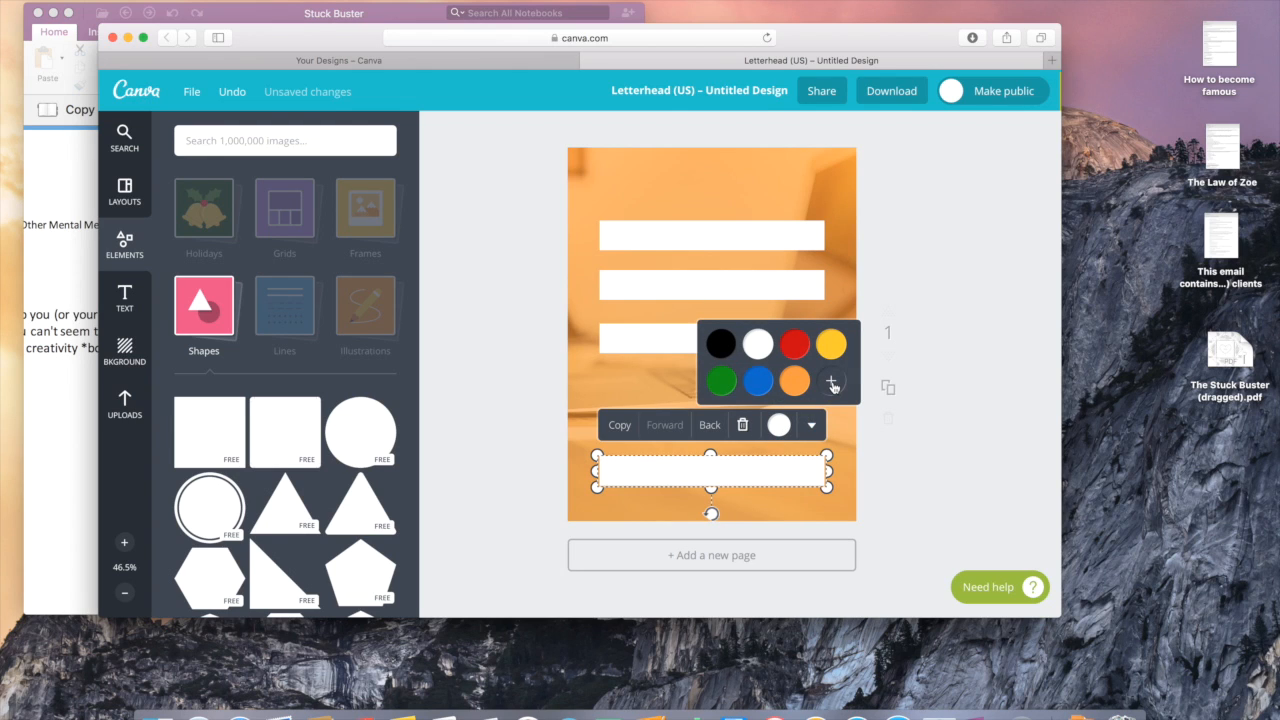
pyautogui.click(721, 344)
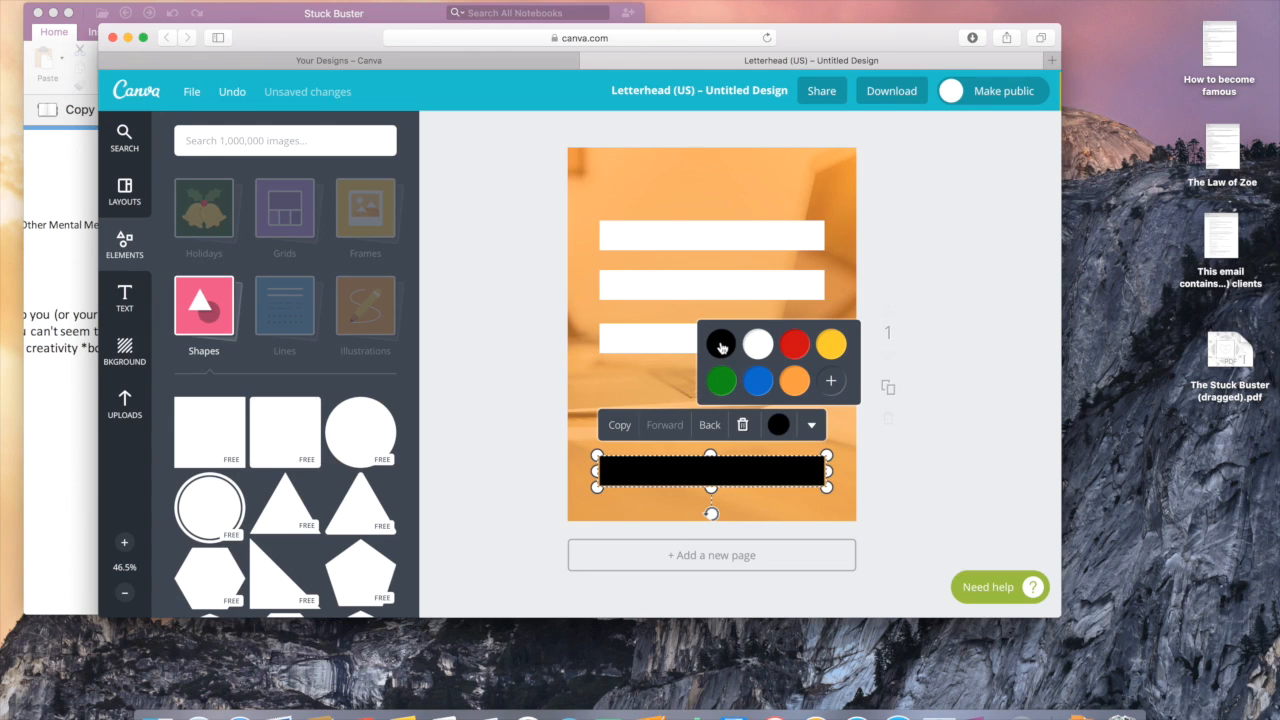
pyautogui.click(830, 384)
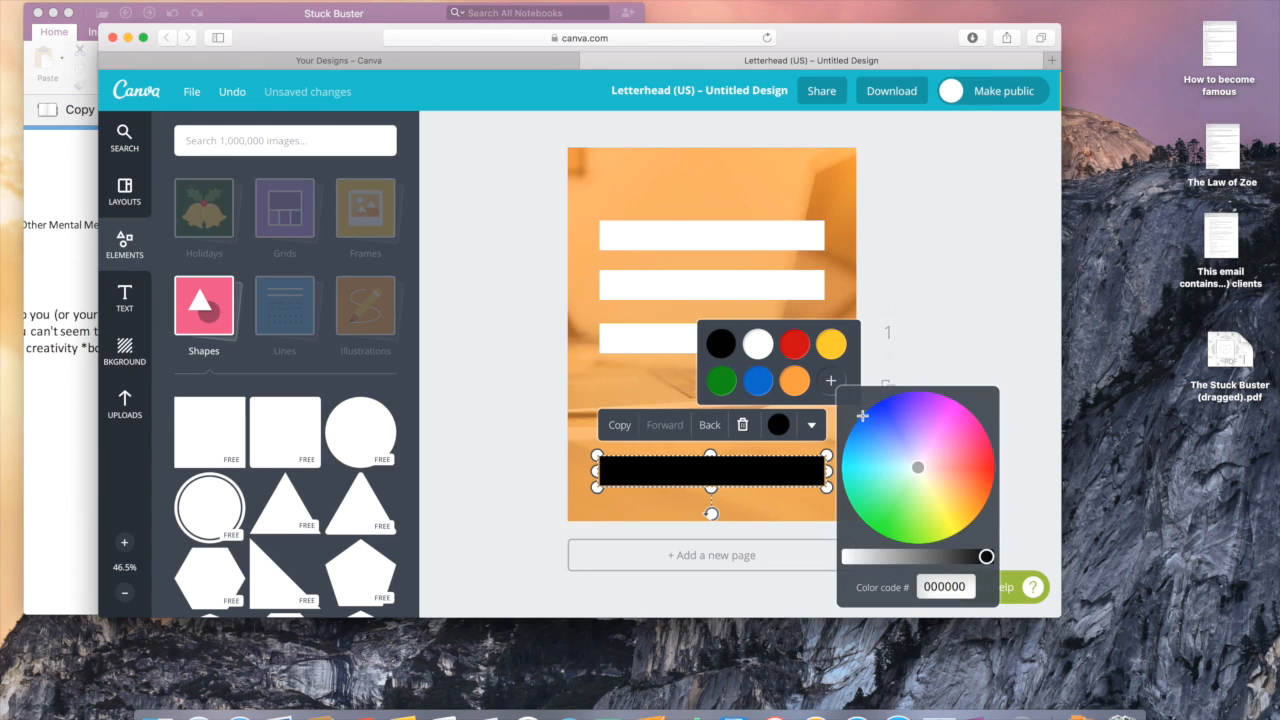
pyautogui.moveTo(985, 556); pyautogui.dragTo(955, 556)
pyautogui.click(492, 480)
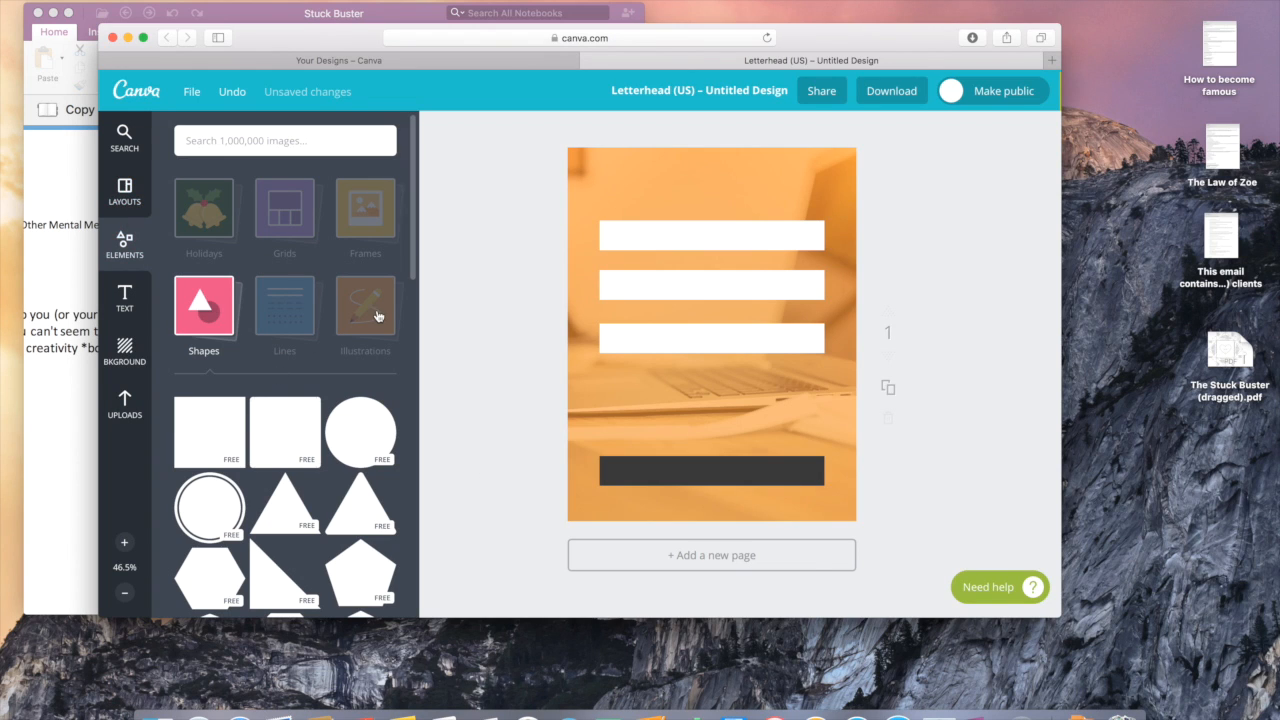
pyautogui.click(124, 297)
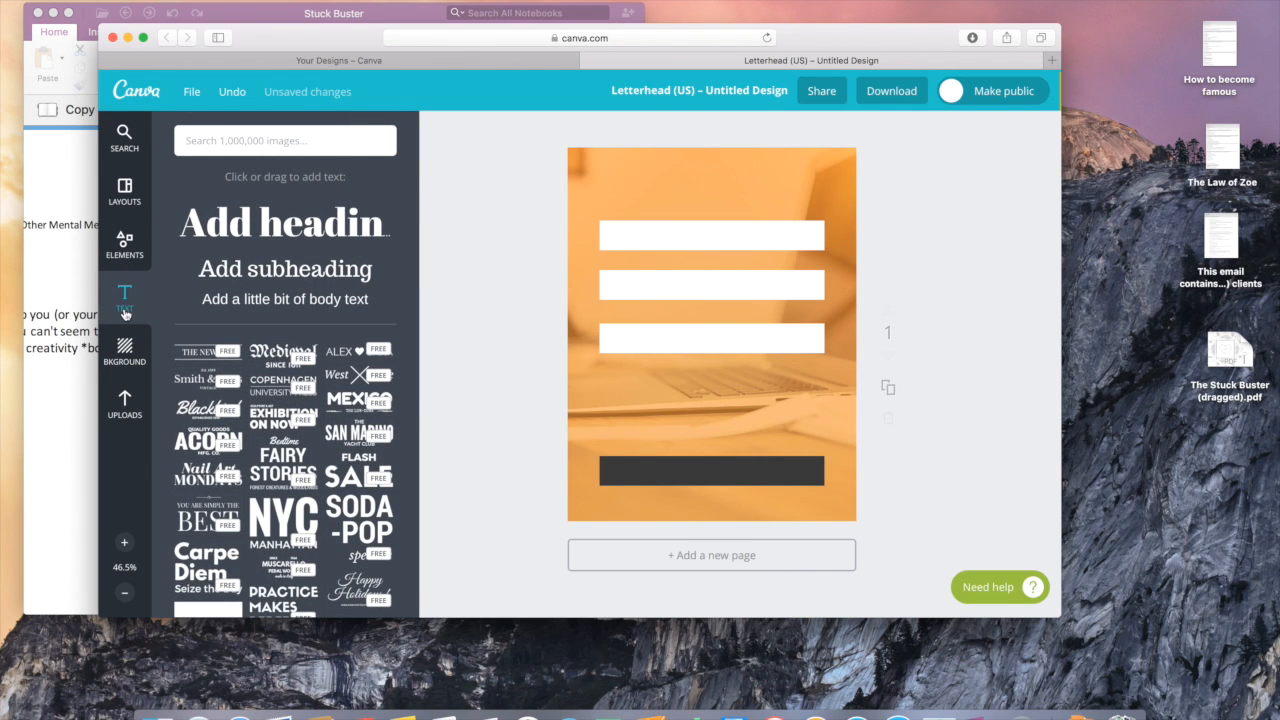
# Step: Add a 'The Stuck Buster:' heading in Bebas Neue, size 36, bold
pyautogui.click(285, 268)
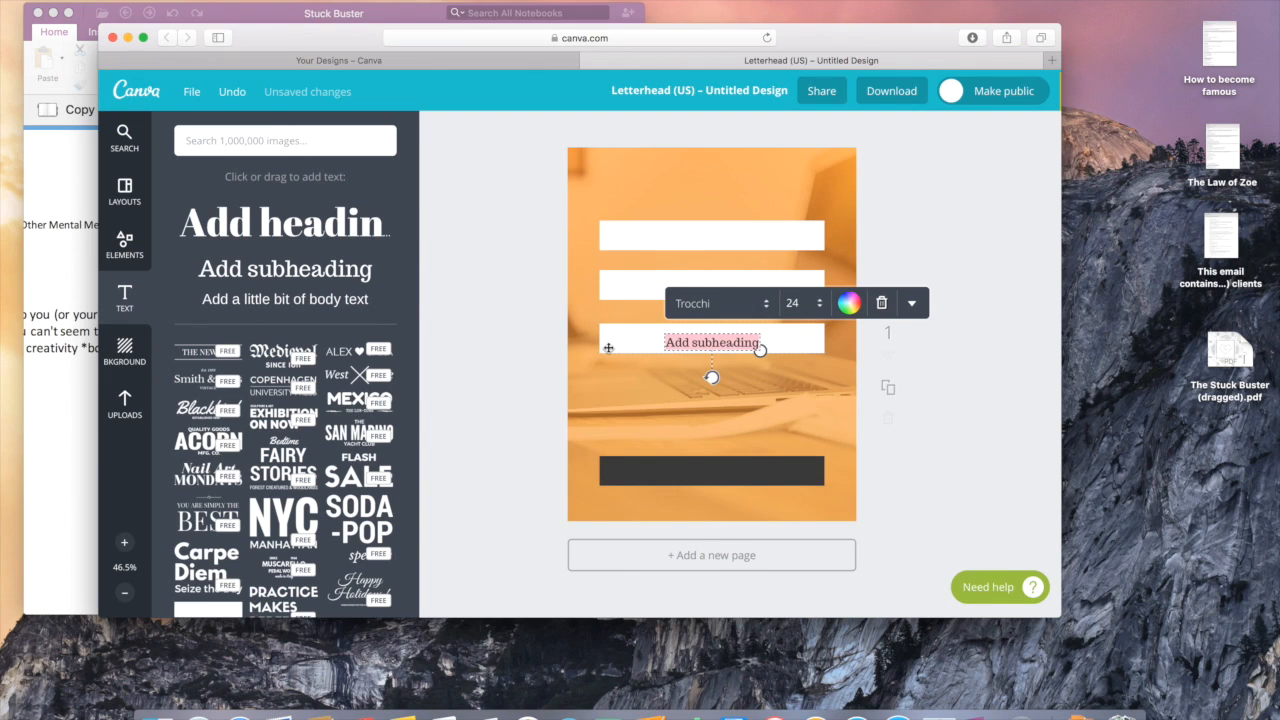
pyautogui.write('The')
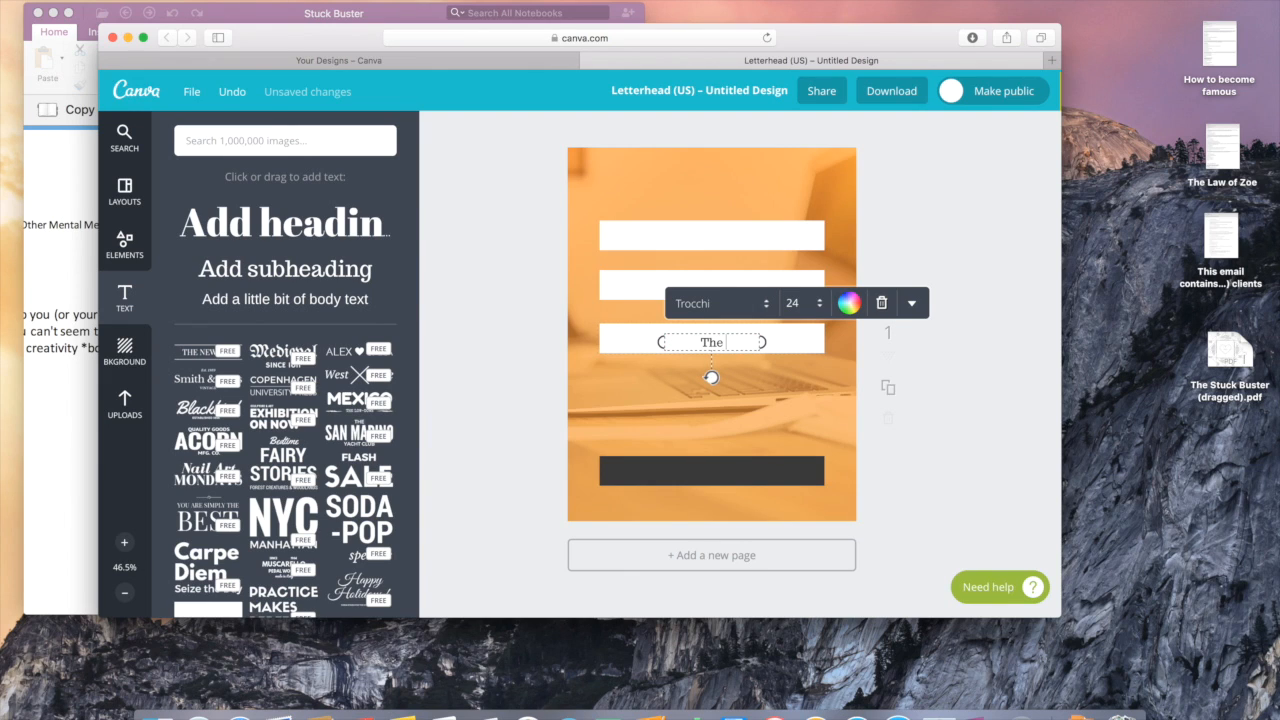
pyautogui.write(' Stuck Buster:')
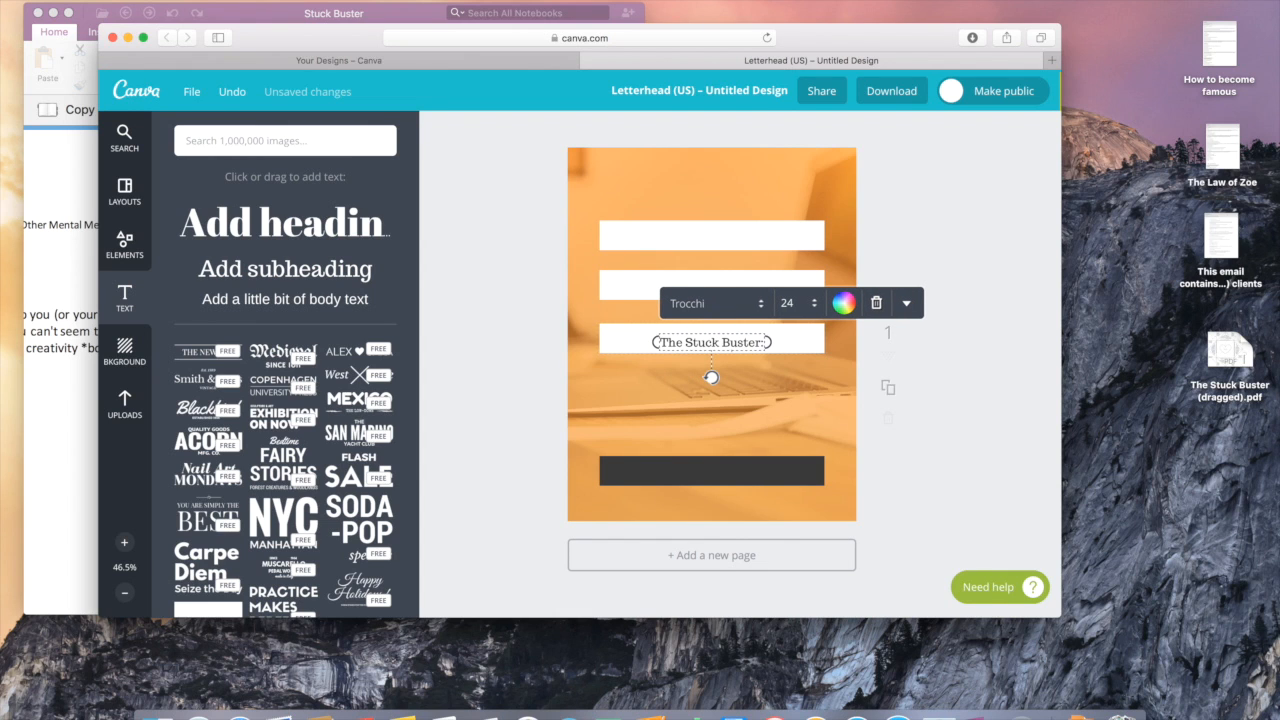
pyautogui.click(758, 304)
pyautogui.scroll(10, 760, 311)
pyautogui.scroll(10, 760, 311)
pyautogui.scroll(10, 760, 311)
pyautogui.scroll(10, 760, 311)
pyautogui.scroll(10, 760, 311)
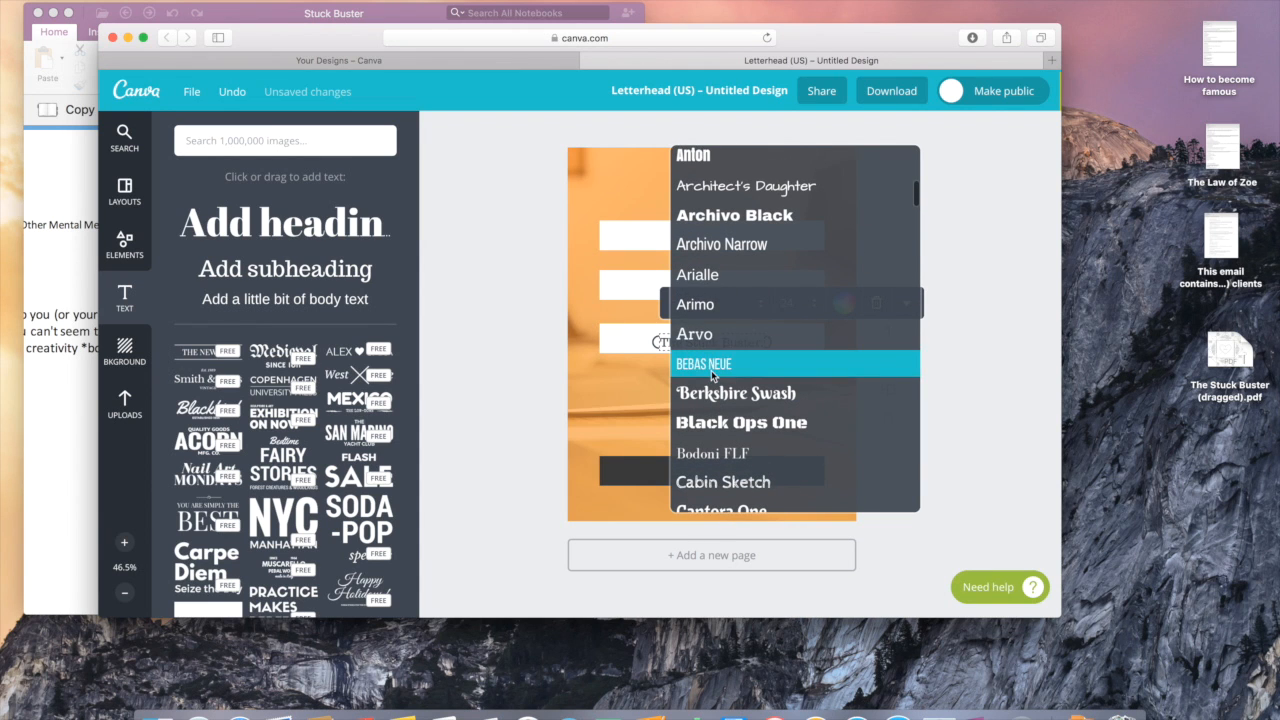
pyautogui.click(711, 370)
pyautogui.click(809, 310)
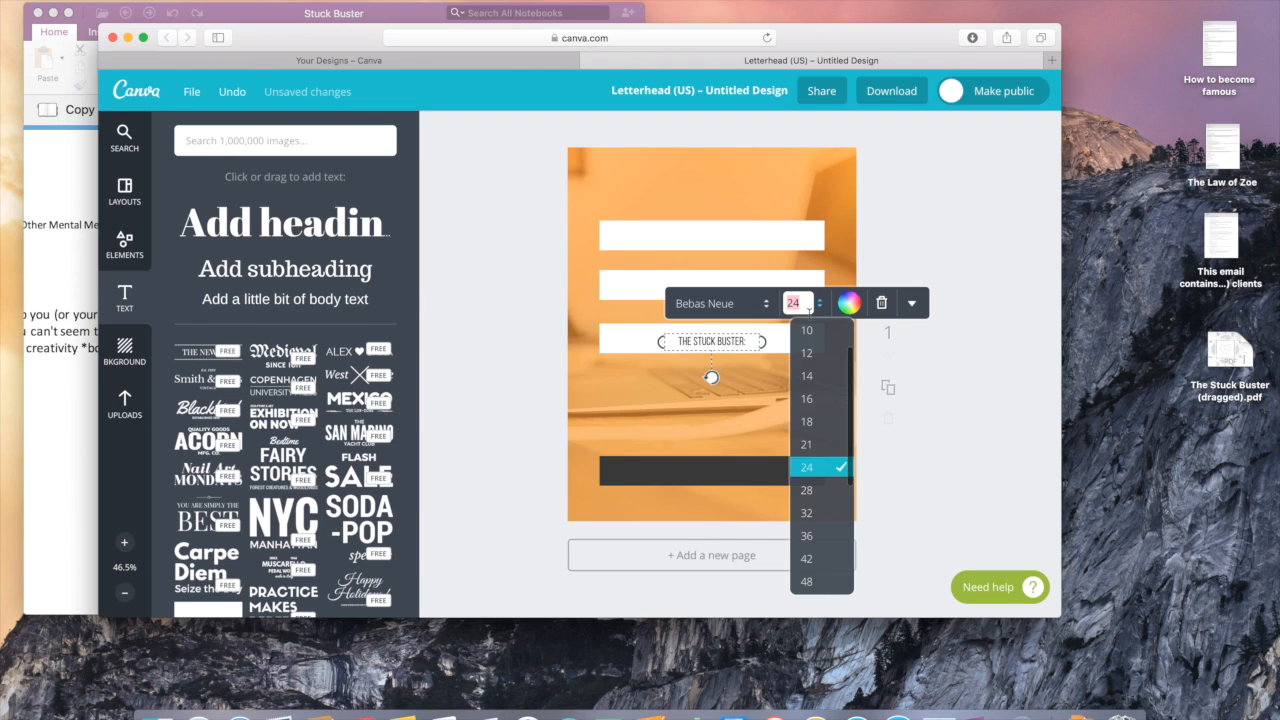
pyautogui.click(828, 535)
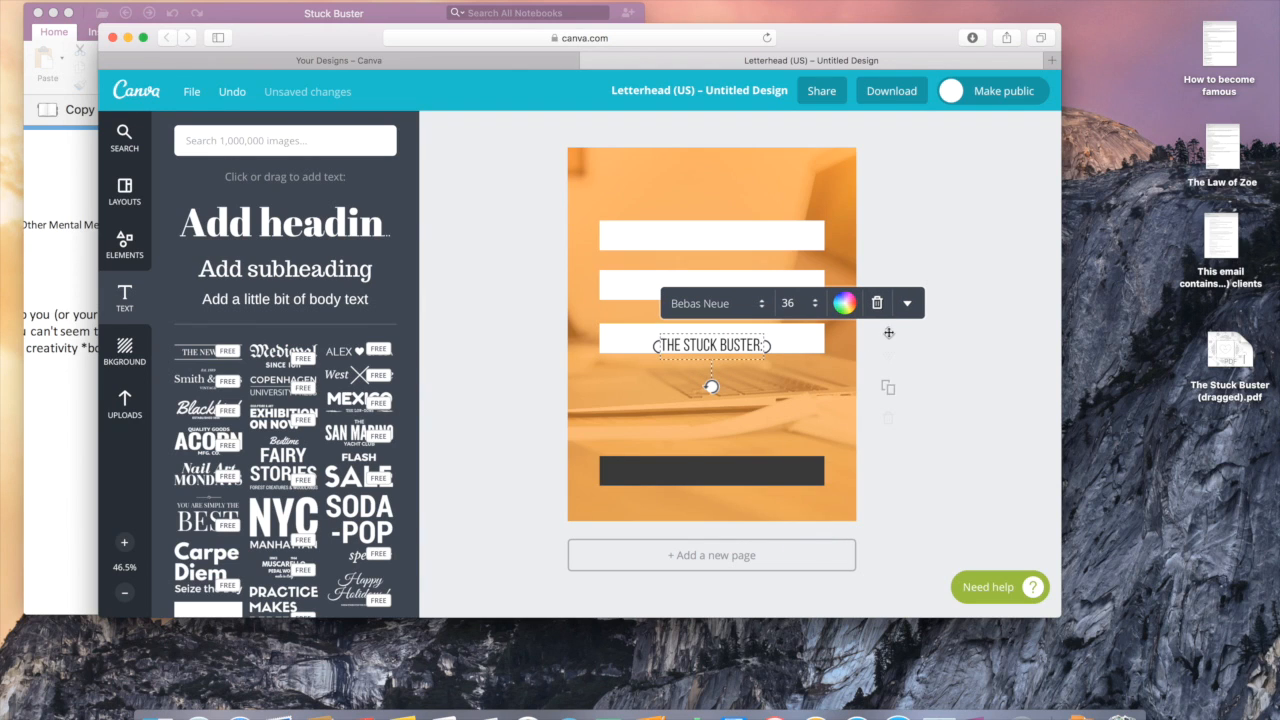
pyautogui.click(907, 303)
pyautogui.click(853, 337)
# Step: Delete the white bar behind the title and move the heading onto the top bar
pyautogui.click(694, 346)
pyautogui.click(624, 346)
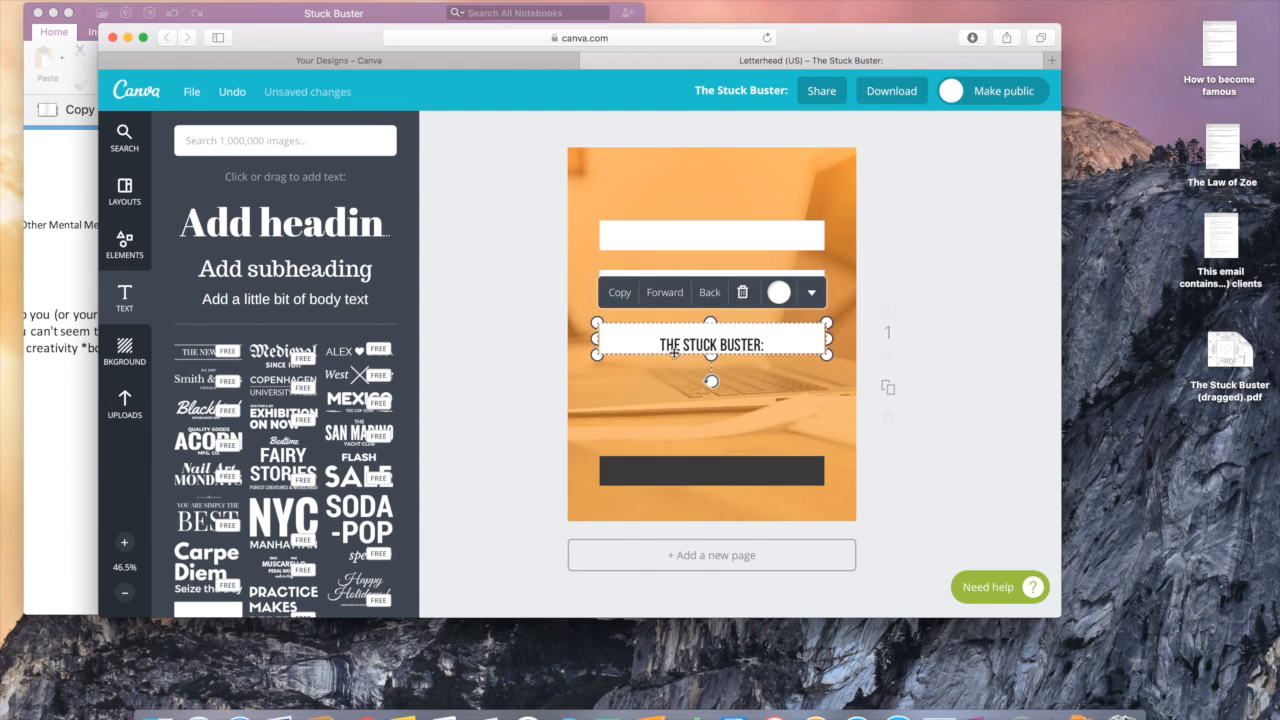
pyautogui.moveTo(710, 322)
pyautogui.mouseDown()
pyautogui.moveTo(710, 288)
pyautogui.moveTo(710, 309)
pyautogui.mouseUp()
pyautogui.click(742, 279)
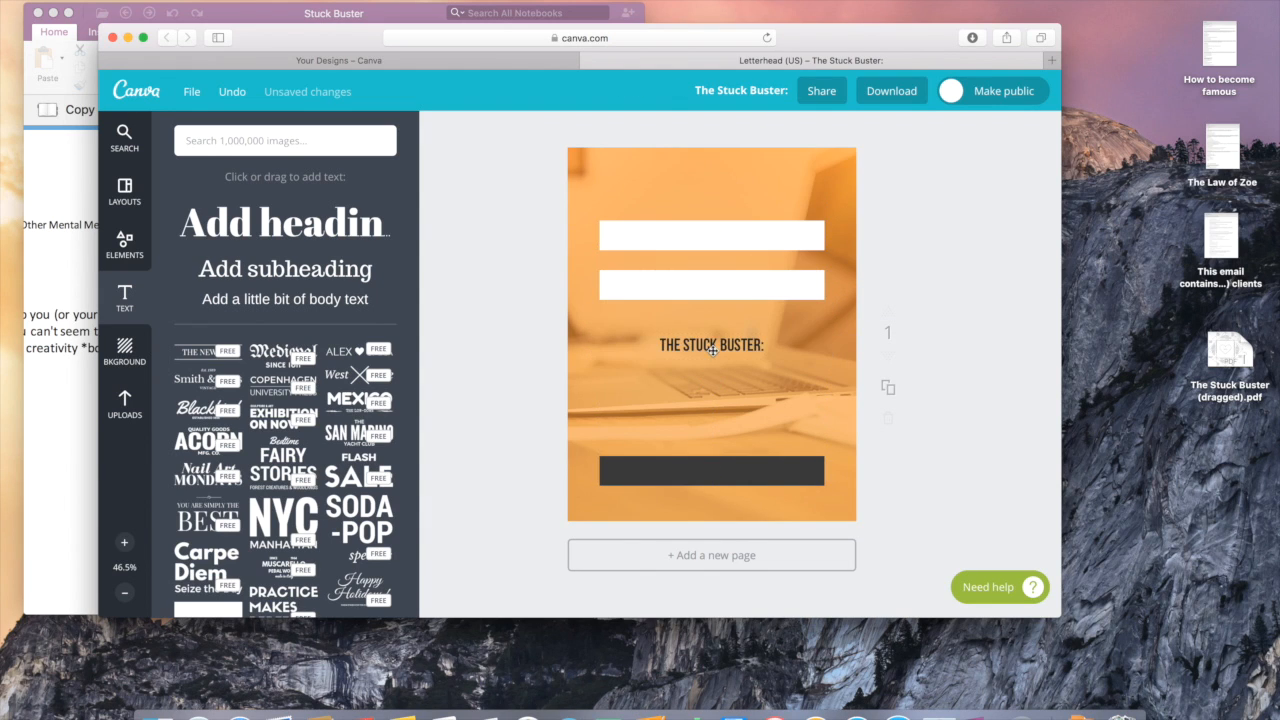
pyautogui.moveTo(712, 346); pyautogui.dragTo(710, 236)
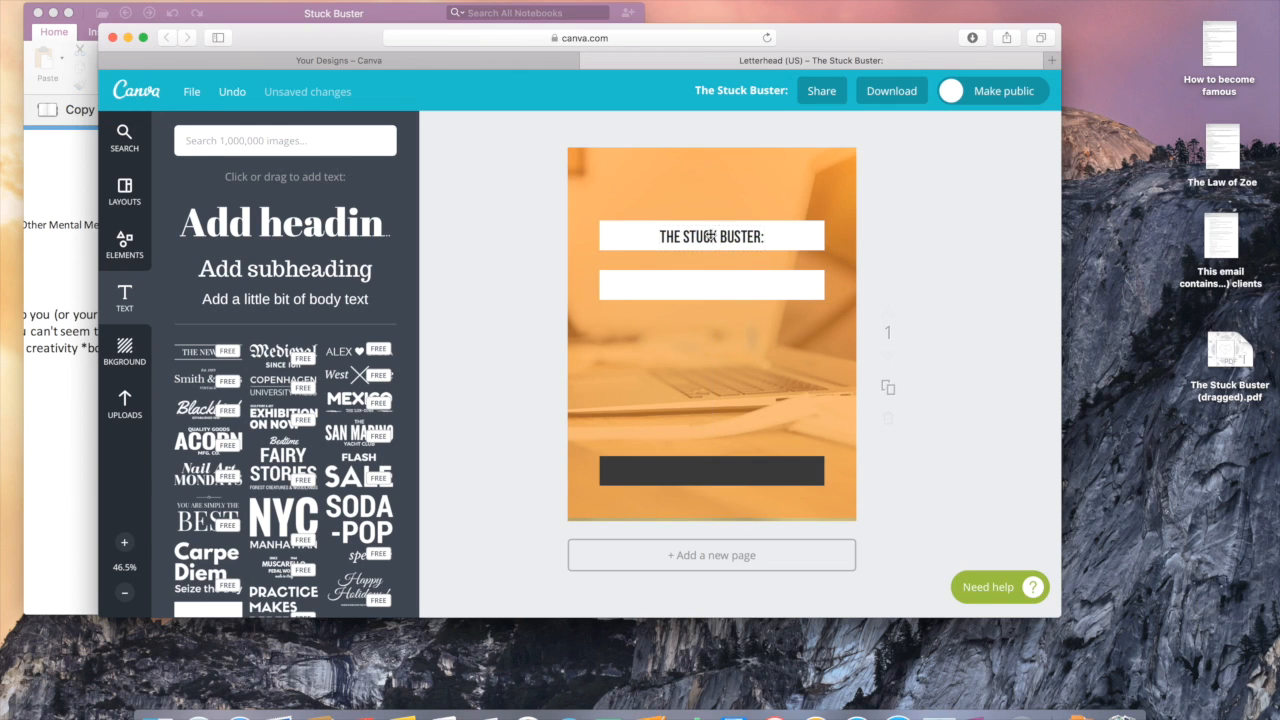
# Step: Duplicate the second white bar and place the copy below it
pyautogui.click(710, 279)
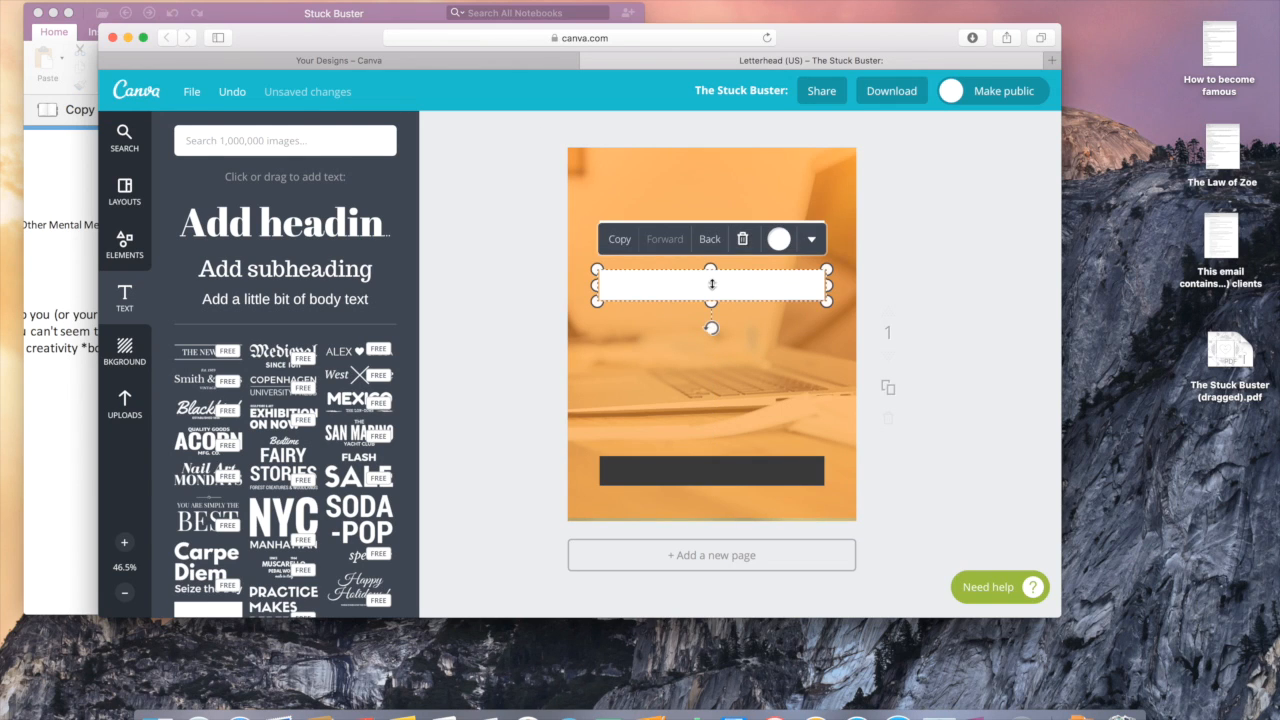
pyautogui.click(622, 240)
pyautogui.moveTo(680, 297); pyautogui.dragTo(669, 335)
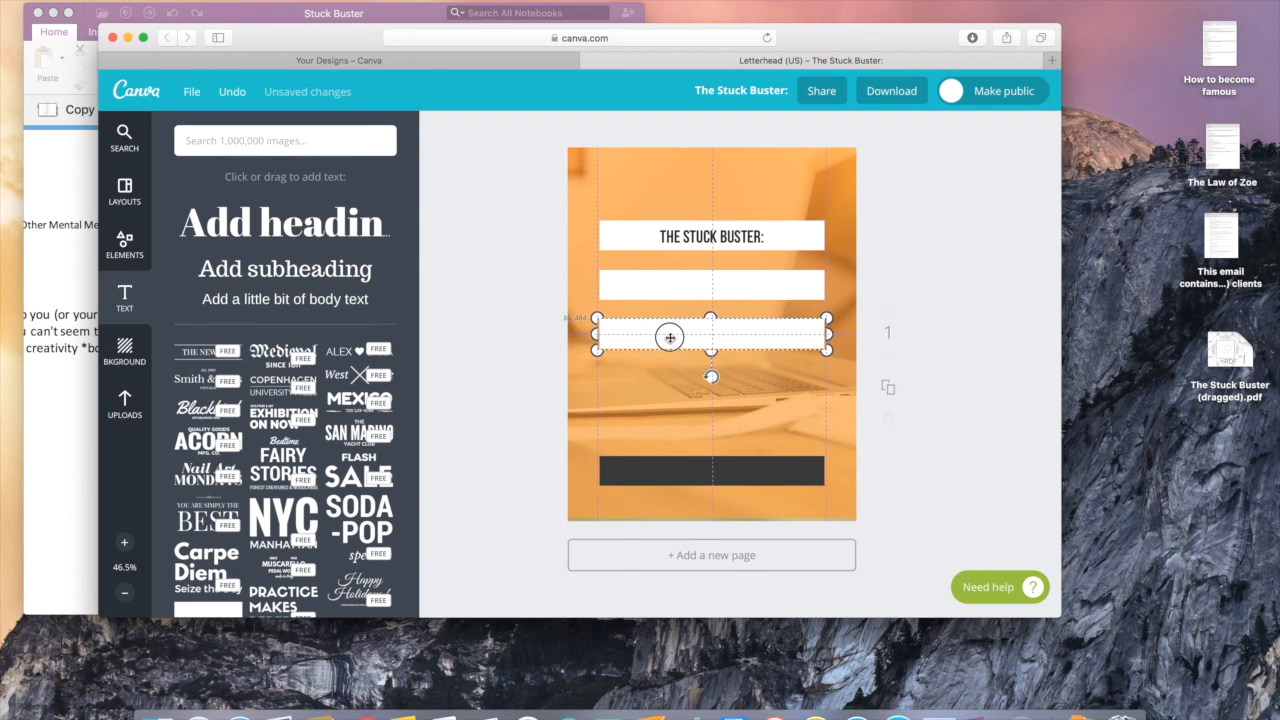
pyautogui.click(681, 384)
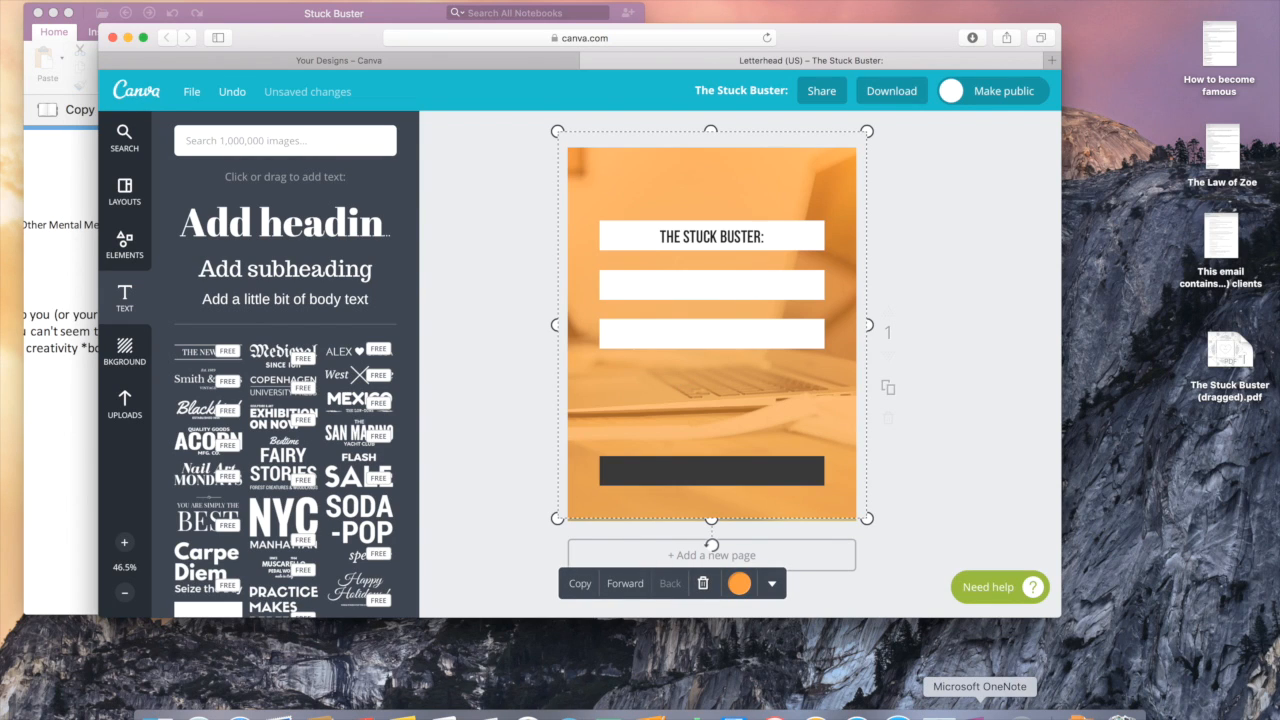
pyautogui.click(980, 712)
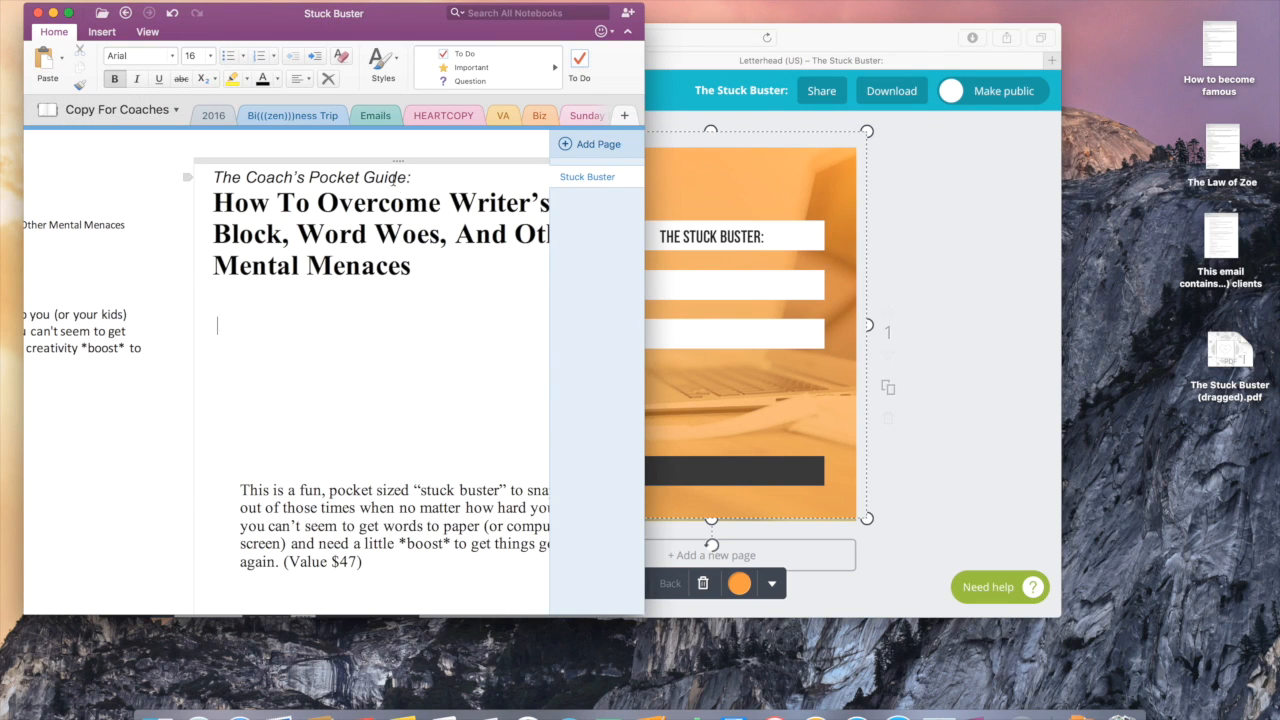
# Step: Copy 'How To Overcome Writer's Block,' from the OneNote guide title, then reselect the Canva heading
pyautogui.click(236, 204)
pyautogui.moveTo(236, 204); pyautogui.dragTo(290, 233)
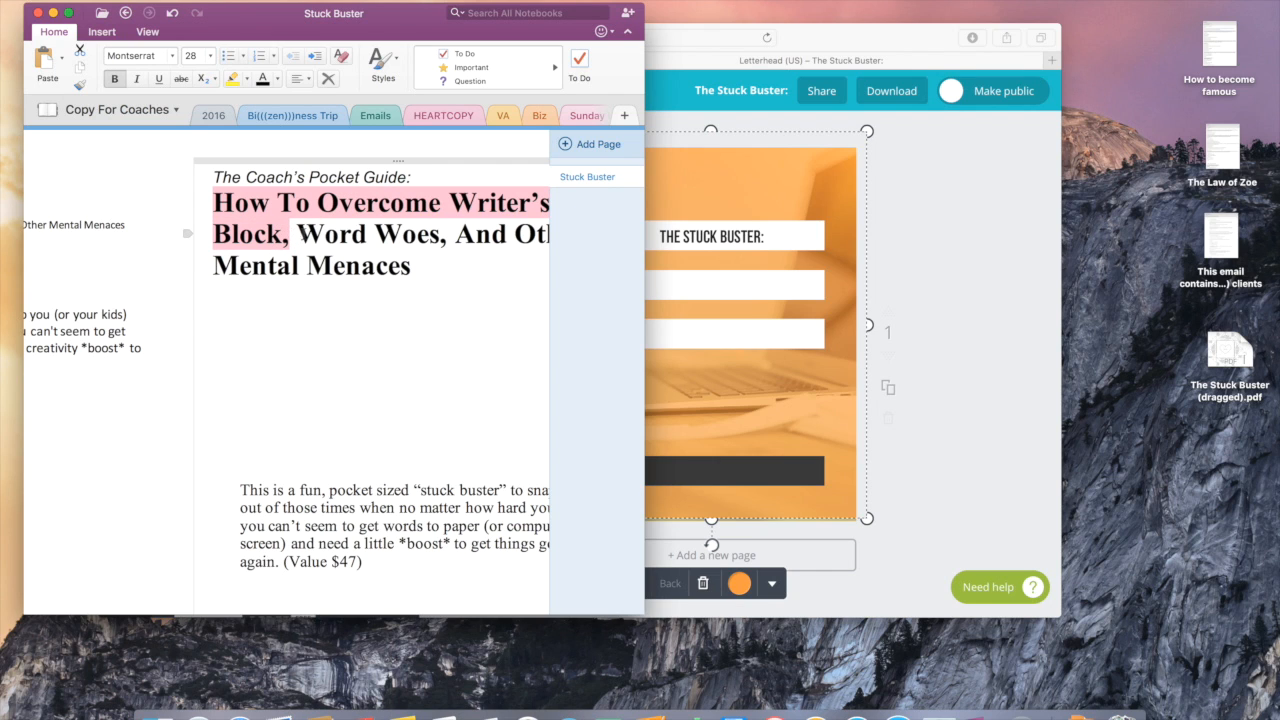
pyautogui.click(690, 280)
pyautogui.click(698, 240)
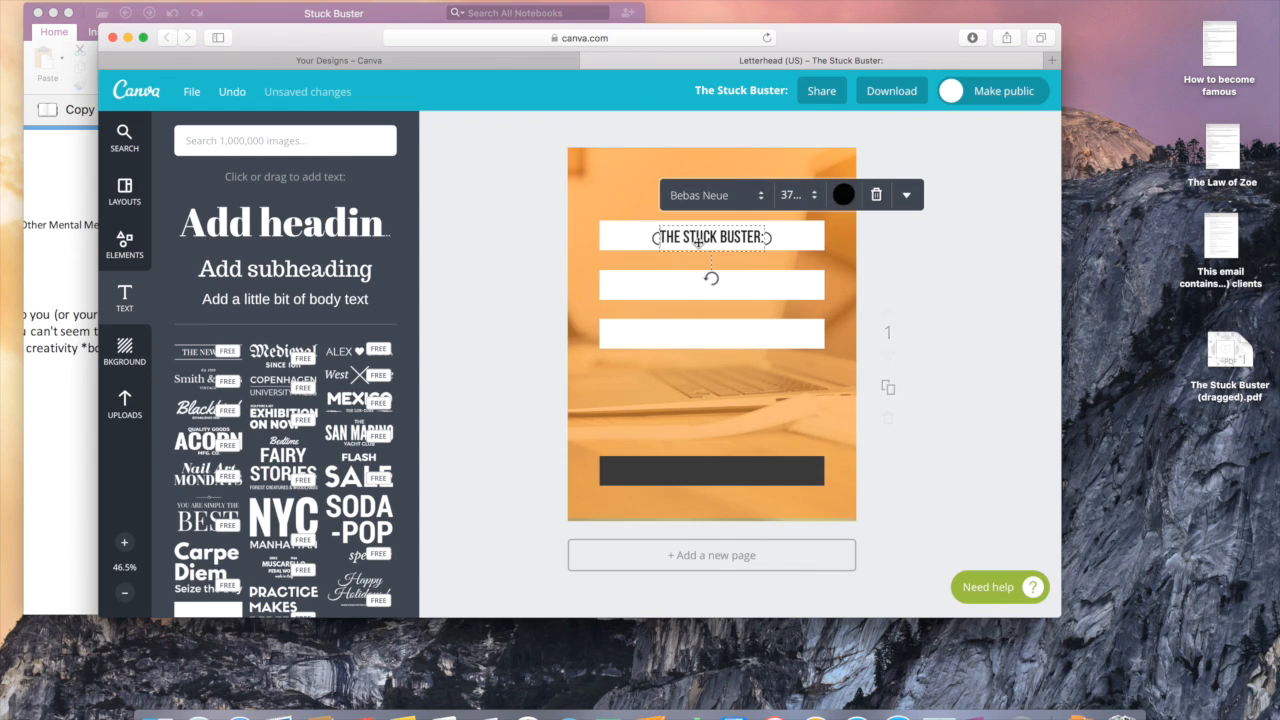
# Step: Duplicate the title text box and paste HOW TO OVERCOME WRITER'S BLOCK into the copy
pyautogui.click(912, 198)
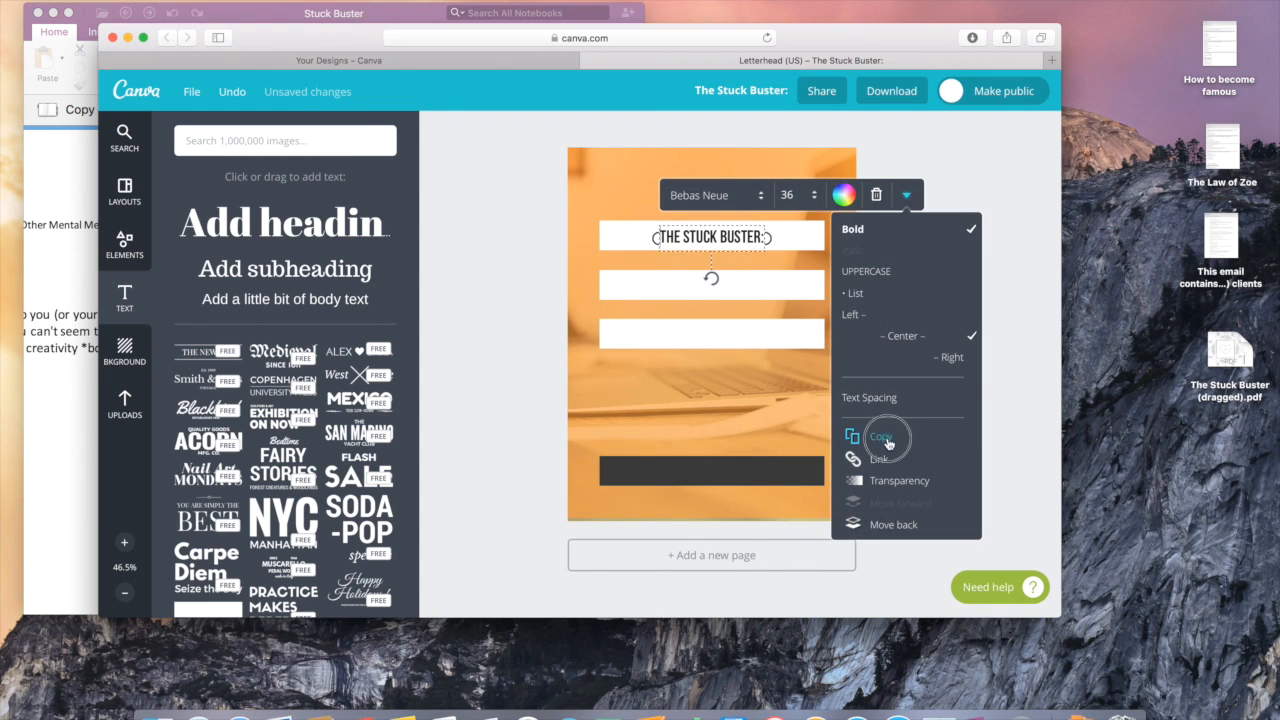
pyautogui.click(884, 436)
pyautogui.doubleClick(730, 247)
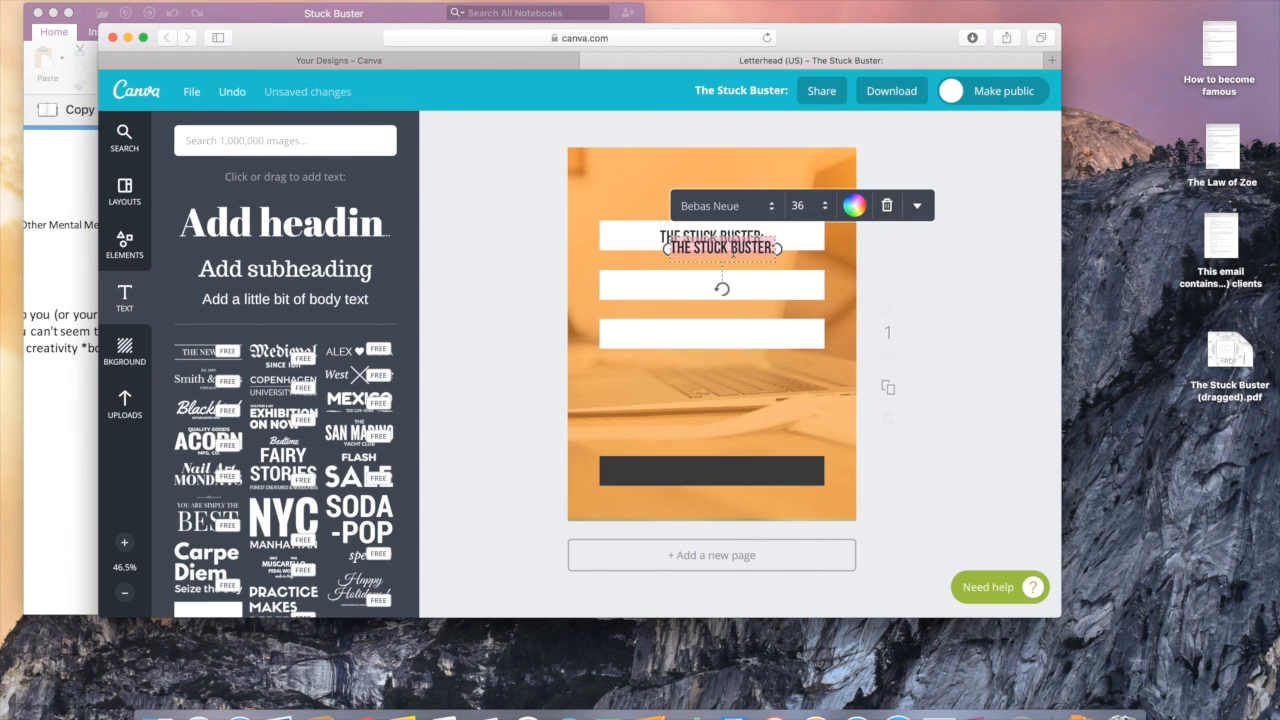
pyautogui.write("HOW TO OVERCOME WRITER'S BLOCK.")
pyautogui.moveTo(781, 235); pyautogui.dragTo(780, 264)
# Step: Set the new subtitle to size 32 and widen its text box
pyautogui.click(891, 235)
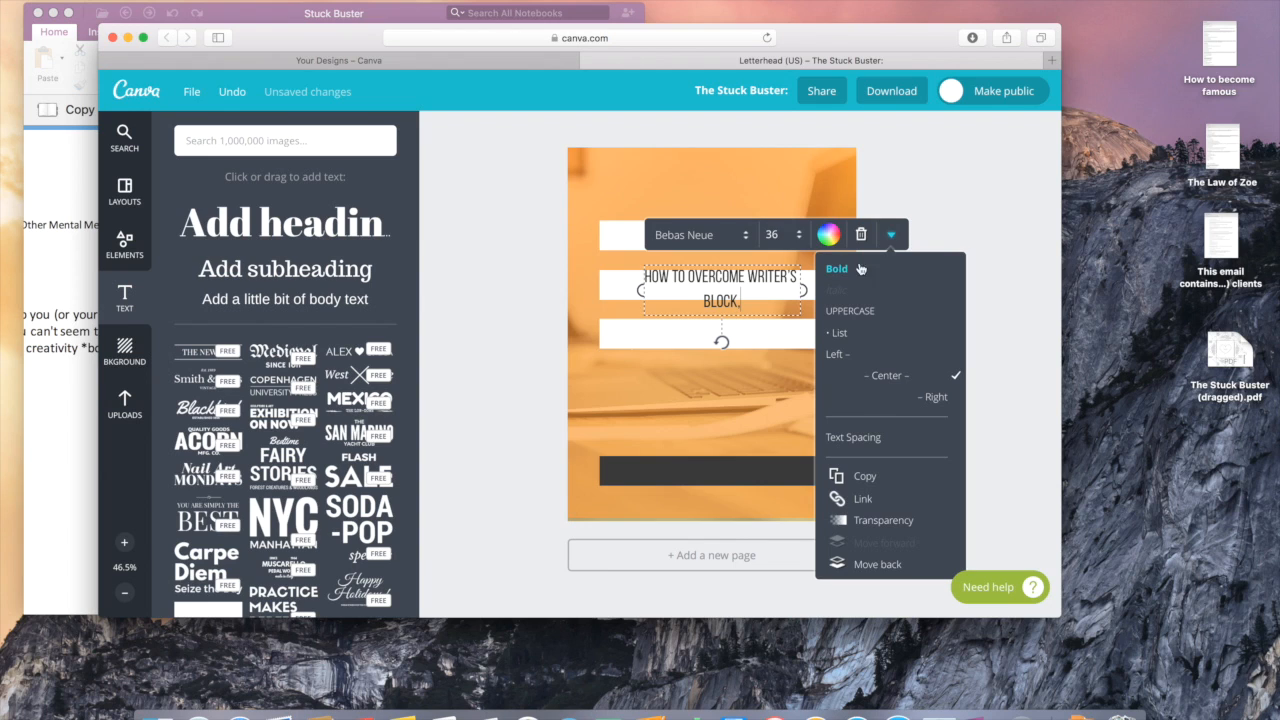
pyautogui.click(775, 234)
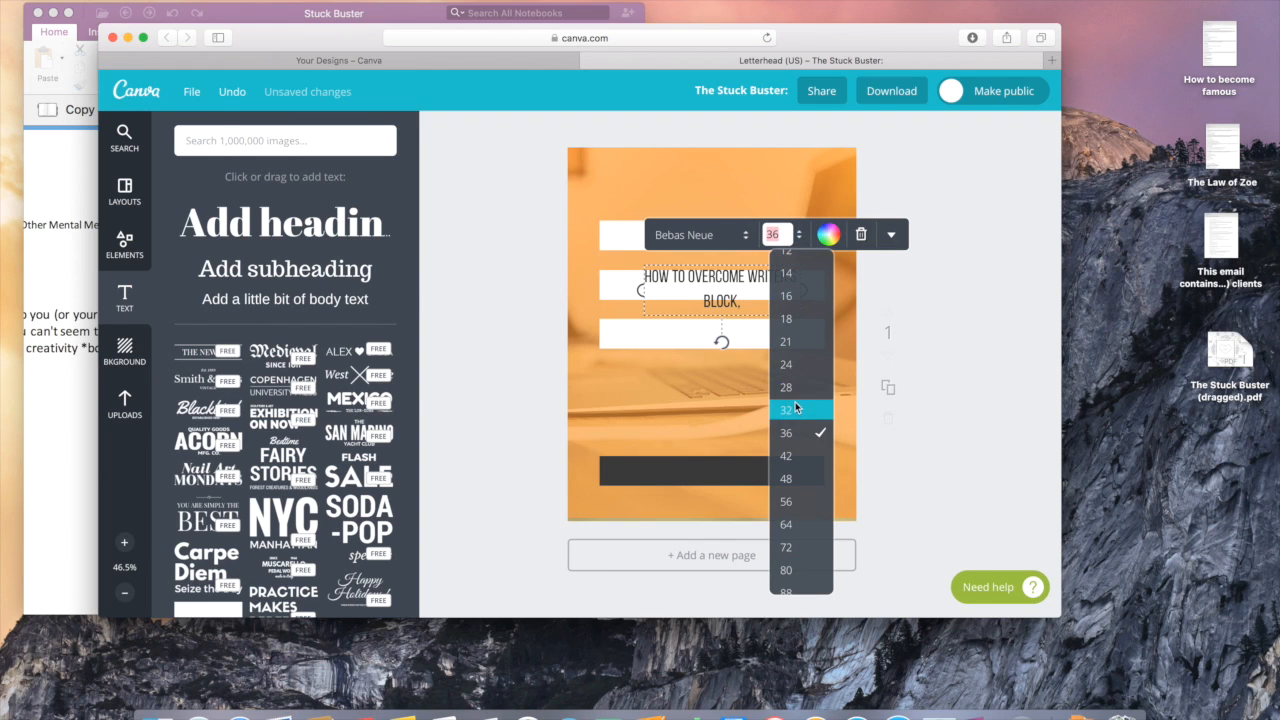
pyautogui.click(787, 409)
pyautogui.moveTo(793, 290); pyautogui.dragTo(741, 288)
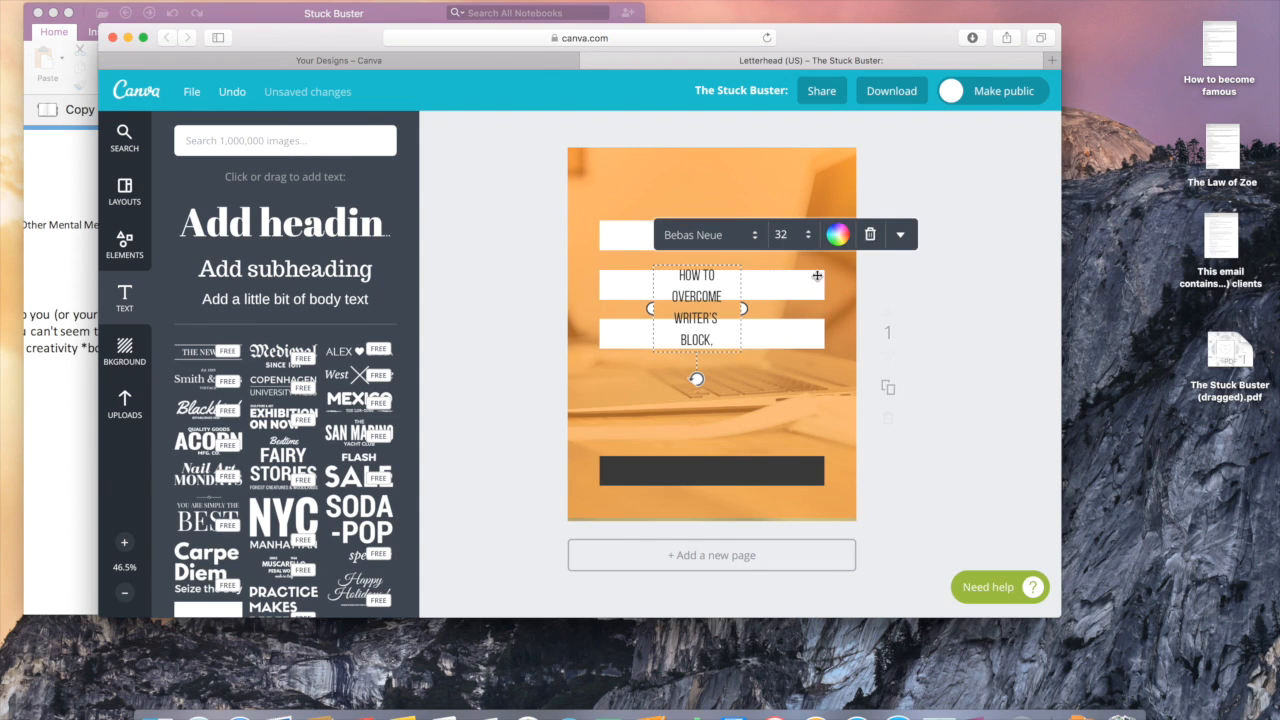
pyautogui.moveTo(742, 309); pyautogui.dragTo(812, 288)
pyautogui.click(853, 302)
pyautogui.click(724, 288)
# Step: Delete a stray character before BLOCK and centre the subtitle on the second white bar
pyautogui.click(714, 292)
pyautogui.press('BackSpace')
pyautogui.press('BackSpace')
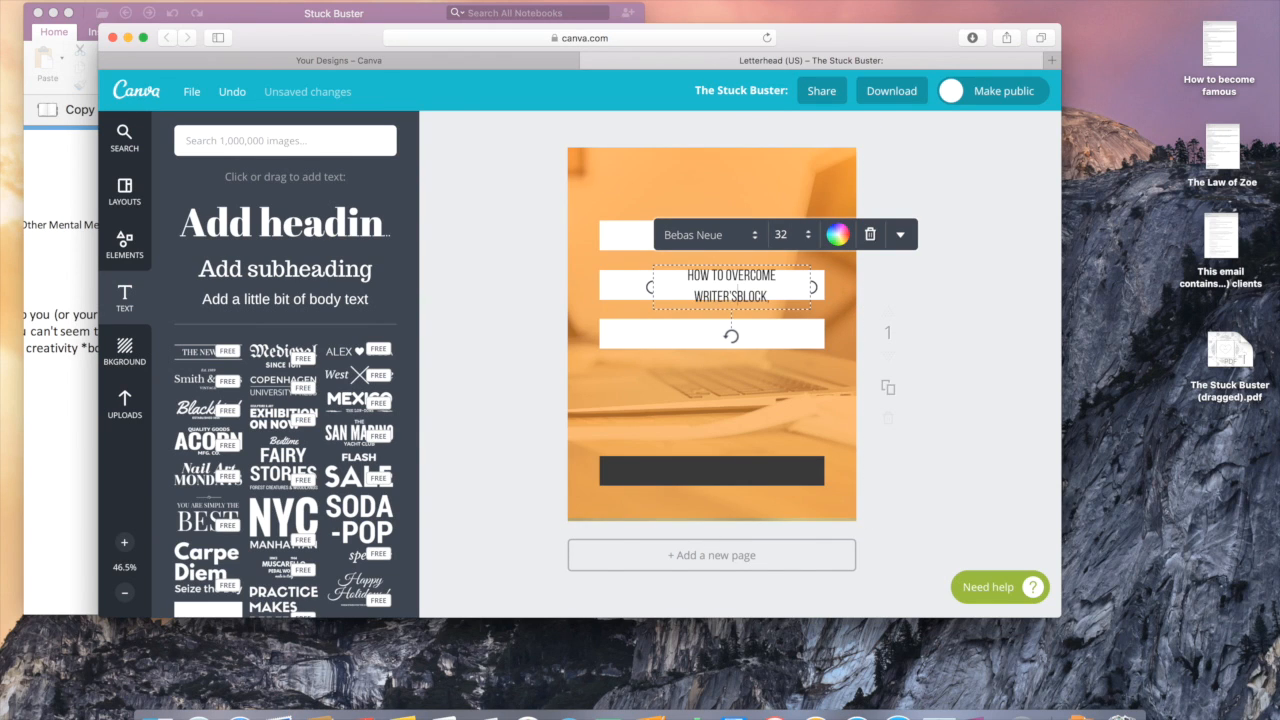
pyautogui.moveTo(650, 287); pyautogui.dragTo(621, 287)
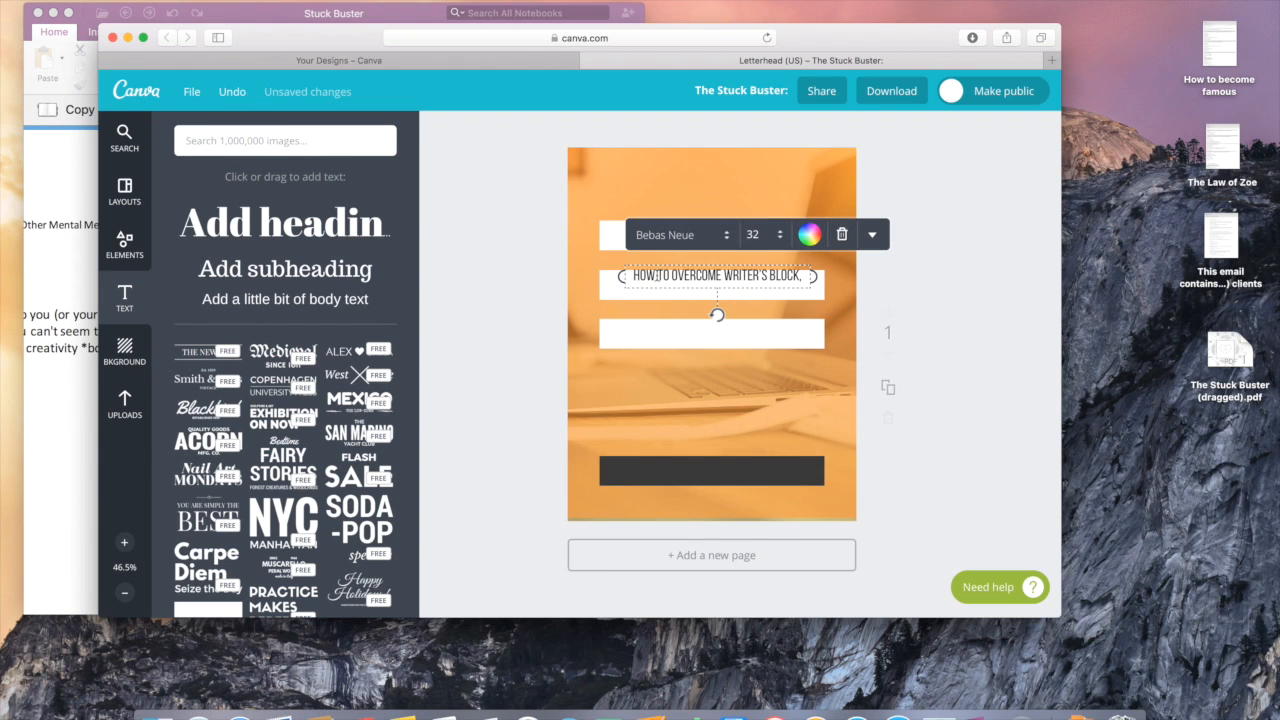
pyautogui.click(962, 340)
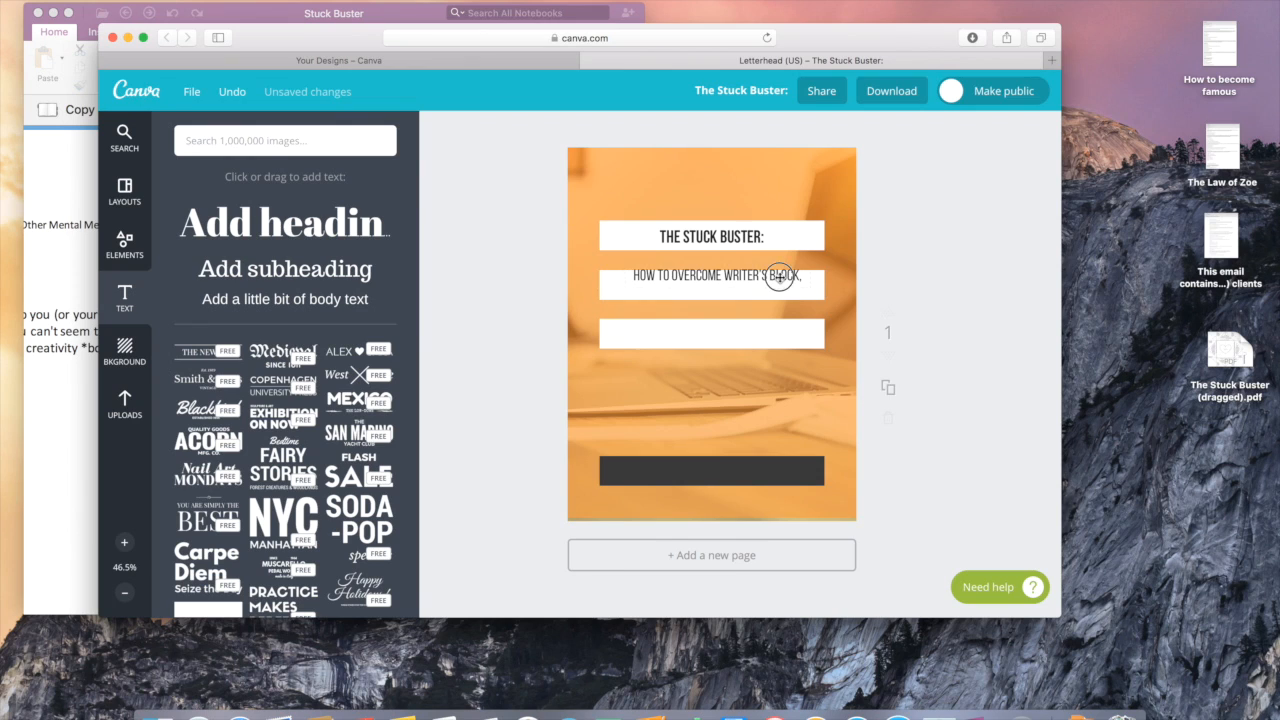
pyautogui.moveTo(777, 281); pyautogui.dragTo(774, 279)
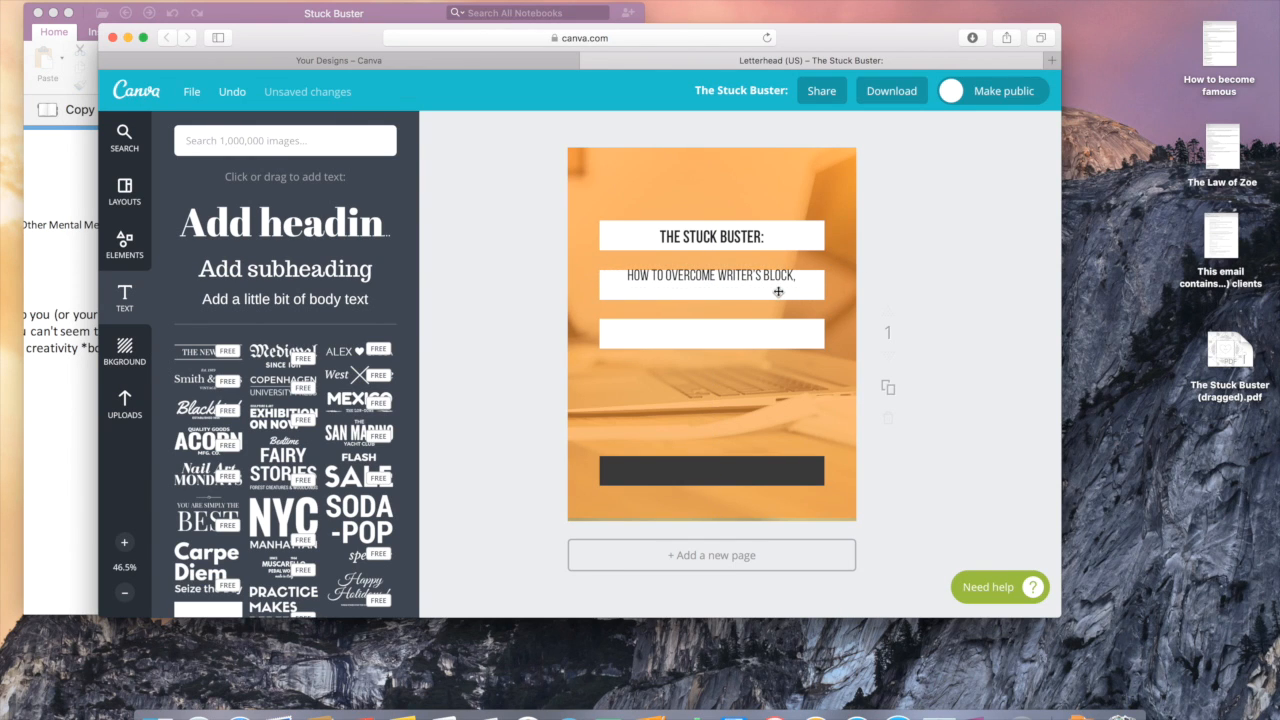
pyautogui.moveTo(769, 281); pyautogui.dragTo(771, 286)
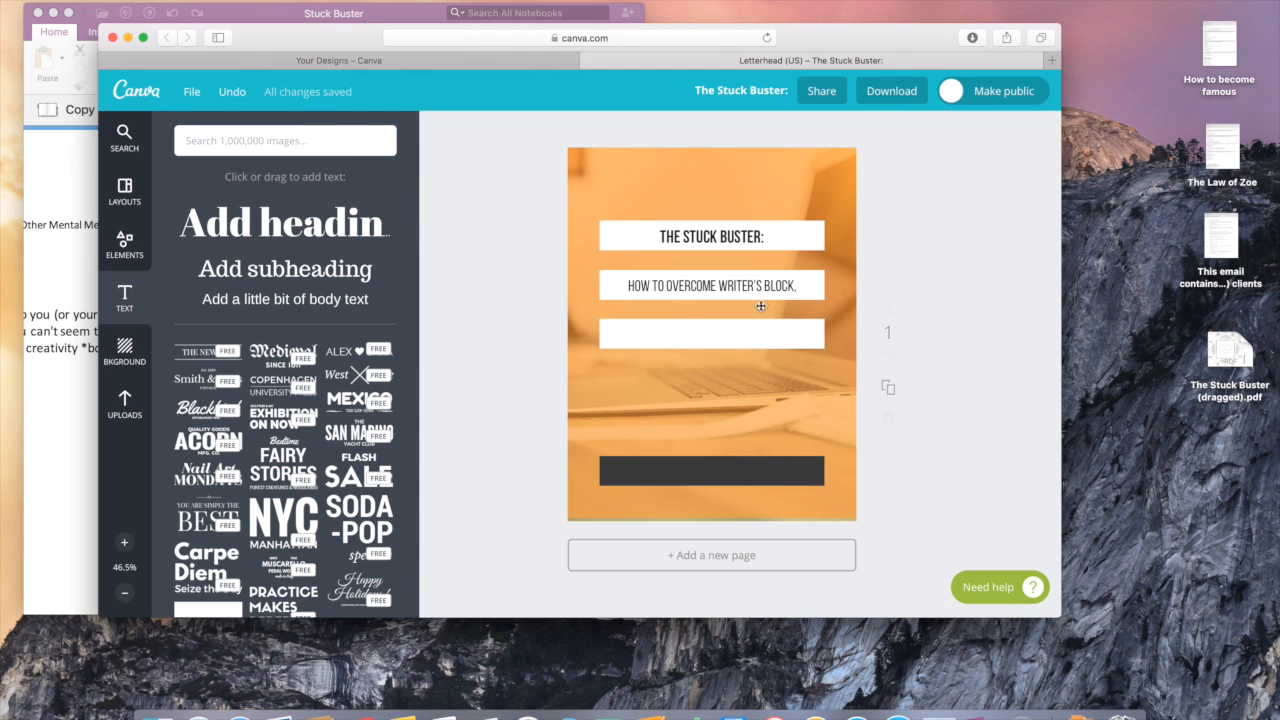
# Step: Duplicate the subtitle and move the copy onto the third white bar
pyautogui.click(759, 290)
pyautogui.click(866, 245)
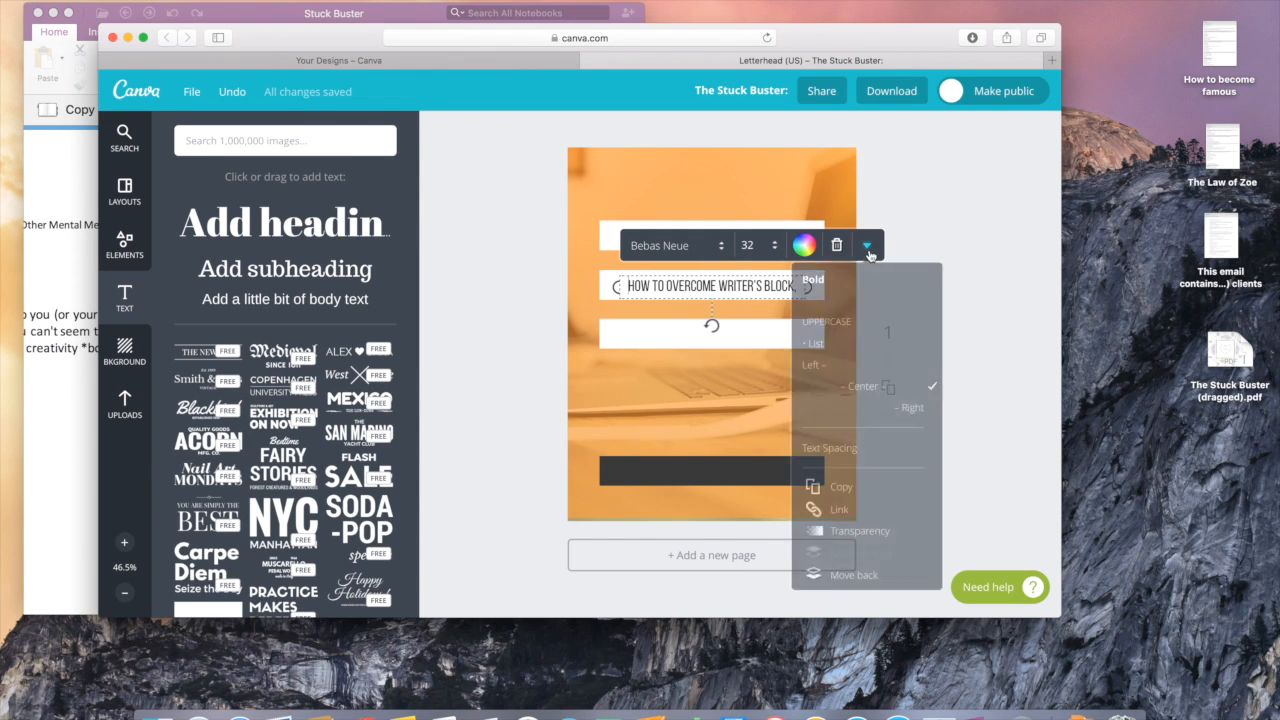
pyautogui.click(842, 488)
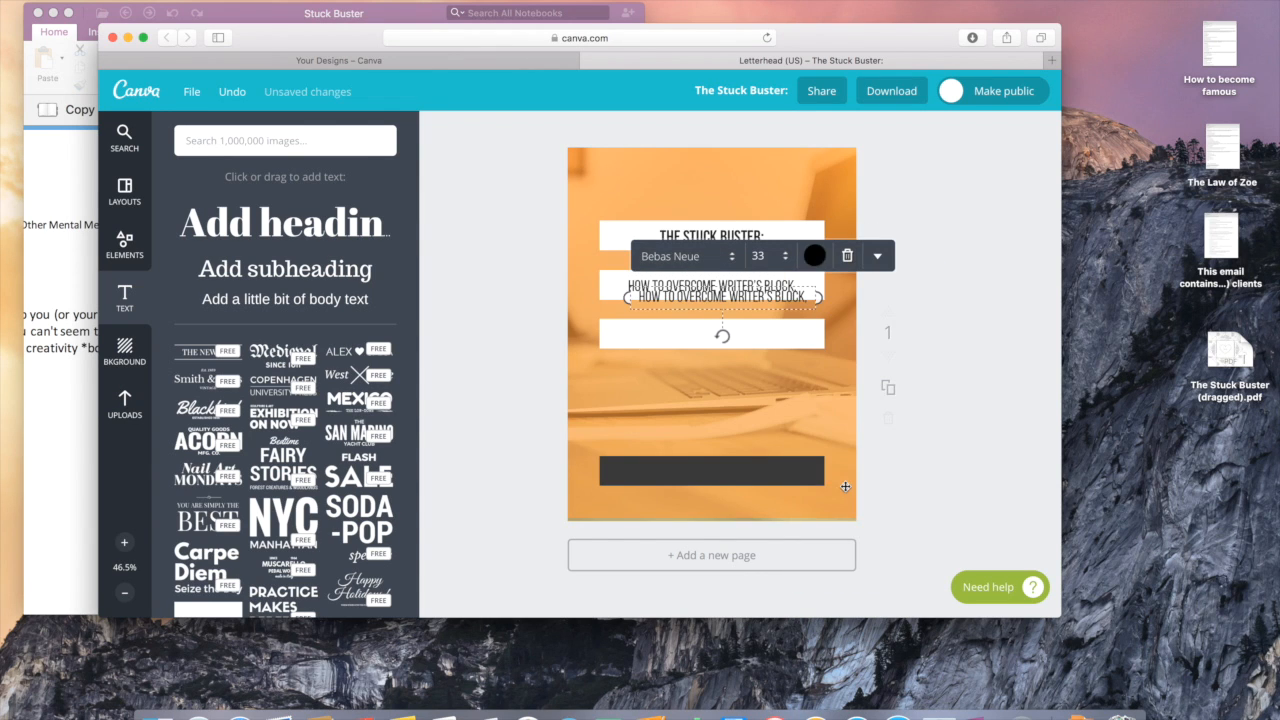
pyautogui.moveTo(803, 286); pyautogui.dragTo(791, 324)
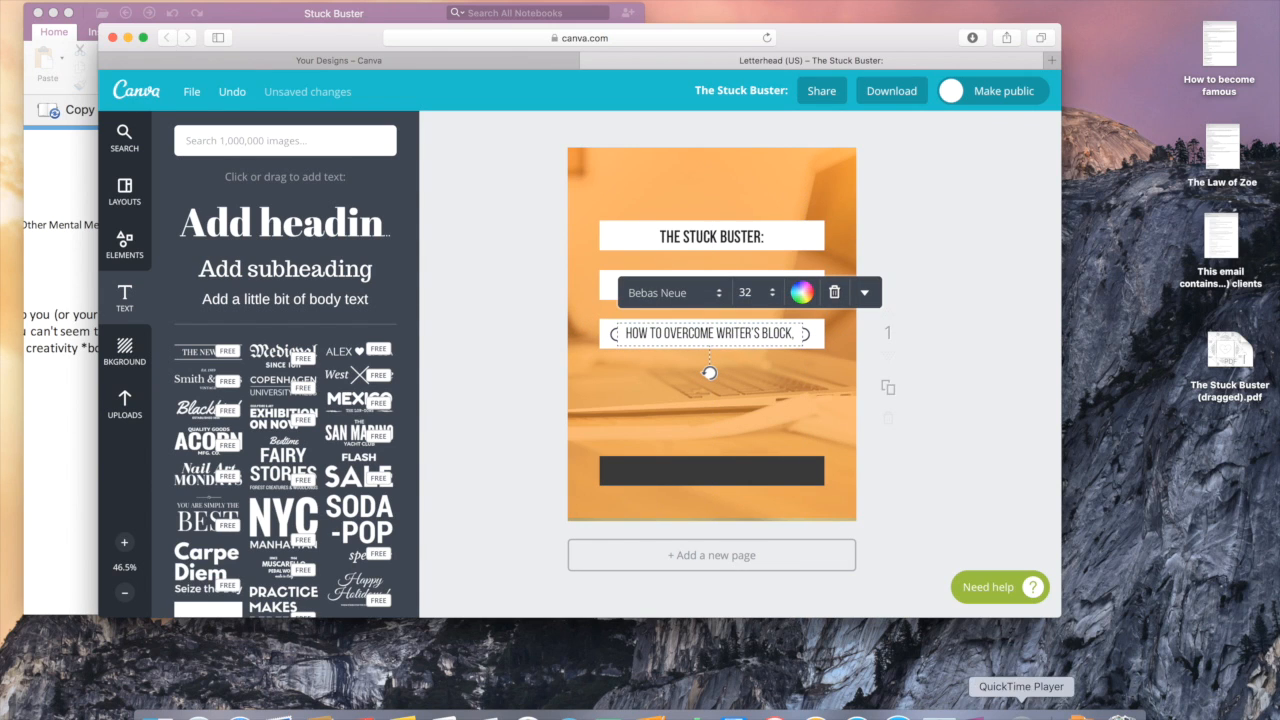
# Step: Copy 'Word Woes, And Other Mental Menaces' from OneNote and paste it into the copy
pyautogui.click(980, 712)
pyautogui.click(476, 405)
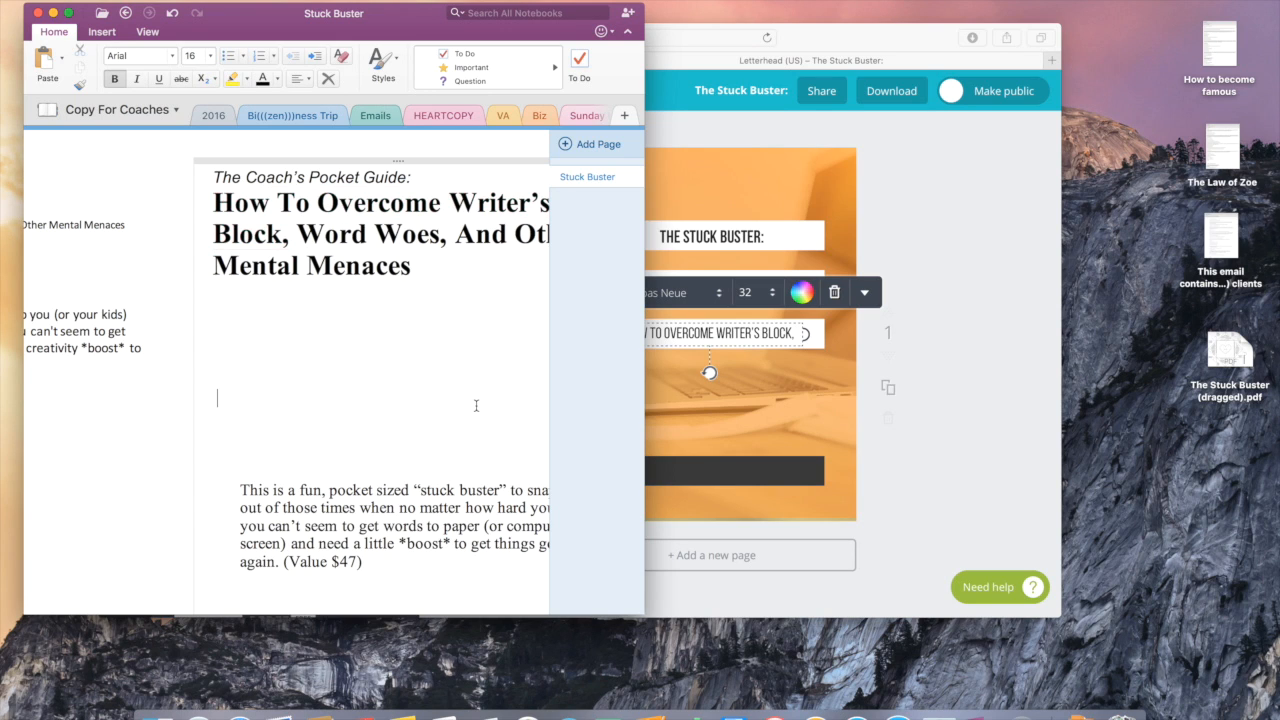
pyautogui.moveTo(297, 235); pyautogui.dragTo(411, 269)
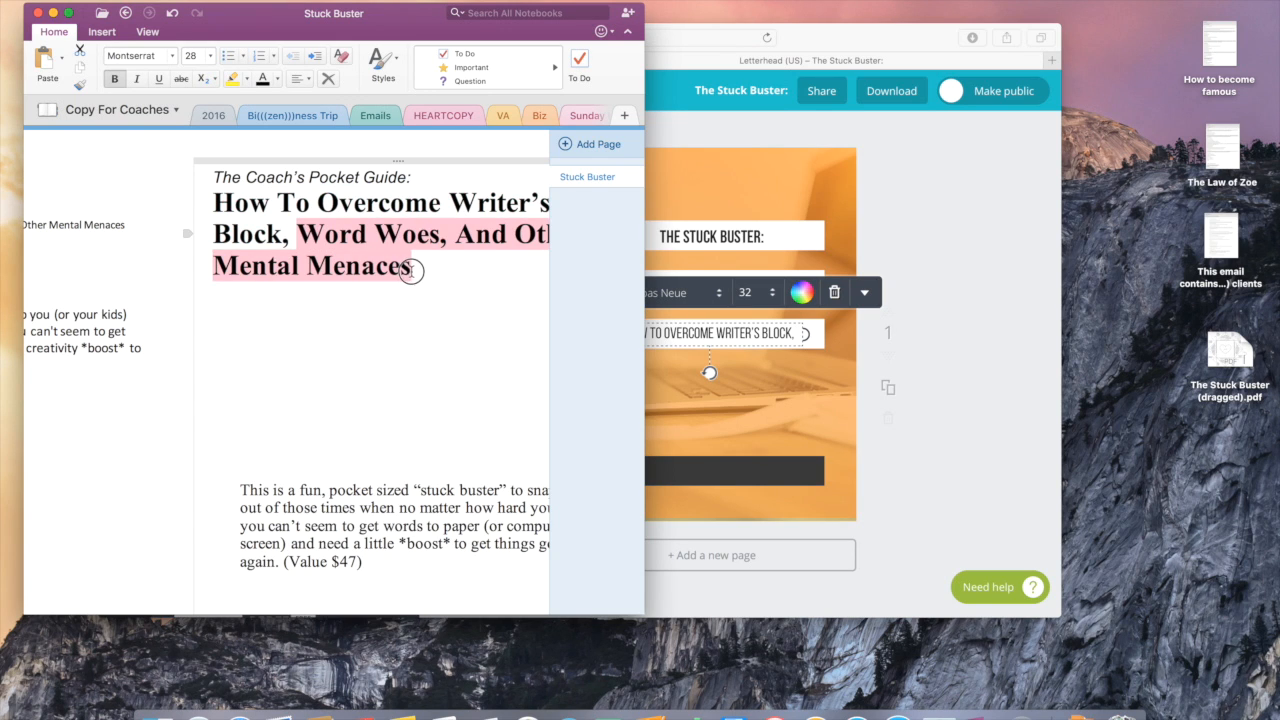
pyautogui.click(720, 336)
pyautogui.write('WORD WOES, AND OTHER MENTAL MENACES')
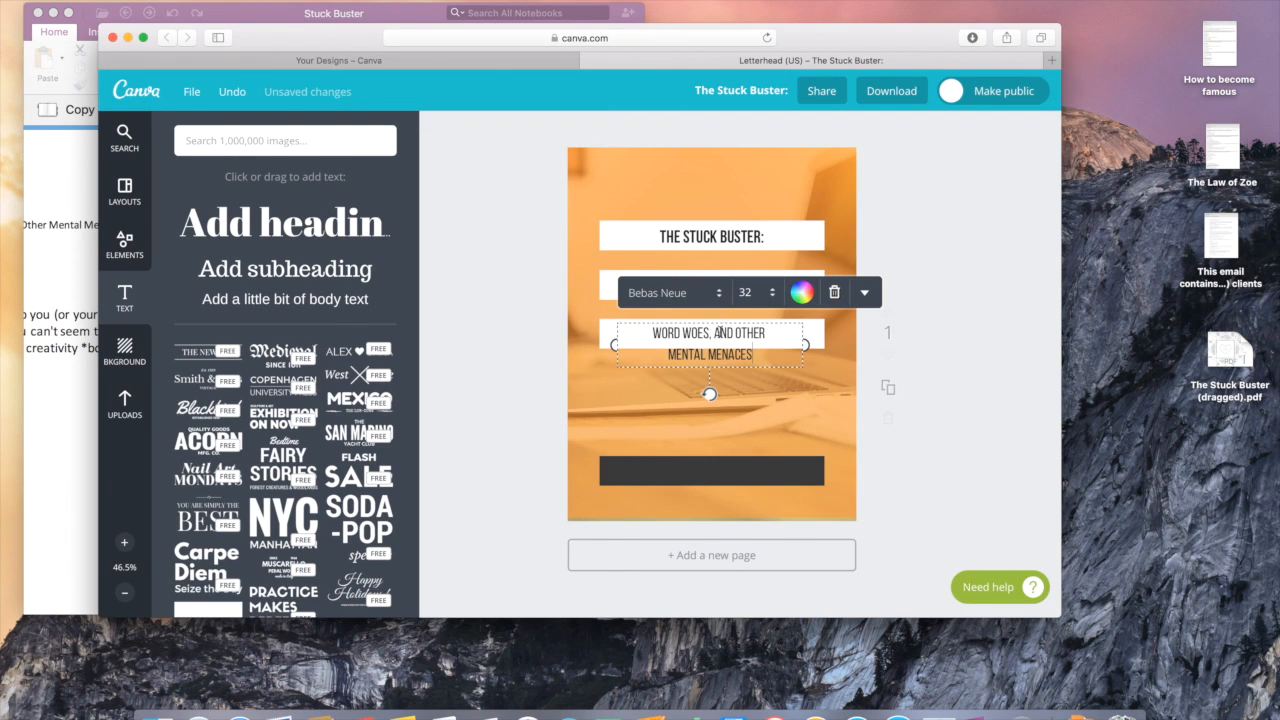
# Step: Widen the WORD WOES text box to one line and centre it on the third white bar
pyautogui.moveTo(804, 344); pyautogui.dragTo(917, 342)
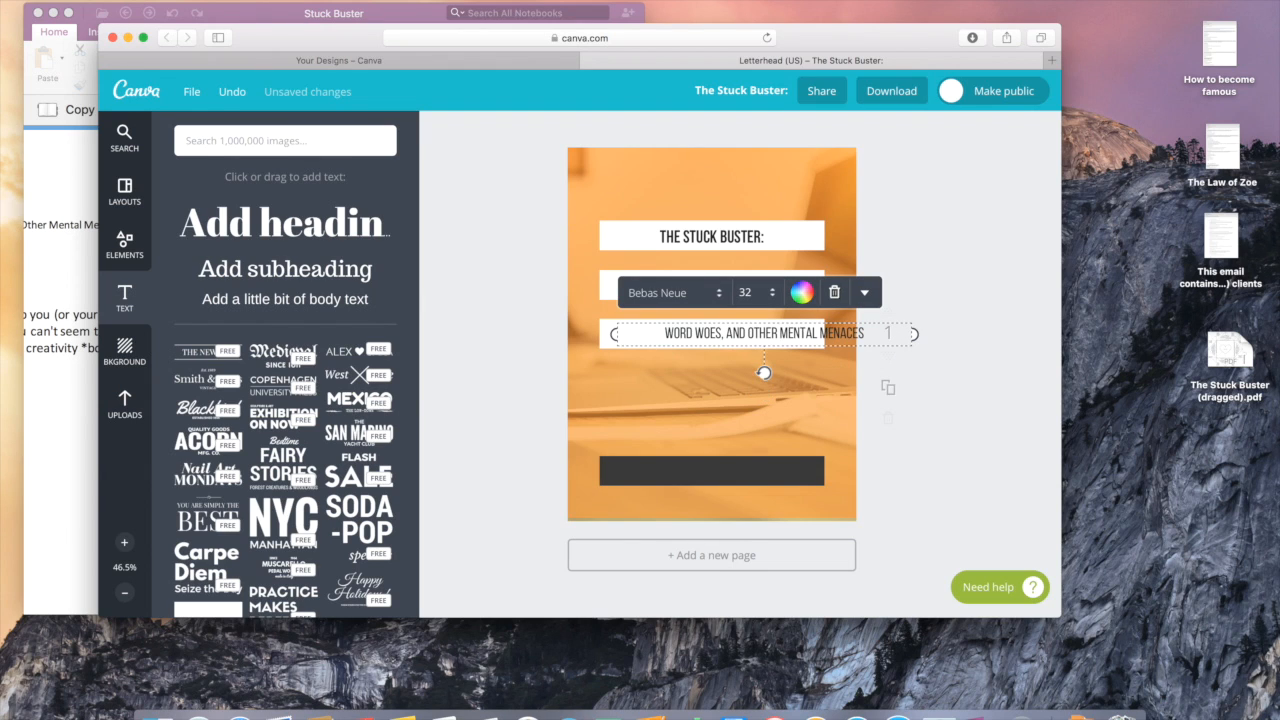
pyautogui.click(976, 355)
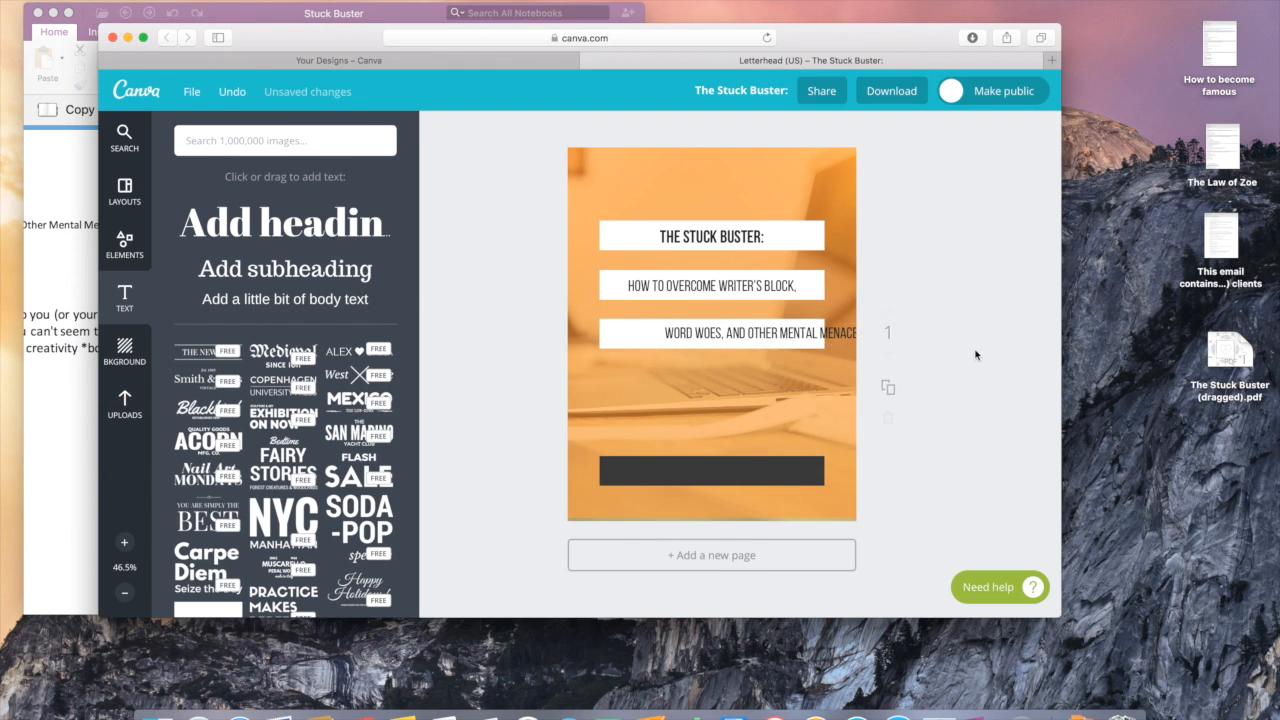
pyautogui.moveTo(847, 333); pyautogui.dragTo(797, 338)
pyautogui.click(797, 338)
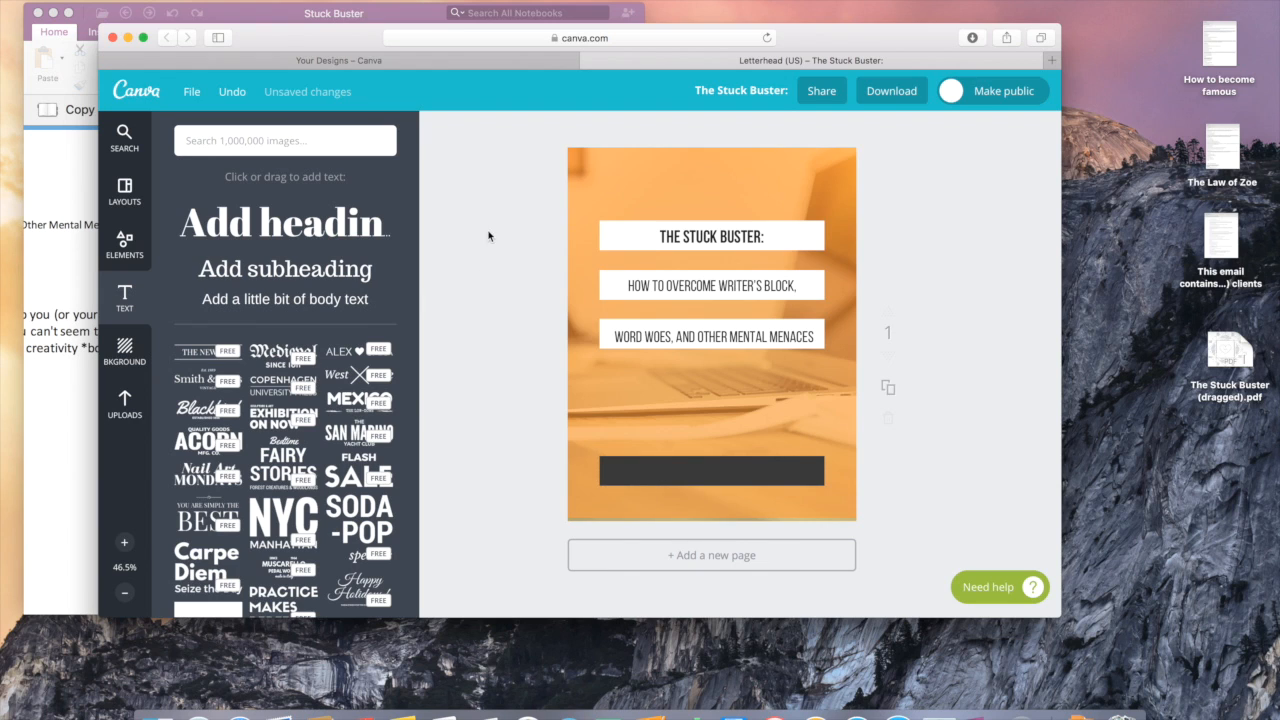
# Step: Duplicate the WORD WOES text and move the copy onto the dark bar
pyautogui.click(680, 342)
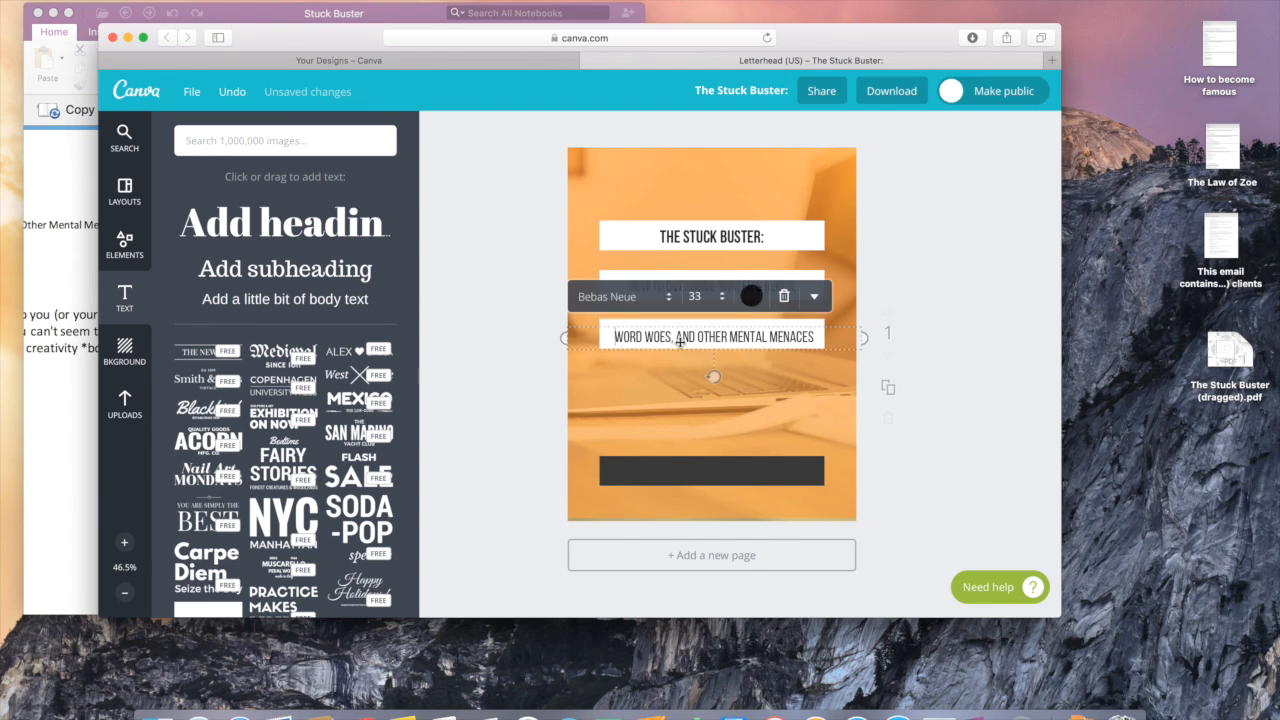
pyautogui.click(814, 296)
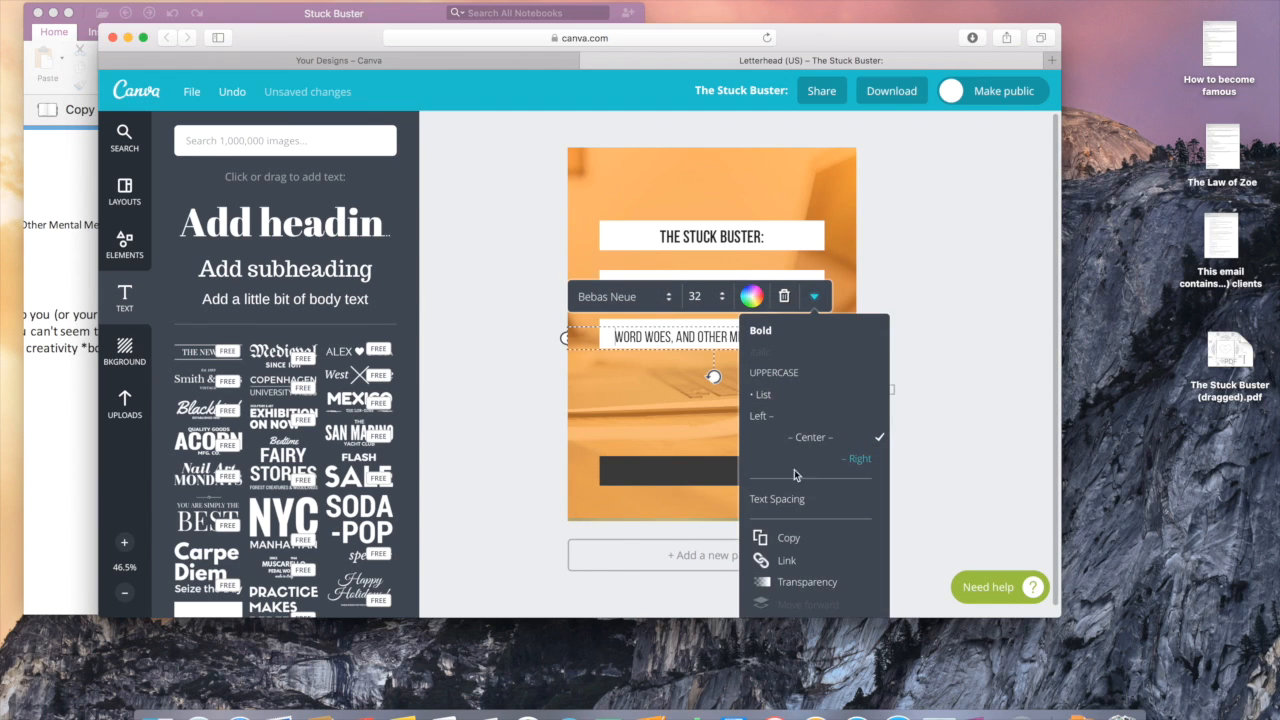
pyautogui.click(788, 538)
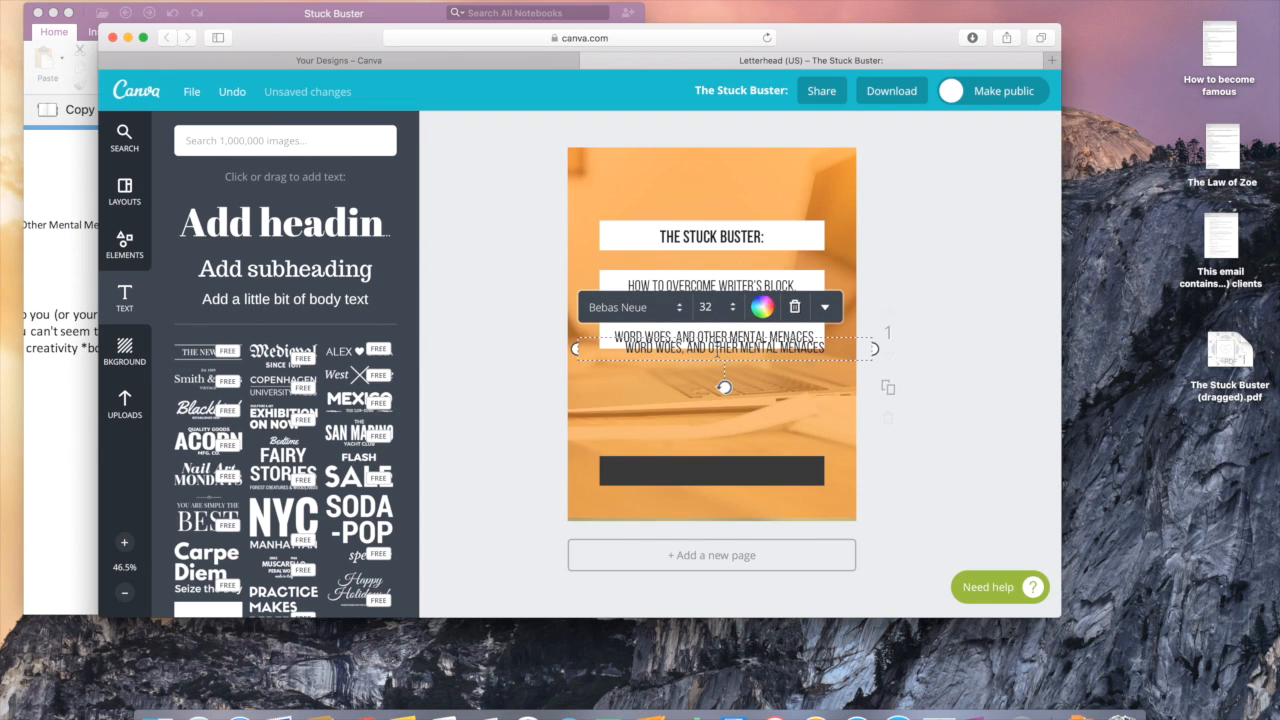
pyautogui.moveTo(718, 350); pyautogui.dragTo(701, 473)
# Step: Type the website address on the dark bar in white at size 24, nudged slightly lower
pyautogui.doubleClick(701, 472)
pyautogui.write('www')
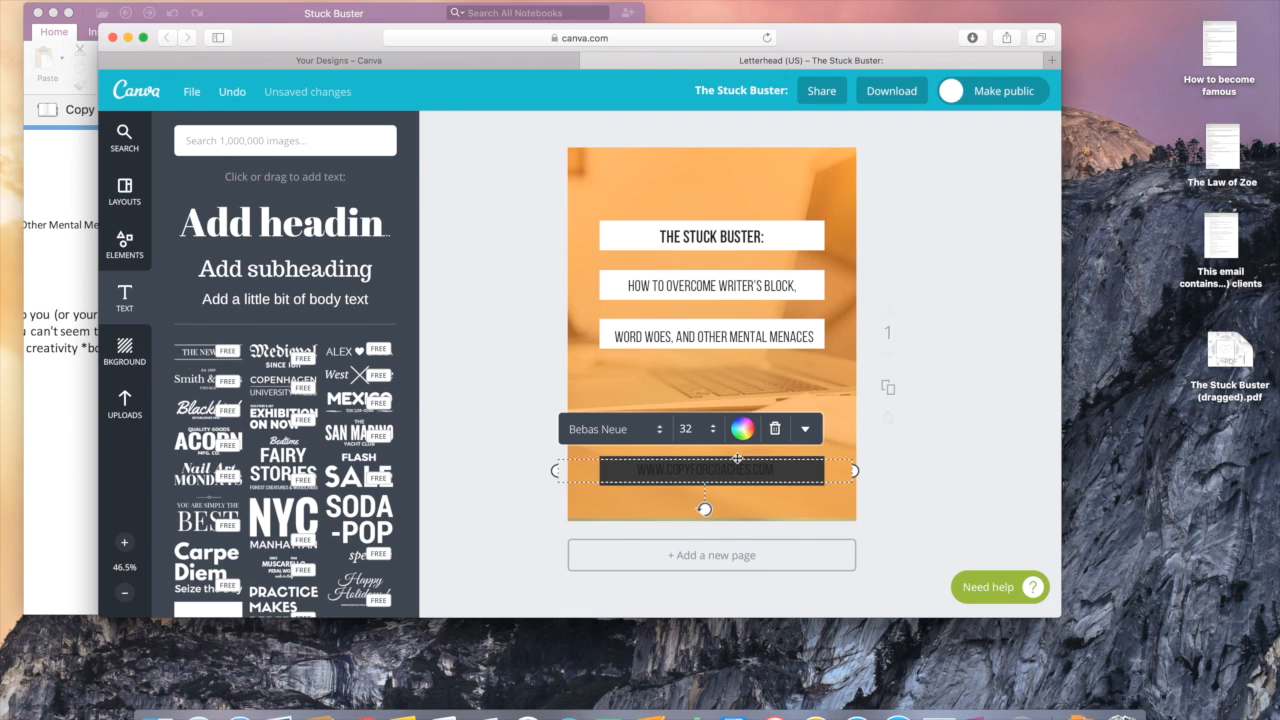
pyautogui.click(742, 428)
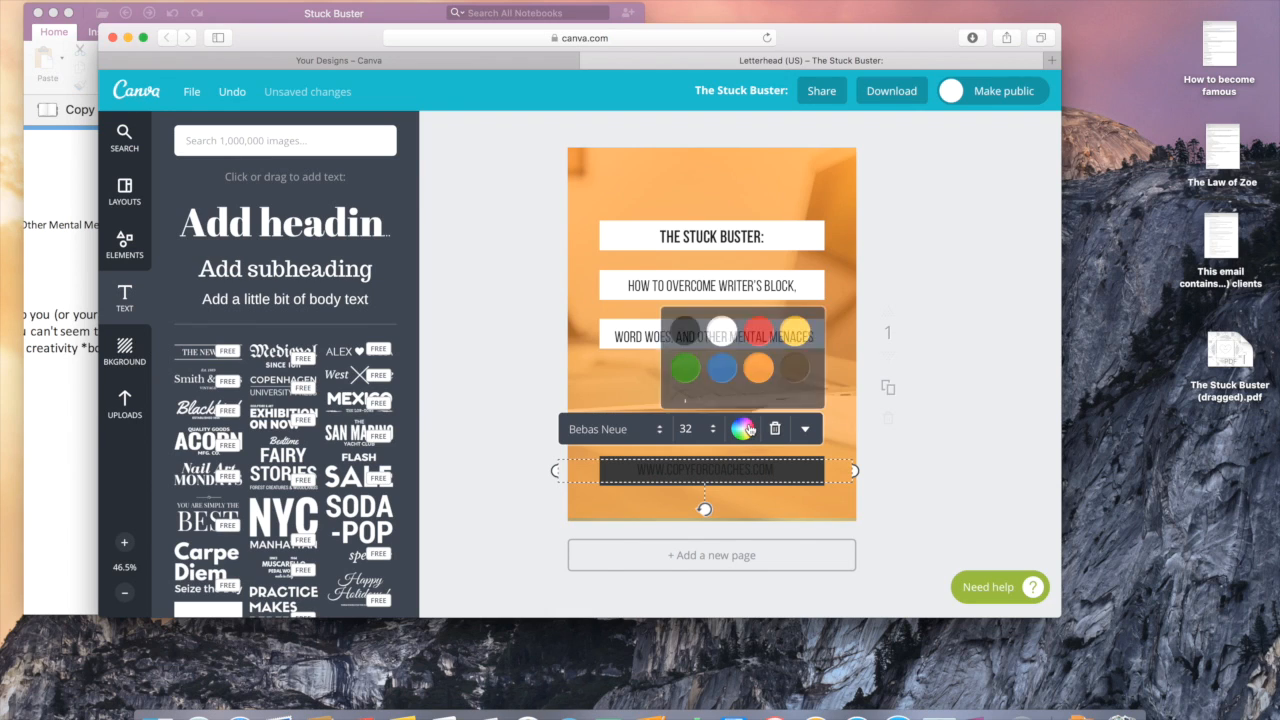
pyautogui.click(724, 336)
pyautogui.click(688, 428)
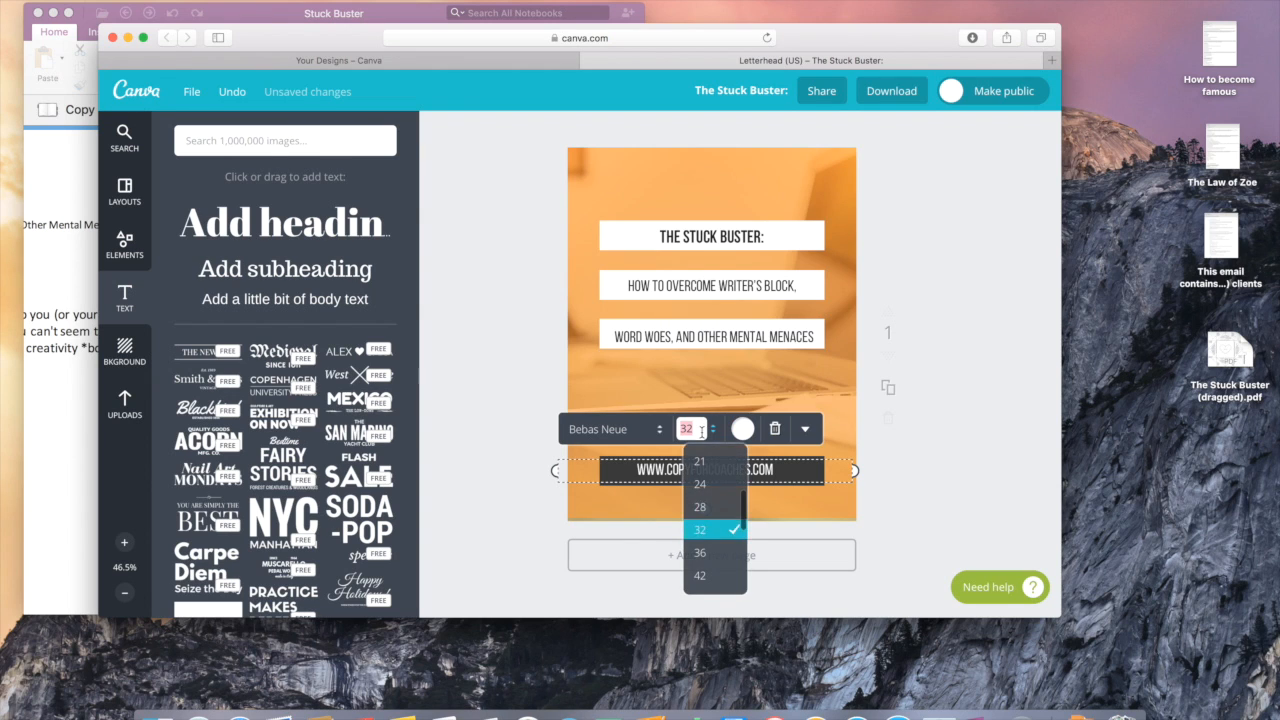
pyautogui.click(708, 488)
pyautogui.click(938, 471)
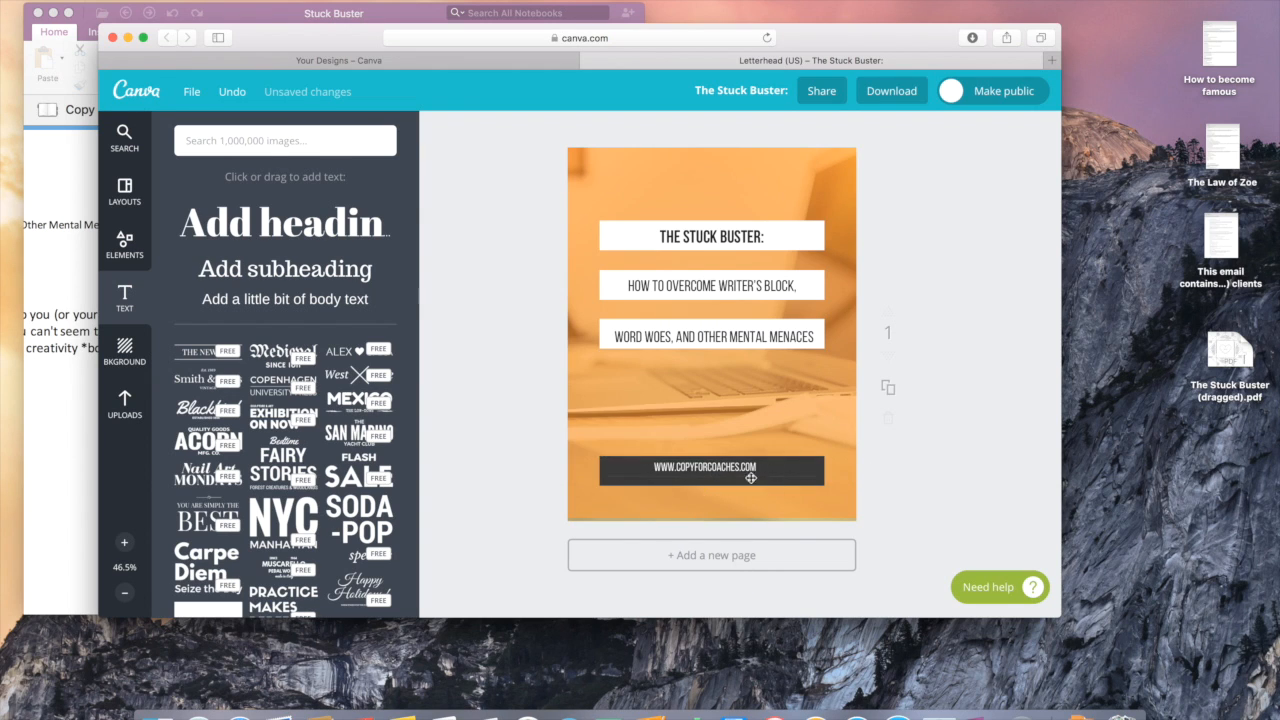
pyautogui.moveTo(719, 466); pyautogui.dragTo(722, 470)
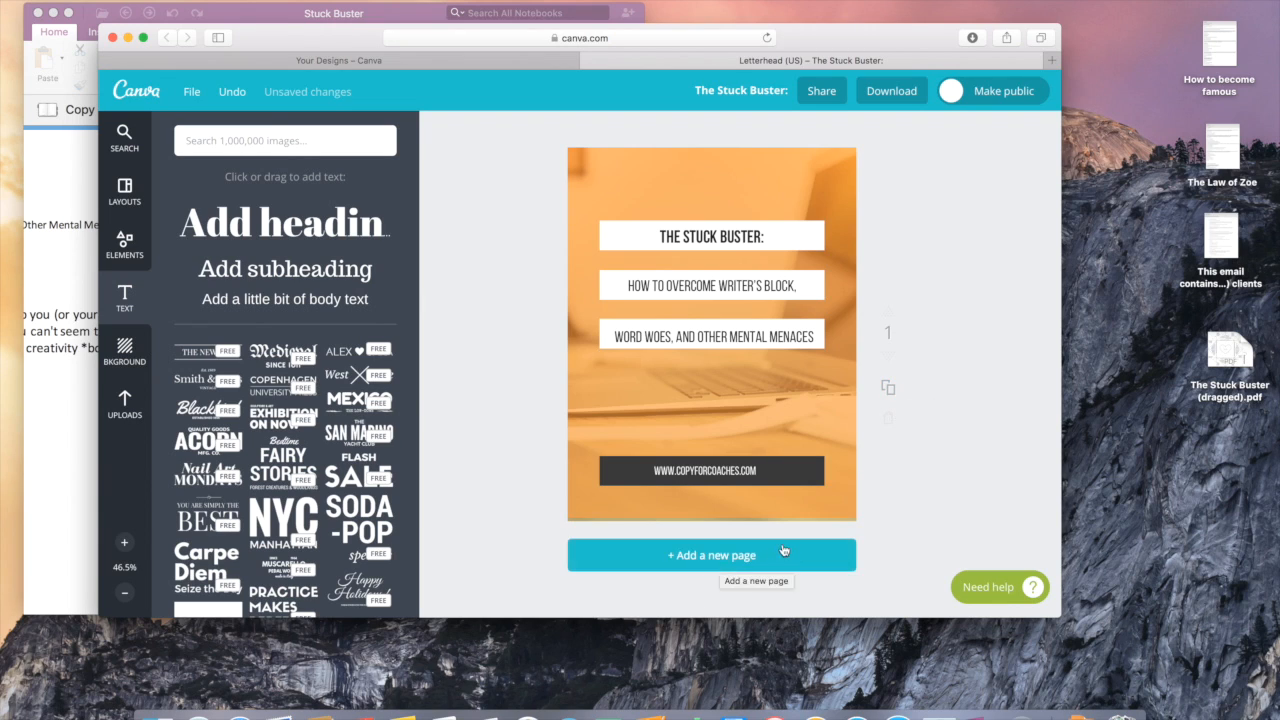
# Step: Add a new page to the design, then delete it again
pyautogui.click(702, 556)
pyautogui.scroll(2, 908, 416)
pyautogui.scroll(-2, 908, 416)
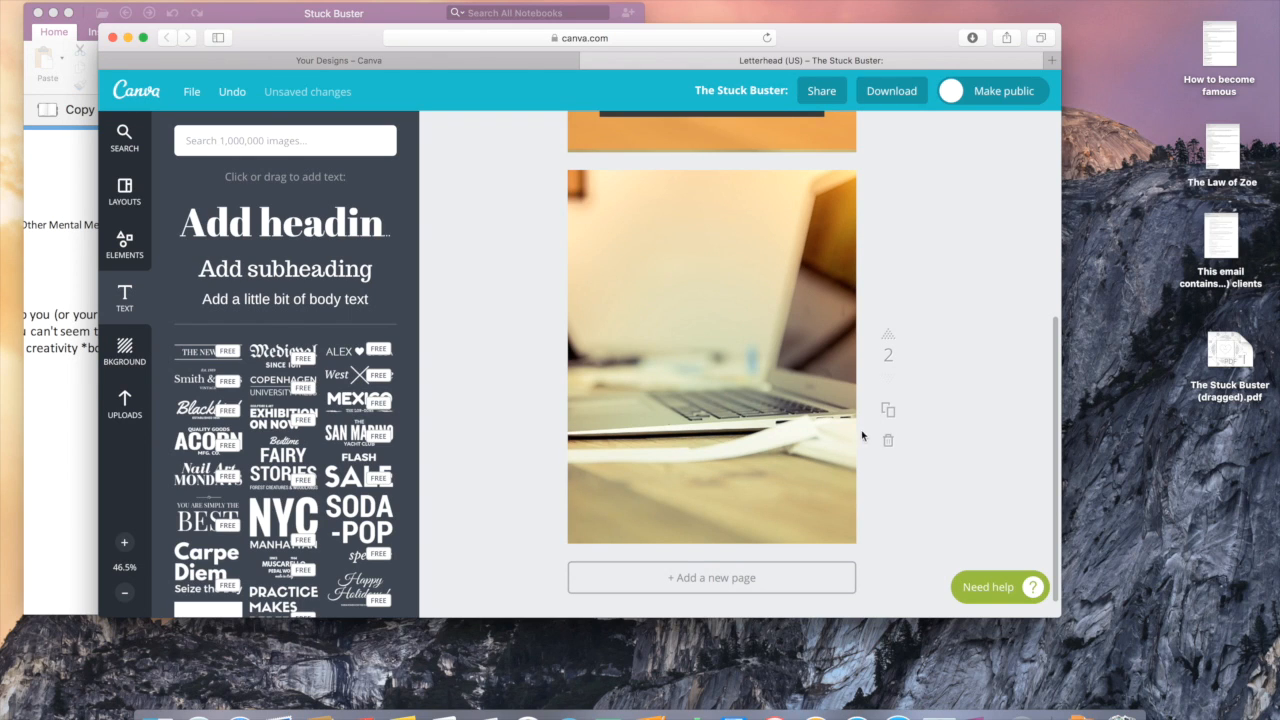
pyautogui.click(888, 440)
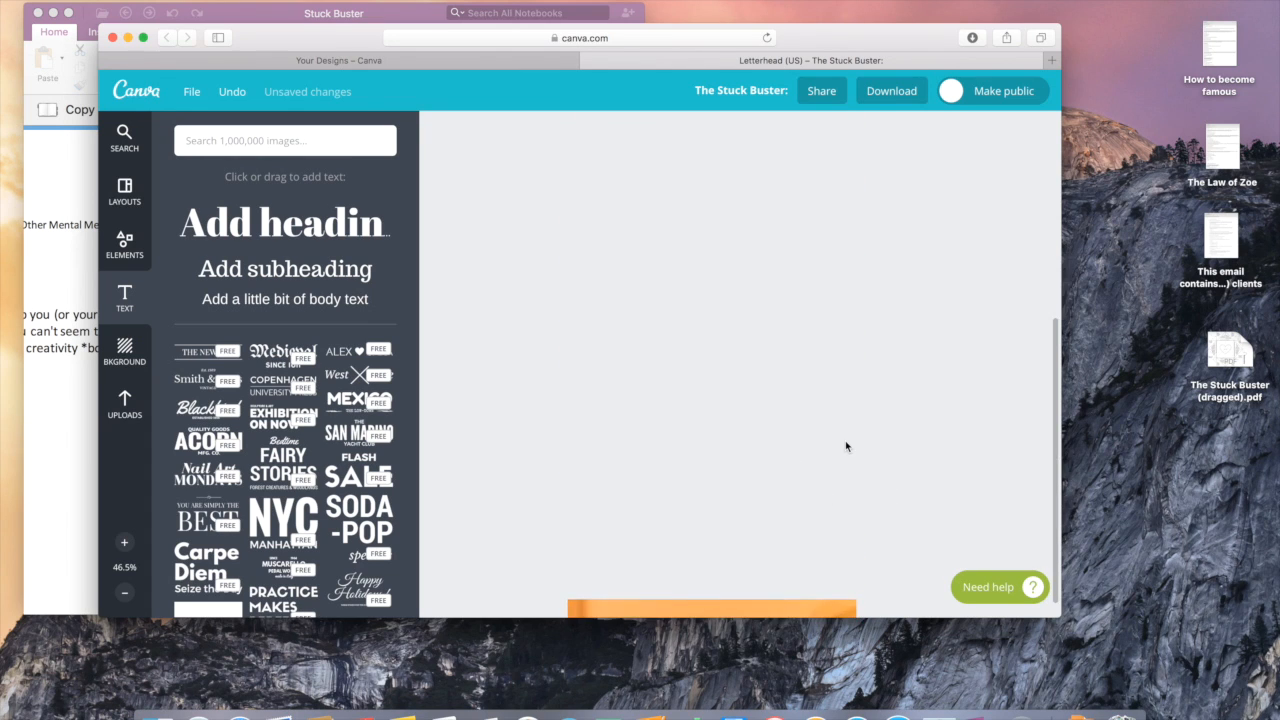
# Step: Stretch the cover's background photo past the page bottom and duplicate the cover as page 2
pyautogui.click(765, 504)
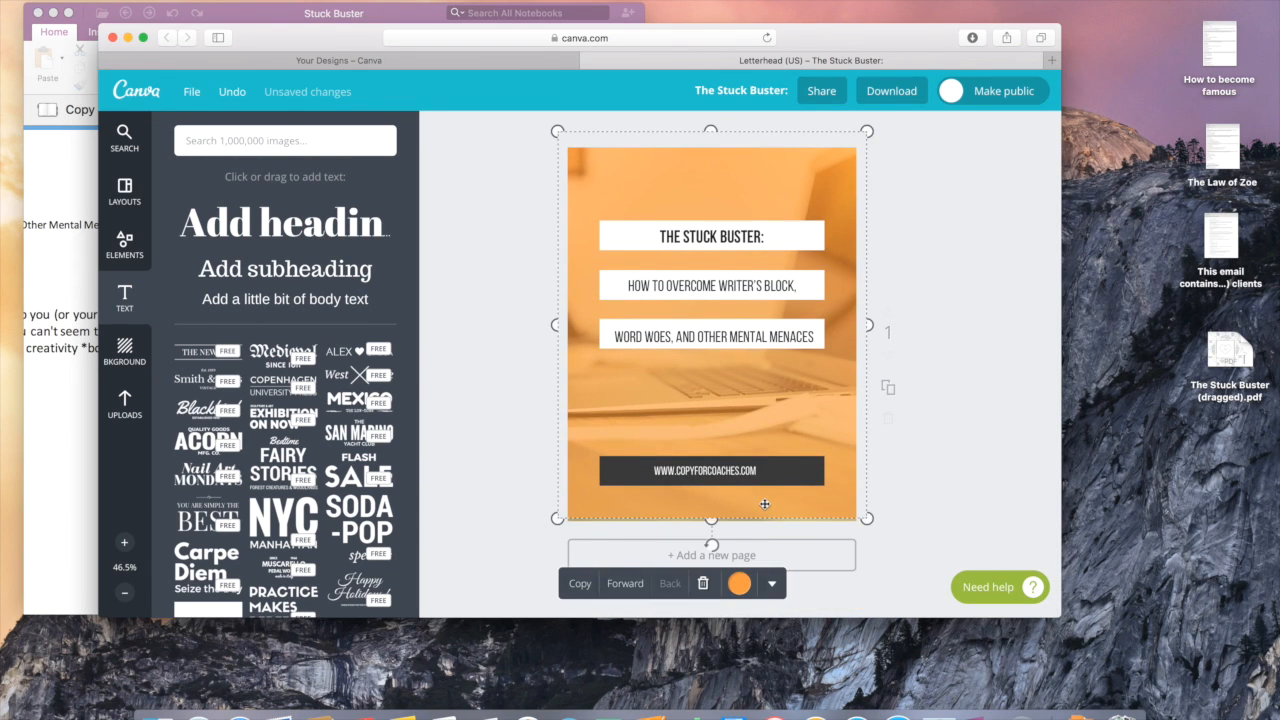
pyautogui.moveTo(711, 520); pyautogui.dragTo(713, 528)
pyautogui.click(954, 462)
pyautogui.click(889, 388)
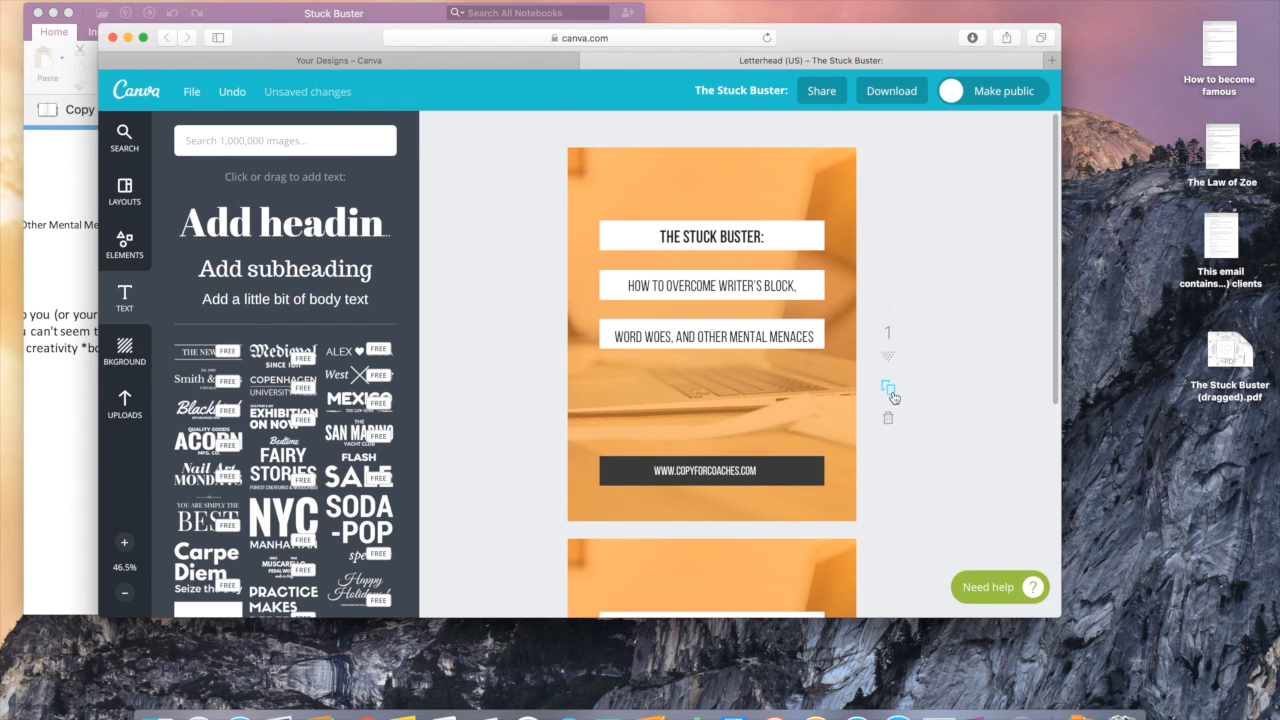
pyautogui.scroll(-5, 969, 455)
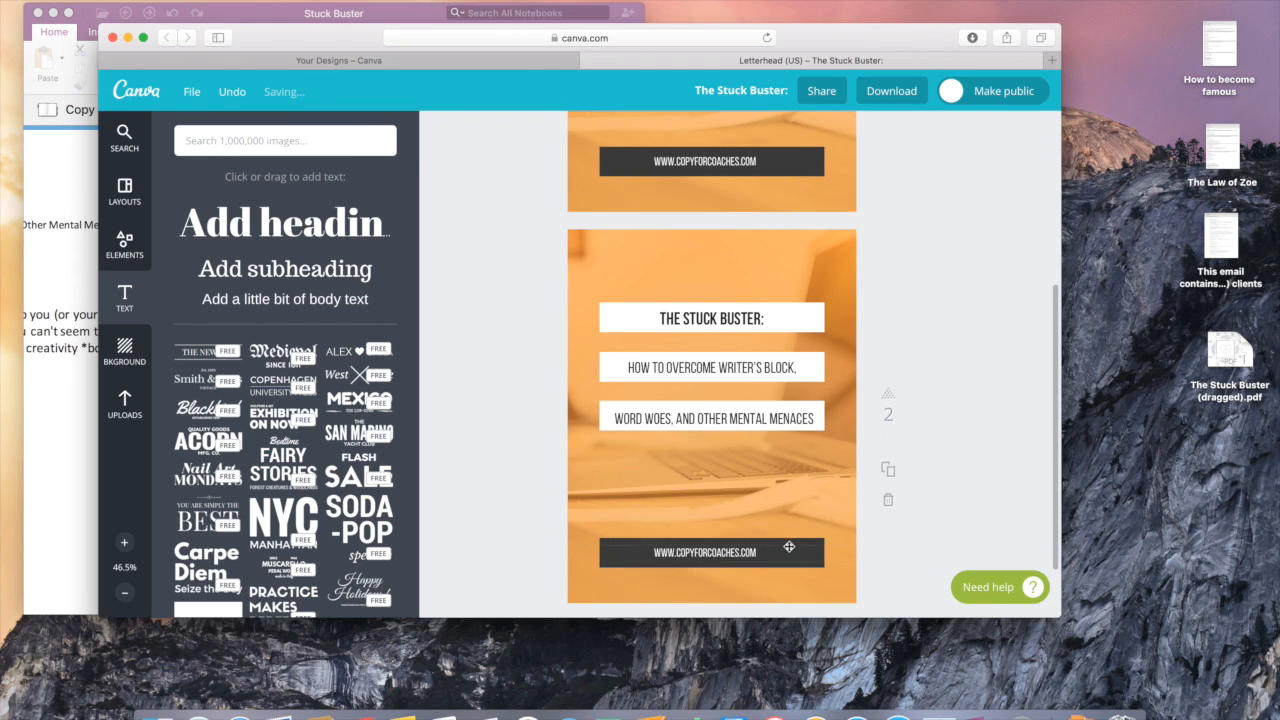
# Step: Delete the URL footer, the WORD WOES line and an empty white box from page 2
pyautogui.click(789, 546)
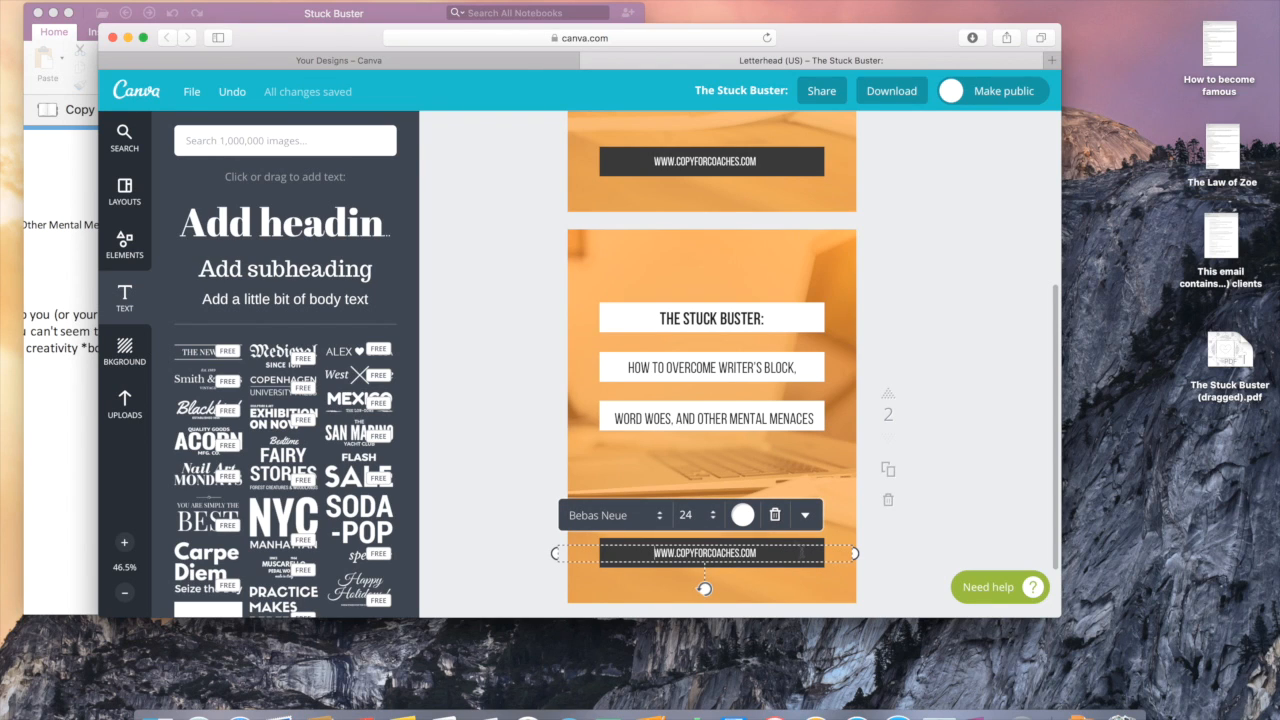
pyautogui.click(774, 514)
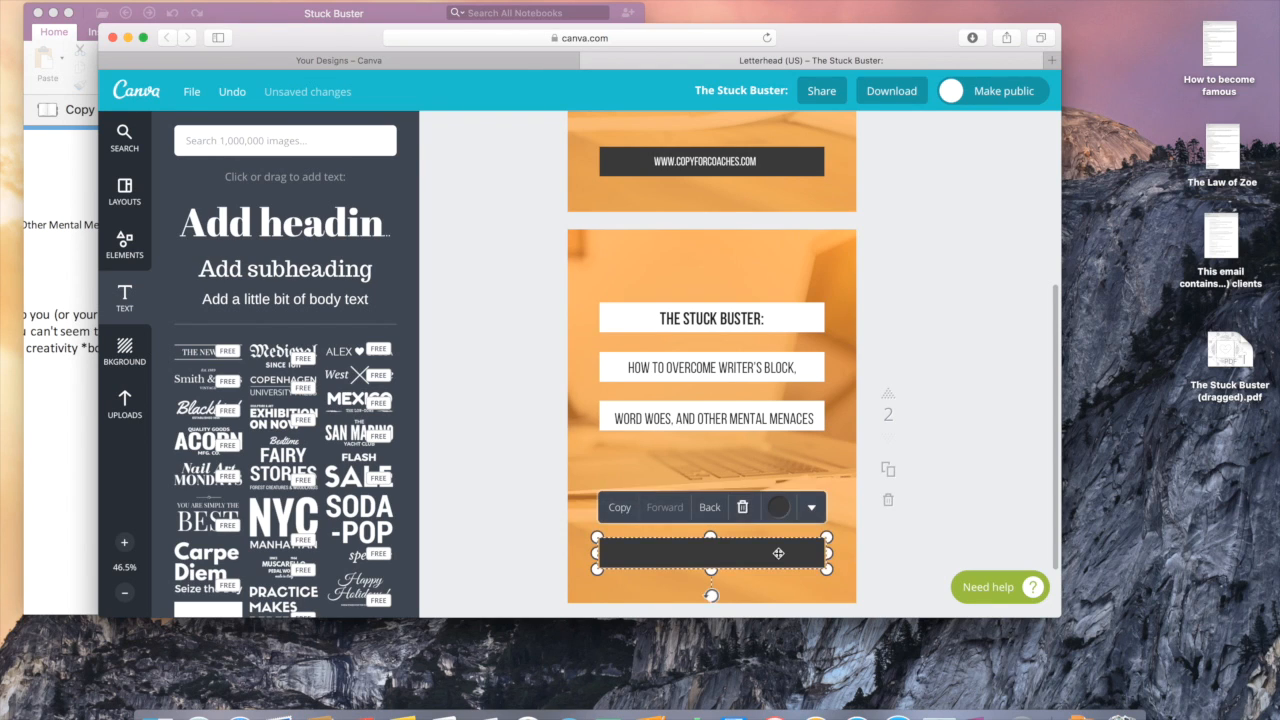
pyautogui.click(753, 409)
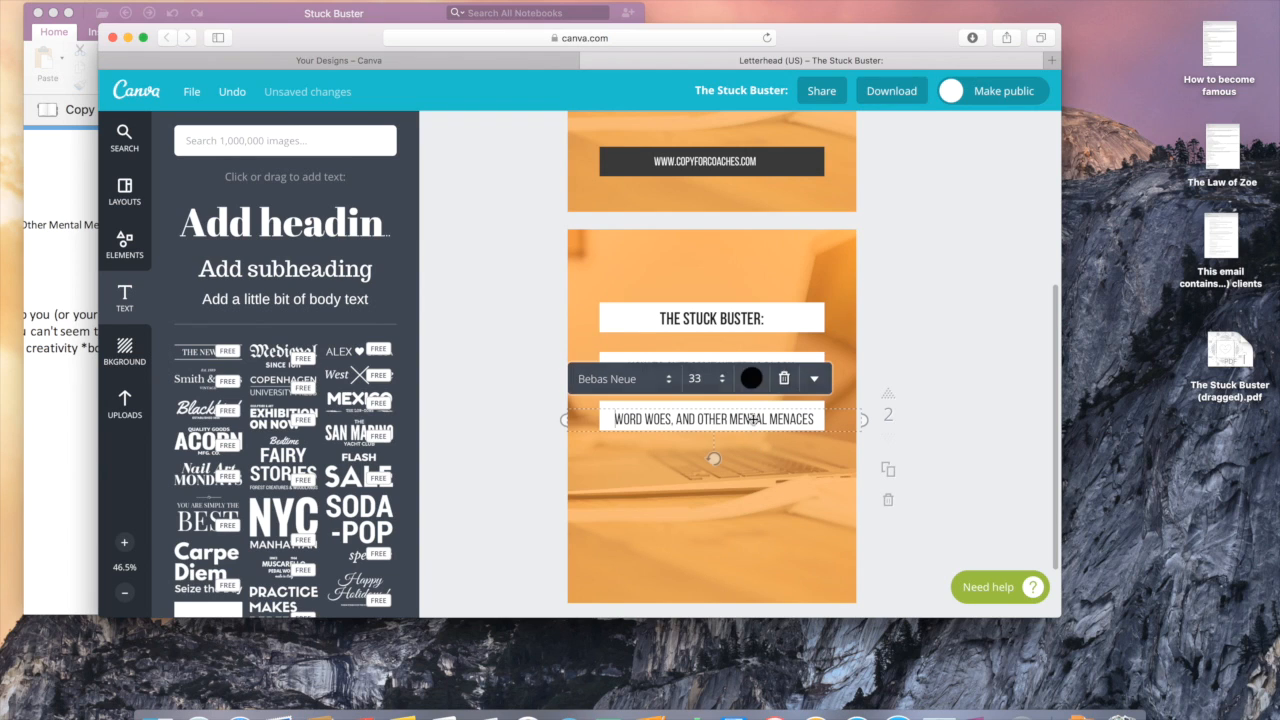
pyautogui.click(786, 375)
pyautogui.click(766, 409)
pyautogui.press('BackSpace')
# Step: Delete the writer's block subtitle and the title, moving the leftover white box up
pyautogui.click(756, 369)
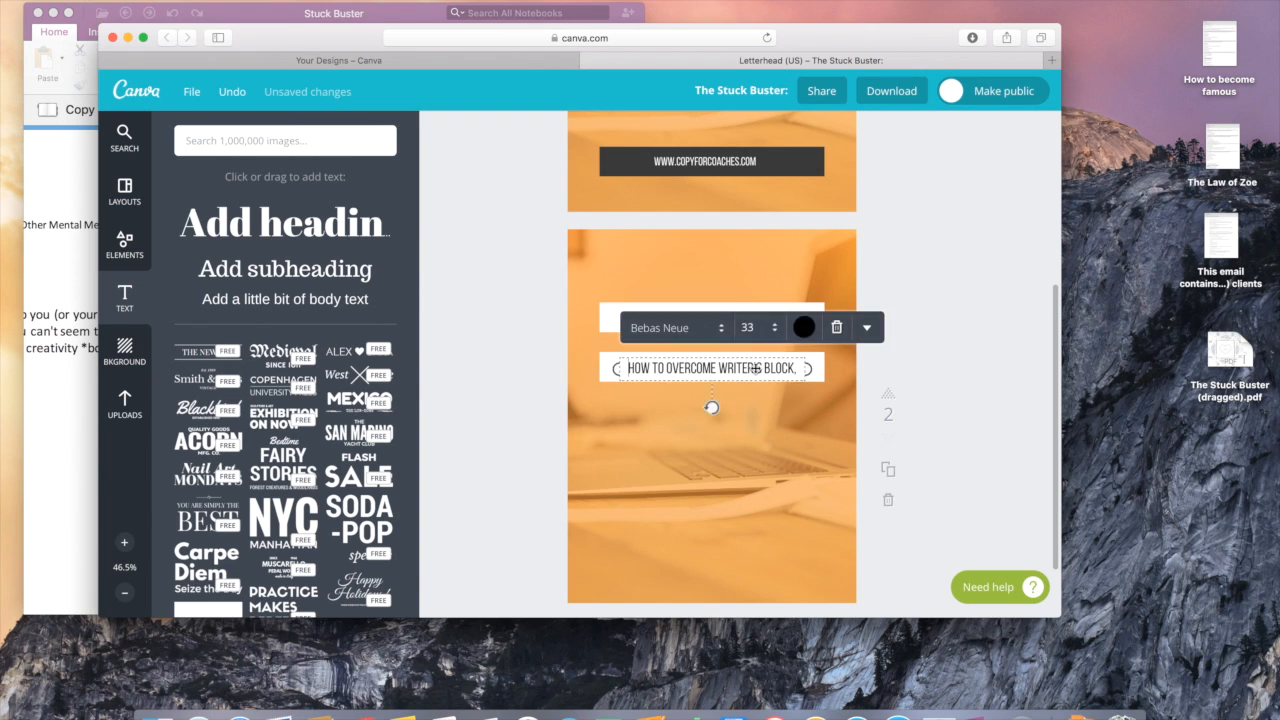
pyautogui.click(836, 328)
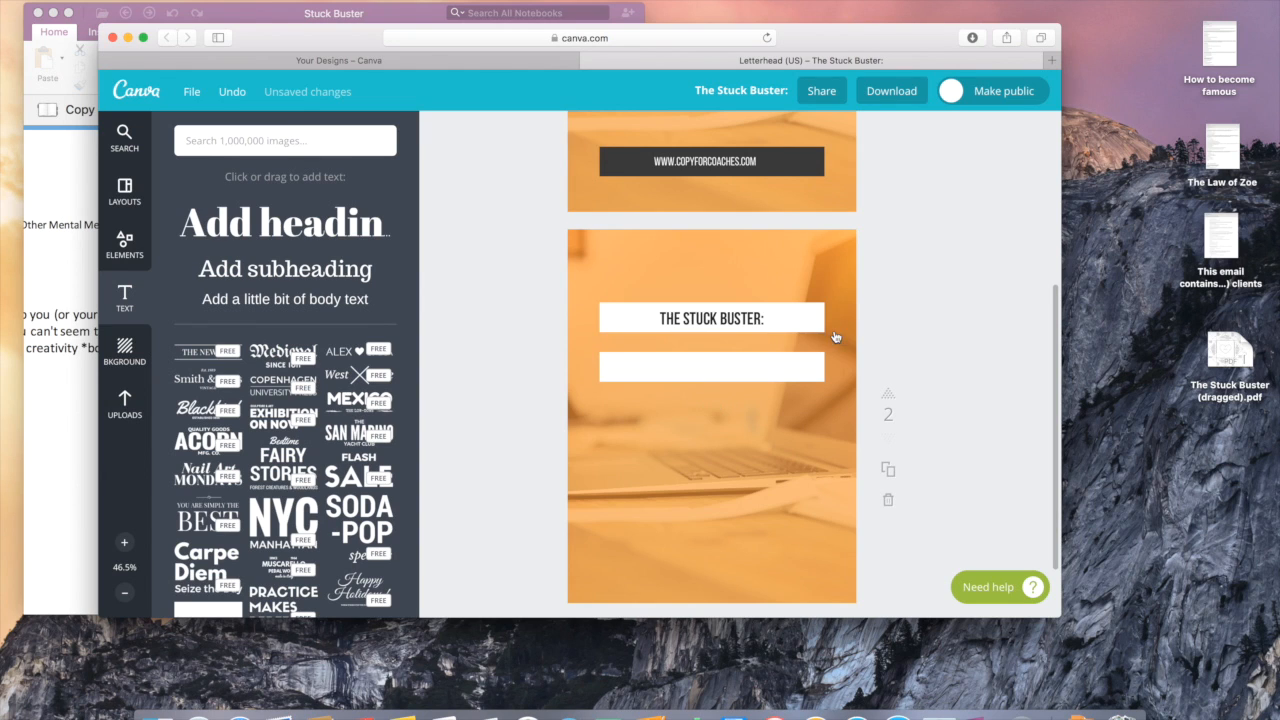
pyautogui.click(789, 365)
pyautogui.moveTo(789, 365); pyautogui.dragTo(789, 319)
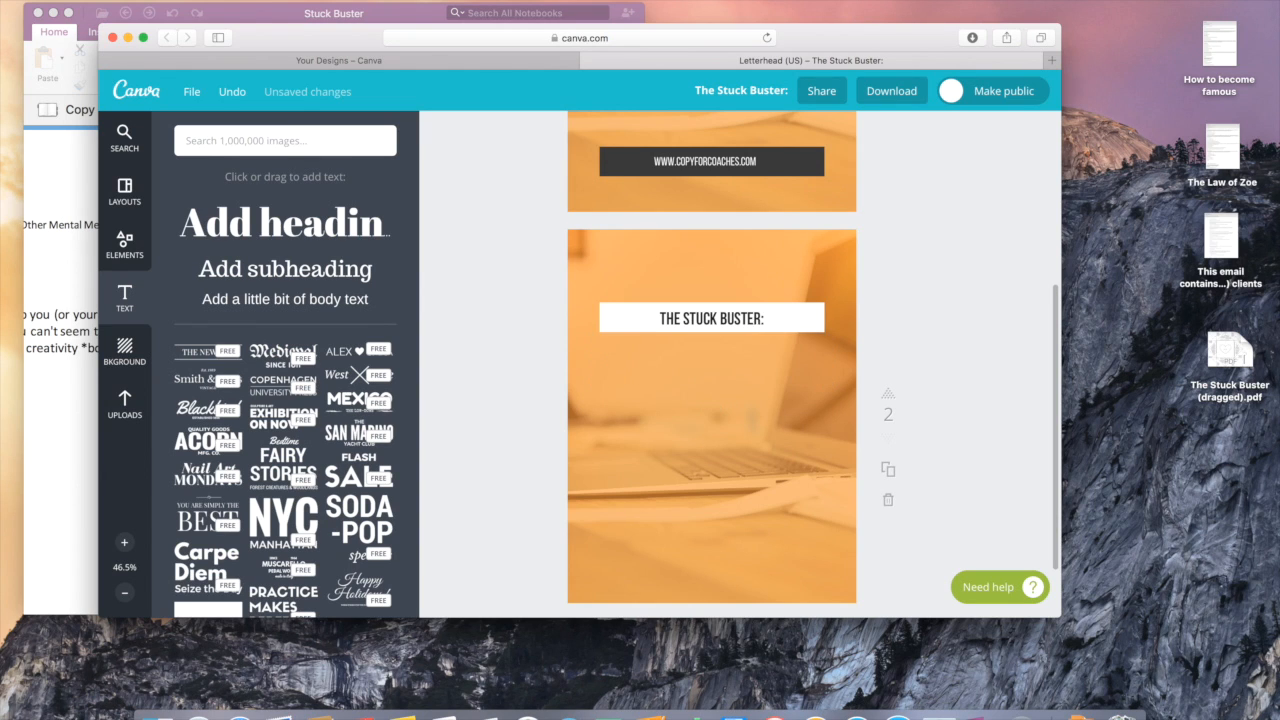
pyautogui.click(745, 320)
pyautogui.click(876, 277)
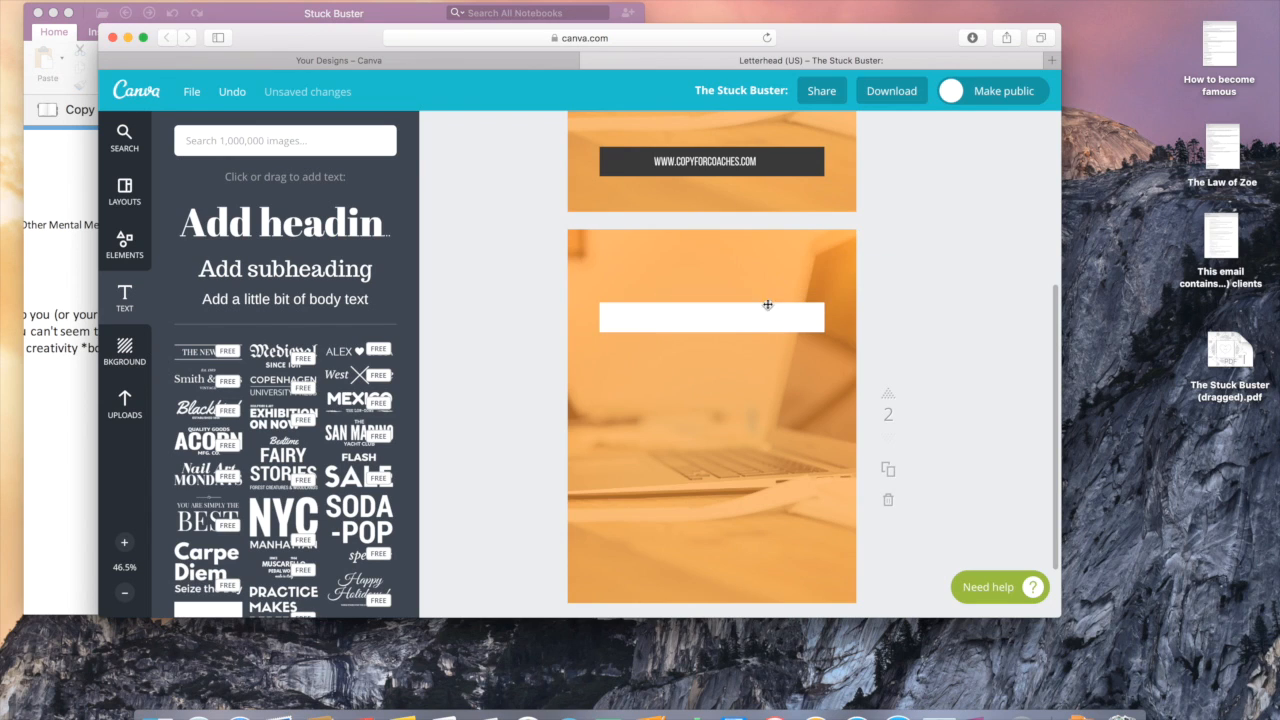
# Step: Stretch the remaining white box into a large centred panel covering most of page 2
pyautogui.click(712, 314)
pyautogui.moveTo(714, 302); pyautogui.dragTo(711, 237)
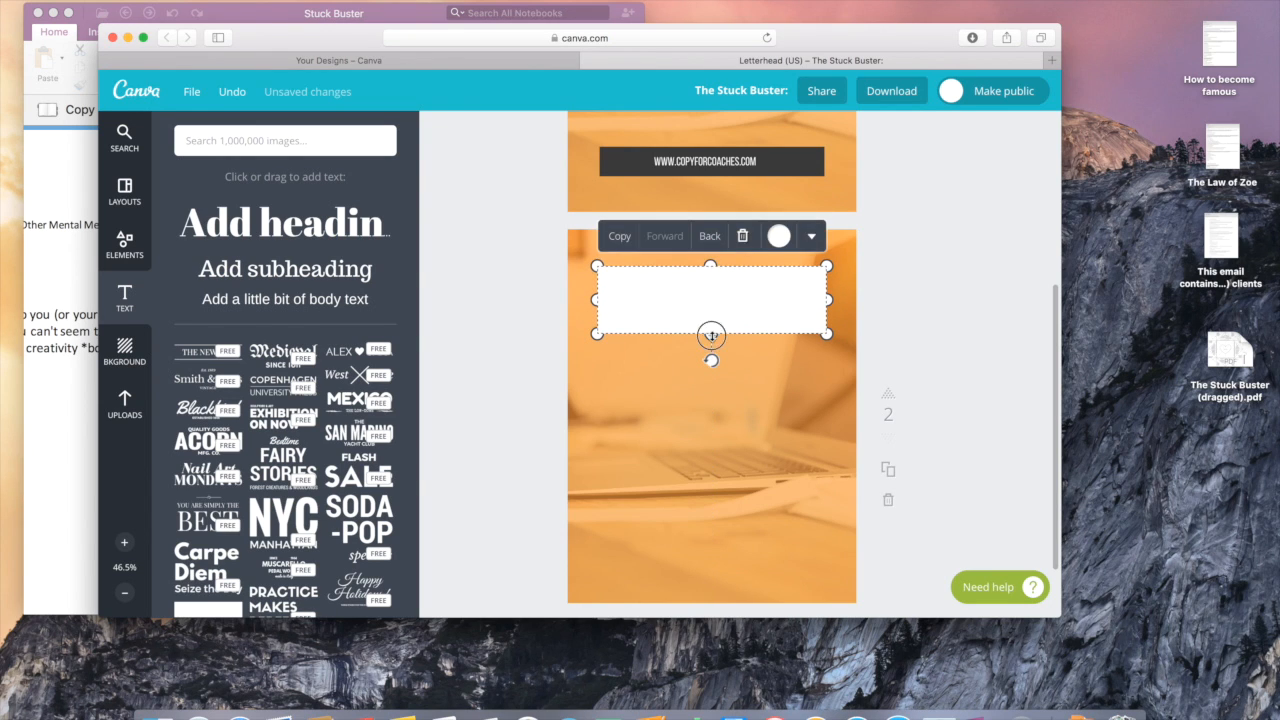
pyautogui.moveTo(711, 333); pyautogui.dragTo(711, 433)
pyautogui.click(707, 595)
pyautogui.click(708, 371)
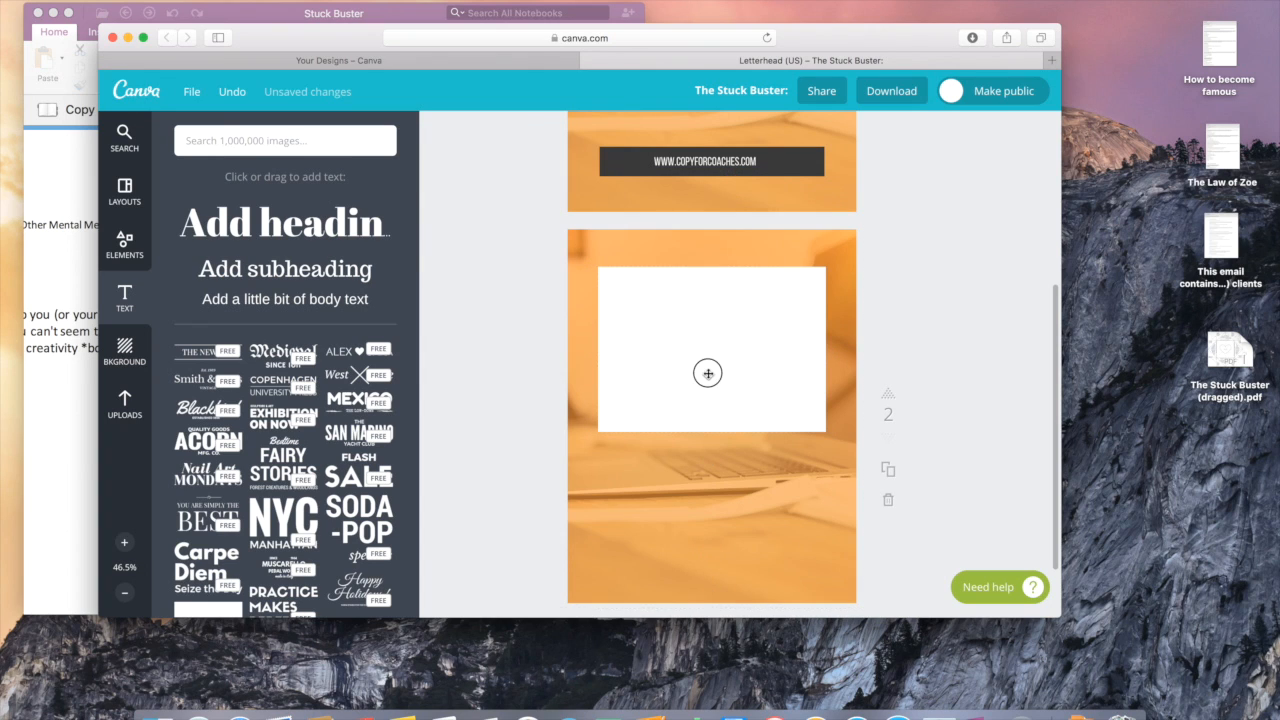
pyautogui.moveTo(712, 437); pyautogui.dragTo(726, 589)
pyautogui.moveTo(827, 429); pyautogui.dragTo(750, 418)
pyautogui.moveTo(750, 415); pyautogui.dragTo(749, 417)
pyautogui.click(993, 473)
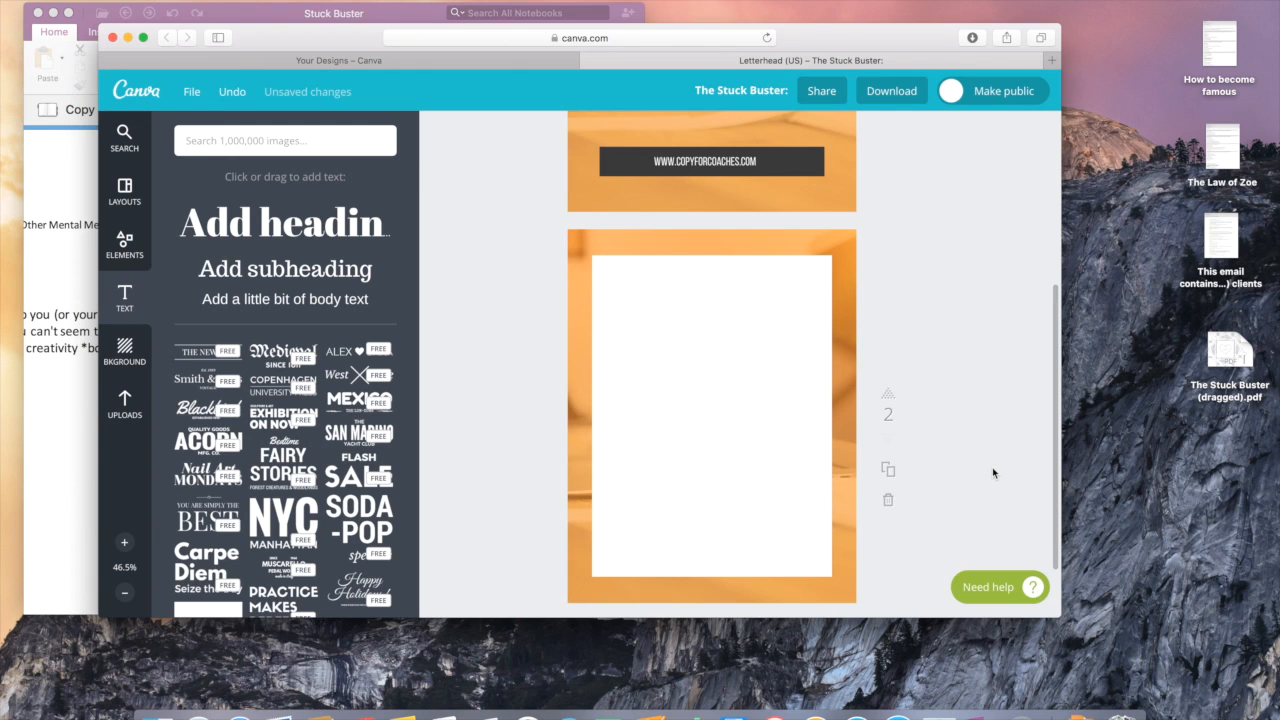
# Step: Select the booklet description paragraph in the OneNote Stuck Buster notes
pyautogui.click(974, 710)
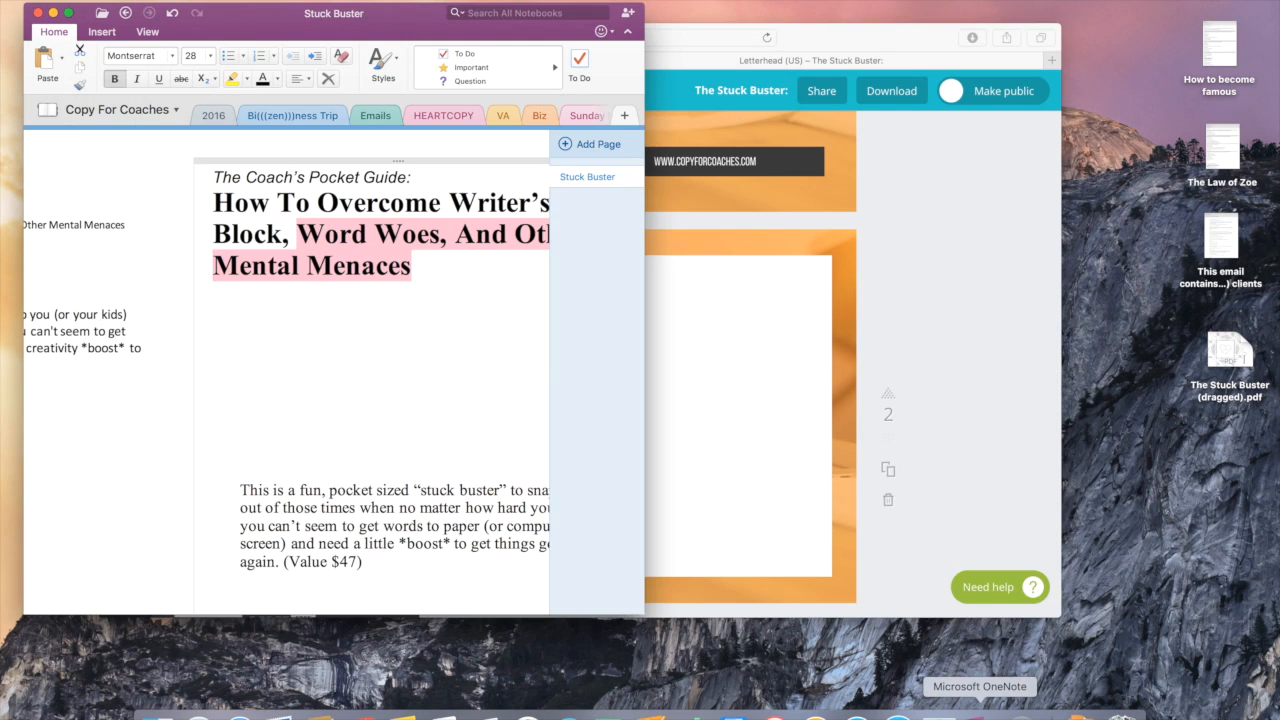
pyautogui.click(386, 429)
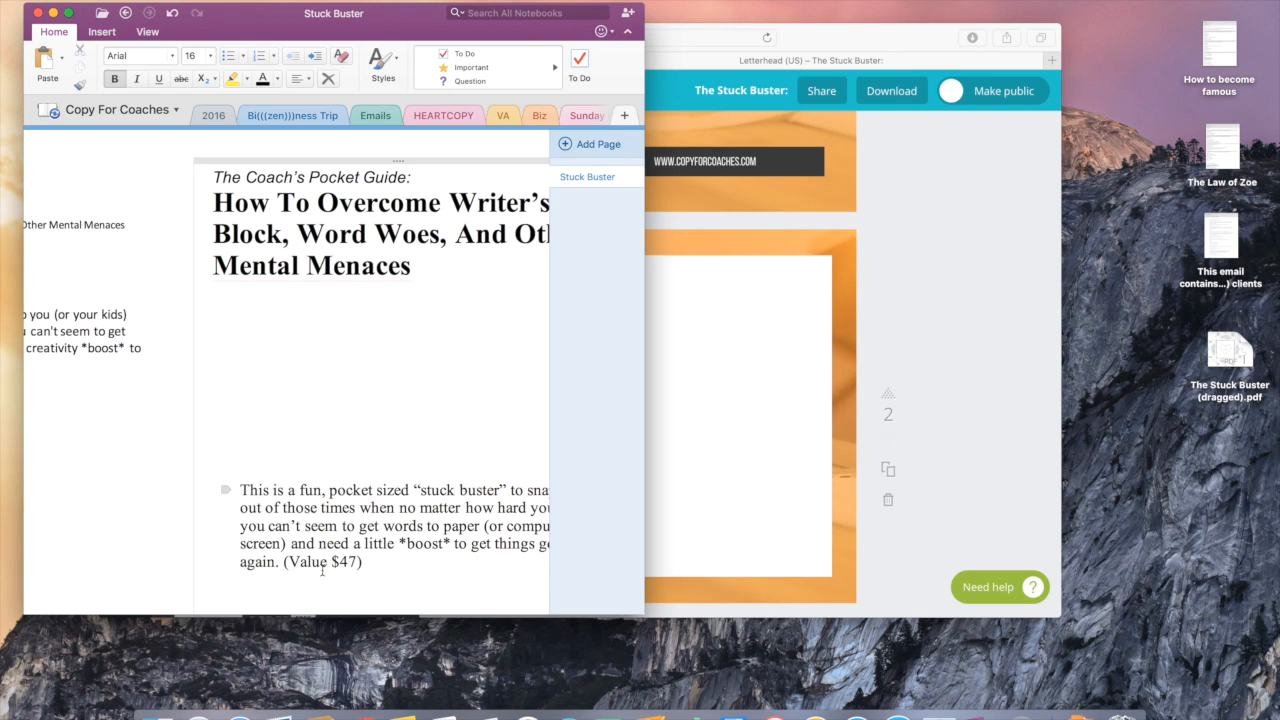
pyautogui.moveTo(286, 562); pyautogui.dragTo(237, 491)
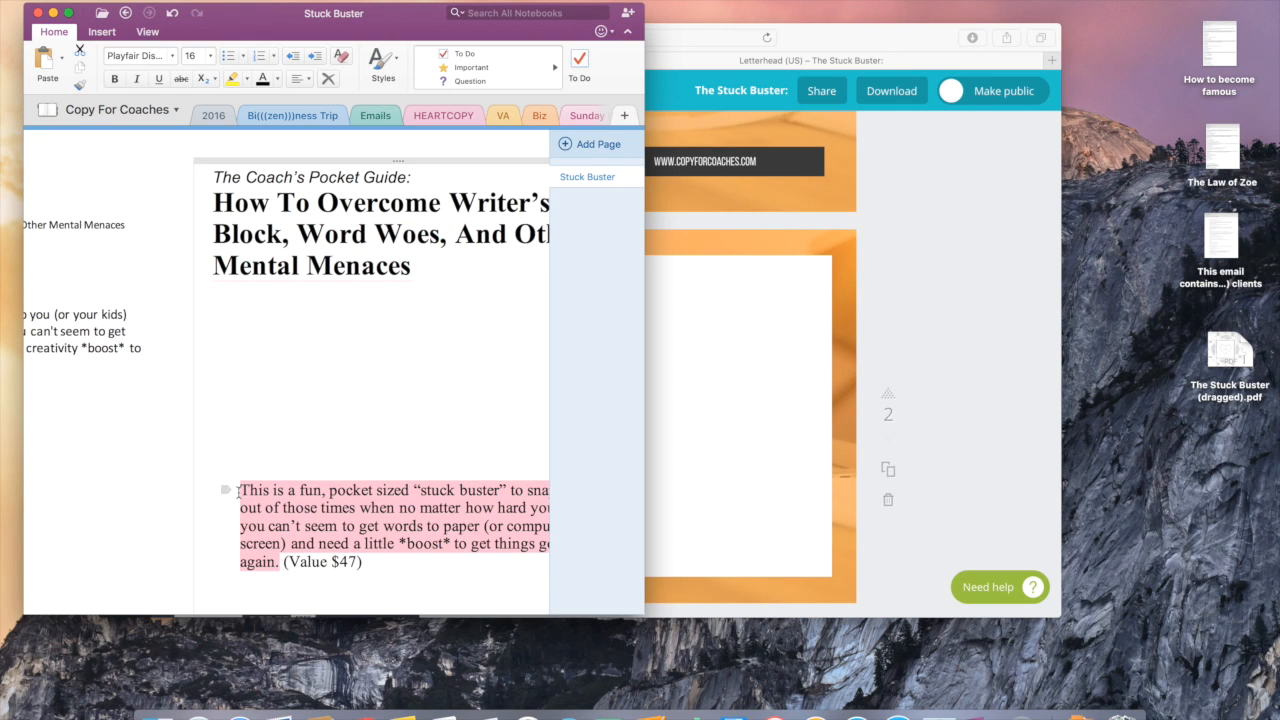
pyautogui.scroll(-2, 237, 491)
pyautogui.click(678, 496)
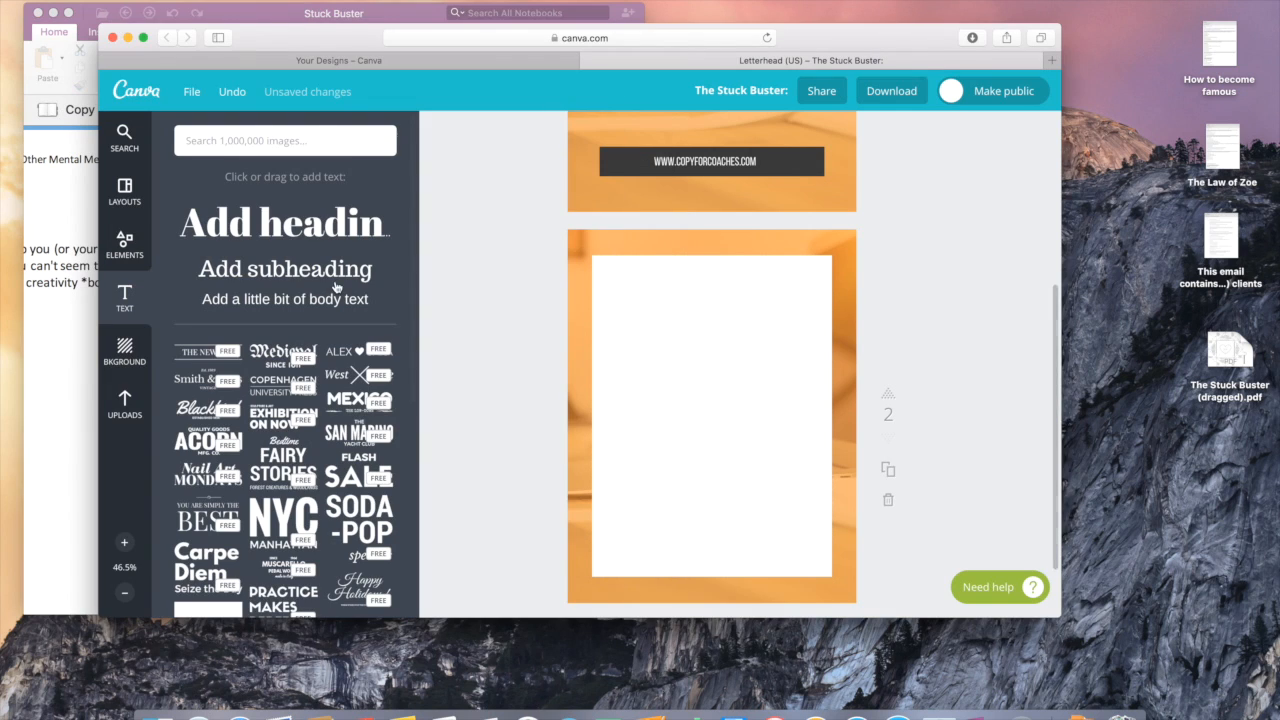
# Step: Add a body text box with the pasted booklet description, set in Playfair Display
pyautogui.click(306, 299)
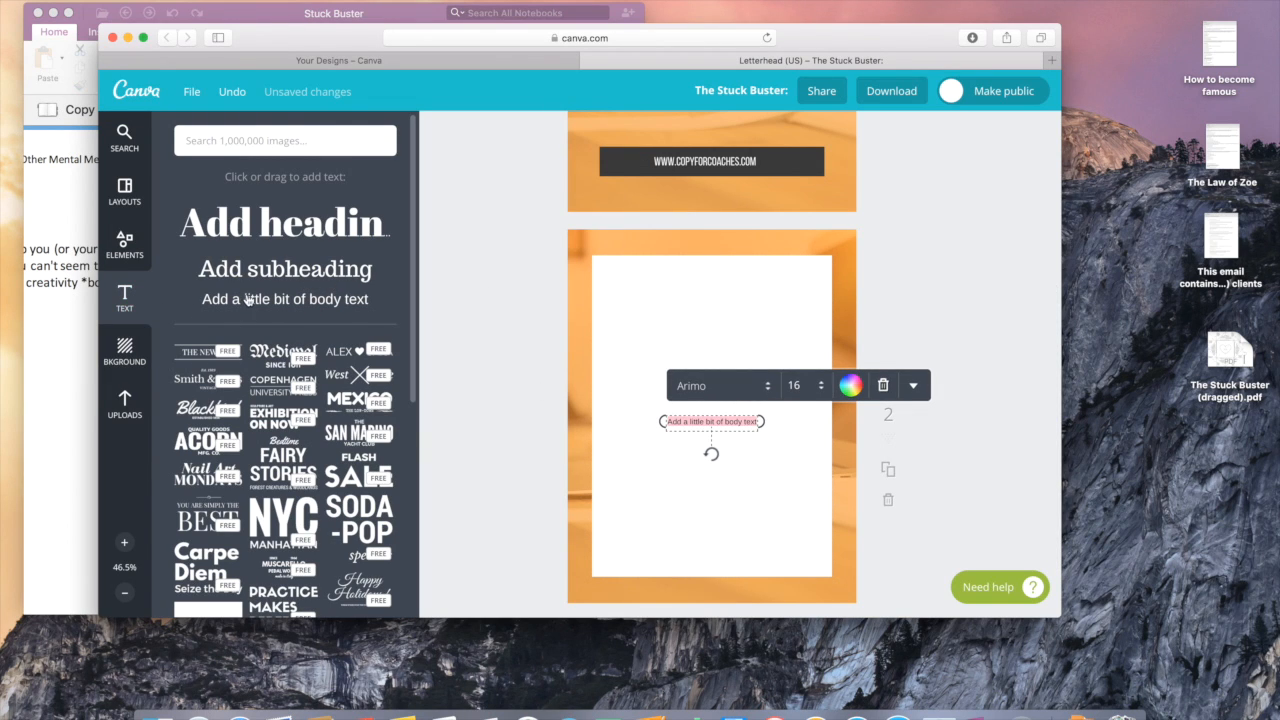
pyautogui.tripleClick(721, 427)
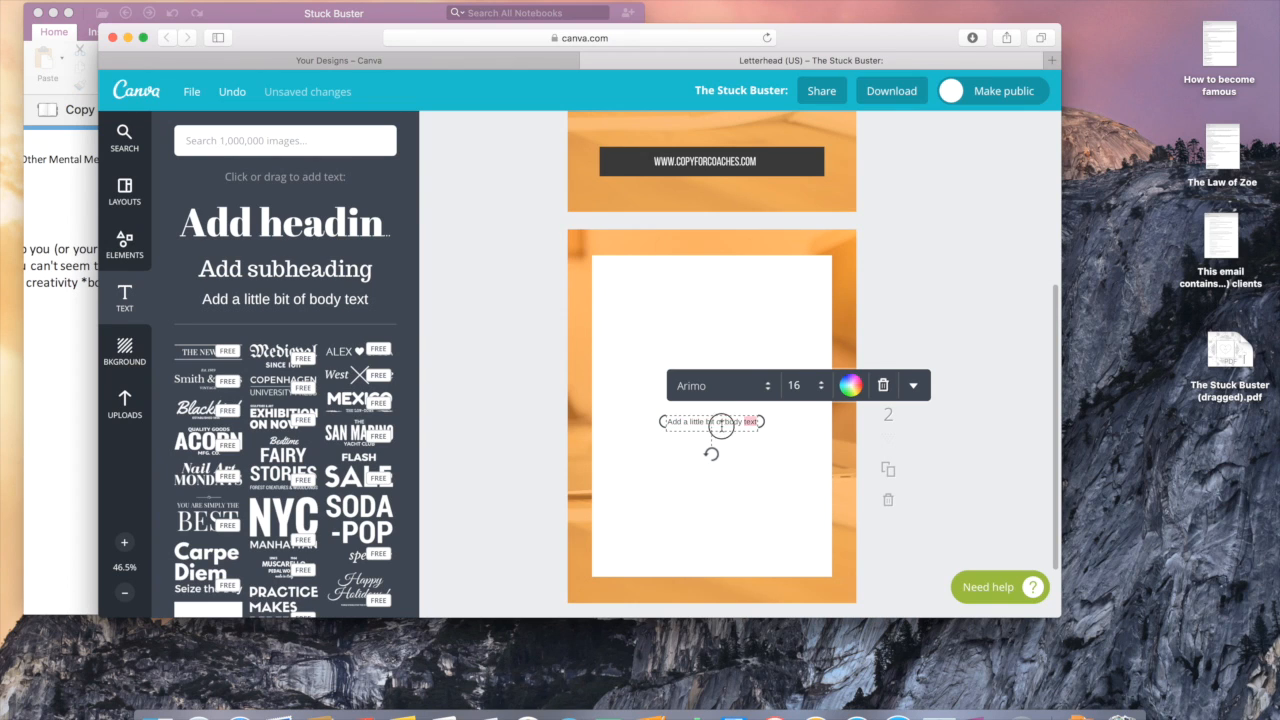
pyautogui.write('This is a fun, pocket sized "stuck buster" to snap you out of those times when no matter how hard you try, you can\'t seem to get words to paper (or computer screen) and need a little *boost* to get things going again.')
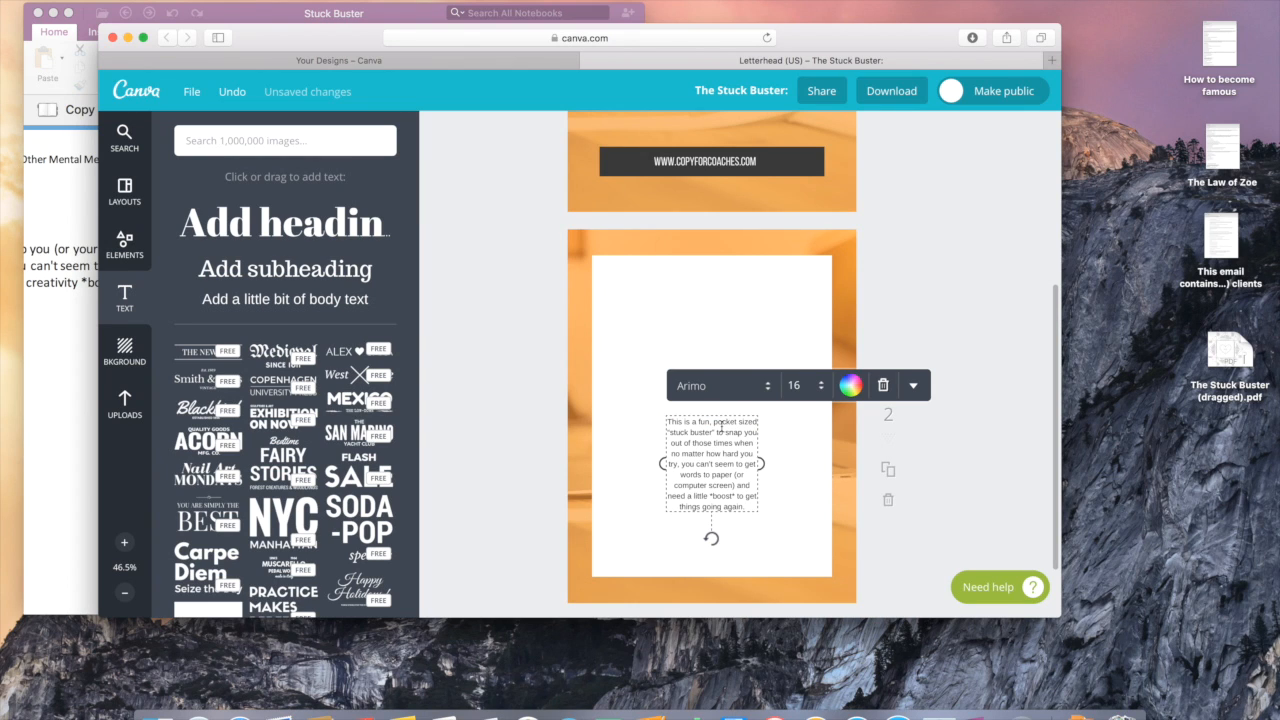
pyautogui.click(739, 387)
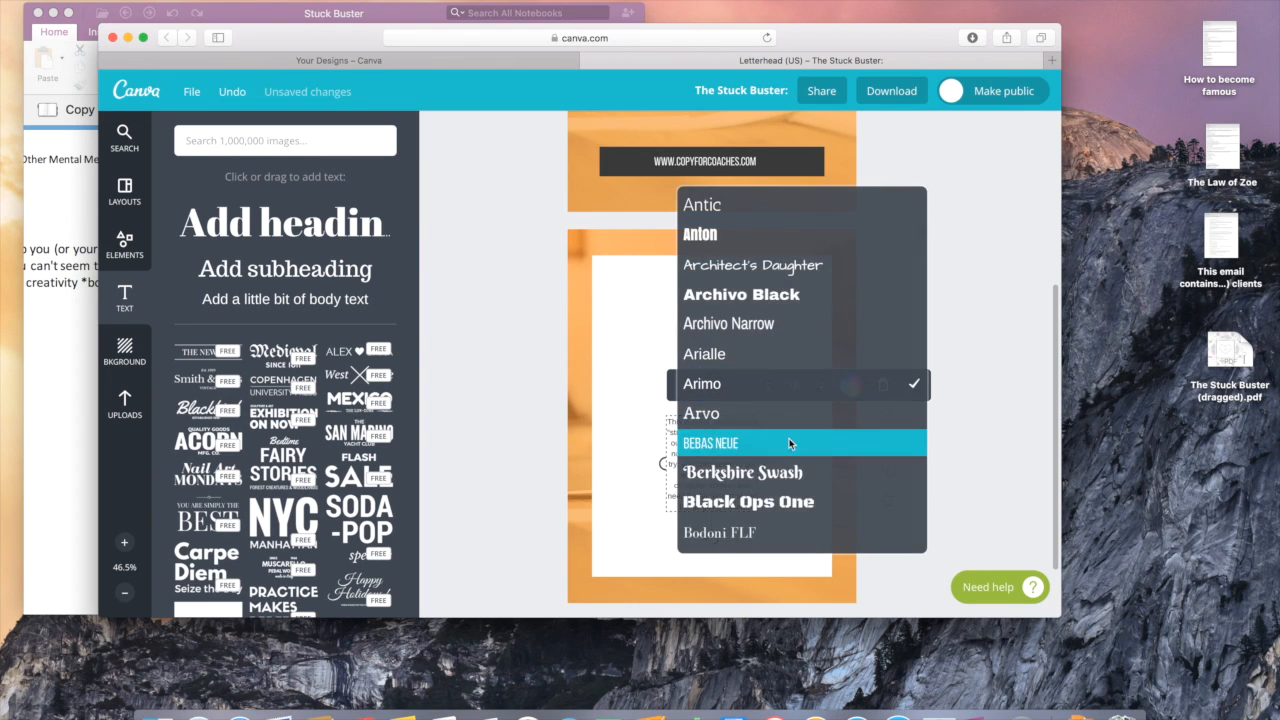
pyautogui.scroll(-2, 789, 438)
pyautogui.scroll(-10, 789, 443)
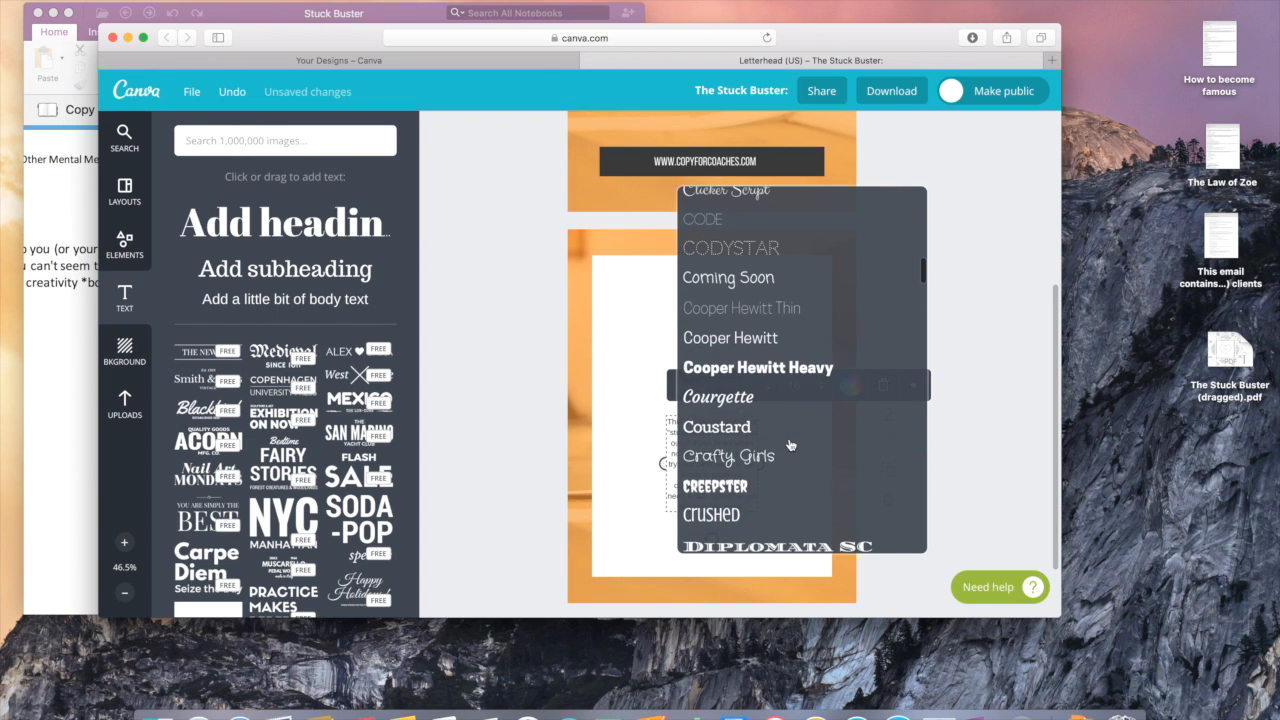
pyautogui.scroll(-5, 789, 443)
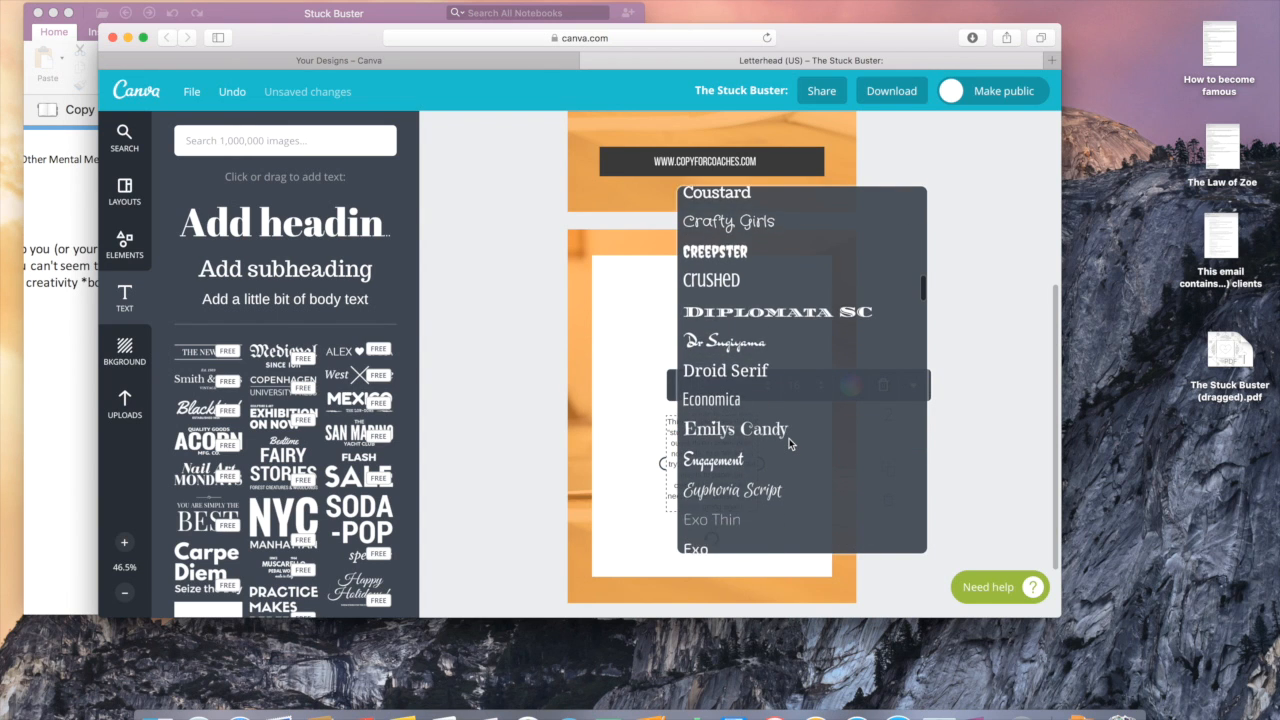
pyautogui.scroll(-5, 789, 443)
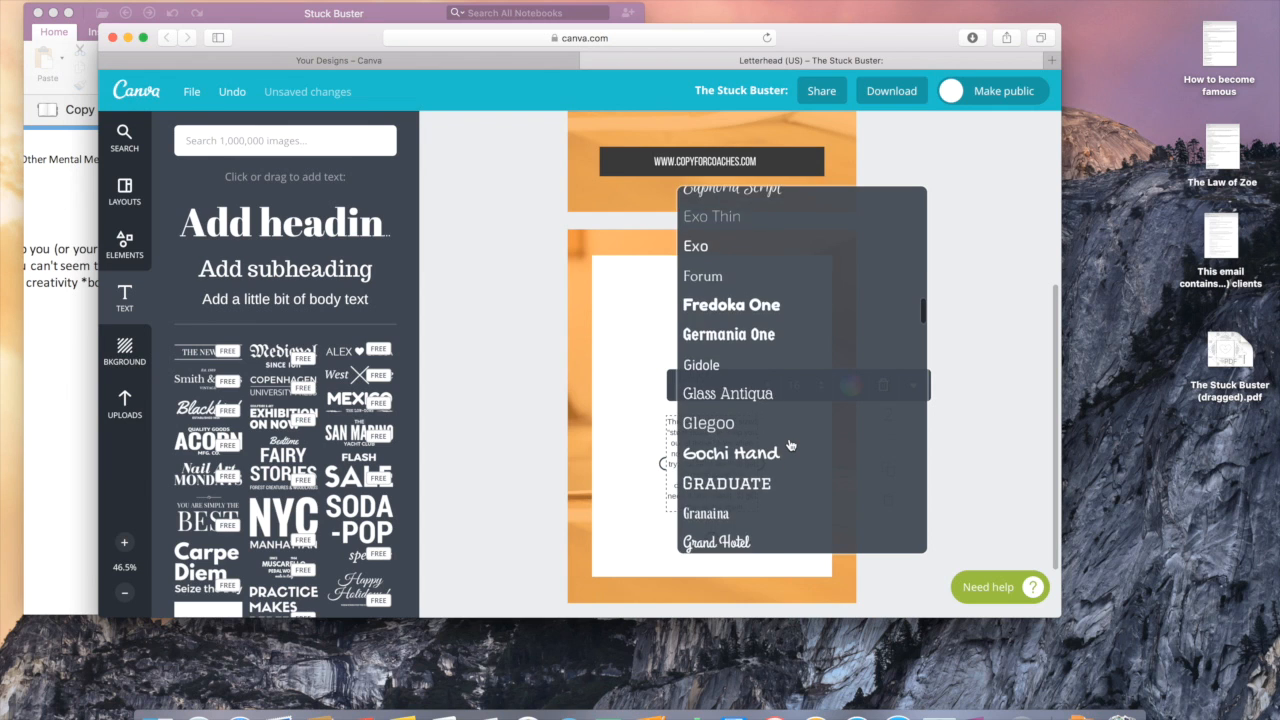
pyautogui.scroll(-17, 789, 443)
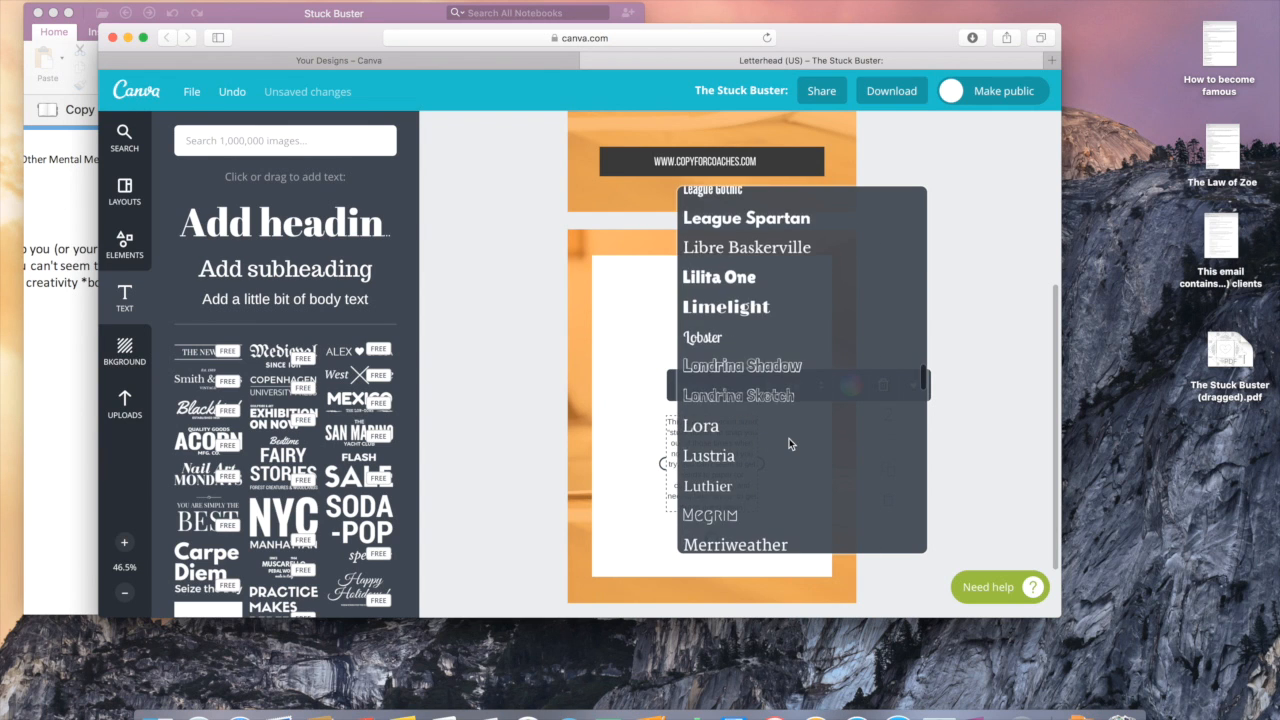
pyautogui.scroll(-7, 789, 445)
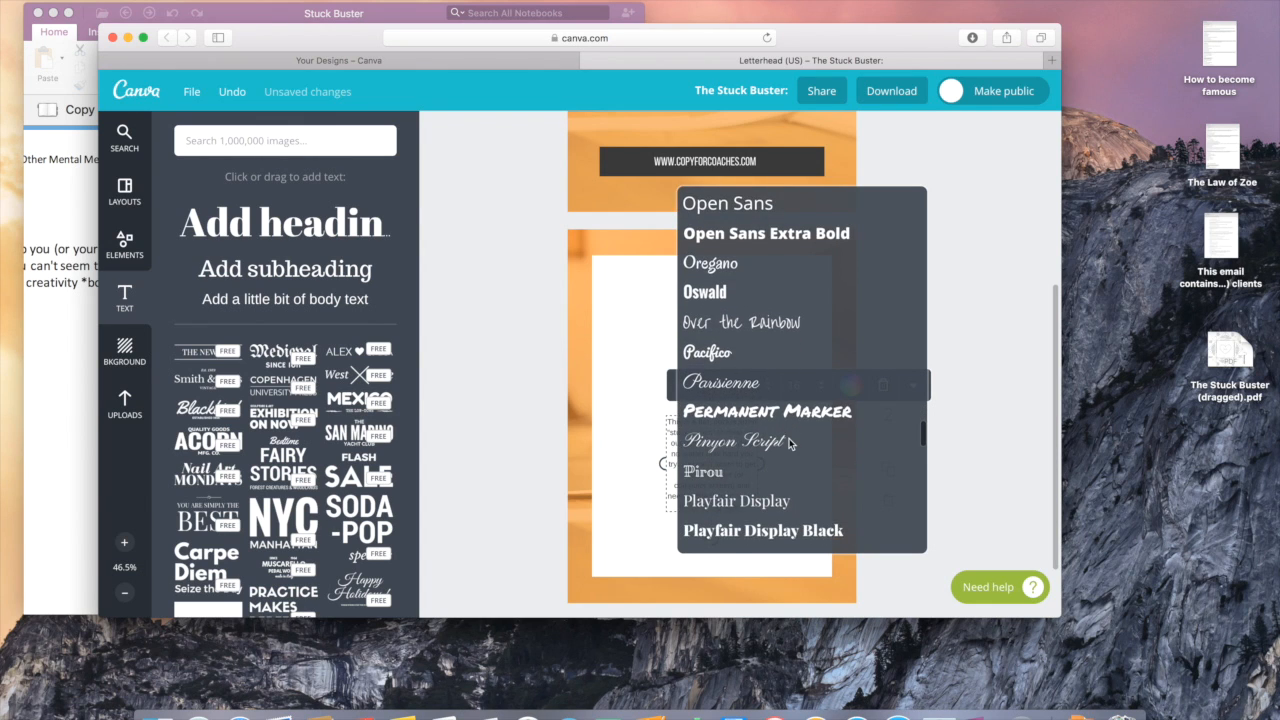
pyautogui.scroll(-2, 789, 444)
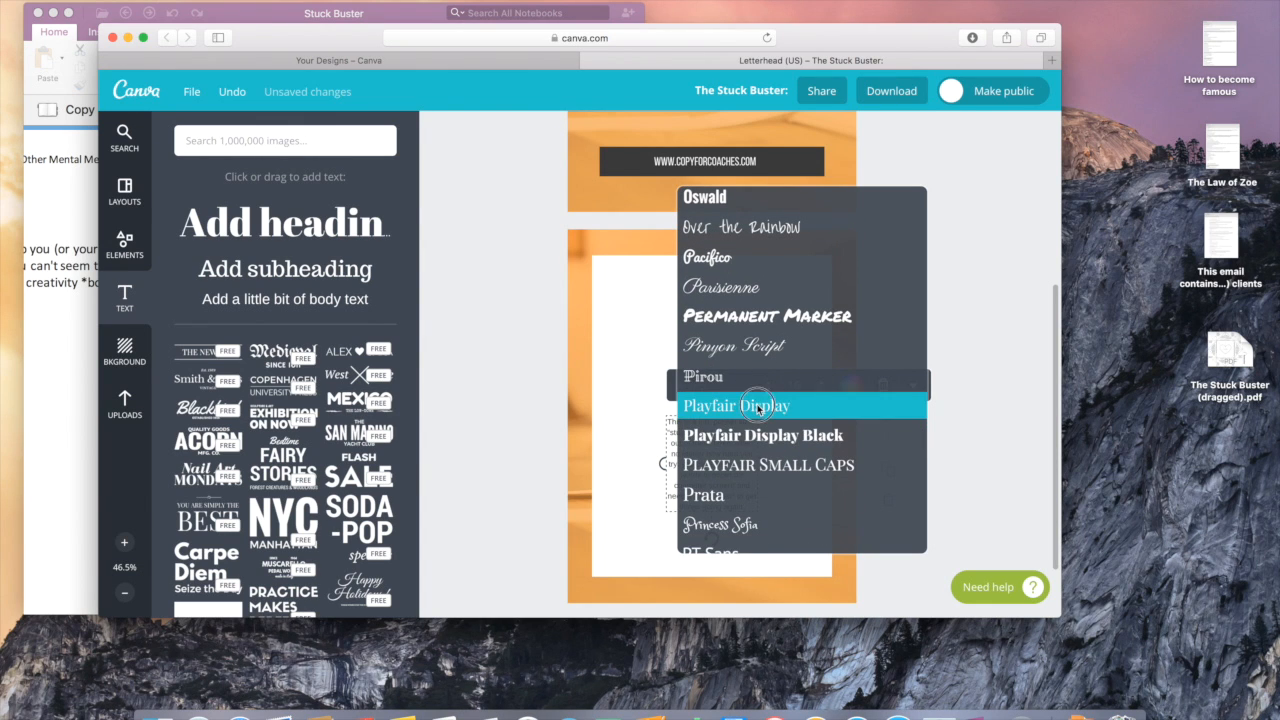
pyautogui.click(758, 407)
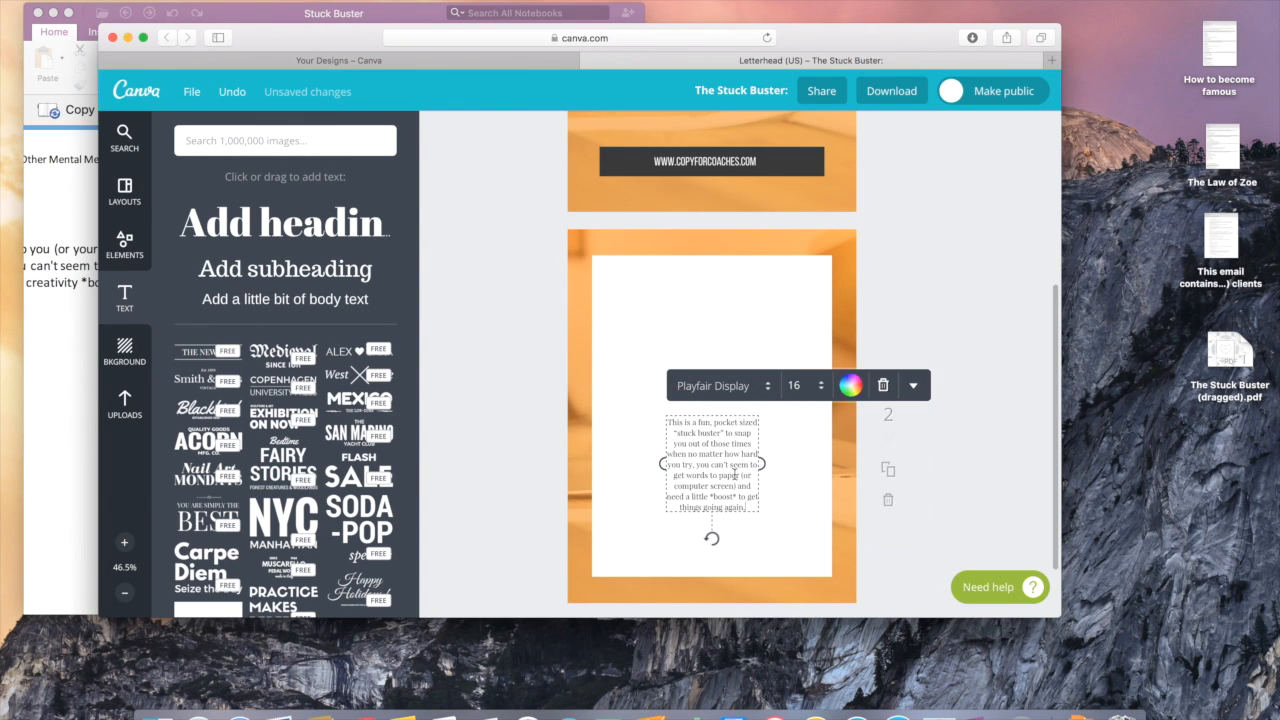
# Step: Widen the intro text box and change its opening to 'I made this'
pyautogui.moveTo(760, 465); pyautogui.dragTo(720, 369)
pyautogui.click(776, 529)
pyautogui.click(720, 369)
pyautogui.press('BackSpace')
pyautogui.write('I made t')
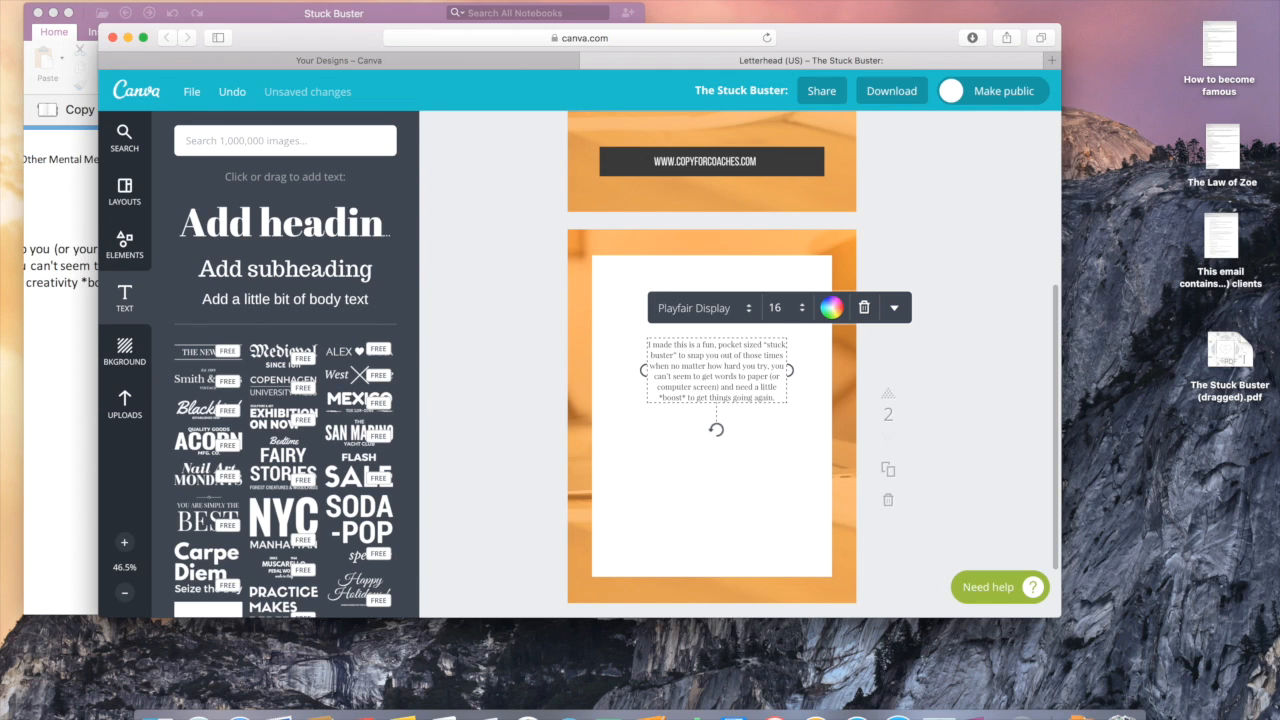
# Step: Add an 'All Love,' sign-off after 'going again.' and move the intro text up and left
pyautogui.click(780, 397)
pyautogui.press('Return')
pyautogui.write('All Love,')
pyautogui.press('Return')
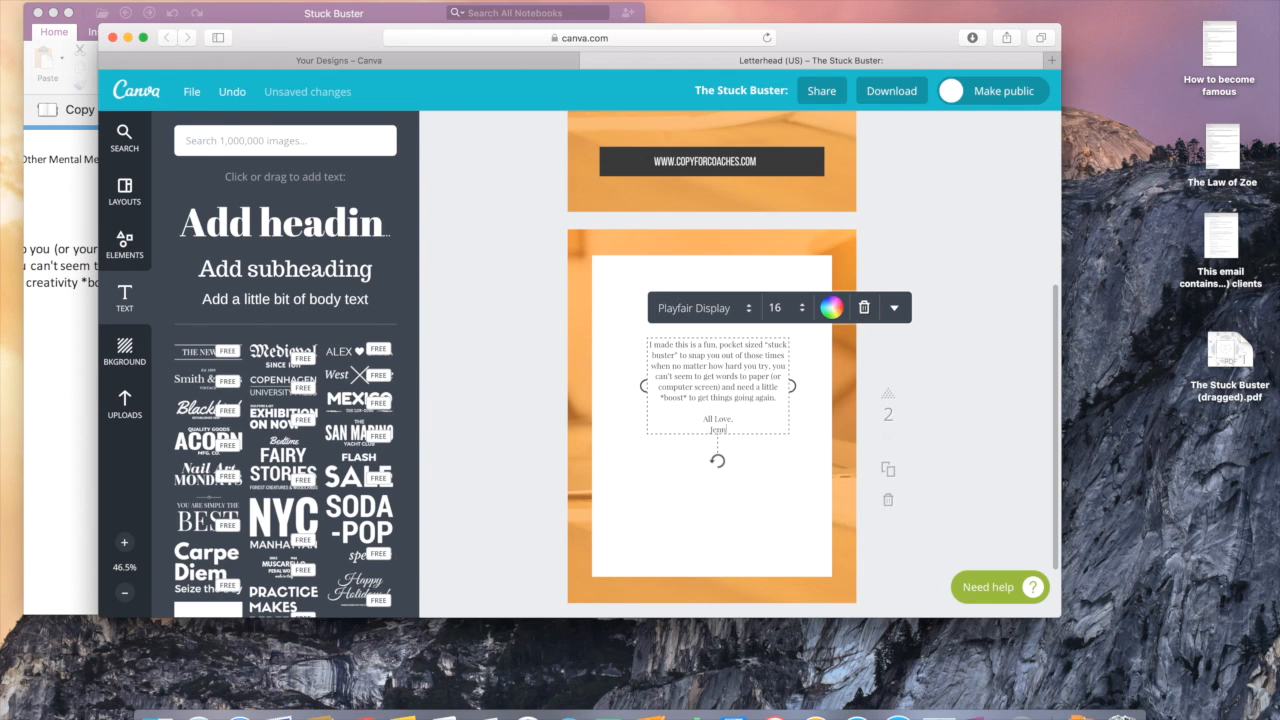
pyautogui.click(788, 461)
pyautogui.moveTo(713, 375); pyautogui.dragTo(706, 363)
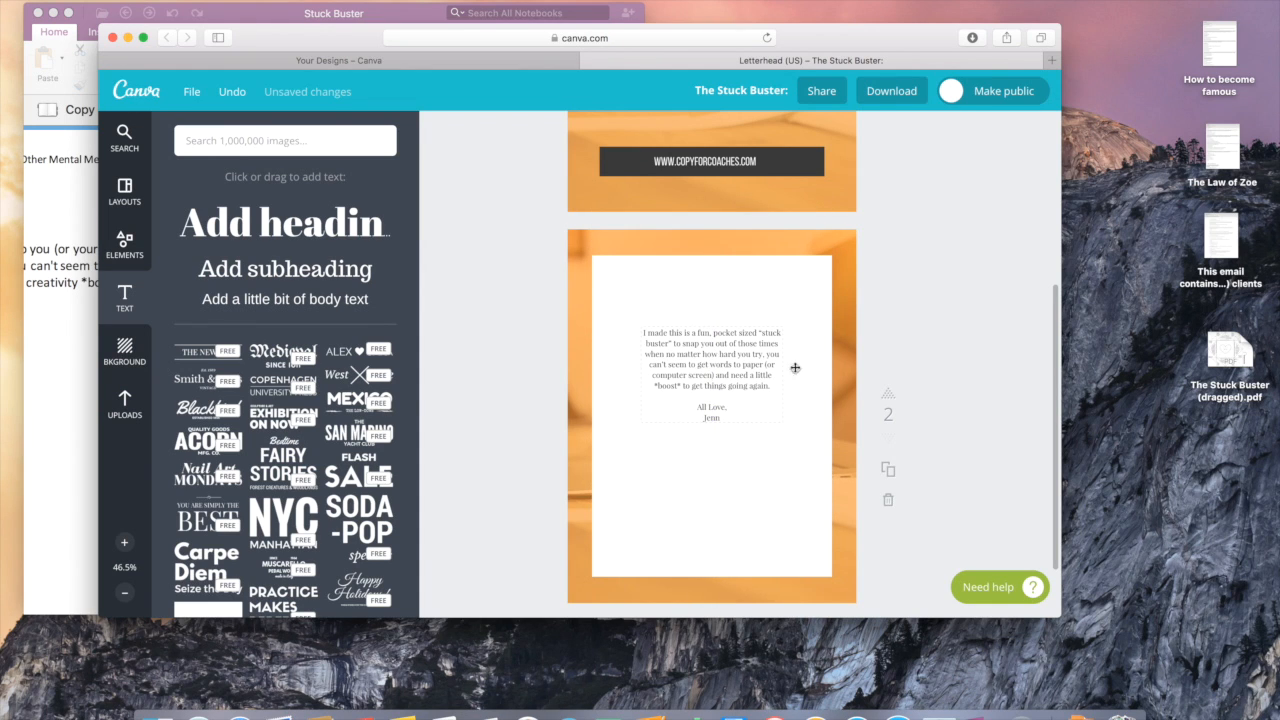
pyautogui.scroll(5, 766, 446)
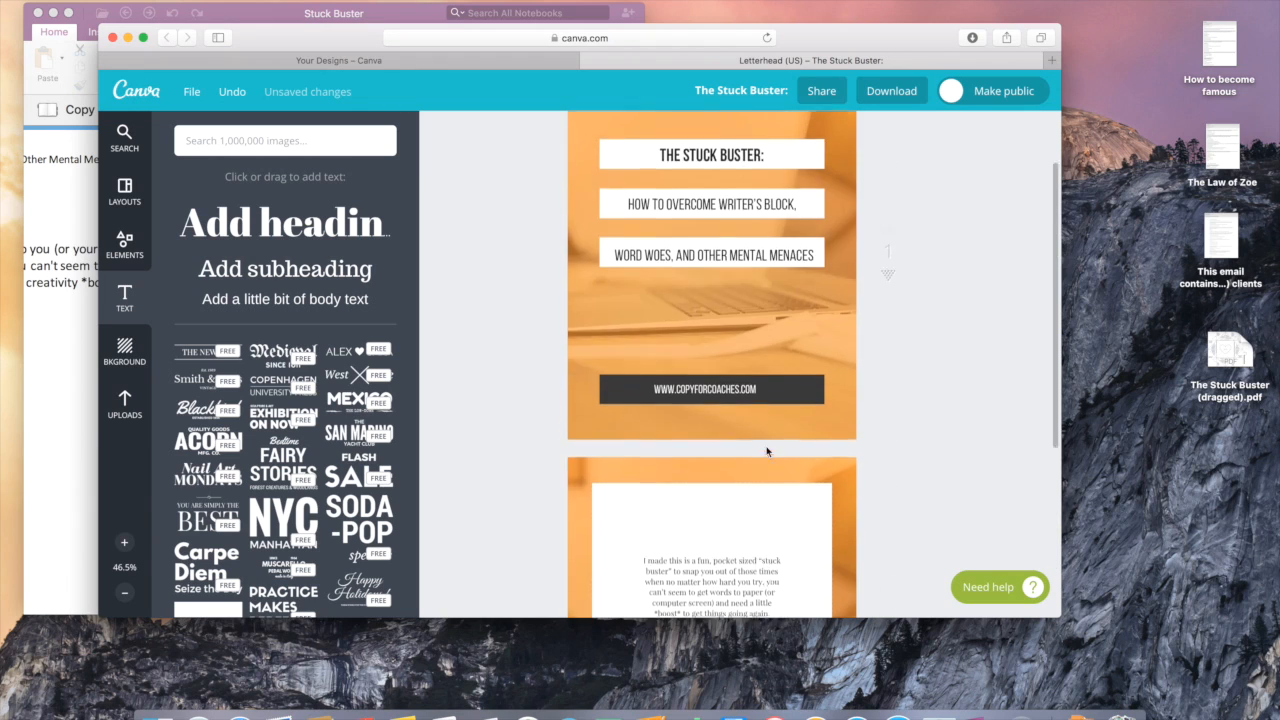
# Step: Duplicate the page 2 intro page as page 3
pyautogui.scroll(-2, 766, 447)
pyautogui.scroll(1, 766, 447)
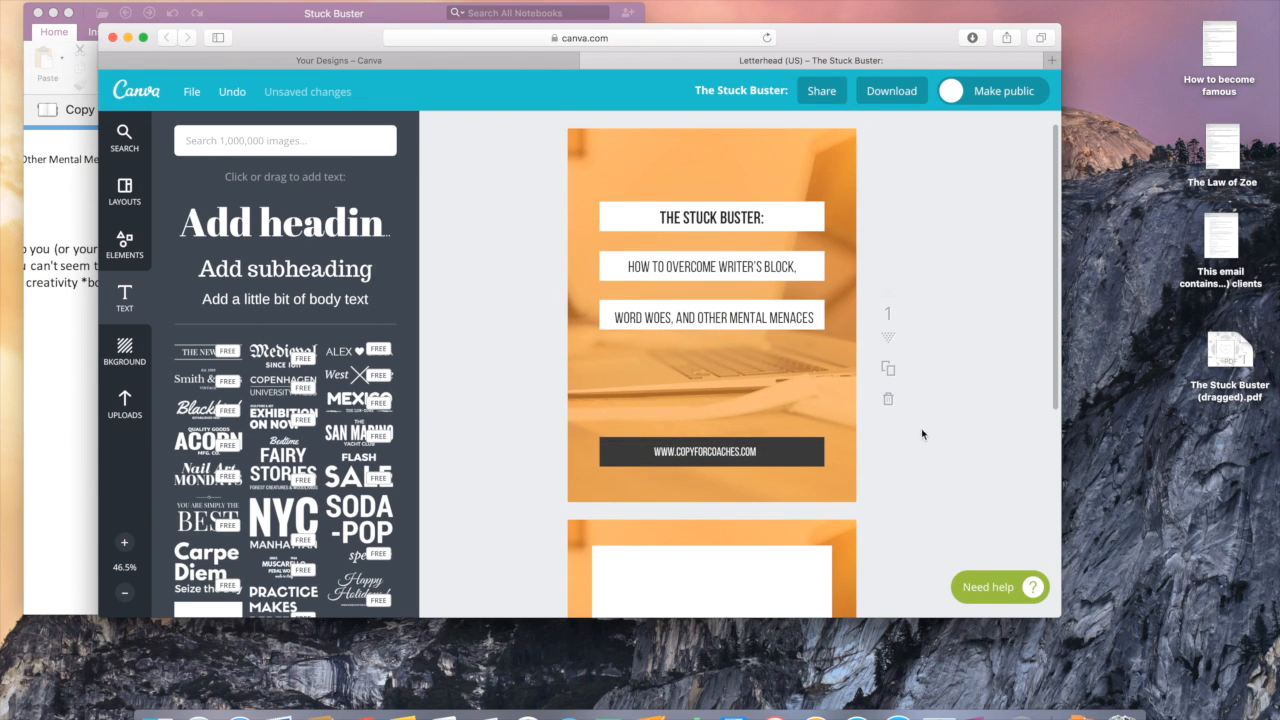
pyautogui.scroll(-5, 912, 432)
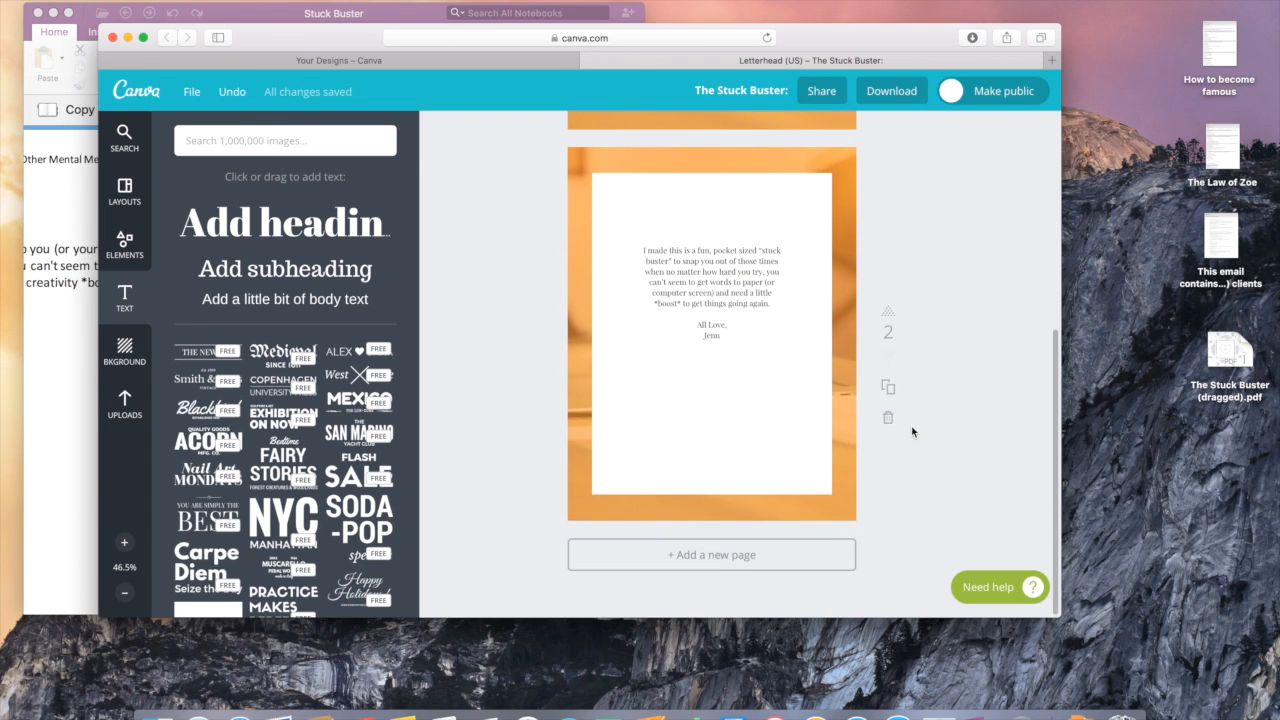
pyautogui.click(889, 390)
pyautogui.scroll(-3, 996, 447)
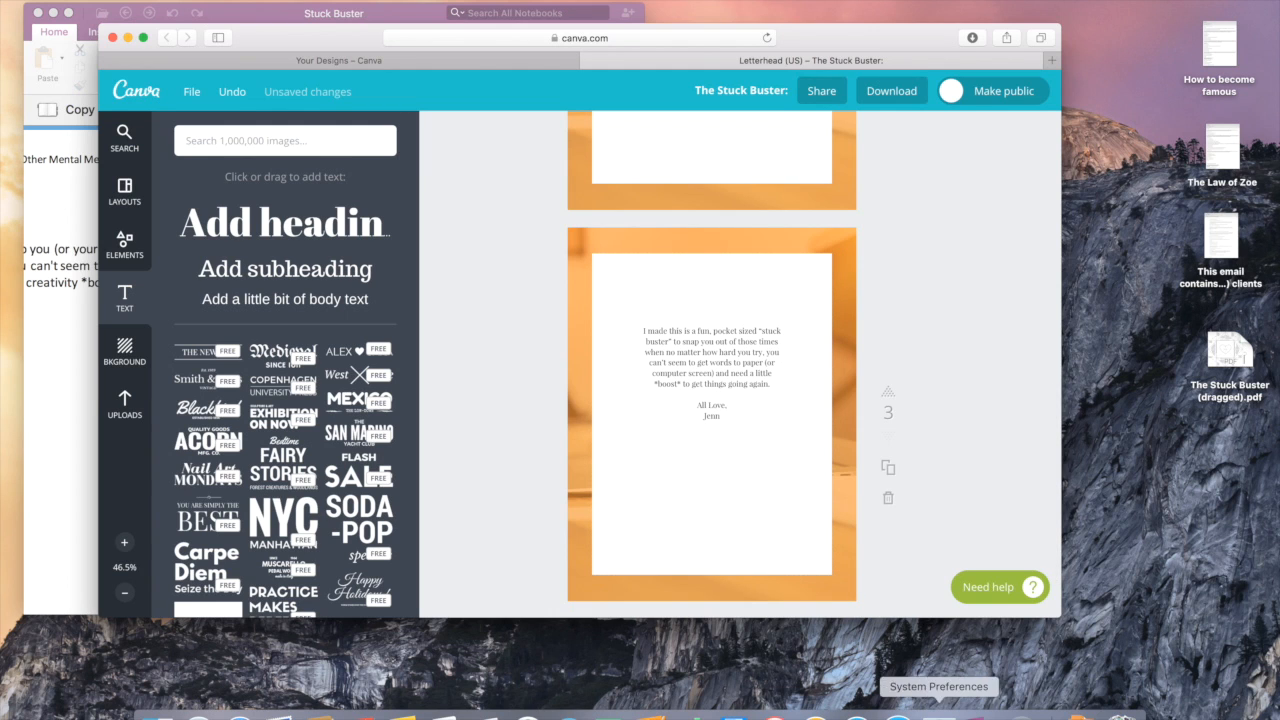
pyautogui.click(978, 714)
# Step: Try selecting the note lines from Rushed & Pressed down to The catch?
pyautogui.click(414, 492)
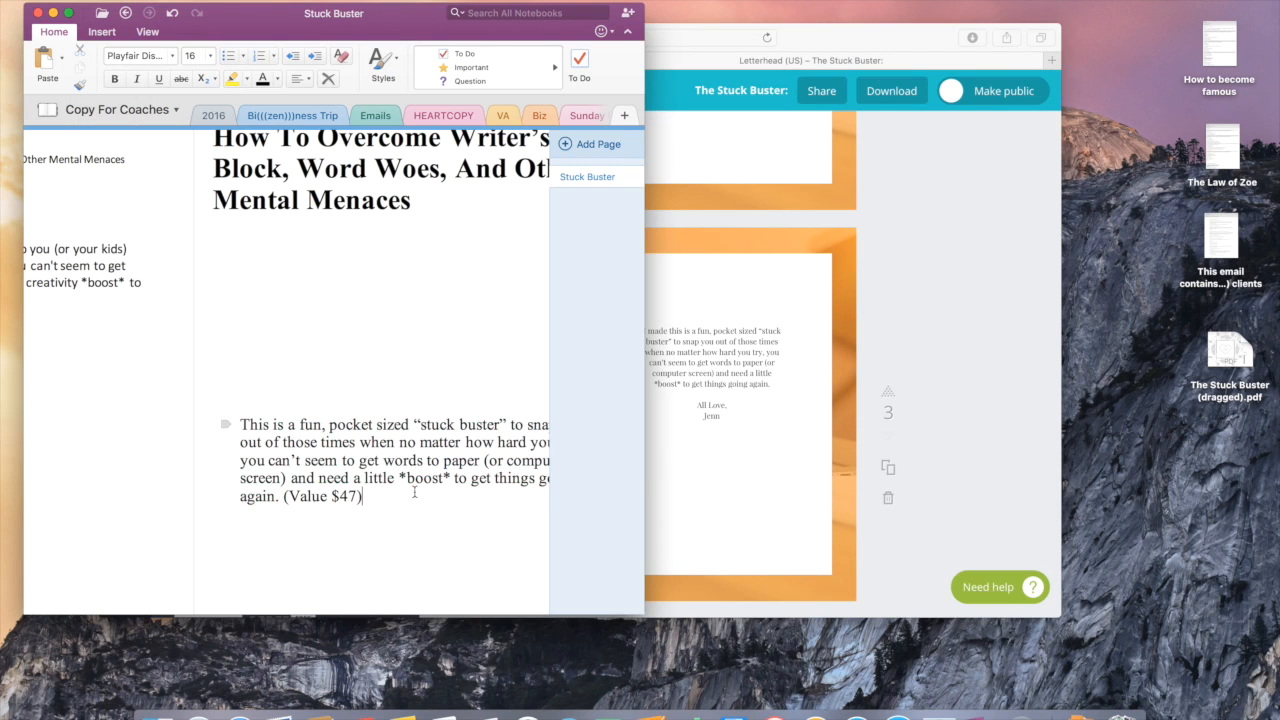
pyautogui.scroll(-5, 411, 488)
pyautogui.scroll(-4, 414, 492)
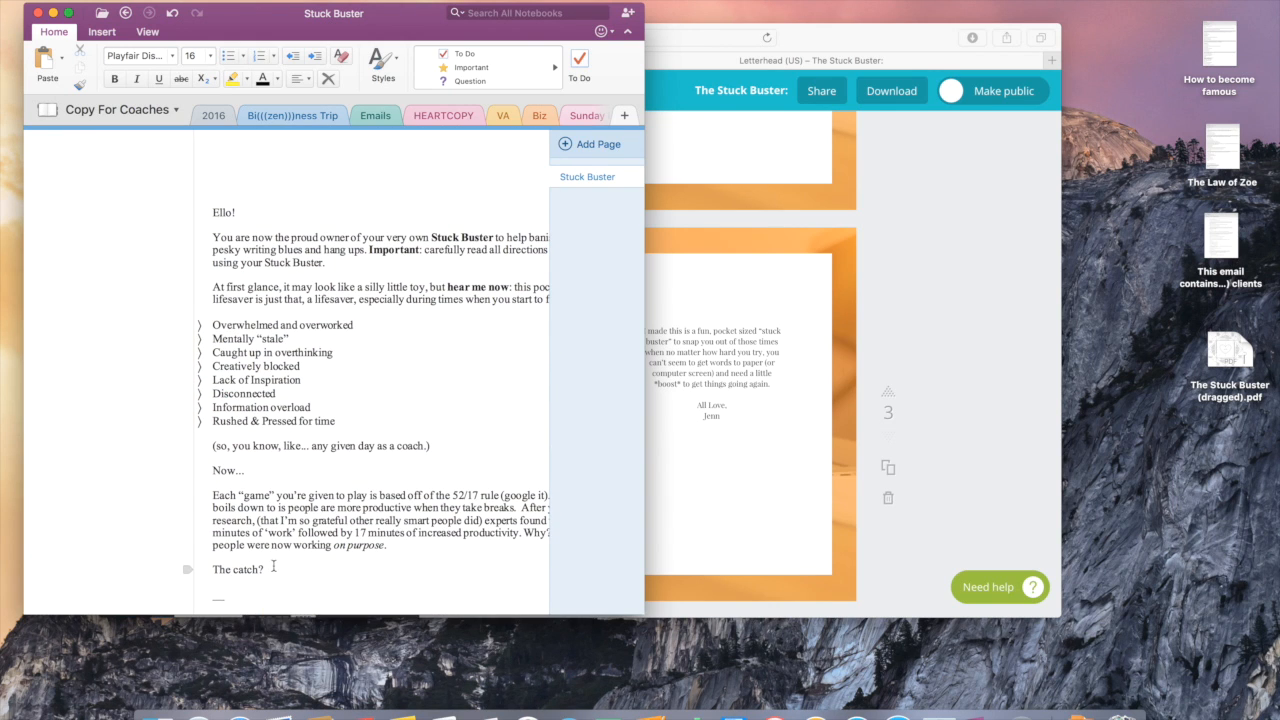
pyautogui.moveTo(268, 569); pyautogui.dragTo(243, 381)
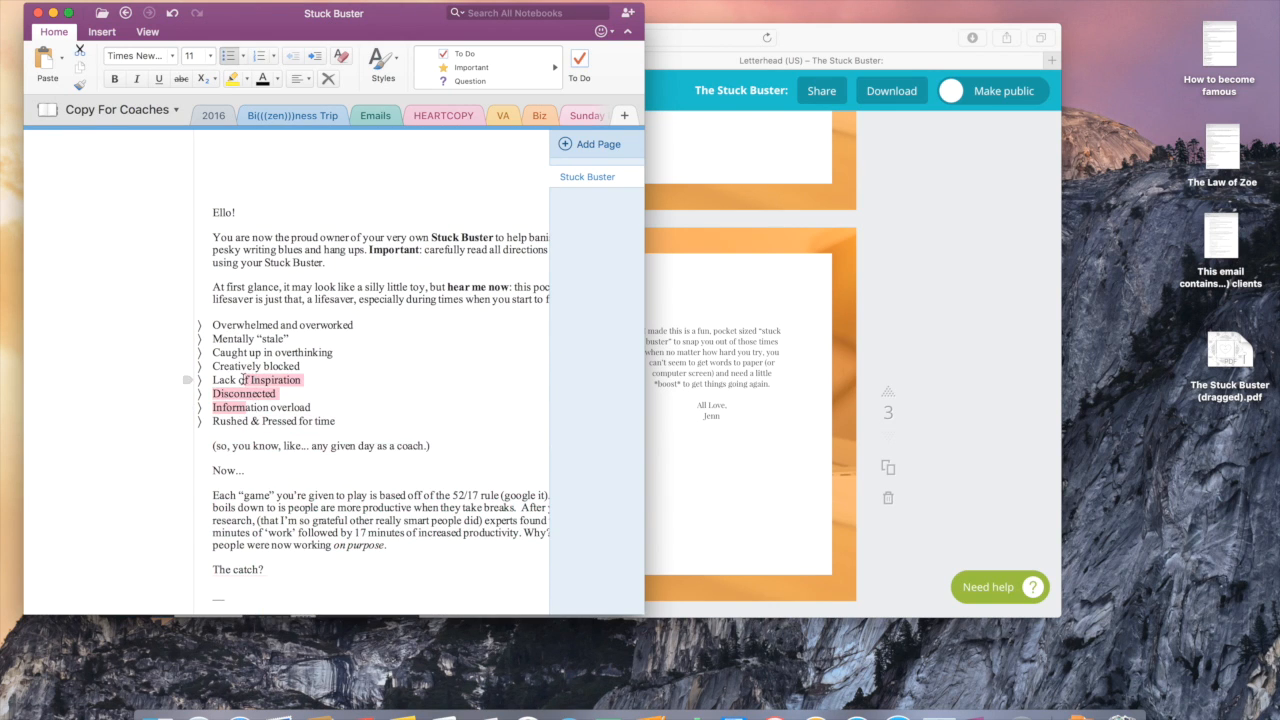
pyautogui.click(280, 573)
pyautogui.scroll(-2, 280, 573)
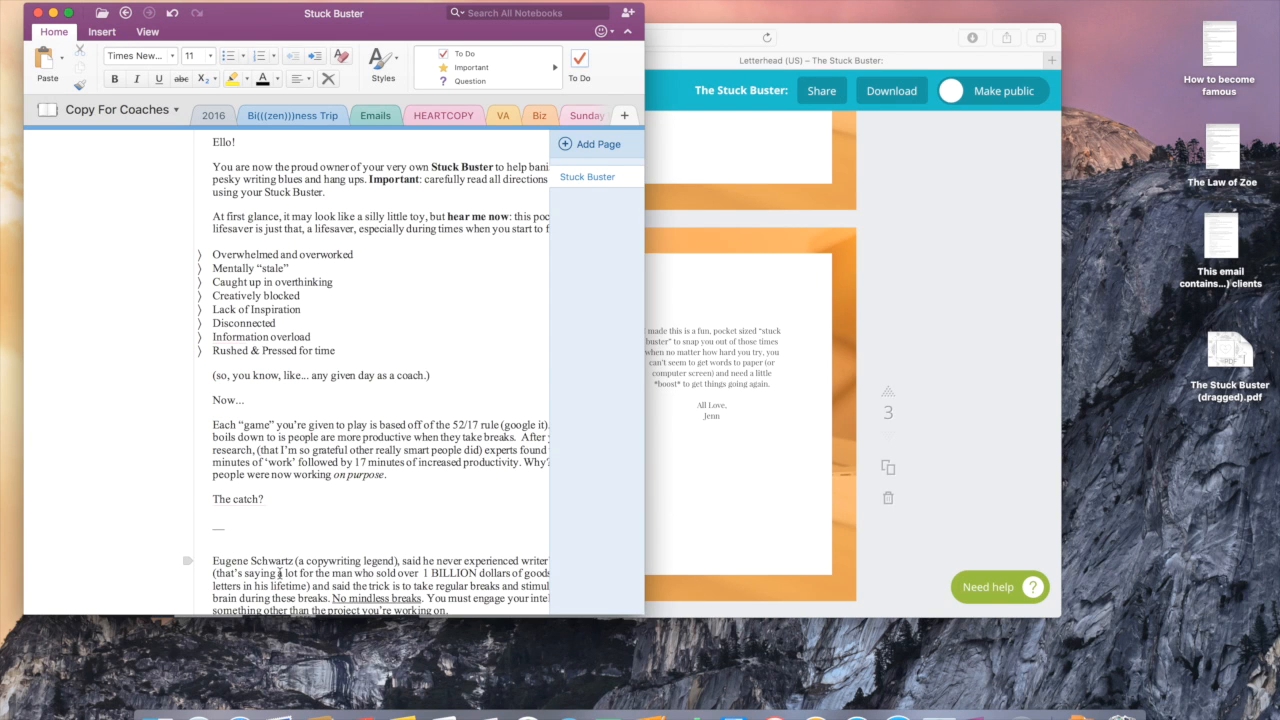
pyautogui.scroll(1, 253, 489)
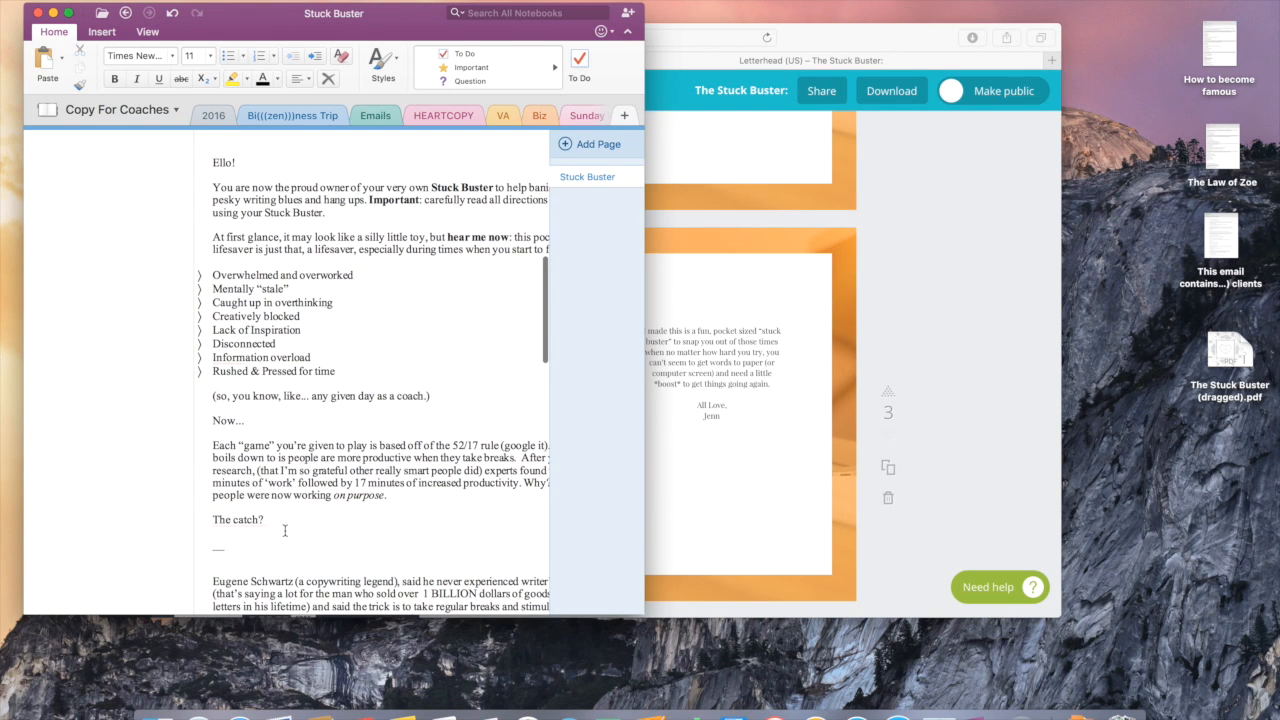
pyautogui.moveTo(268, 520); pyautogui.dragTo(222, 375)
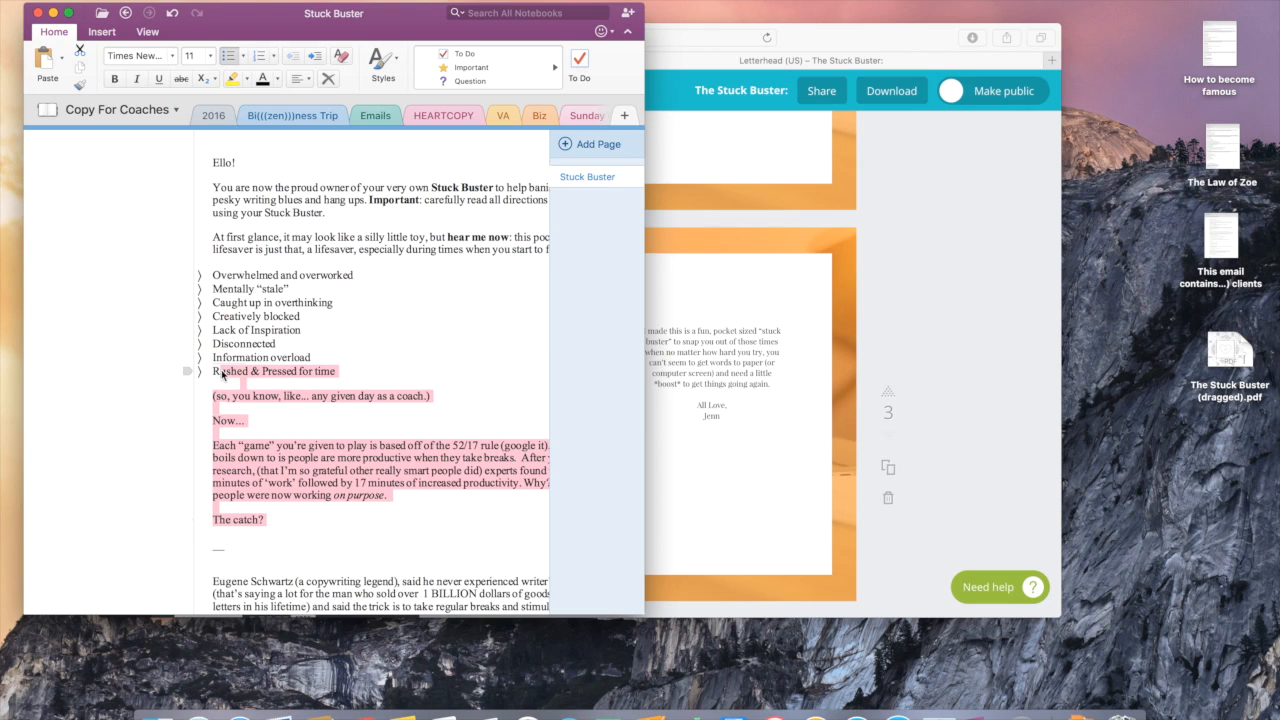
pyautogui.click(306, 526)
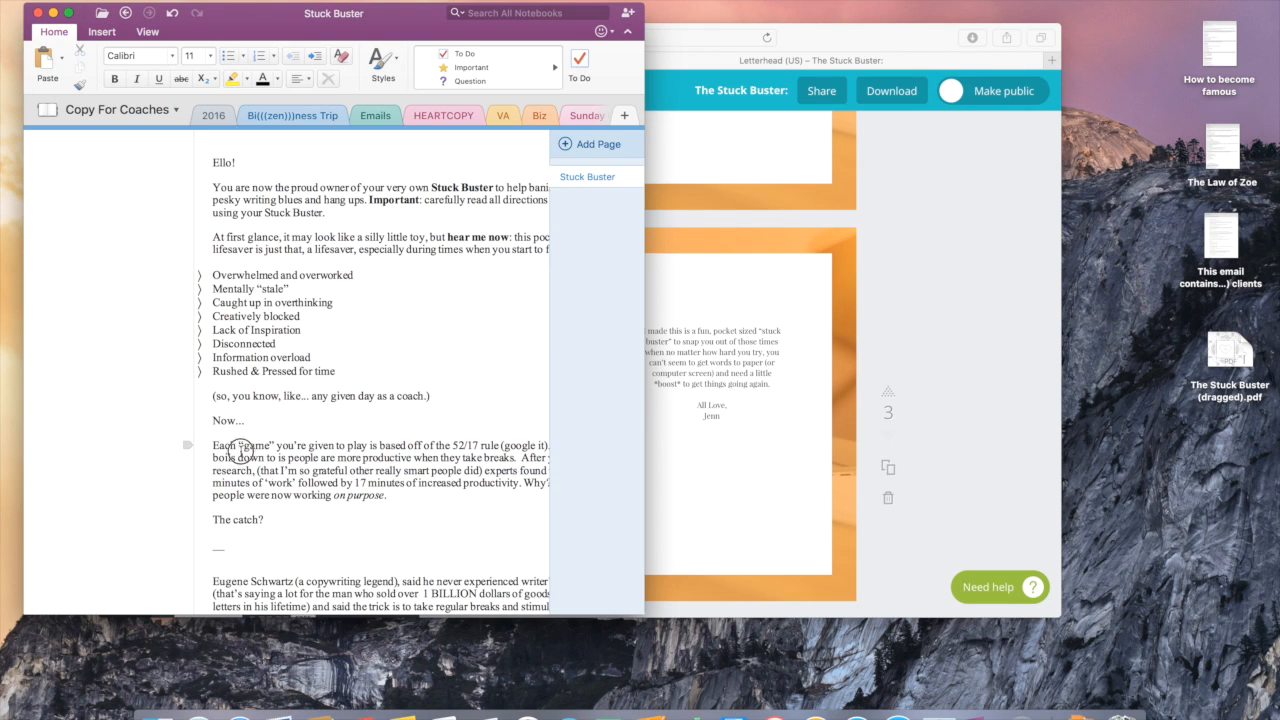
# Step: Select the whole OneNote welcome text from 'Ello!' to 'The catch?'
pyautogui.click(277, 516)
pyautogui.scroll(-1, 277, 510)
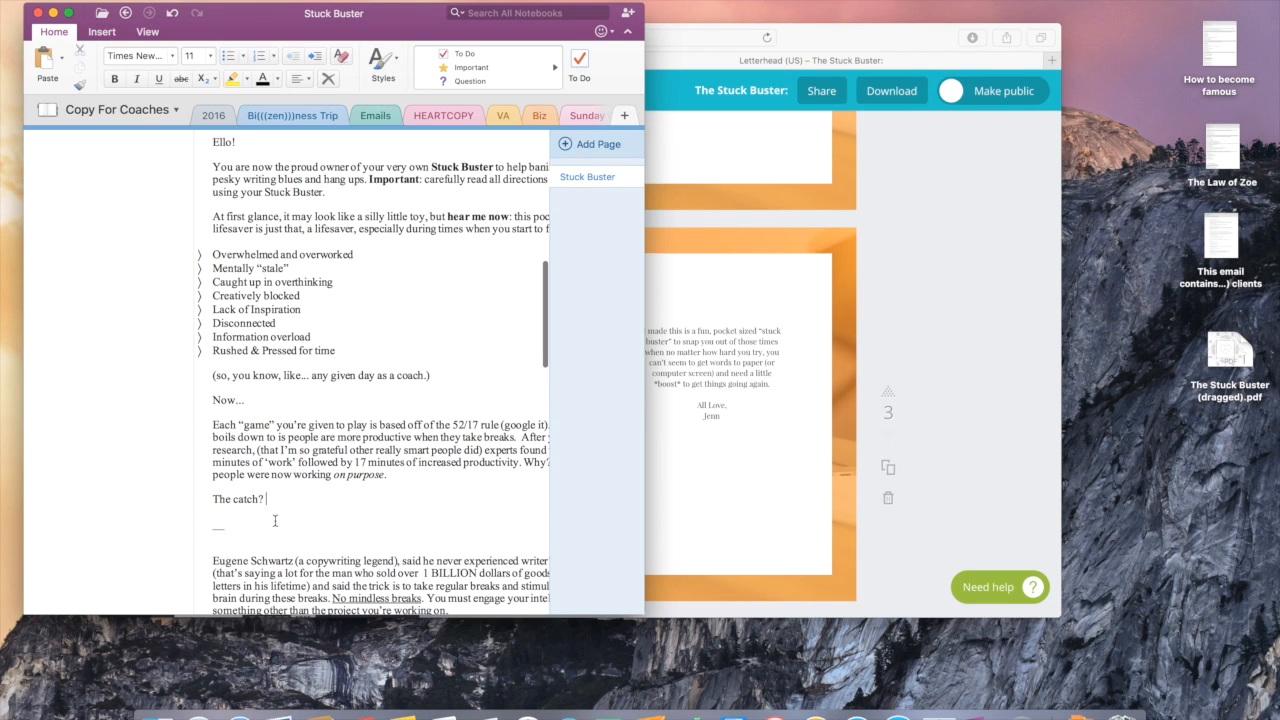
pyautogui.moveTo(272, 500); pyautogui.dragTo(203, 143)
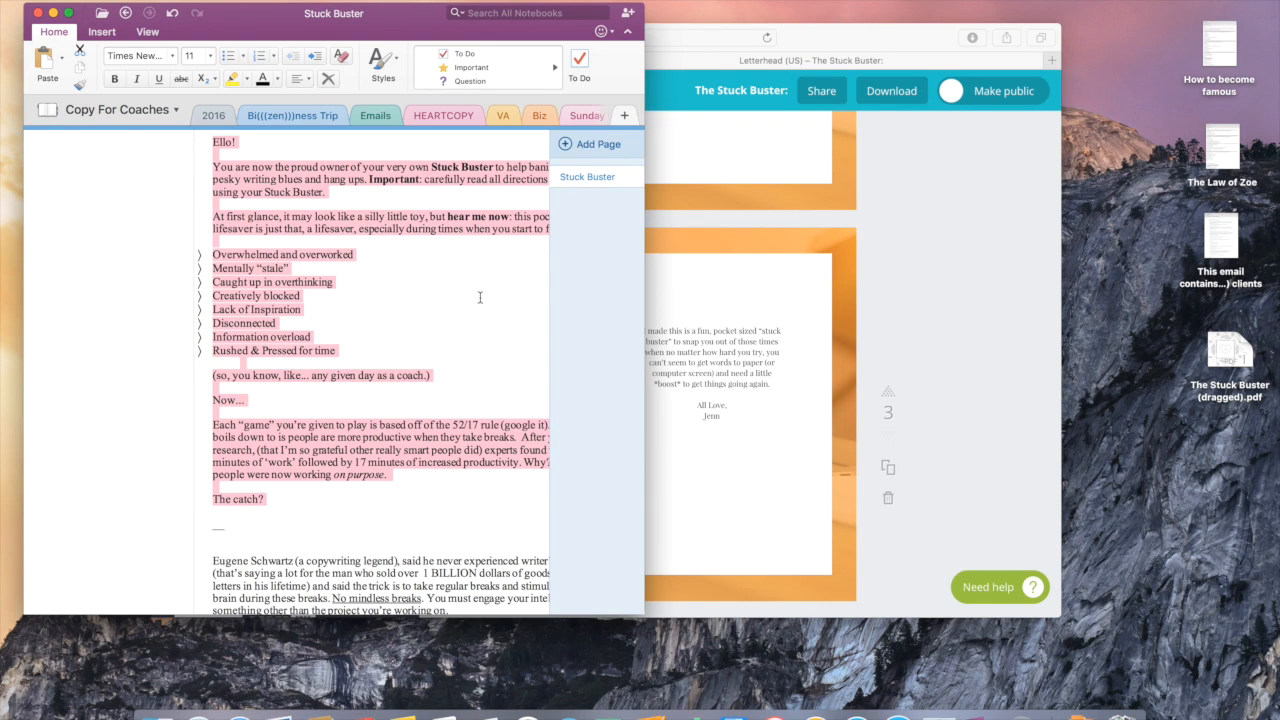
pyautogui.click(708, 366)
pyautogui.click(718, 410)
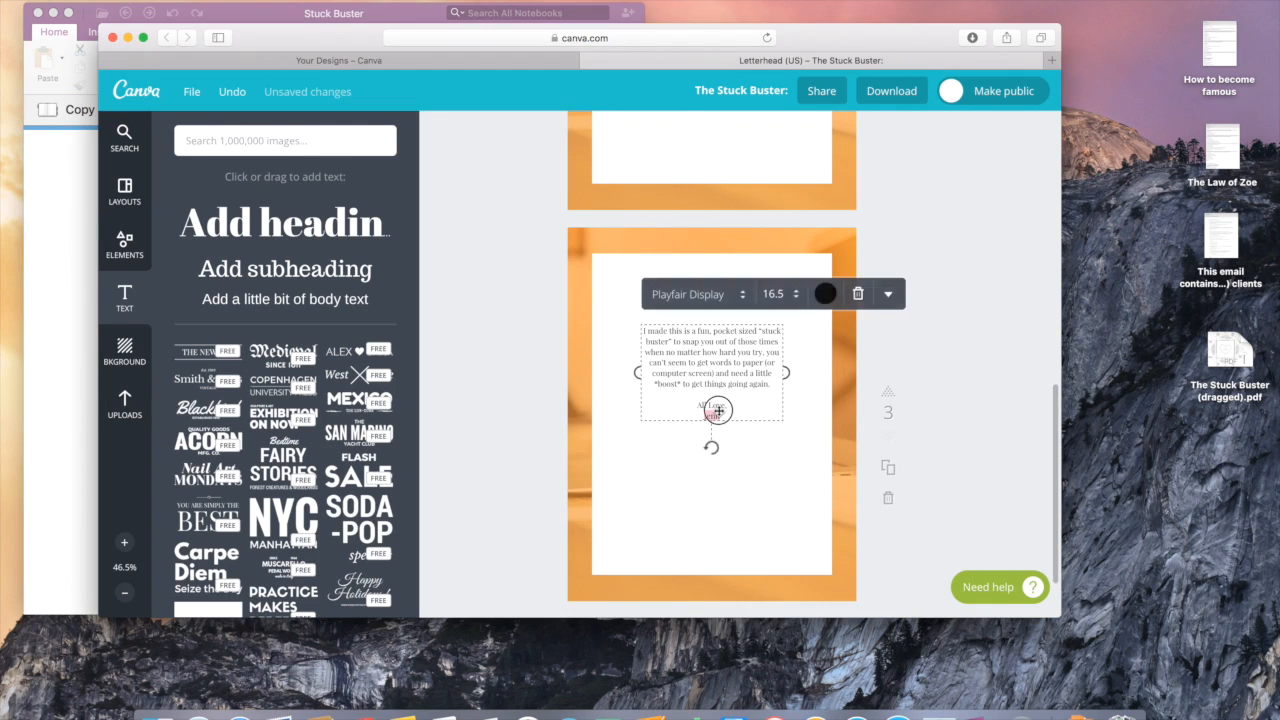
# Step: Replace page 3's intro text with the pasted welcome note, widen the box both ways and raise it
pyautogui.moveTo(729, 415); pyautogui.dragTo(646, 329)
pyautogui.press('BackSpace')
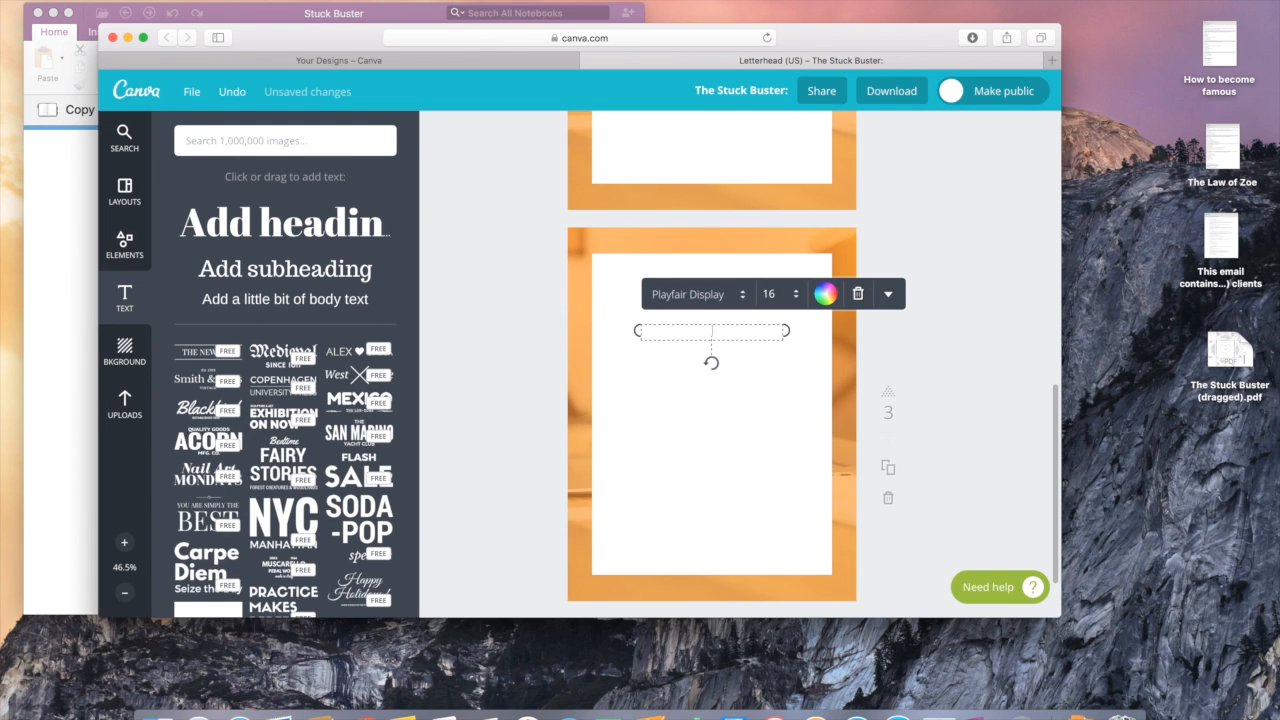
pyautogui.press('super+v')
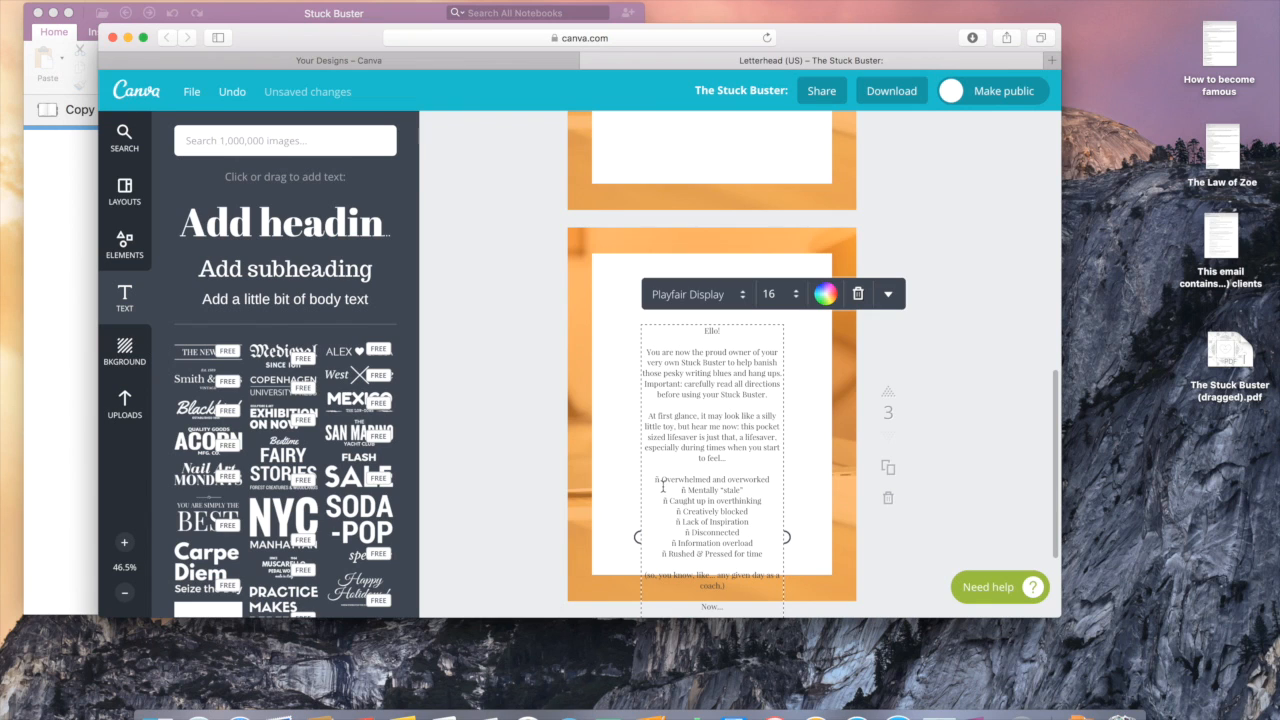
pyautogui.moveTo(637, 537); pyautogui.dragTo(608, 534)
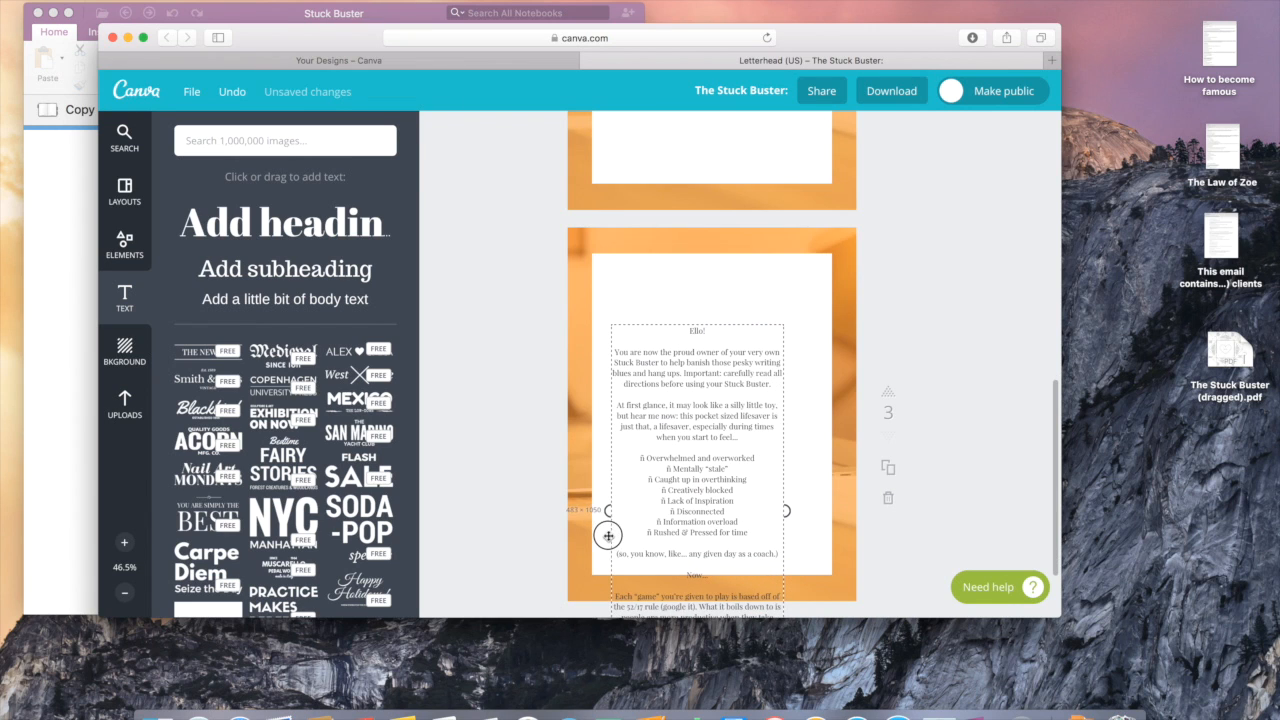
pyautogui.moveTo(788, 511); pyautogui.dragTo(820, 505)
pyautogui.moveTo(675, 490); pyautogui.dragTo(684, 423)
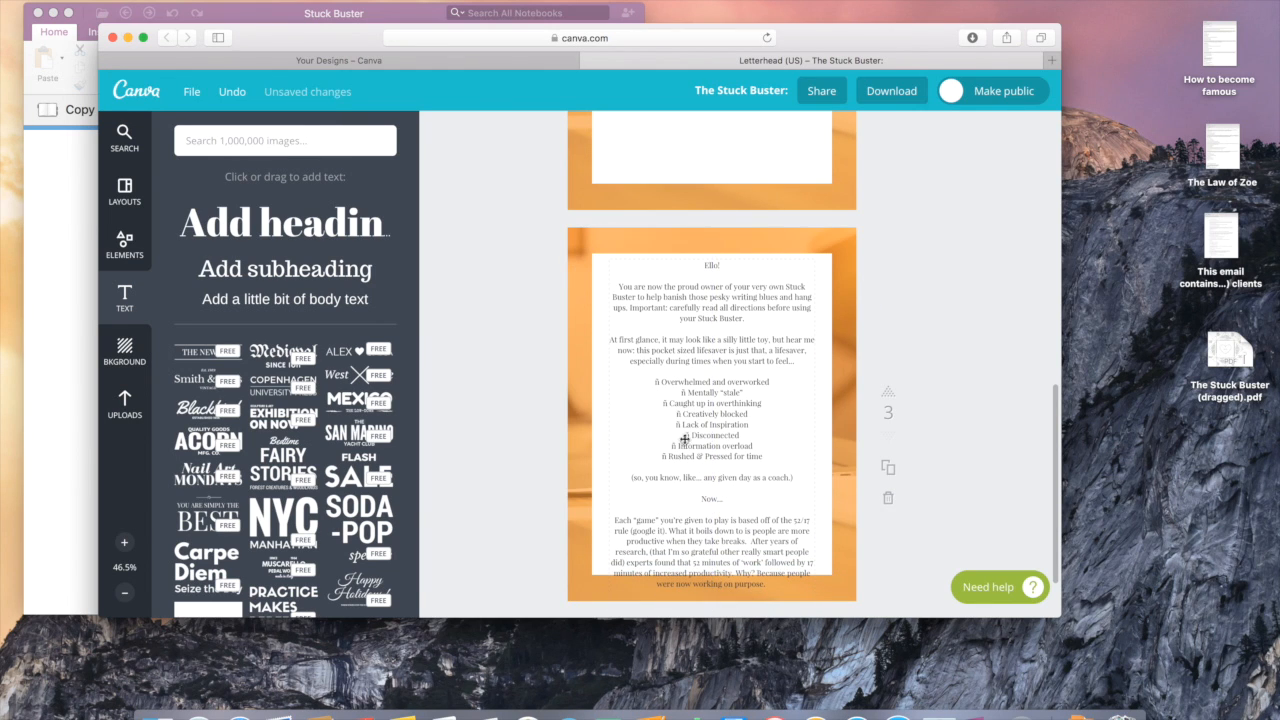
pyautogui.click(742, 459)
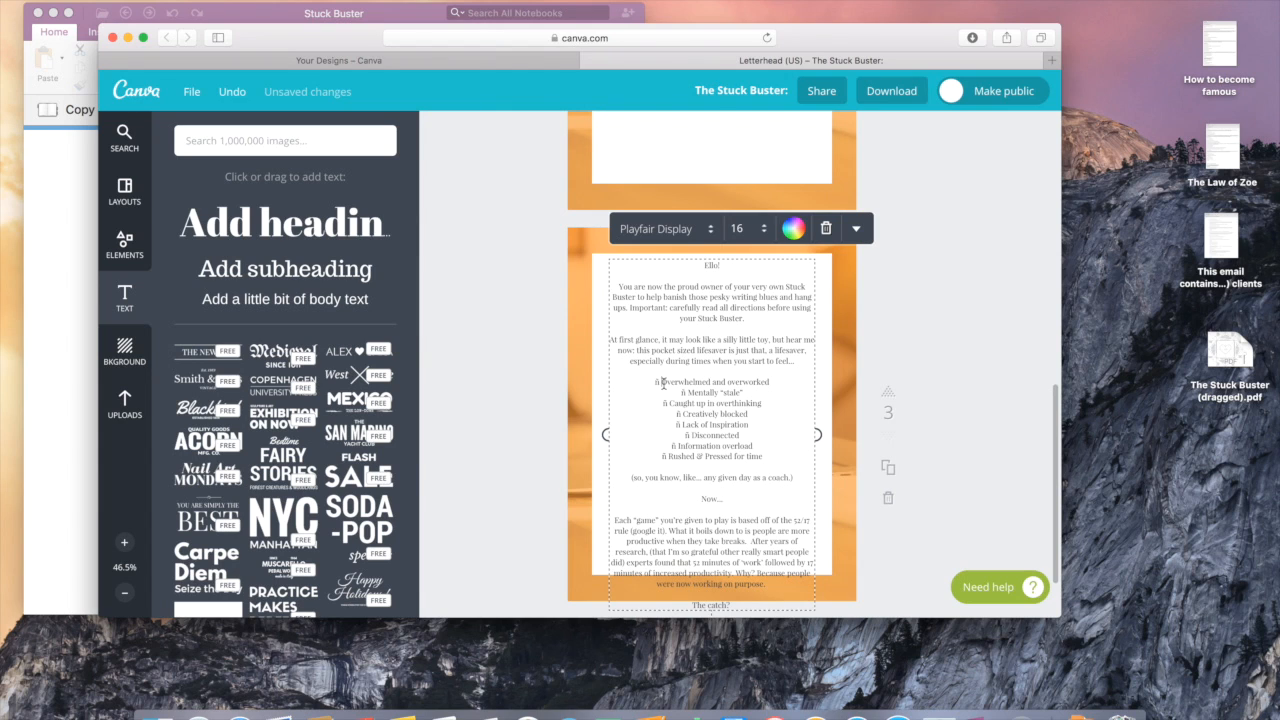
# Step: Left-align the welcome letter, then apply and remove bullets on the symptoms lines
pyautogui.click(855, 229)
pyautogui.click(801, 348)
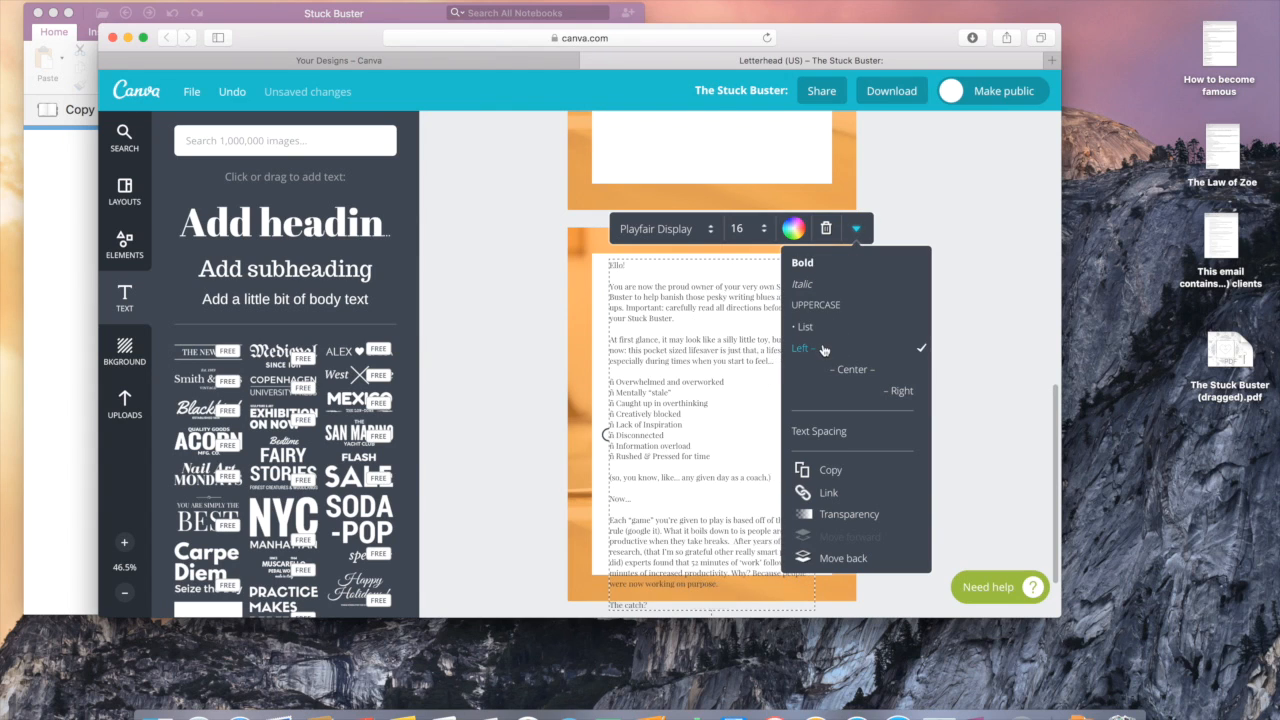
pyautogui.click(721, 407)
pyautogui.moveTo(714, 458); pyautogui.dragTo(608, 382)
pyautogui.click(848, 237)
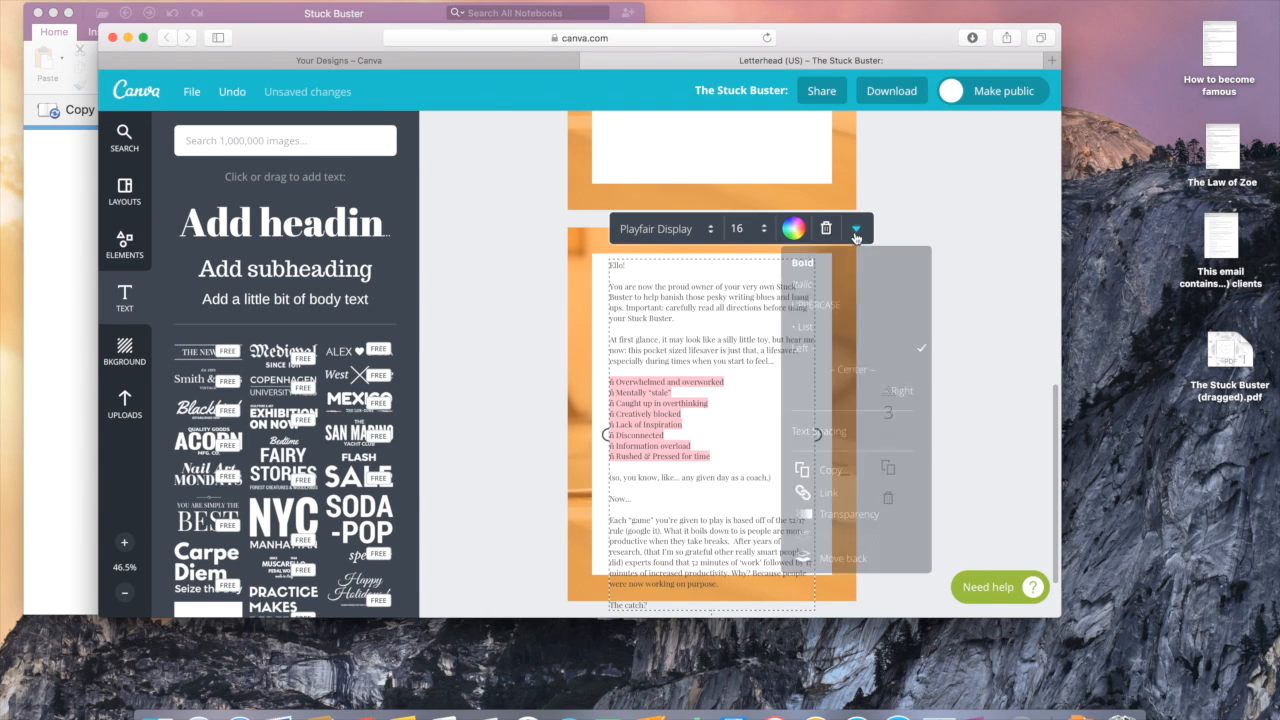
pyautogui.click(820, 325)
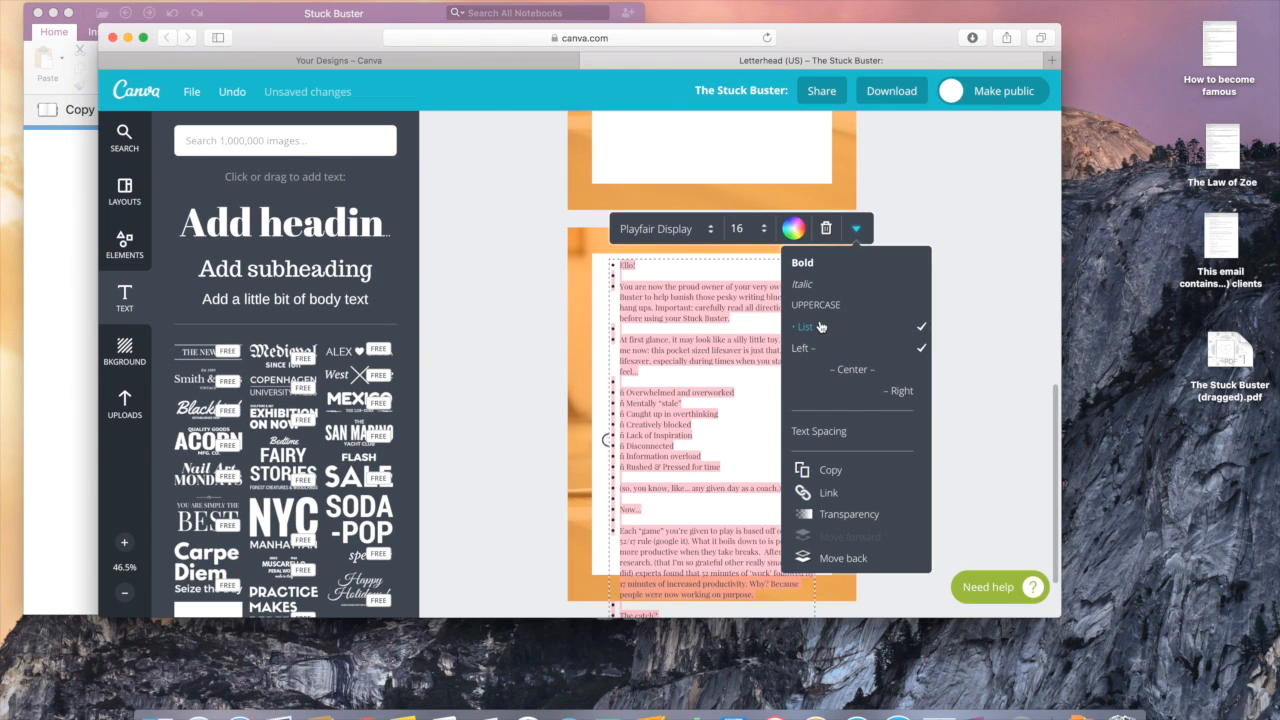
pyautogui.click(820, 327)
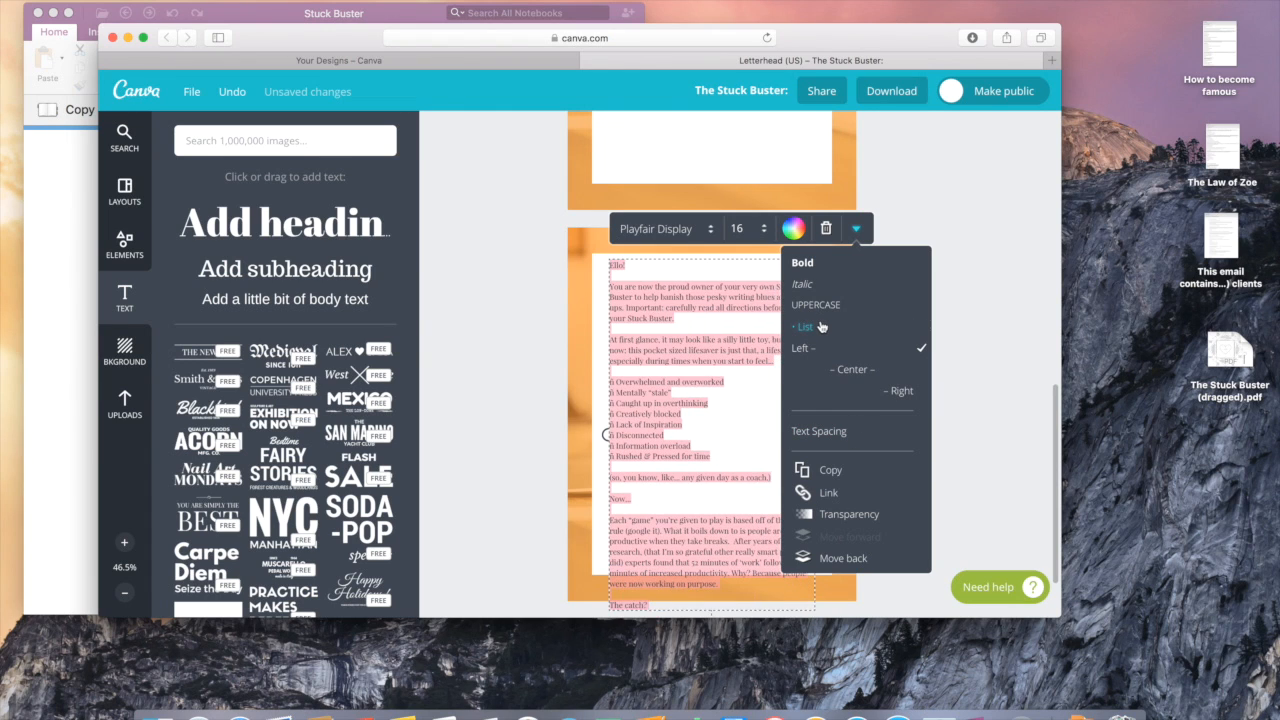
# Step: Replace the stray characters before the first list lines, including Overwhelmed, with dashes
pyautogui.click(965, 398)
pyautogui.click(618, 388)
pyautogui.click(616, 384)
pyautogui.press('BackSpace')
pyautogui.write('-')
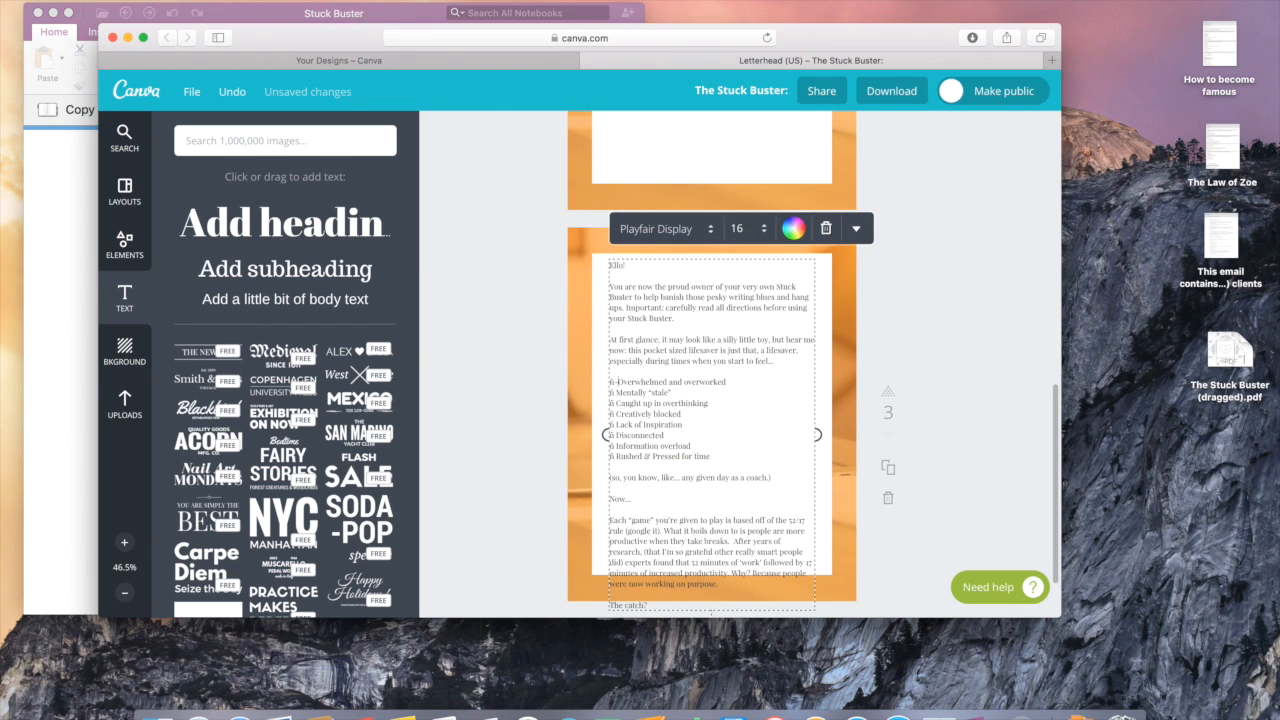
pyautogui.press('Left')
pyautogui.press('BackSpace')
# Step: Swap the stray ñ before Mentally stale, overthinking, Creatively blocked and Information overload for dashes
pyautogui.press('BackSpace')
pyautogui.press('BackSpace')
pyautogui.write('-')
pyautogui.press('Down')
pyautogui.press('BackSpace')
pyautogui.press('BackSpace')
pyautogui.write('-')
pyautogui.press('Down')
pyautogui.press('BackSpace')
pyautogui.press('BackSpace')
pyautogui.press('Down')
pyautogui.write('-')
pyautogui.press('BackSpace')
pyautogui.press('BackSpace')
pyautogui.press('BackSpace')
pyautogui.press('BackSpace')
pyautogui.press('BackSpace')
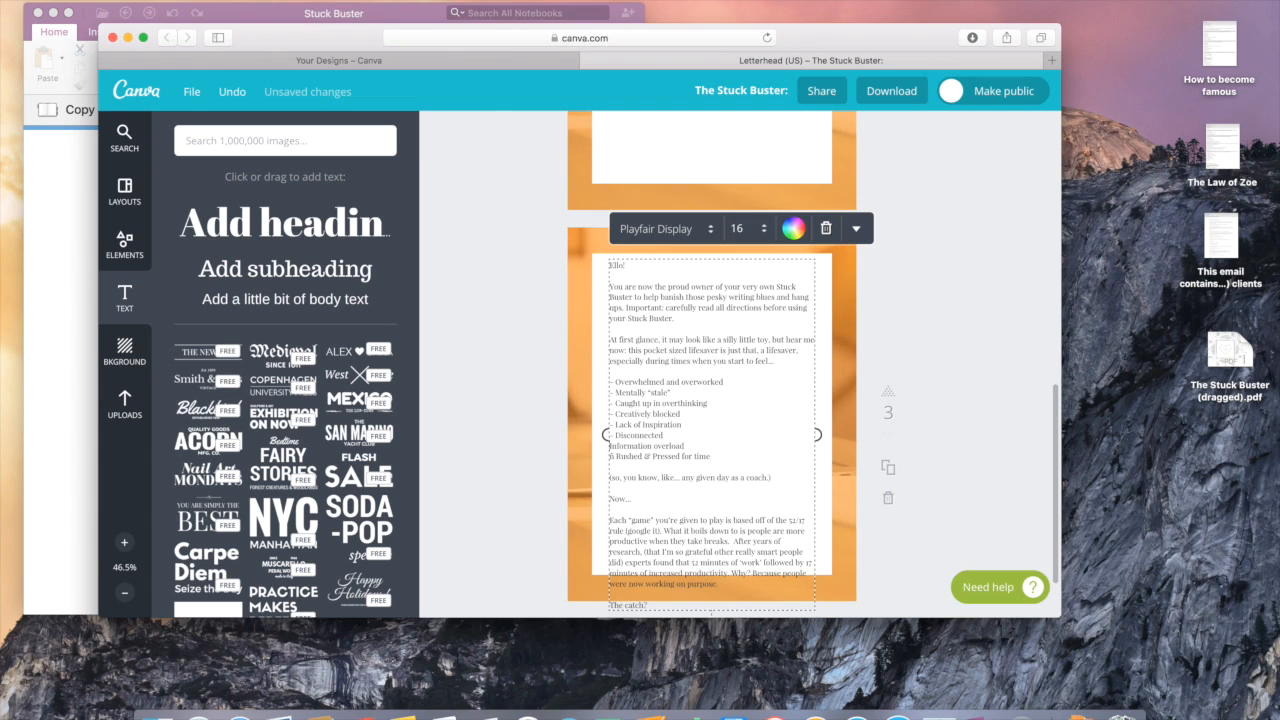
pyautogui.write('-')
pyautogui.press('BackSpace')
pyautogui.press('BackSpace')
# Step: Set page 3's letter text to size 14 and nudge the box slightly down
pyautogui.click(739, 229)
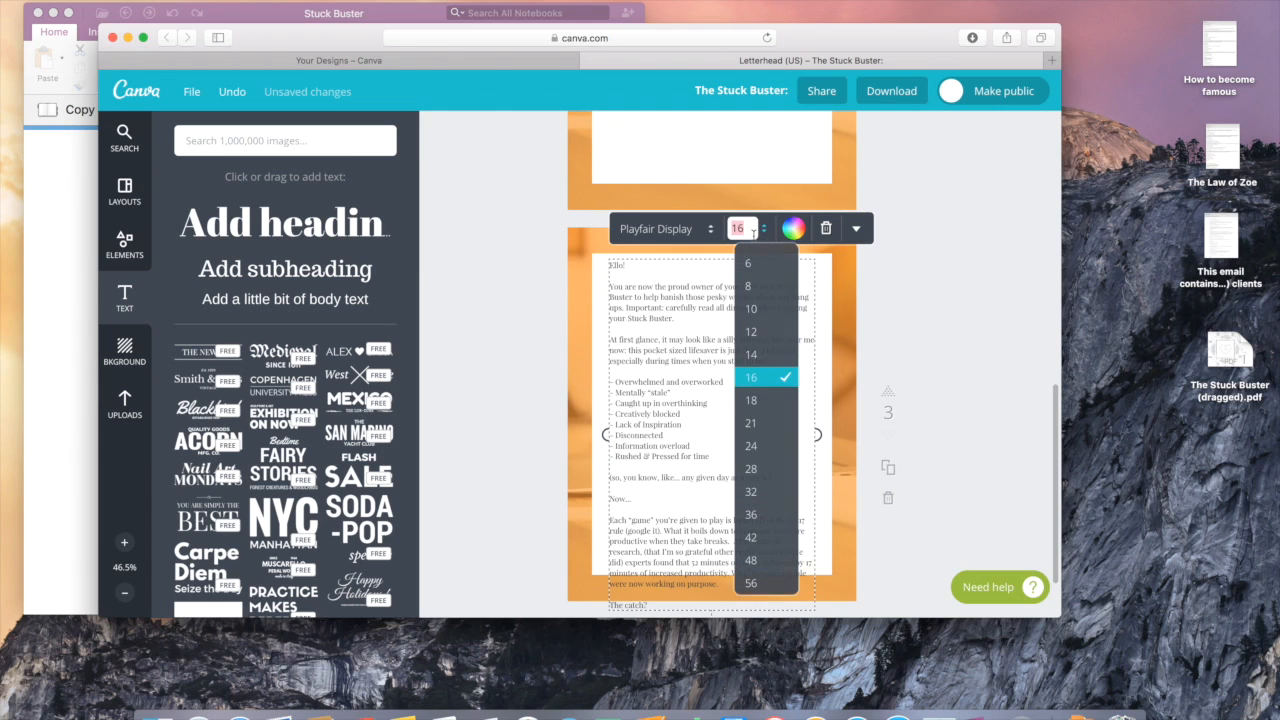
pyautogui.click(751, 356)
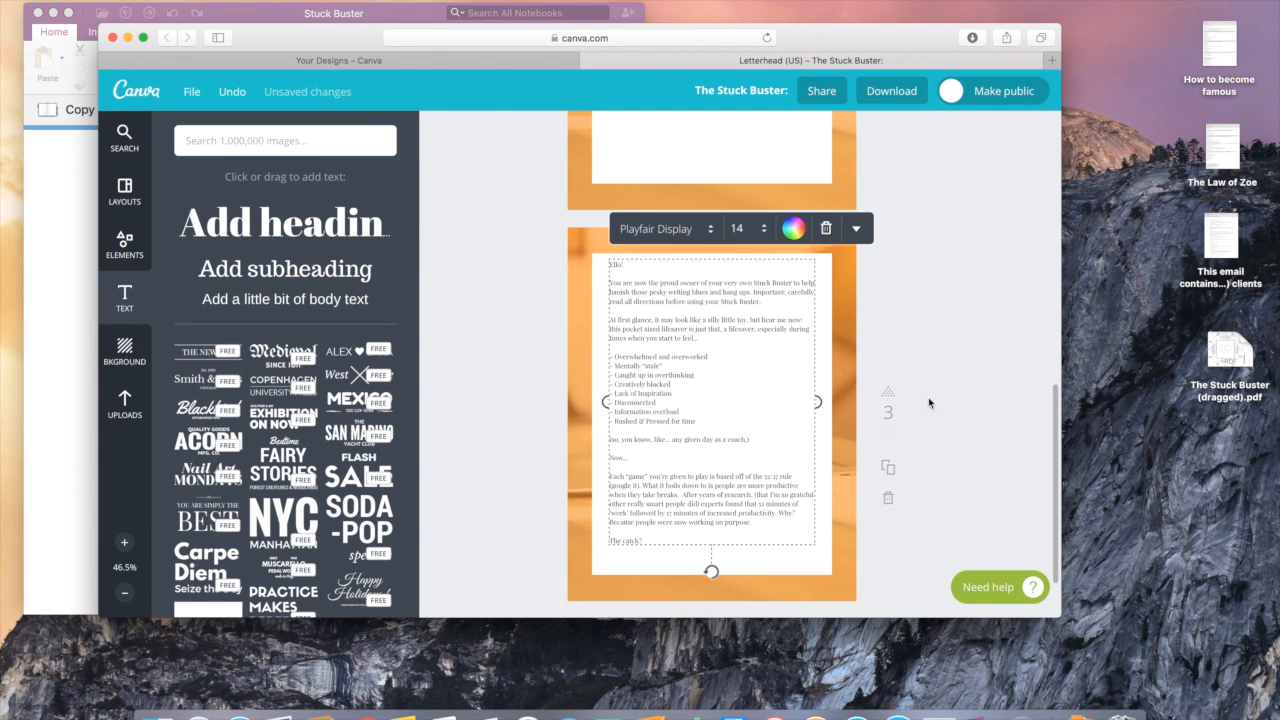
pyautogui.moveTo(714, 394); pyautogui.dragTo(716, 404)
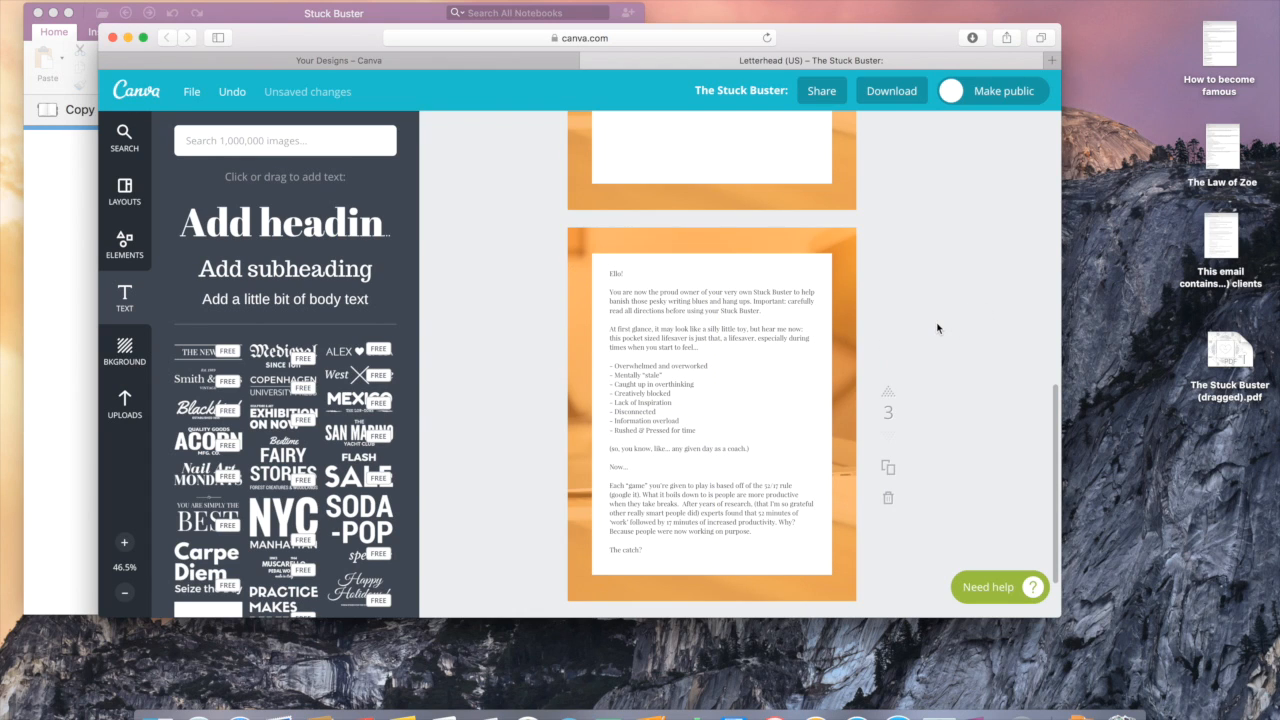
pyautogui.scroll(-3, 937, 328)
pyautogui.scroll(8, 937, 328)
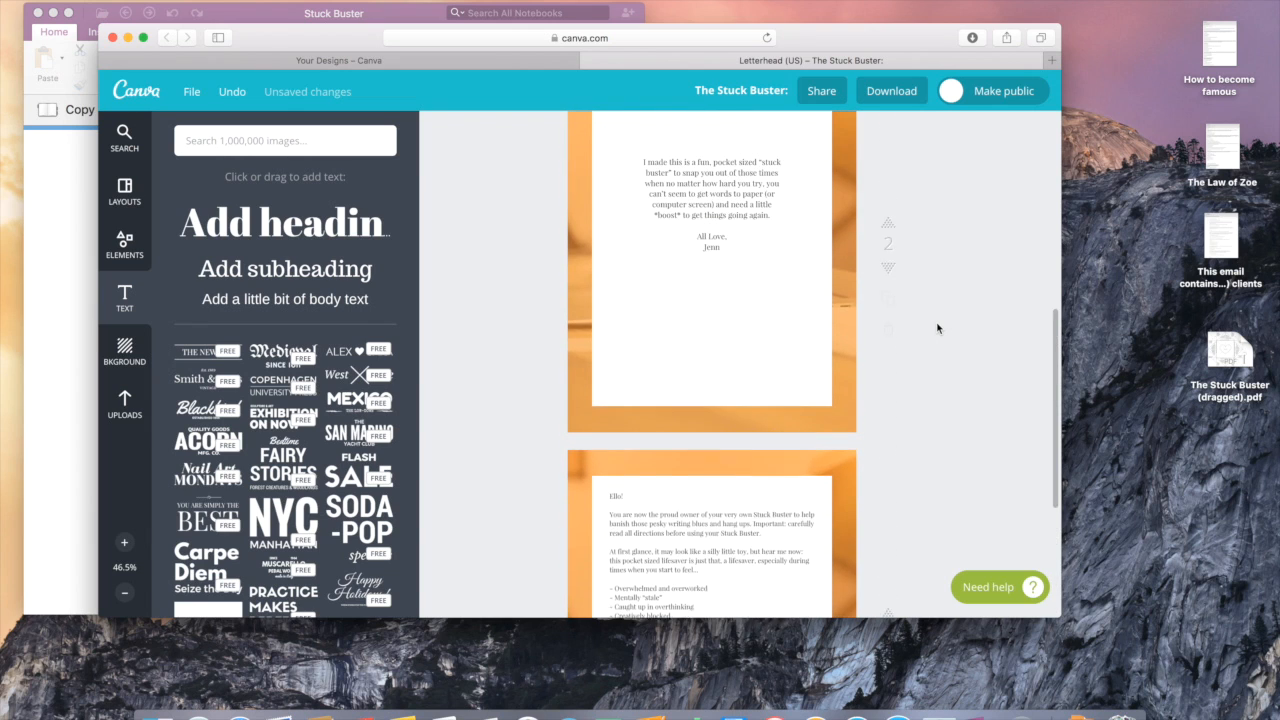
pyautogui.scroll(-4, 937, 328)
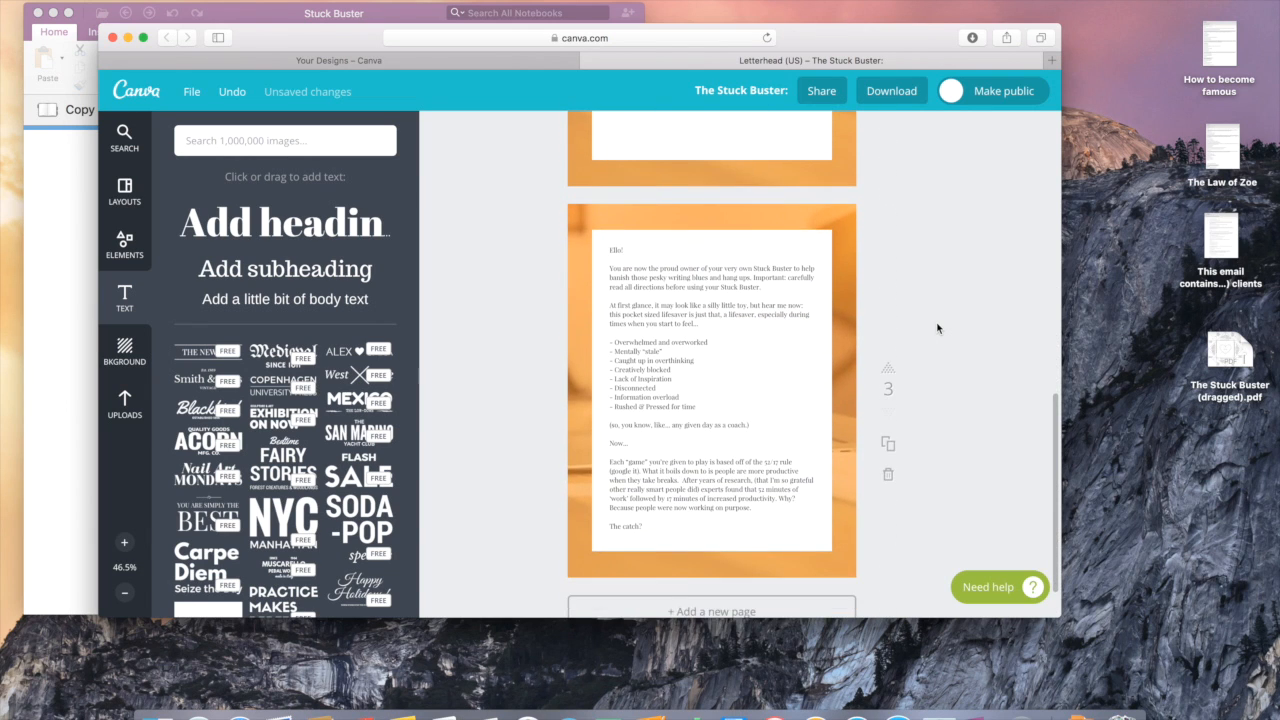
pyautogui.scroll(-2, 937, 328)
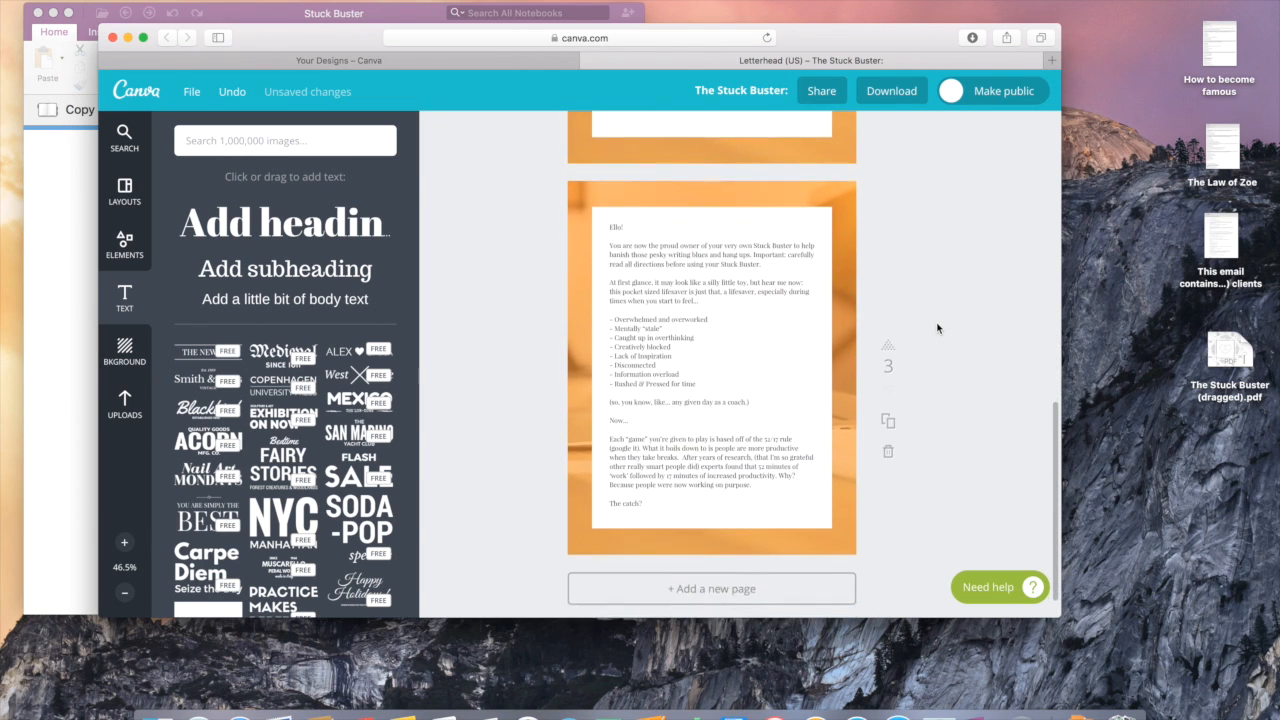
pyautogui.click(889, 413)
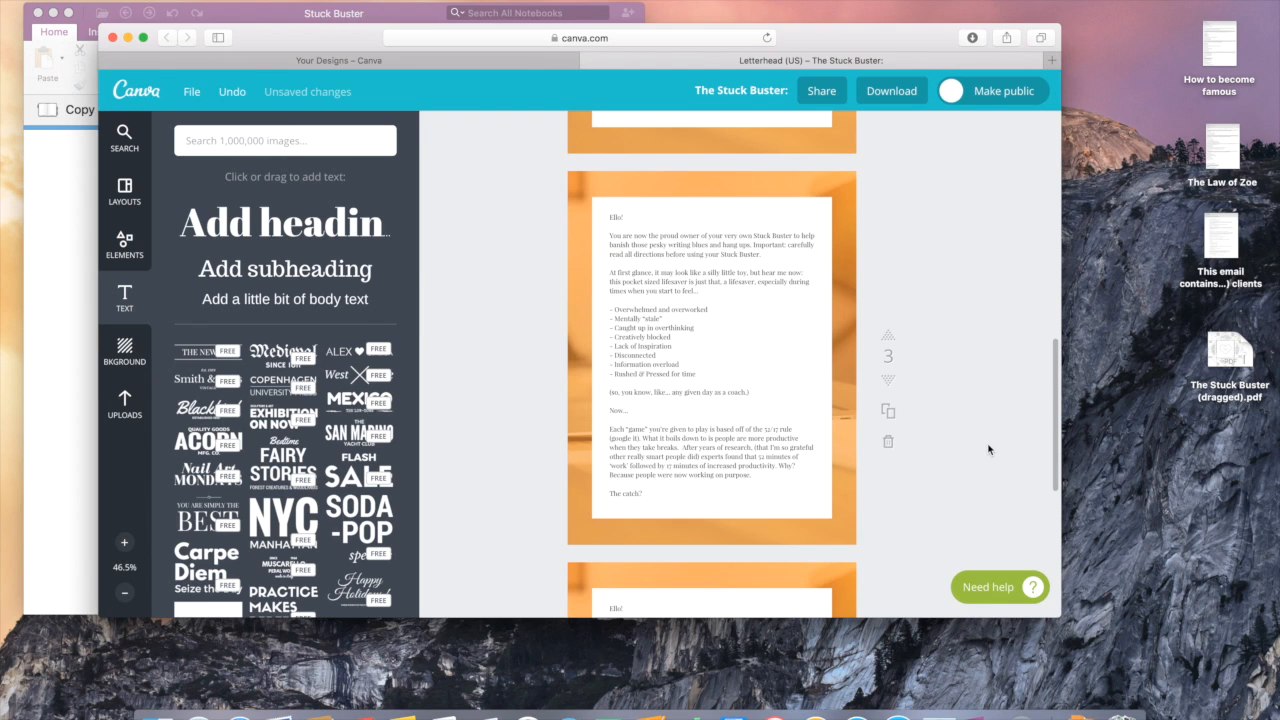
pyautogui.scroll(-5, 941, 506)
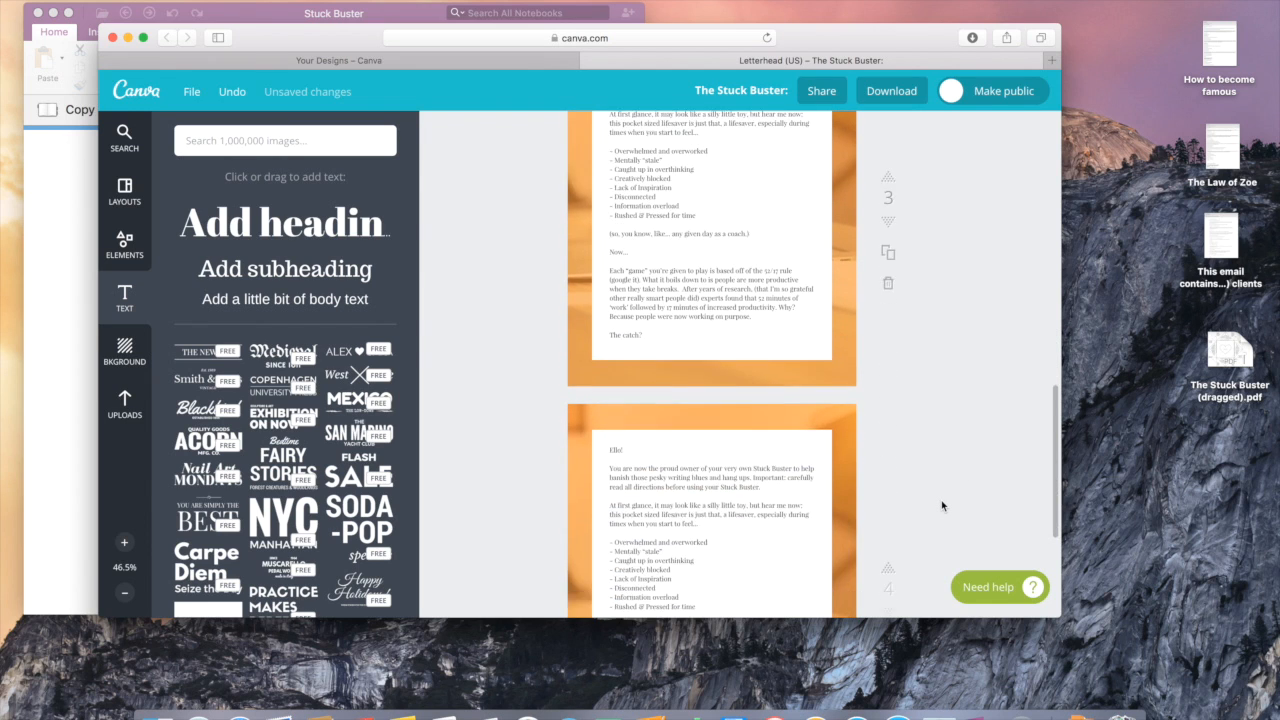
pyautogui.click(888, 544)
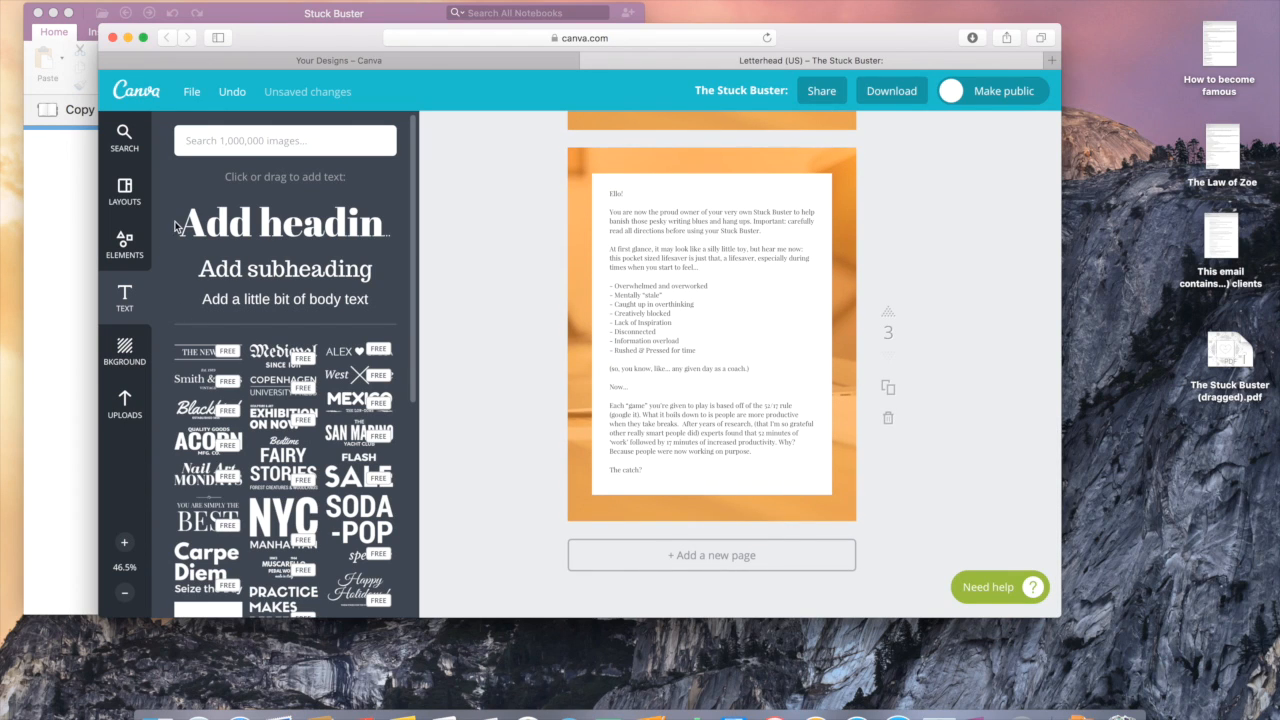
pyautogui.click(233, 303)
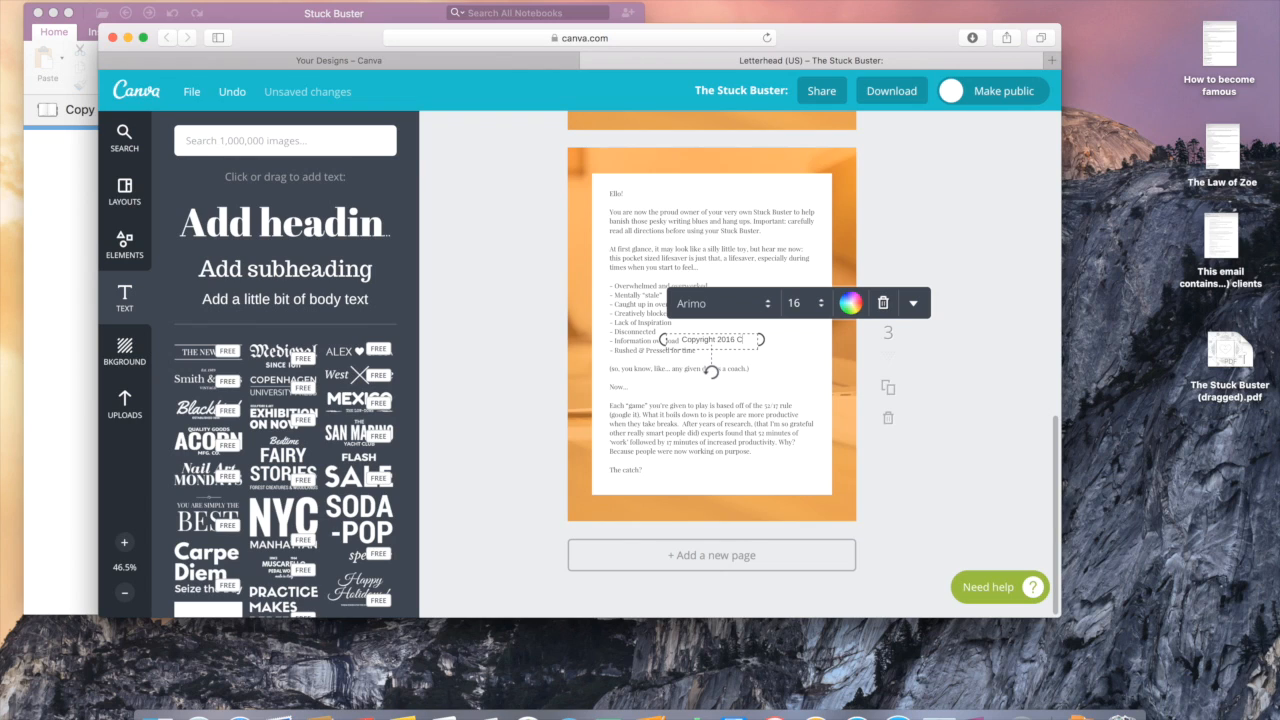
pyautogui.write('Coaches')
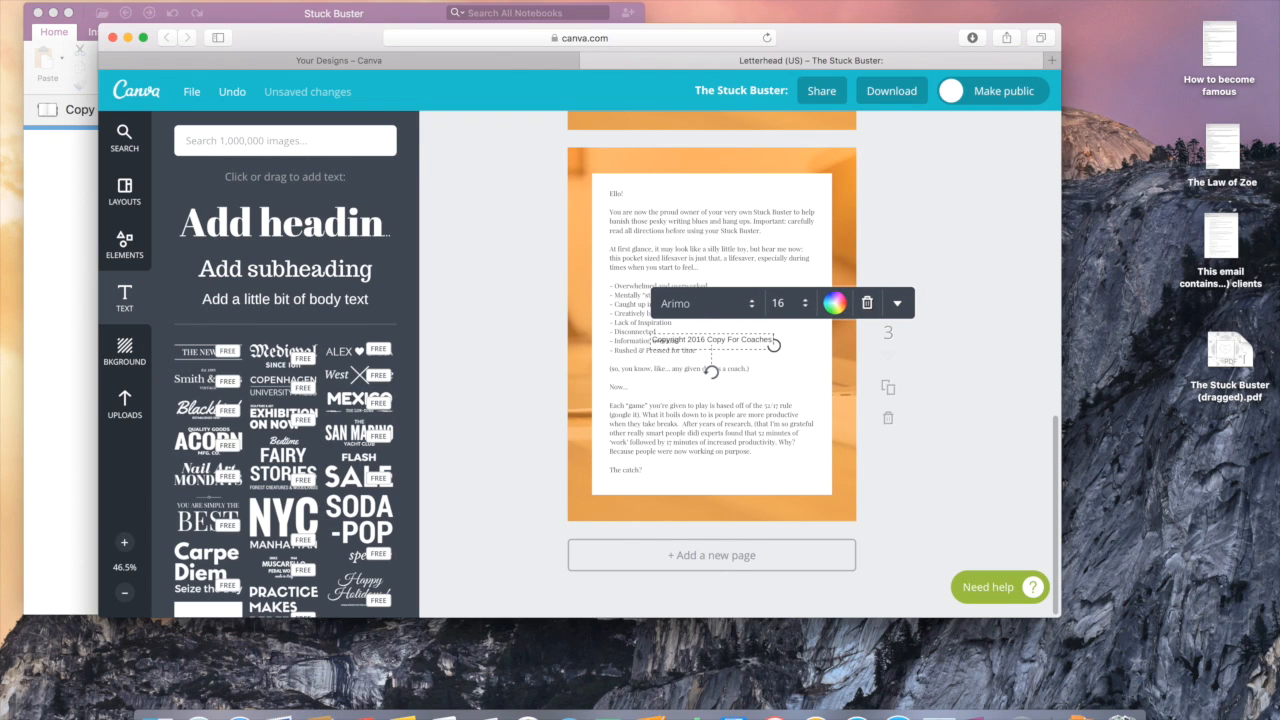
pyautogui.write(' | www.copyforc')
pyautogui.press('BackSpace')
pyautogui.press('BackSpace')
pyautogui.press('BackSpace')
pyautogui.write('forcoaches.com')
pyautogui.click(957, 406)
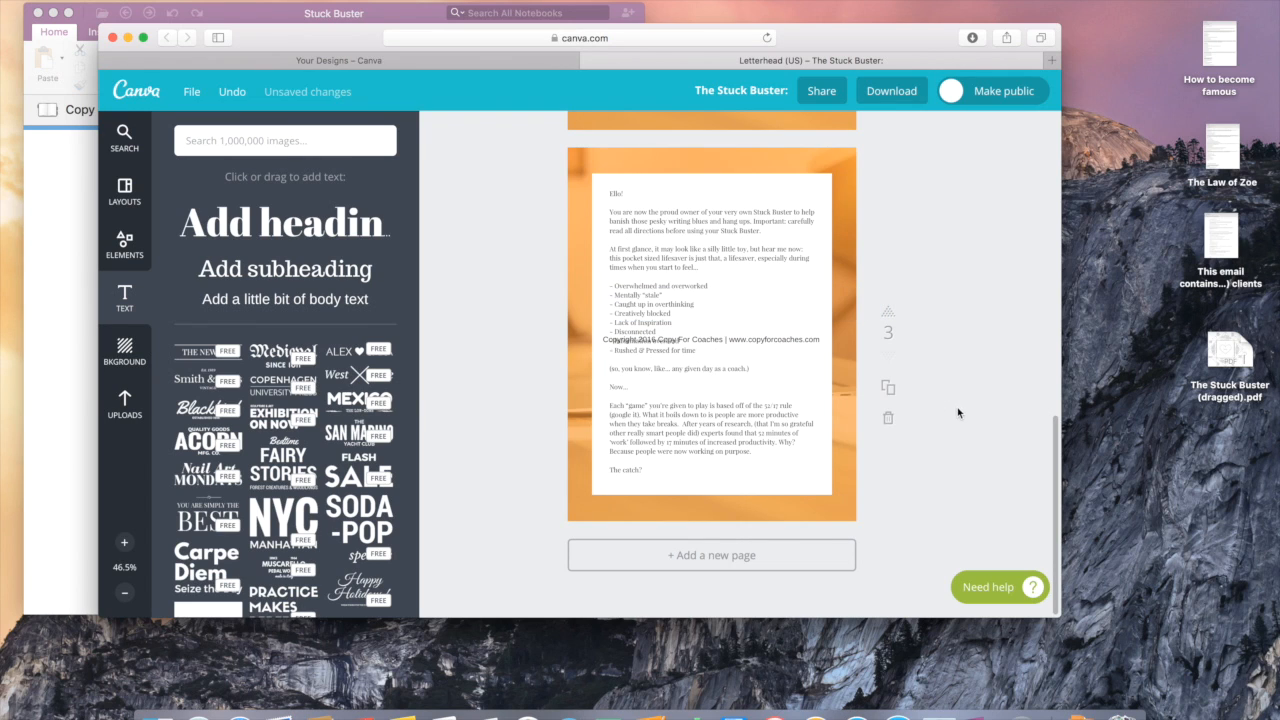
pyautogui.moveTo(777, 342); pyautogui.dragTo(781, 488)
pyautogui.click(737, 449)
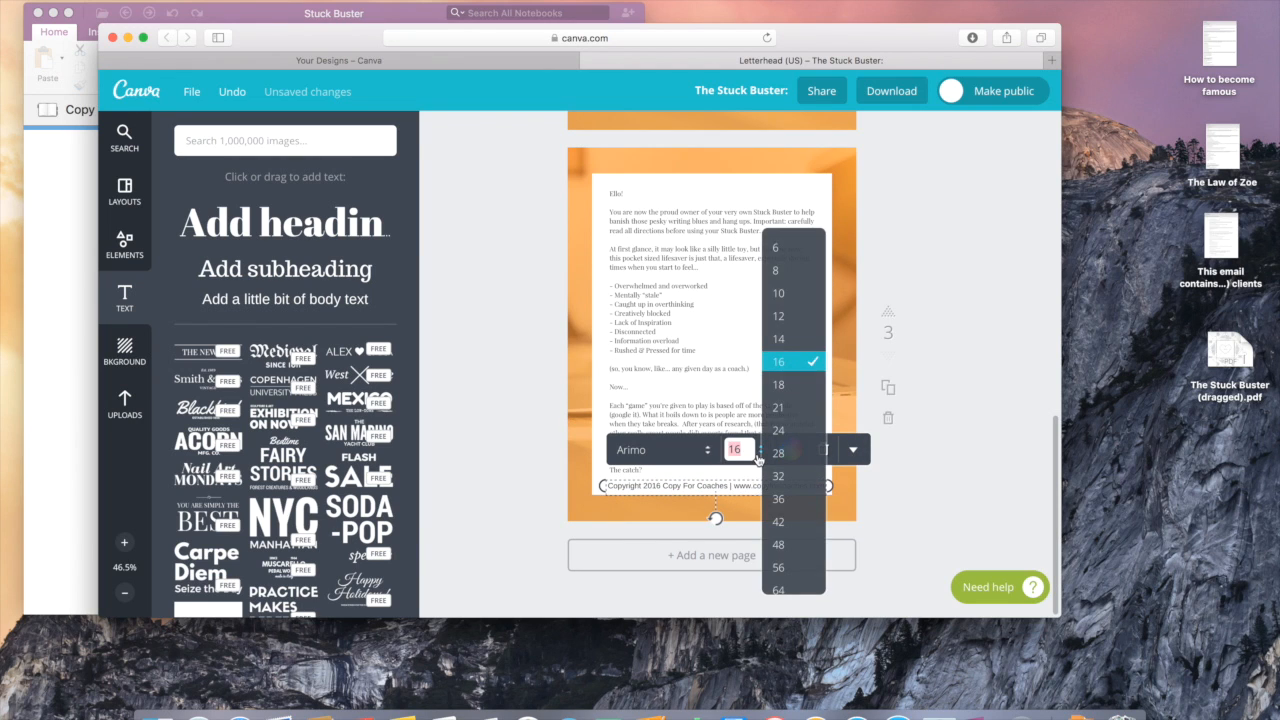
pyautogui.click(799, 300)
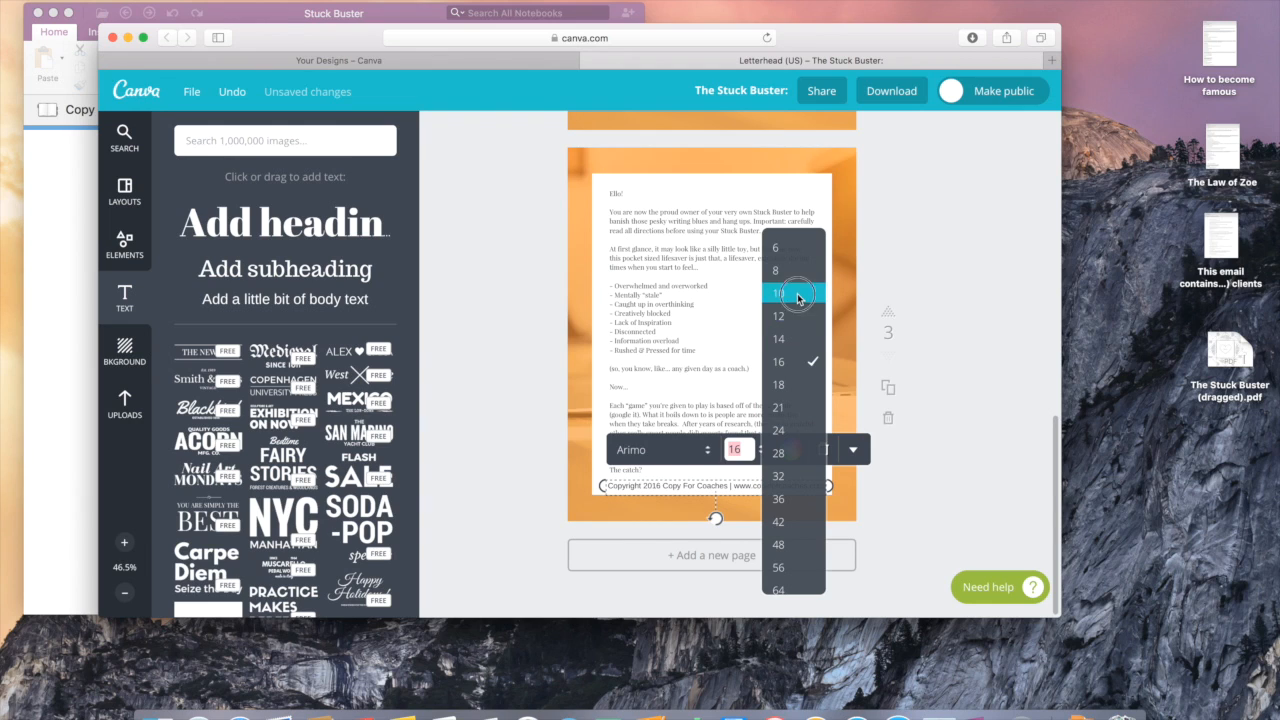
pyautogui.click(973, 460)
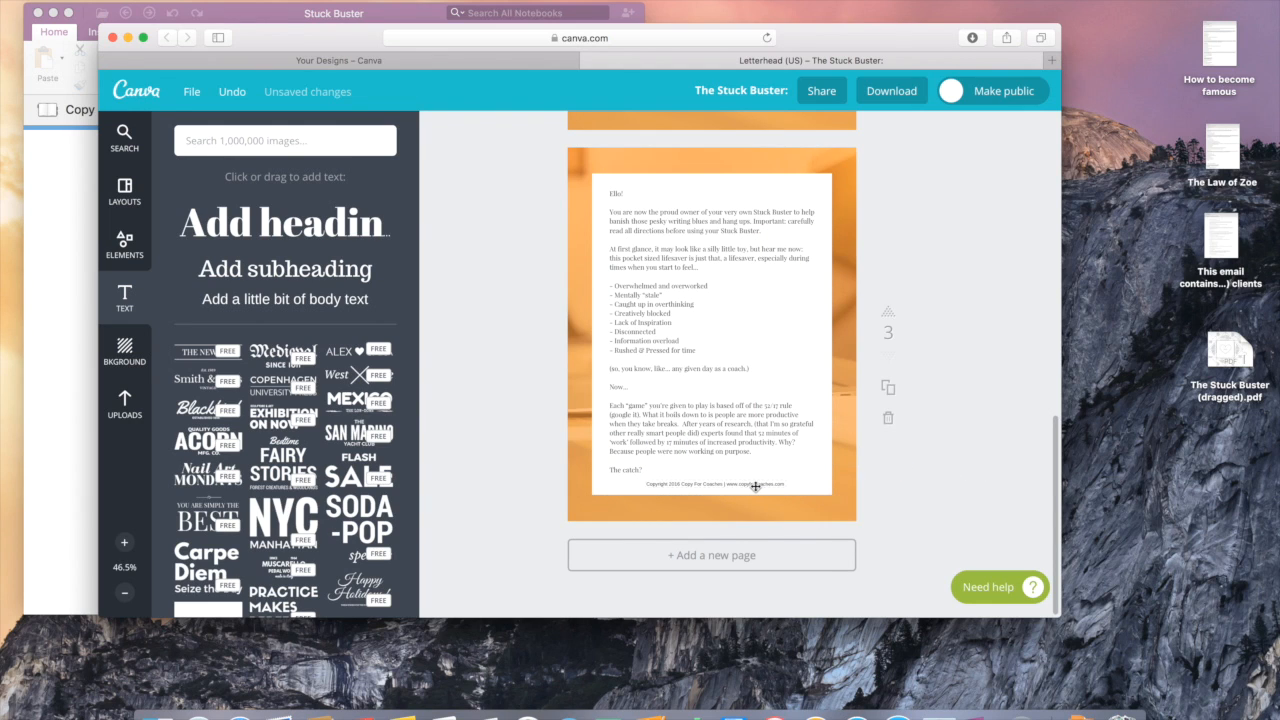
pyautogui.moveTo(755, 488); pyautogui.dragTo(753, 490)
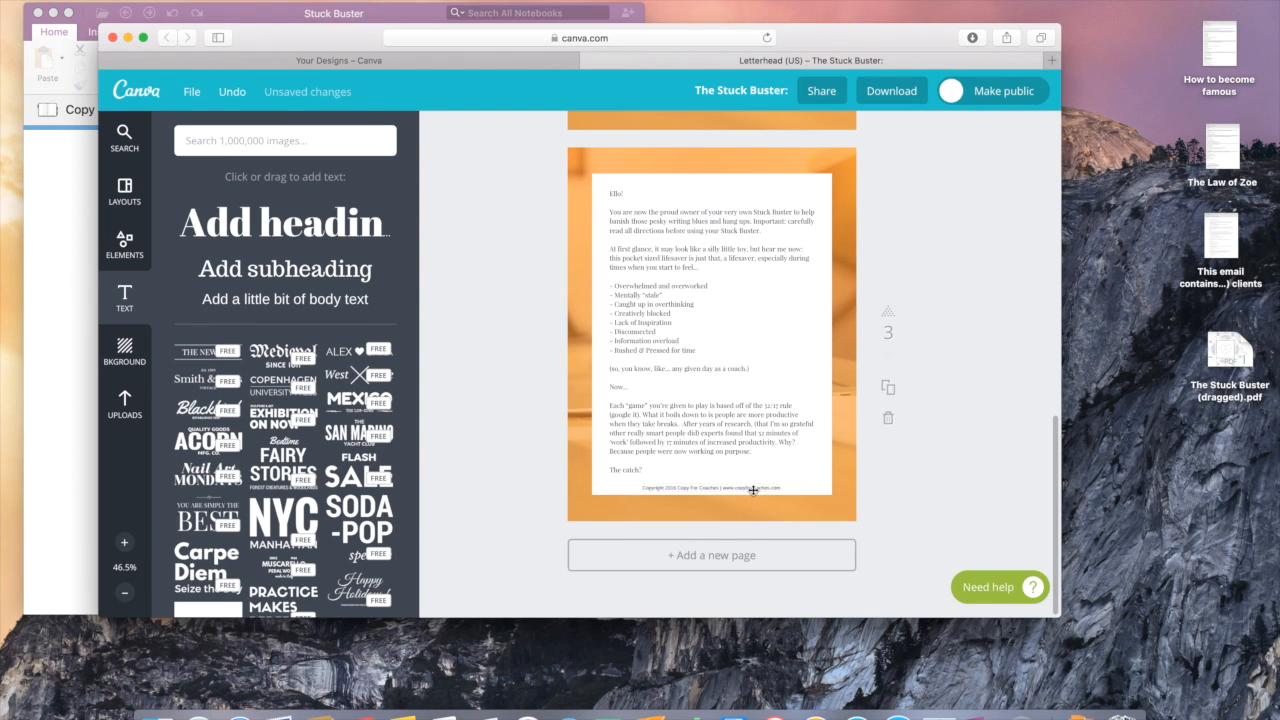
# Step: Duplicate the copyright line and drag the copy higher up the page
pyautogui.click(753, 490)
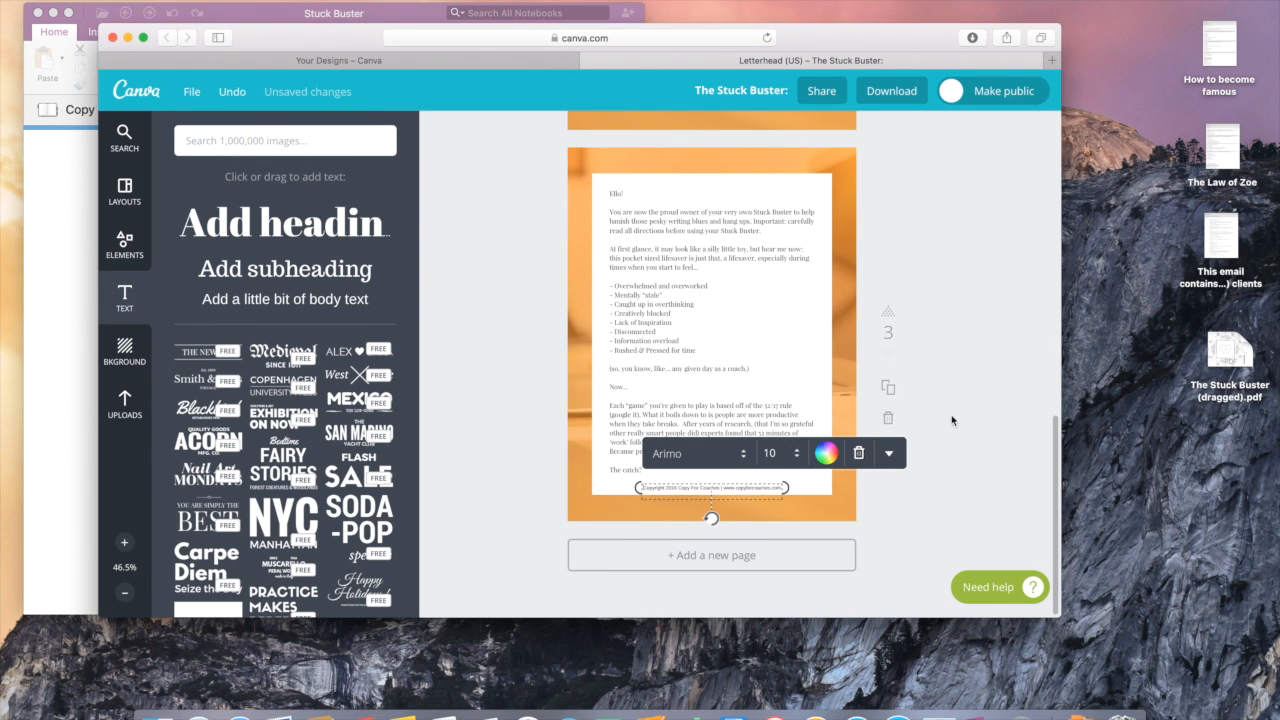
pyautogui.scroll(2, 952, 420)
pyautogui.click(887, 474)
pyautogui.scroll(-3, 876, 542)
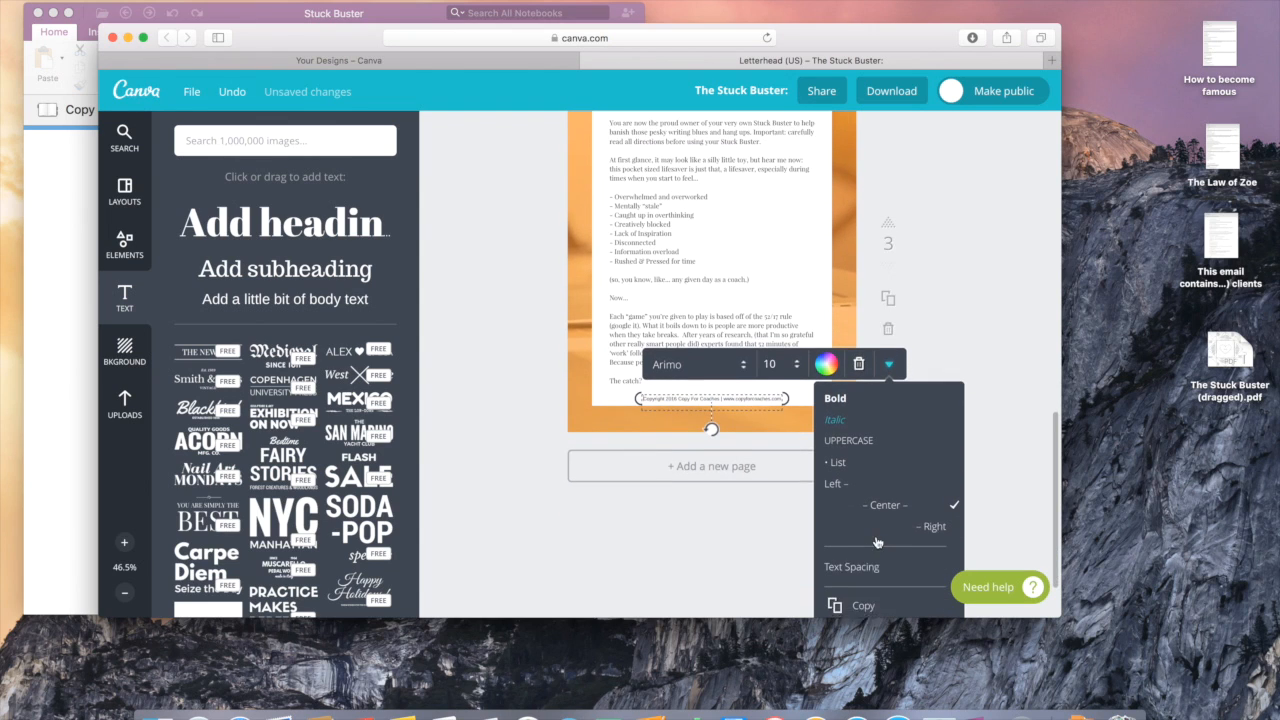
pyautogui.click(838, 585)
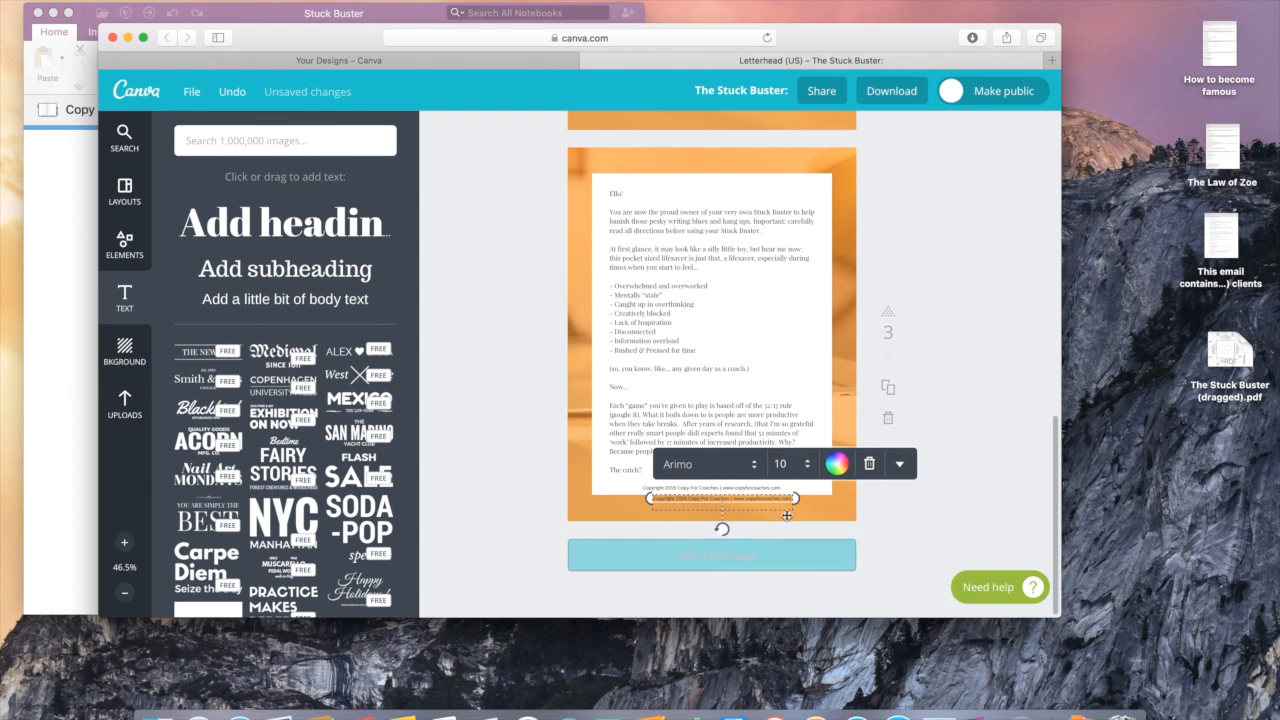
pyautogui.click(903, 524)
pyautogui.moveTo(774, 507); pyautogui.dragTo(762, 414)
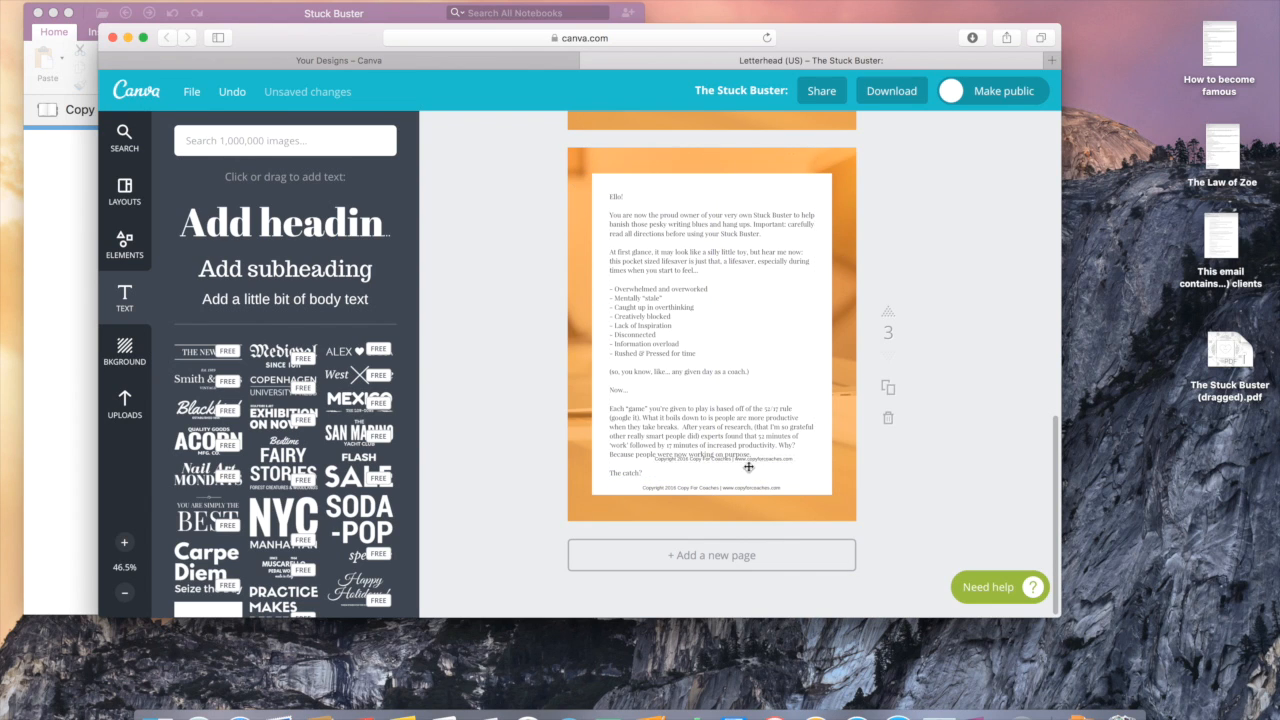
# Step: Move the duplicate copyright line to the bottom of page 2
pyautogui.moveTo(752, 460); pyautogui.dragTo(755, 313)
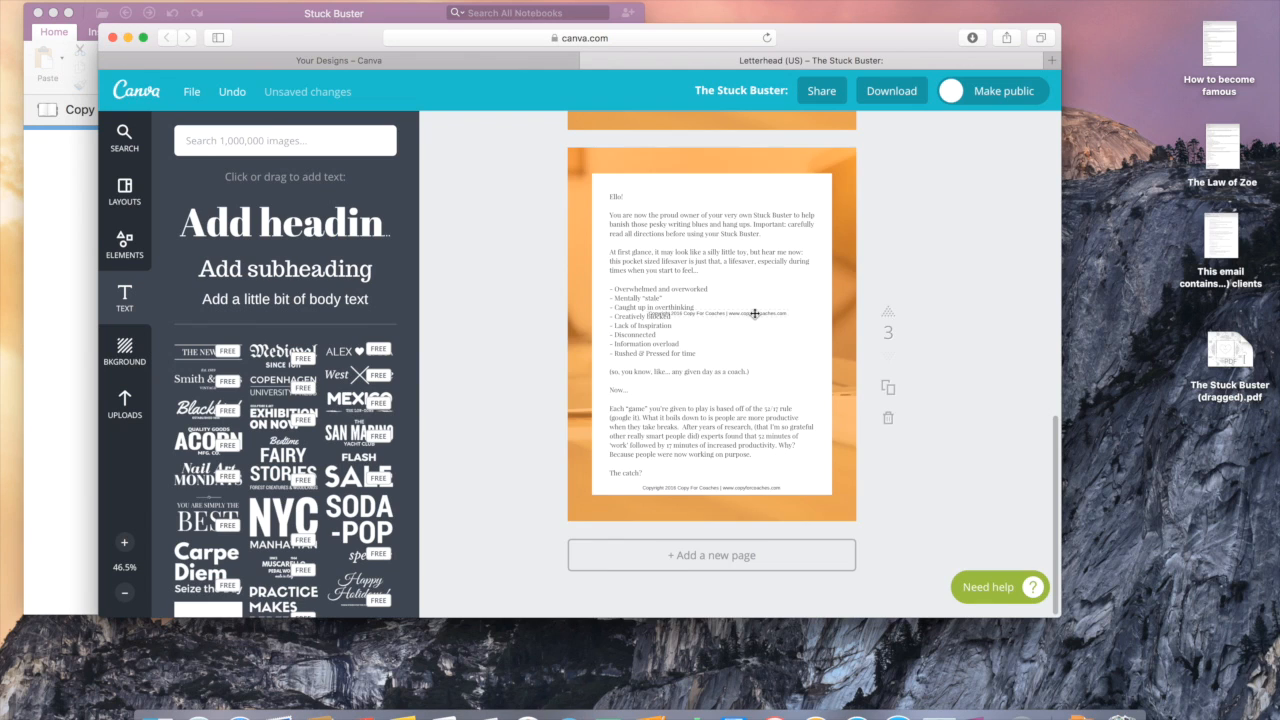
pyautogui.scroll(3, 755, 313)
pyautogui.moveTo(750, 479); pyautogui.dragTo(738, 257)
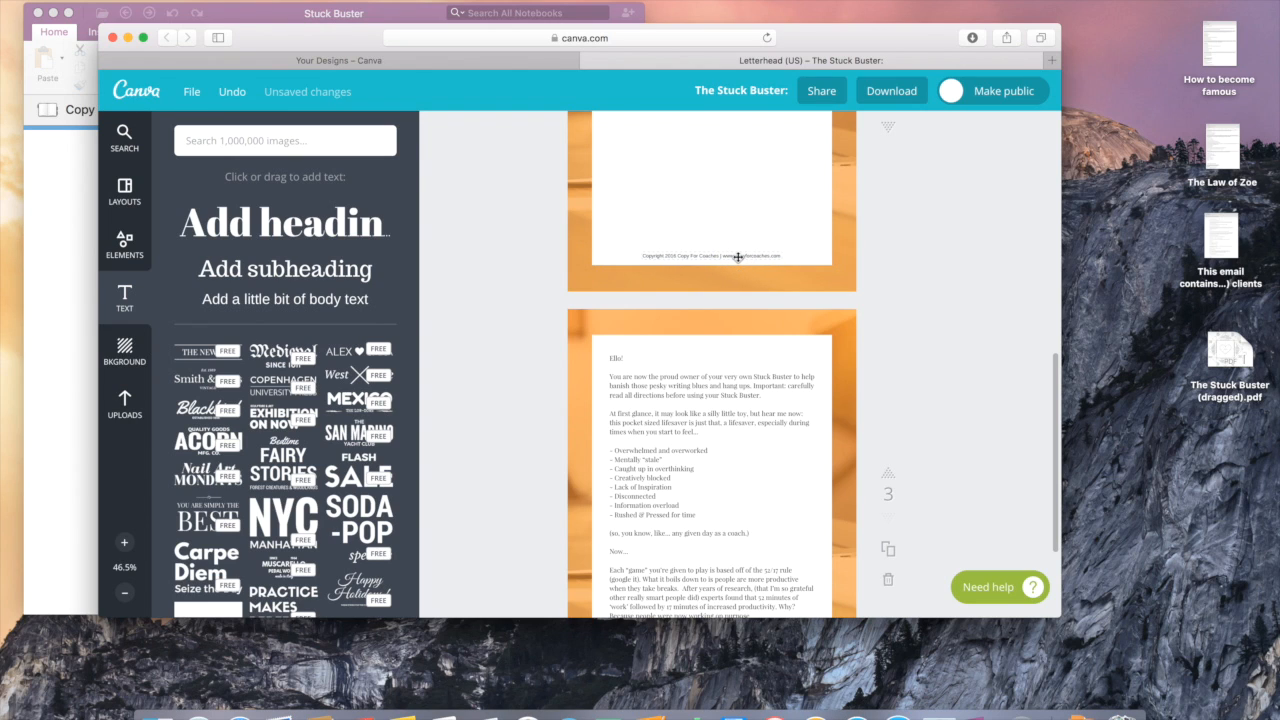
pyautogui.scroll(3, 948, 294)
pyautogui.scroll(1, 948, 294)
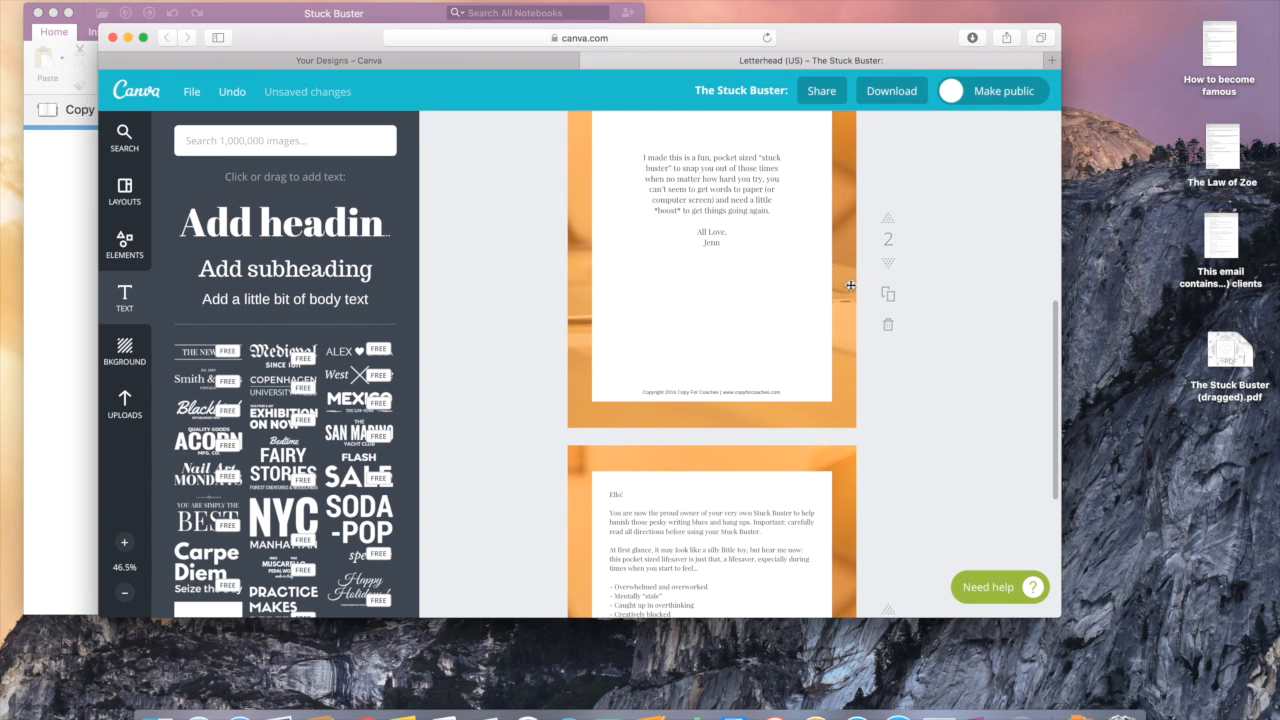
pyautogui.scroll(-5, 735, 545)
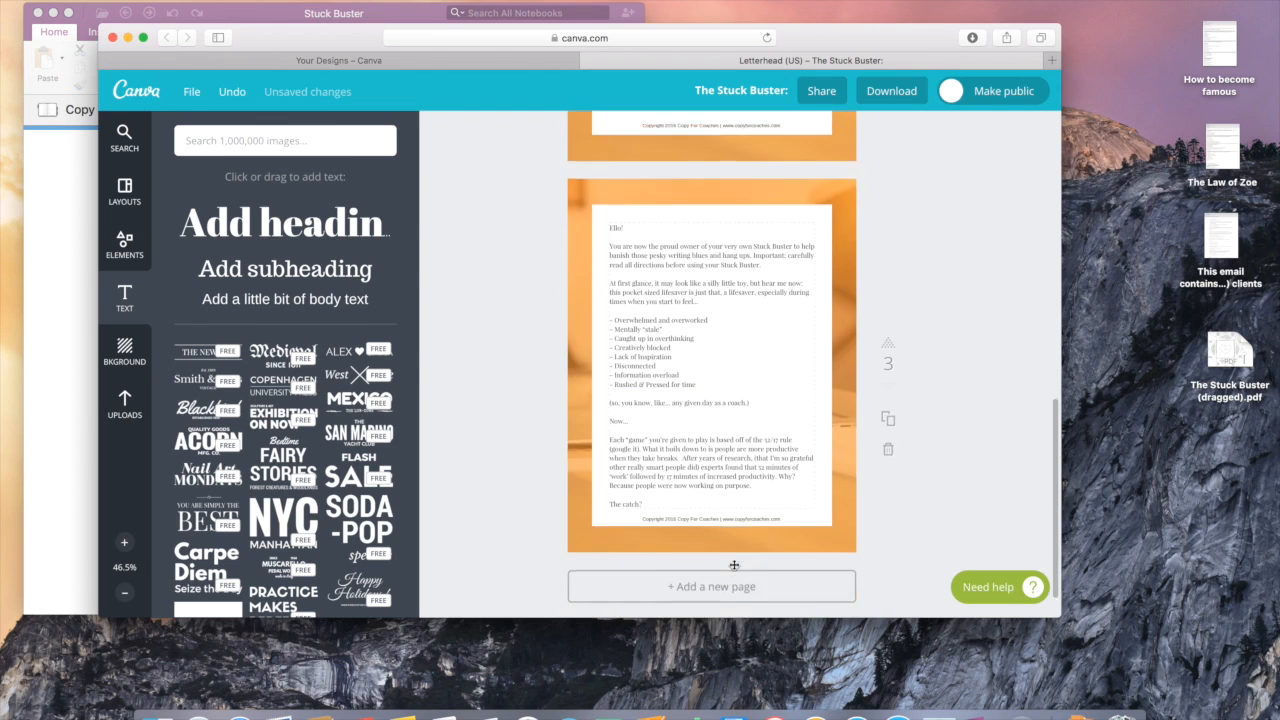
# Step: Duplicate page 3 as a new page 4 and select its letter text
pyautogui.click(889, 405)
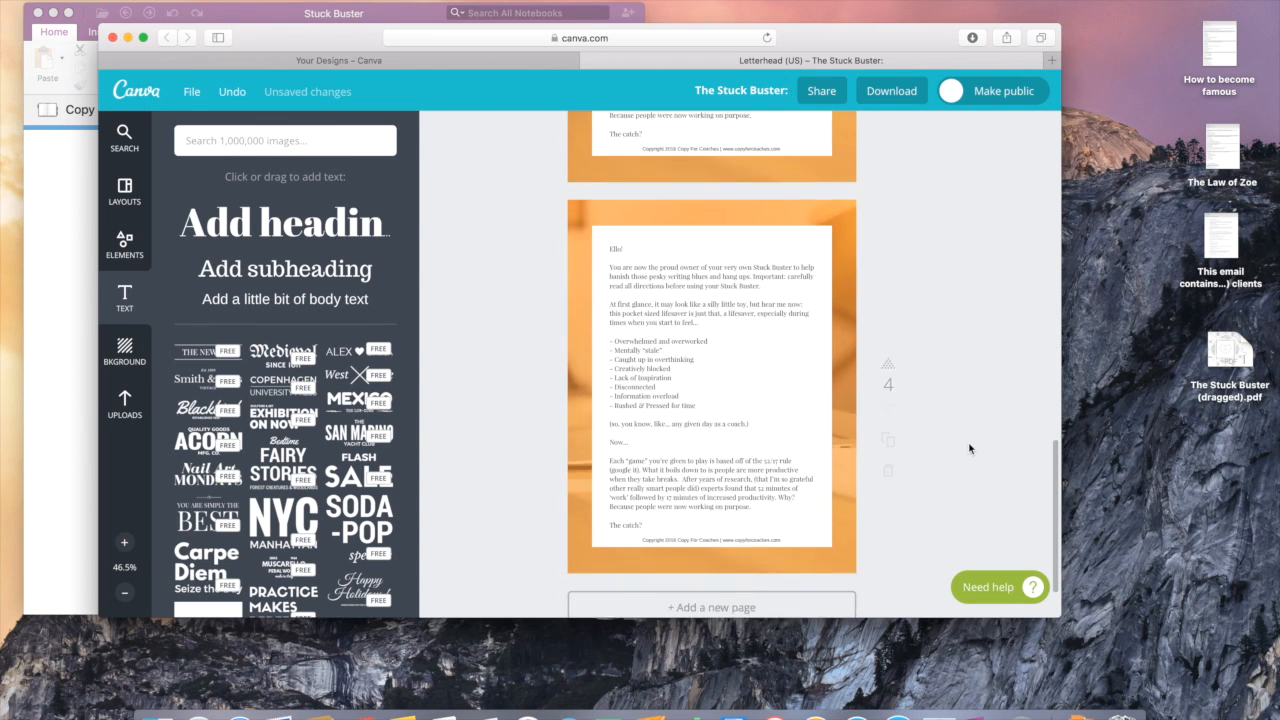
pyautogui.click(706, 453)
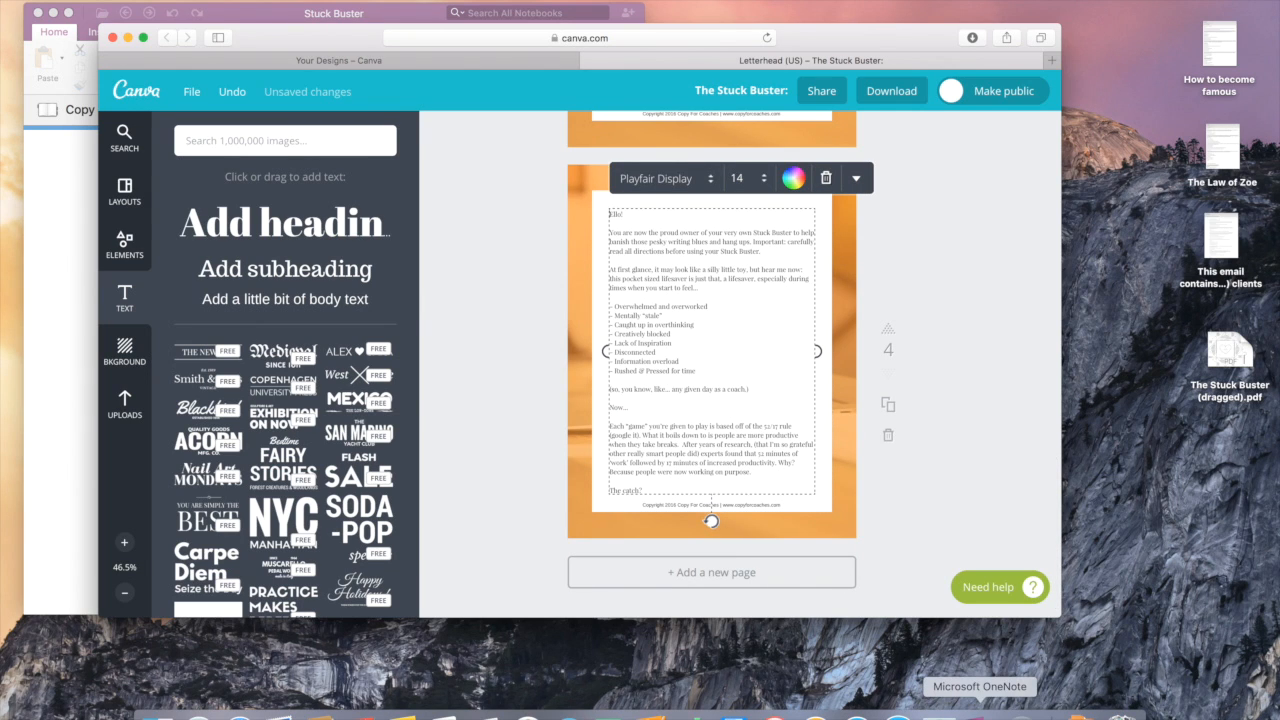
pyautogui.click(980, 714)
# Step: In OneNote, select the Eugene Schwartz passage from TAKE NOTE through 'Lettuce begin...'
pyautogui.scroll(-3, 435, 535)
pyautogui.scroll(-6, 435, 535)
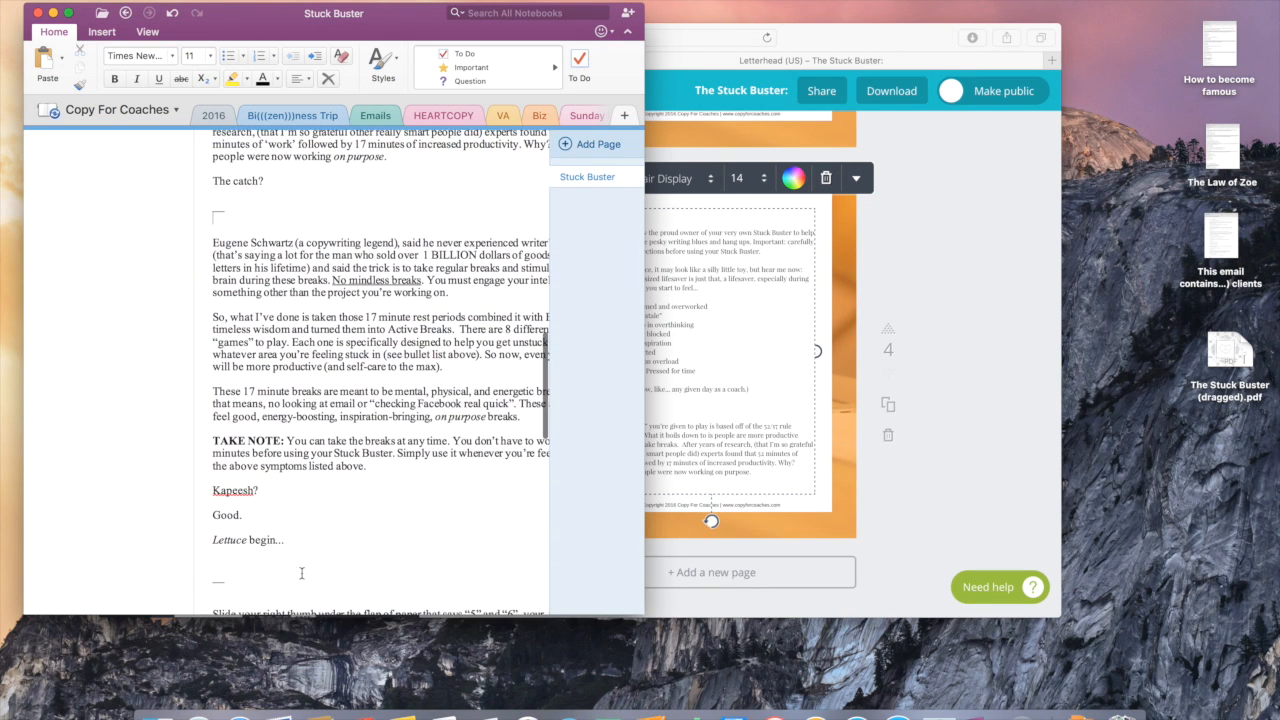
pyautogui.tripleClick(280, 538)
pyautogui.scroll(-1, 310, 545)
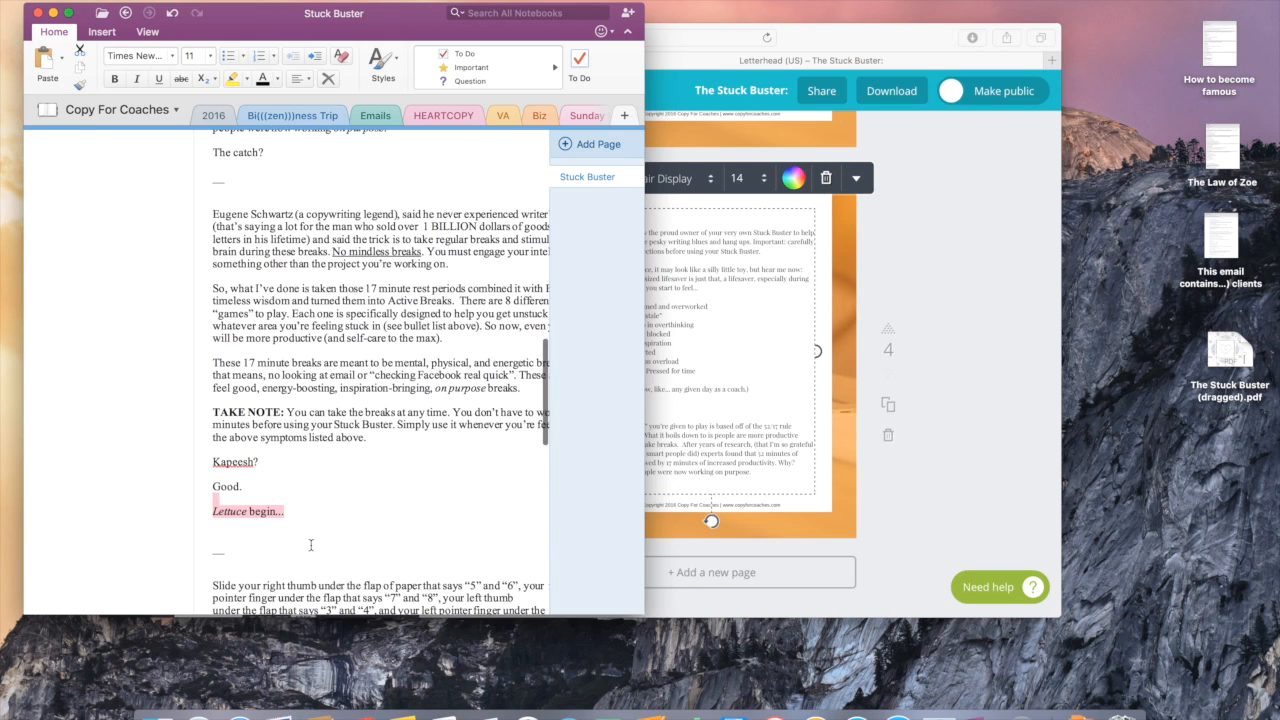
pyautogui.click(311, 545)
pyautogui.scroll(-1, 311, 545)
pyautogui.scroll(1, 303, 474)
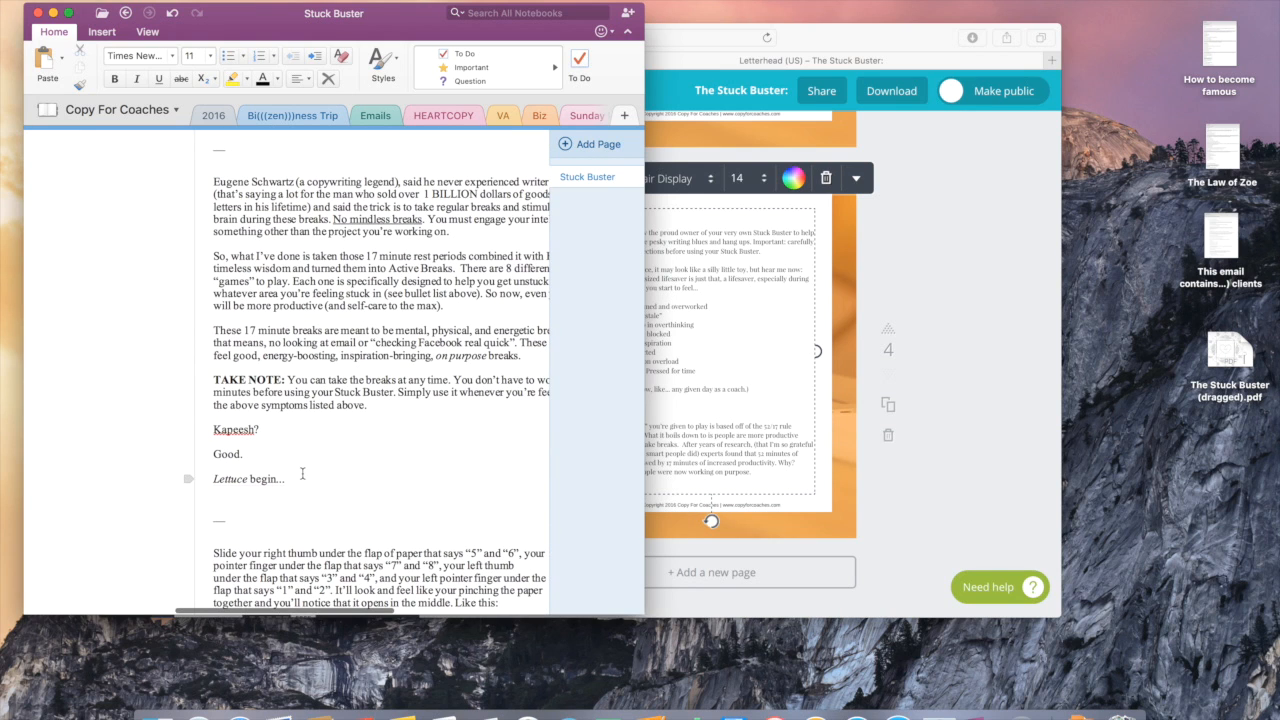
pyautogui.doubleClick(302, 474)
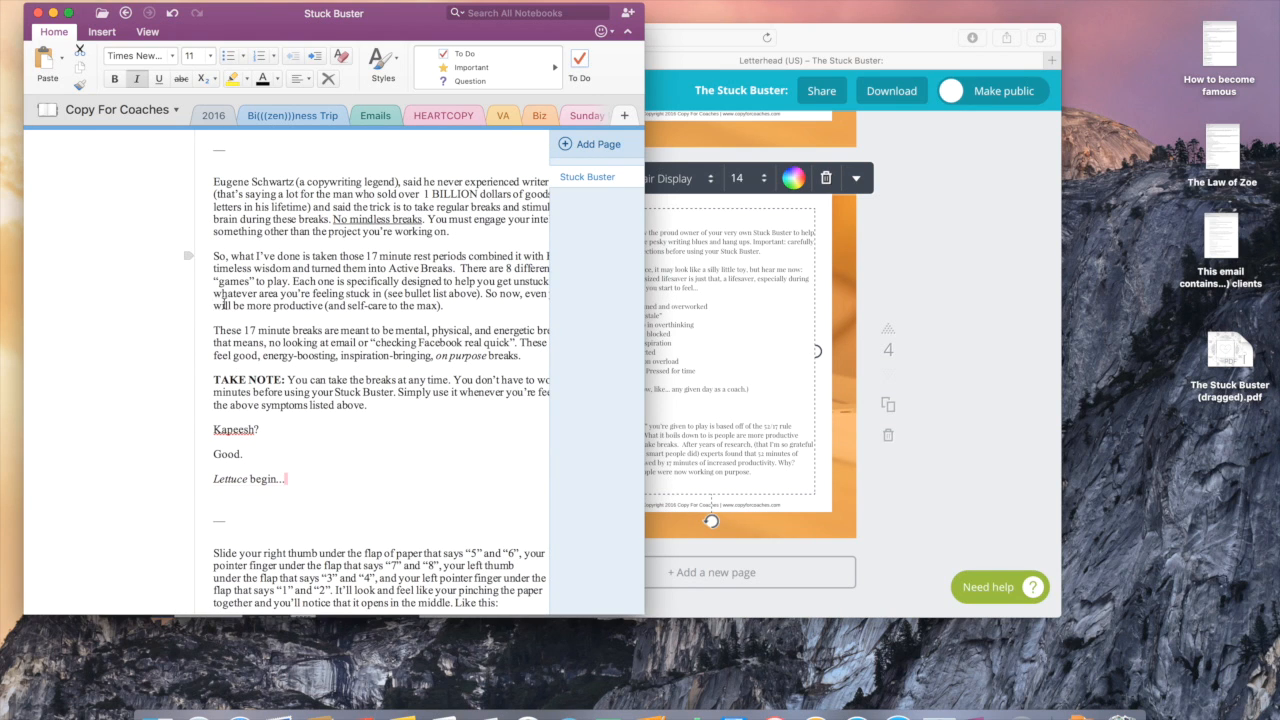
pyautogui.moveTo(286, 479); pyautogui.dragTo(213, 184)
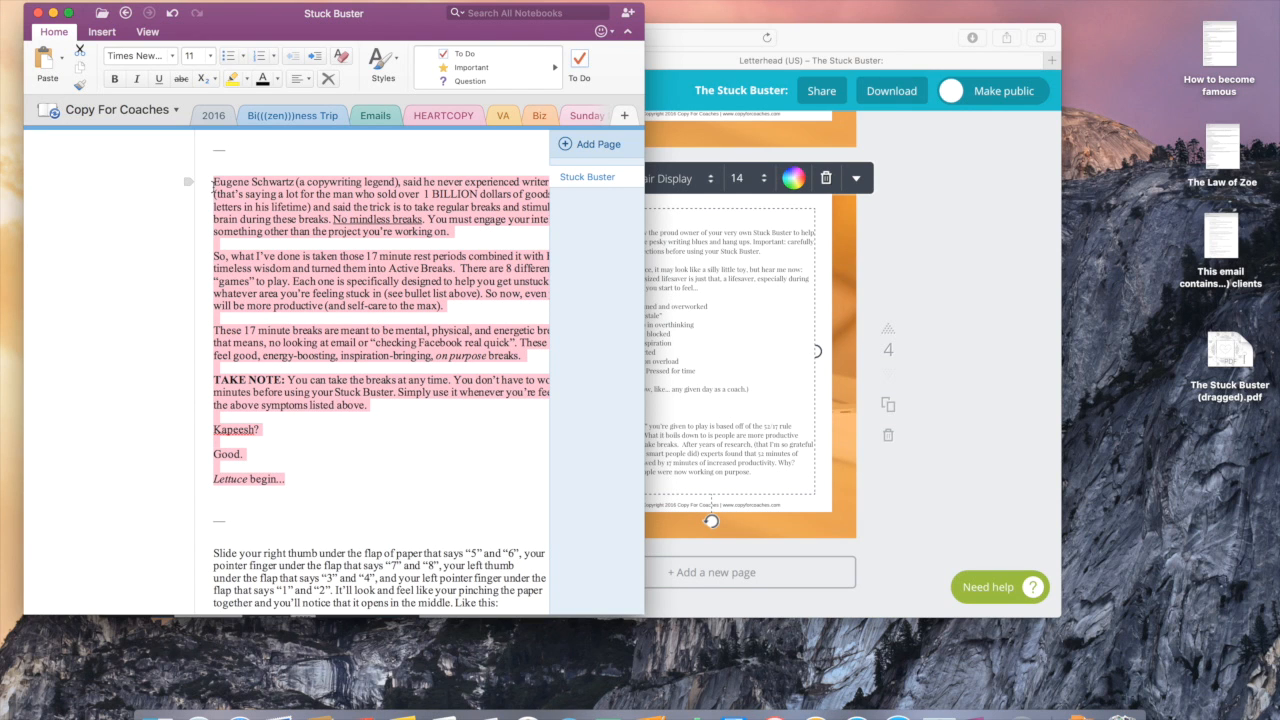
# Step: Paste the passage over all of page 4's existing body text in Canva
pyautogui.click(740, 356)
pyautogui.moveTo(654, 489); pyautogui.dragTo(612, 215)
pyautogui.write('Eugene Schwartz (a copywriting legend), said he never experienced writer\'s block (that\'s saying a lot for the man who sold over 1 BILLION dollars of goods via sales letters in his lifetime) and said the trick is to take regular breaks and stimulate your brain during these breaks. No mindless breaks. You must engage your intelligence on something other than the project you\'re working on.  So, what I\'ve done is taken those 17 minute rest periods combined it with Eugene\'s timeless wisdom and turned them into Active Breaks. There are 8 different types of "games" to play. Each one is specifically designed to help you get unstuck from whatever area you\'re feeling stuck in (see bullet list above). So now, even your breaks will be more productive (and self-care to the max).  These 17 minute breaks are meant to be mental, physical, and energetic breaks. So that means, no looking at email or "checking Facebook real quick". These are true feel good, energy-boosting, inspiration-bringing, on purpose breaks.  TAKE NOTE: You can take the breaks at any time. You don\'t have to work 52 minutes before using your Stuck Buster. Simply use it whenever you\'re feeling any of the above symptoms listed above.  Kapeesh?  Good.  Lettuce begin.')
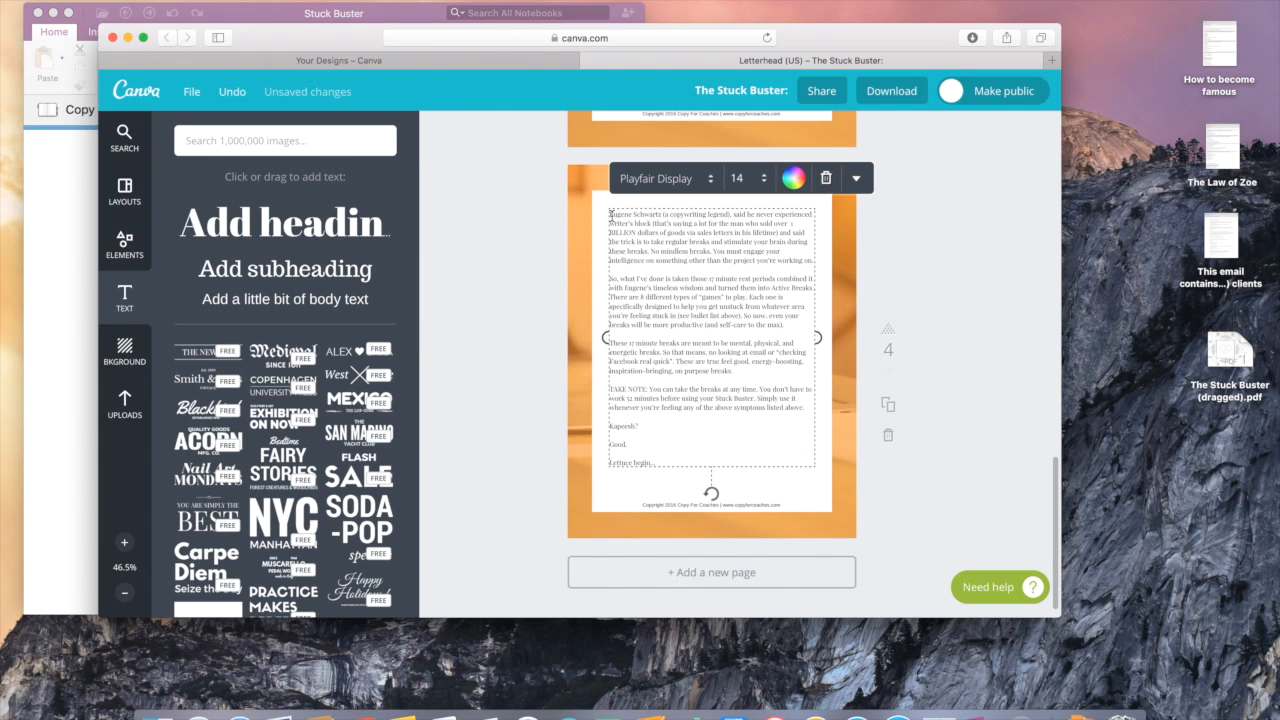
# Step: Duplicate page 4 as a new page 5
pyautogui.click(963, 346)
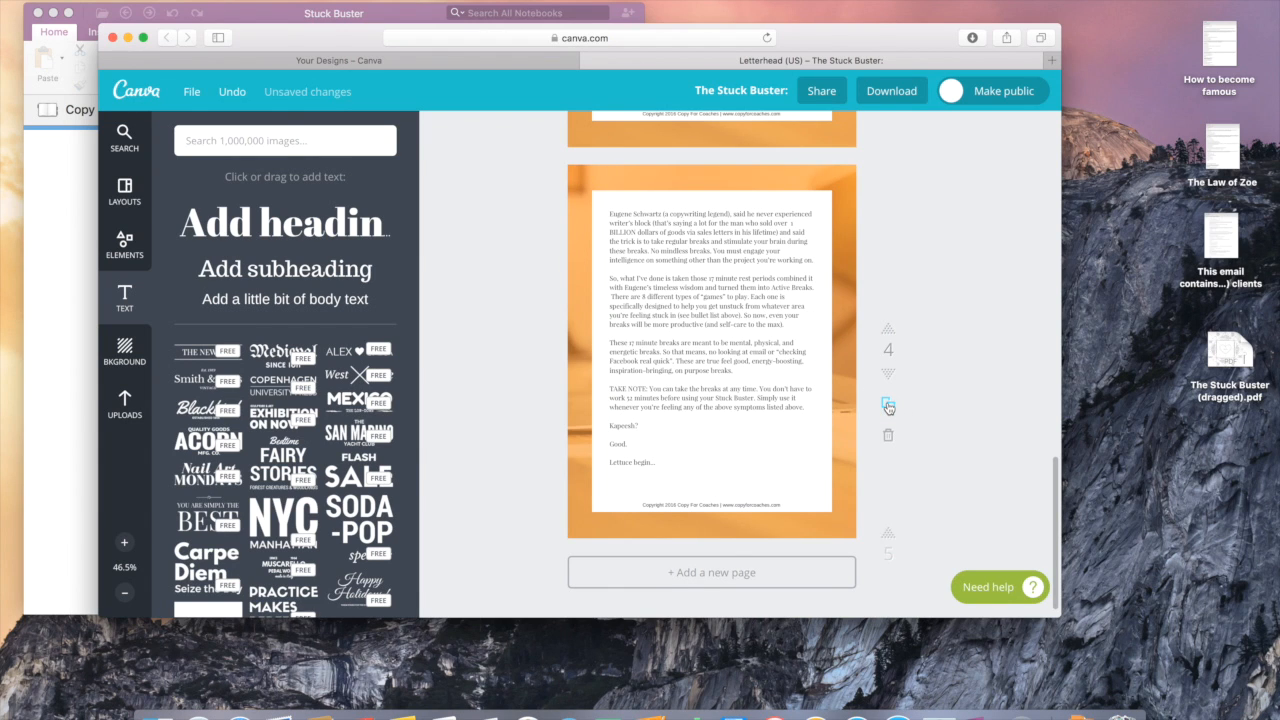
pyautogui.click(887, 405)
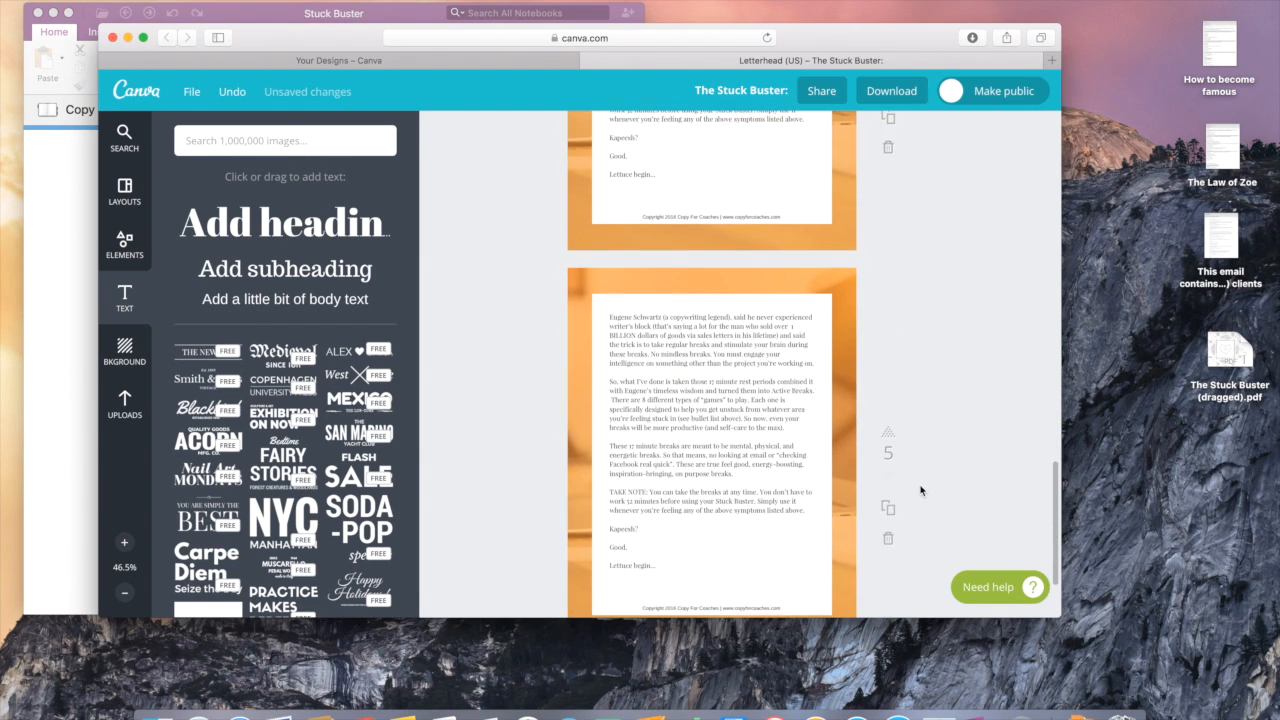
pyautogui.click(986, 710)
# Step: Replace page 5's body text with the OneNote instructions starting 'Slide your right thumb'
pyautogui.click(292, 495)
pyautogui.scroll(-5, 363, 493)
pyautogui.scroll(-2, 364, 493)
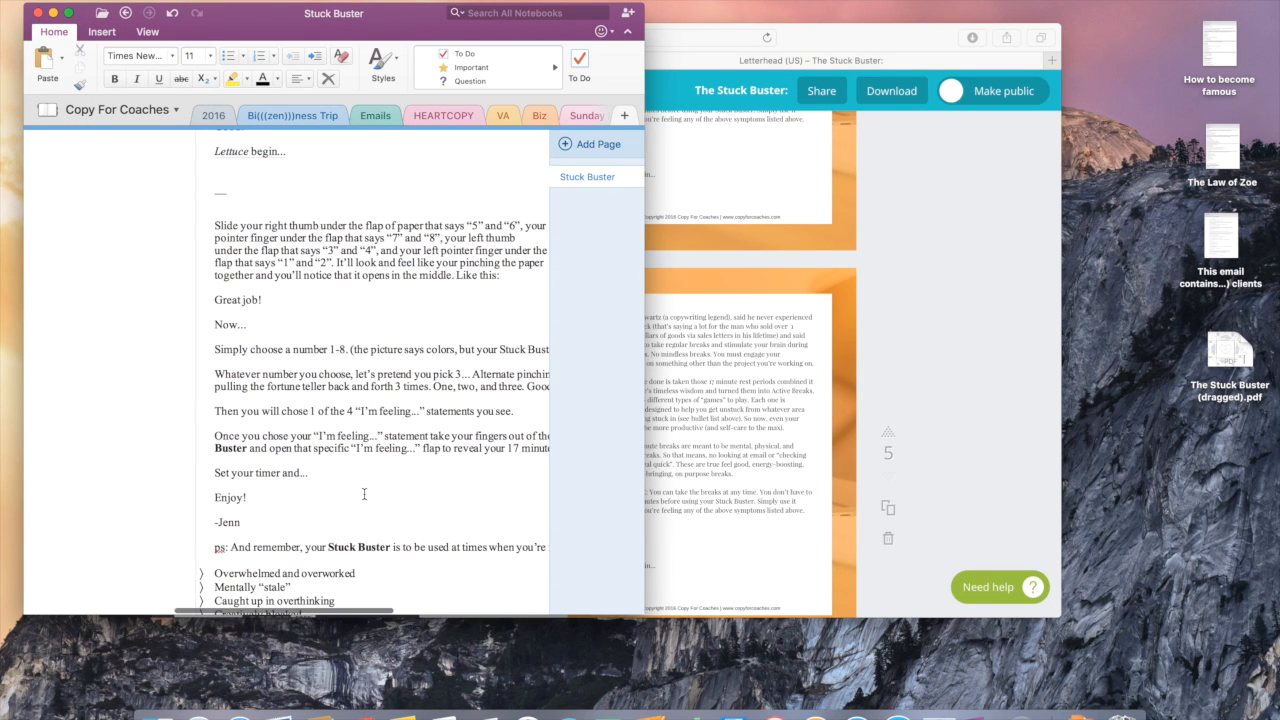
pyautogui.moveTo(215, 226); pyautogui.dragTo(360, 525)
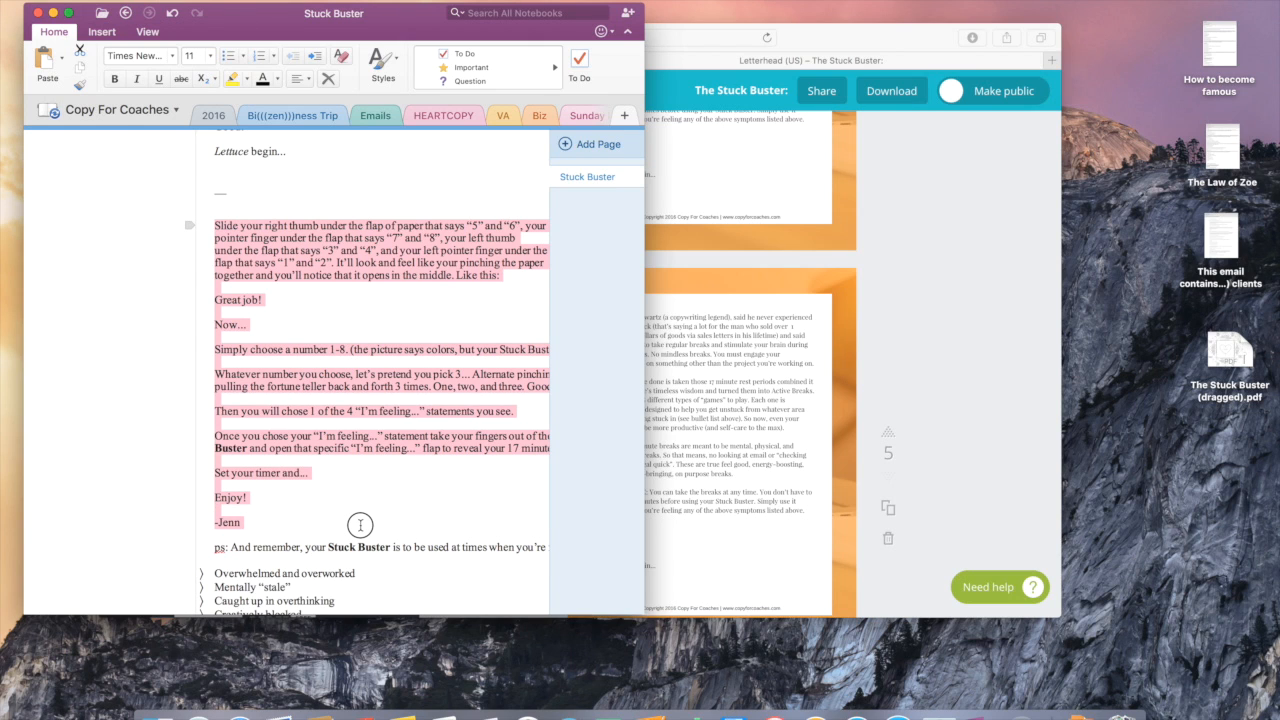
pyautogui.moveTo(360, 525); pyautogui.dragTo(447, 351)
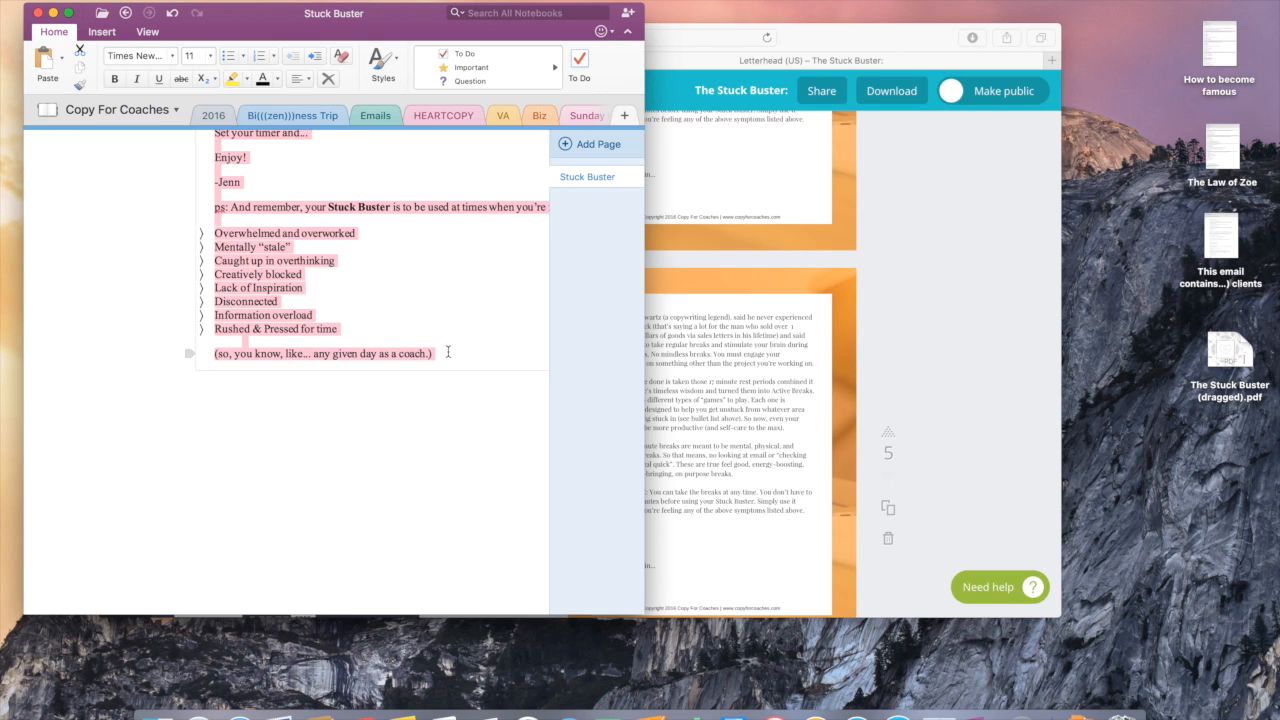
pyautogui.click(717, 487)
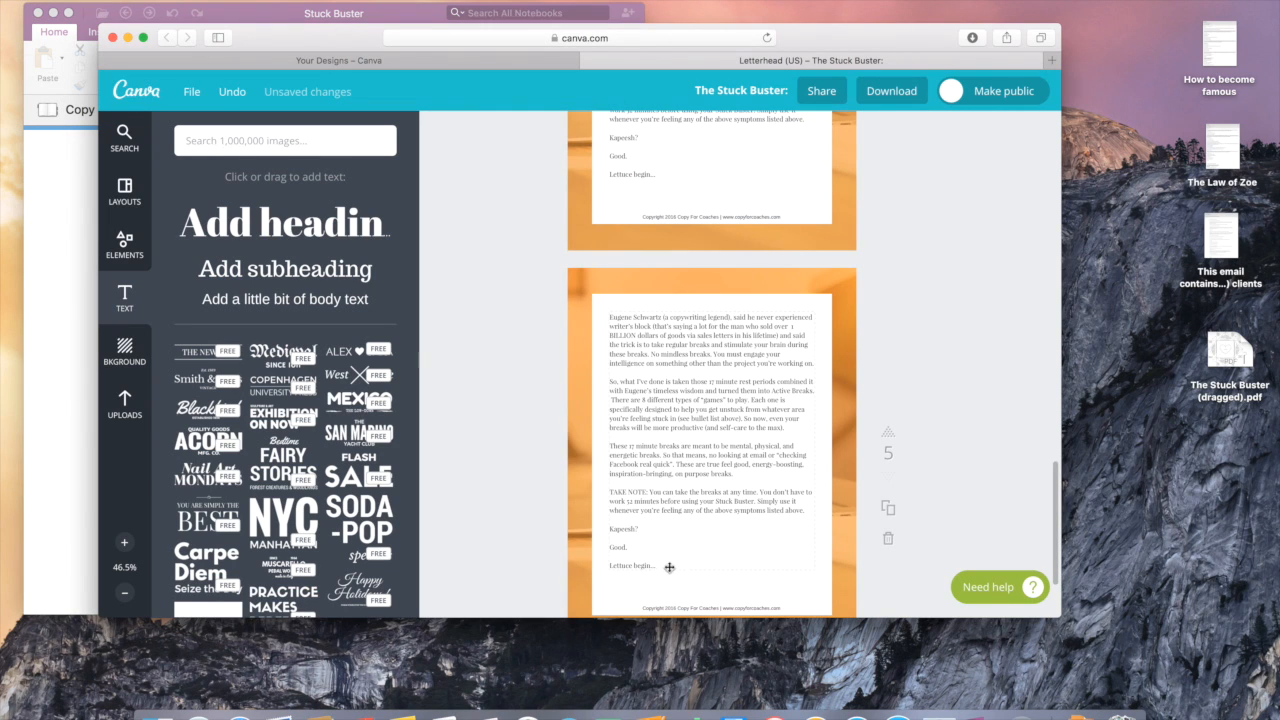
pyautogui.click(660, 477)
pyautogui.moveTo(666, 551); pyautogui.dragTo(612, 319)
pyautogui.press('BackSpace')
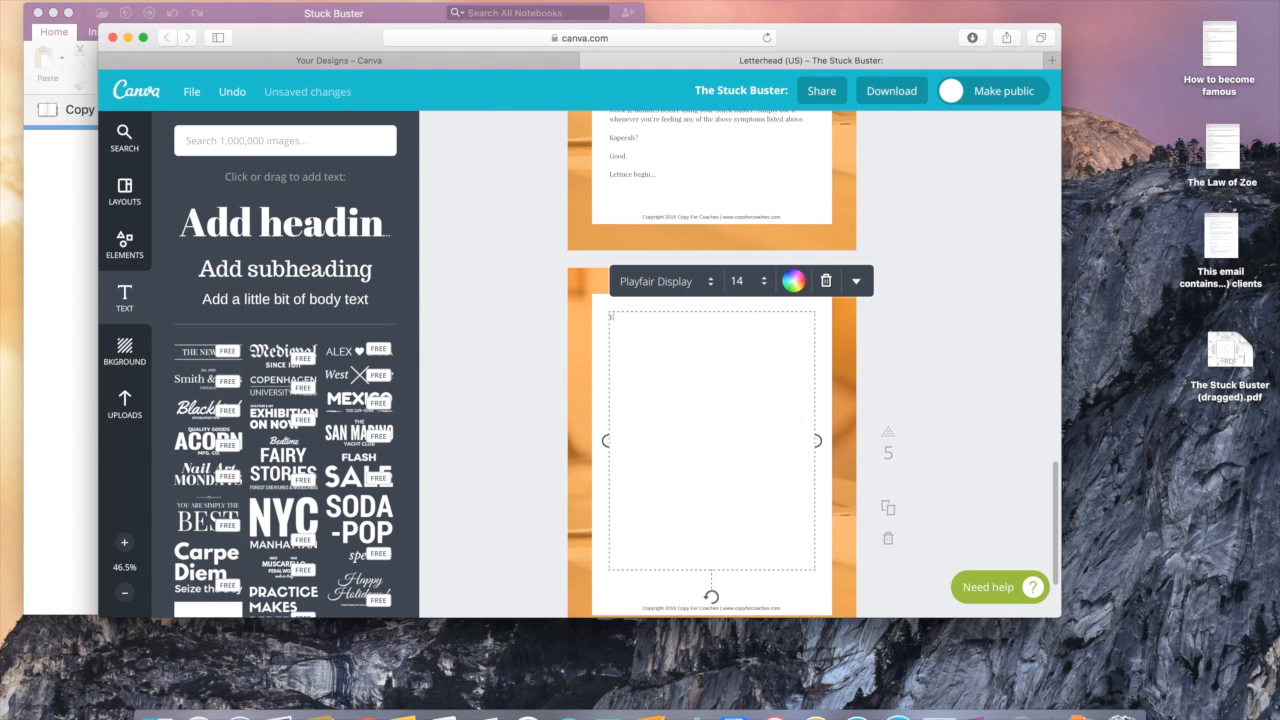
pyautogui.press('super+v')
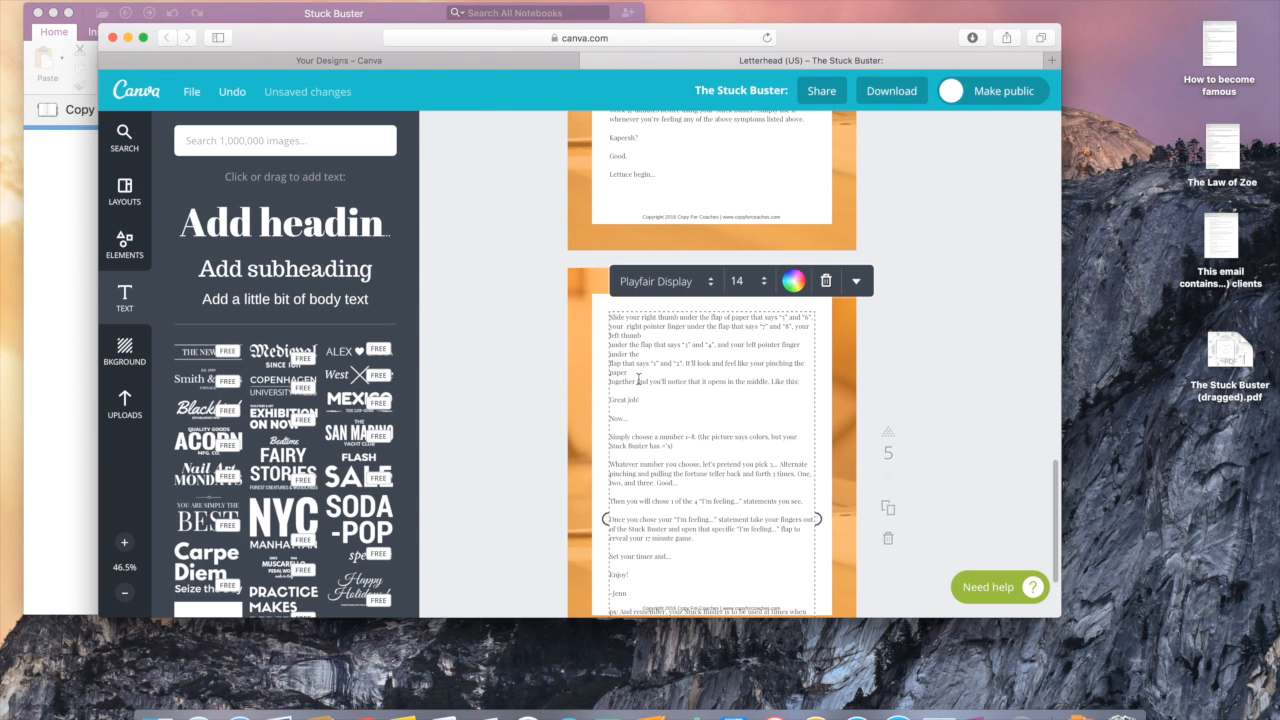
# Step: Delete the overflowing ps block and symptom list from the end of page 5
pyautogui.scroll(-3, 678, 452)
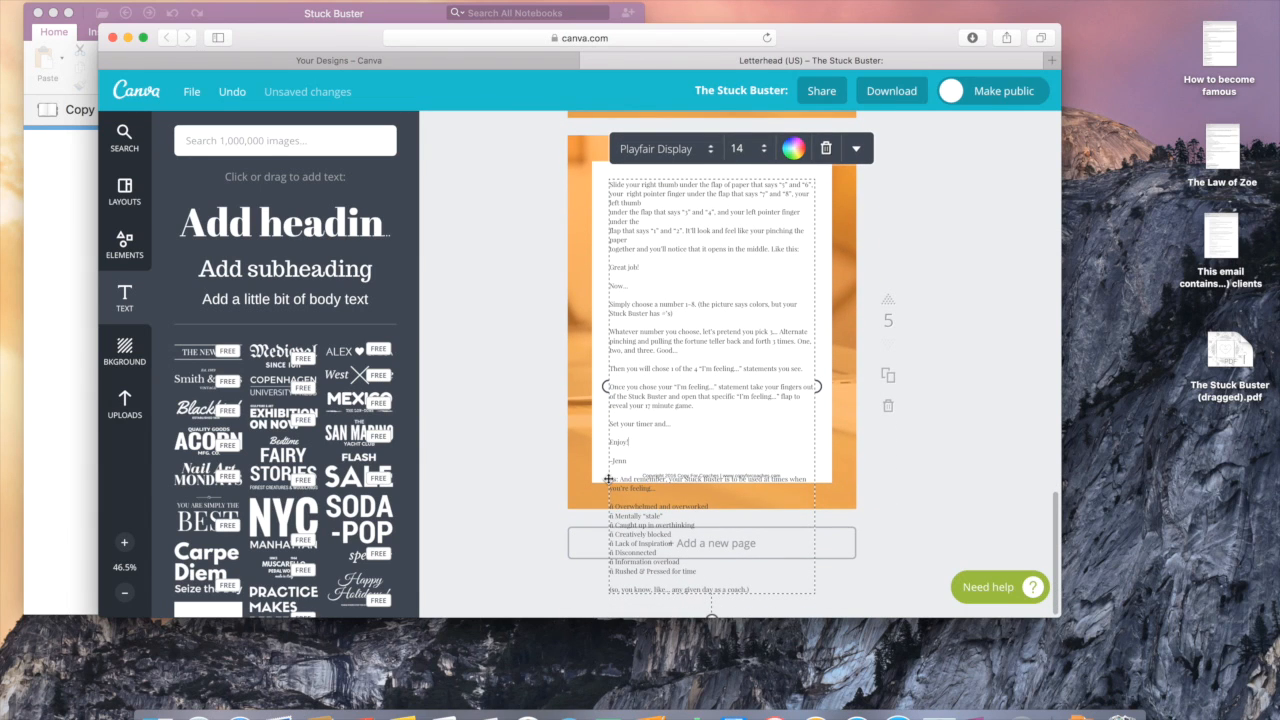
pyautogui.moveTo(609, 476); pyautogui.dragTo(769, 588)
pyautogui.press('BackSpace')
pyautogui.press('BackSpace')
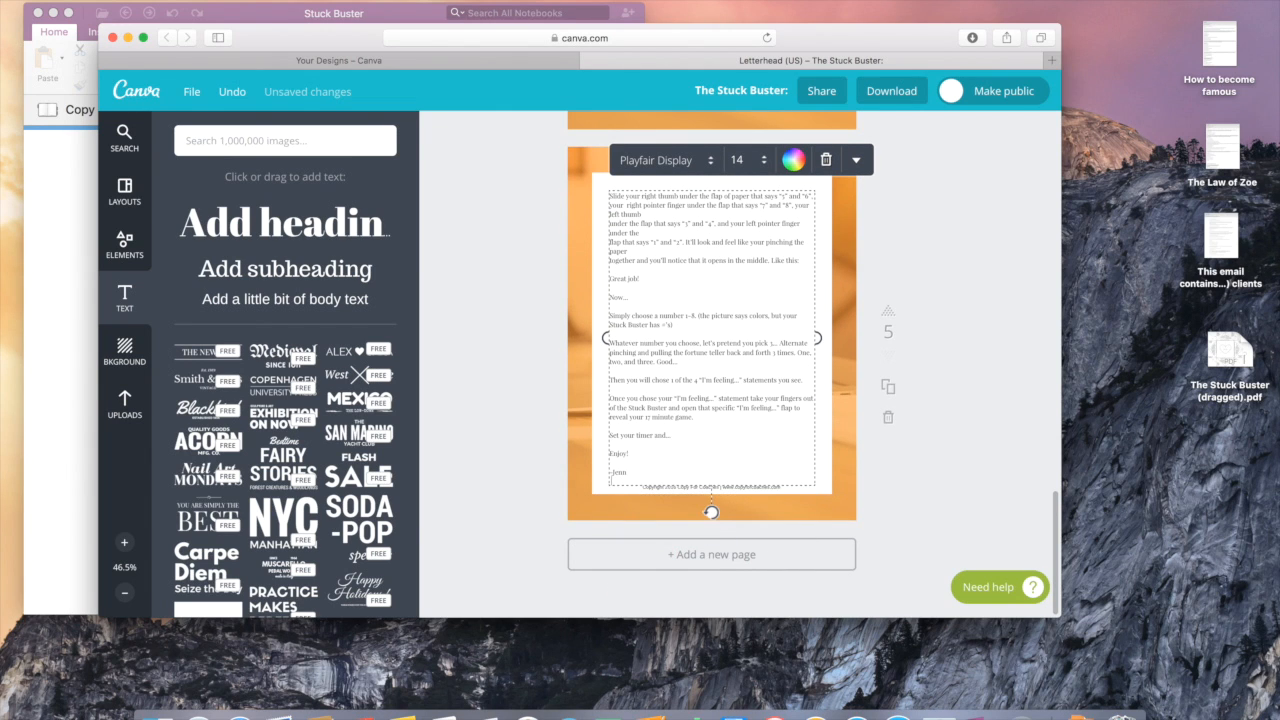
pyautogui.click(972, 477)
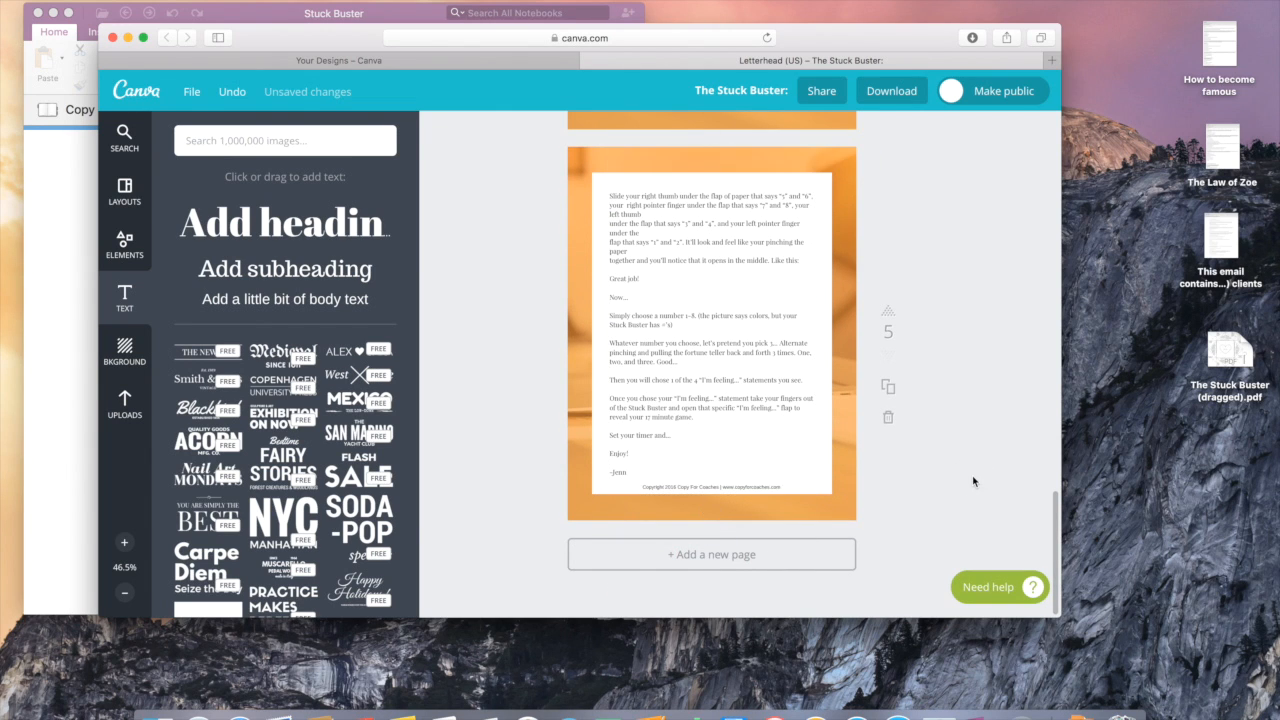
pyautogui.scroll(3, 972, 477)
pyautogui.scroll(10, 972, 475)
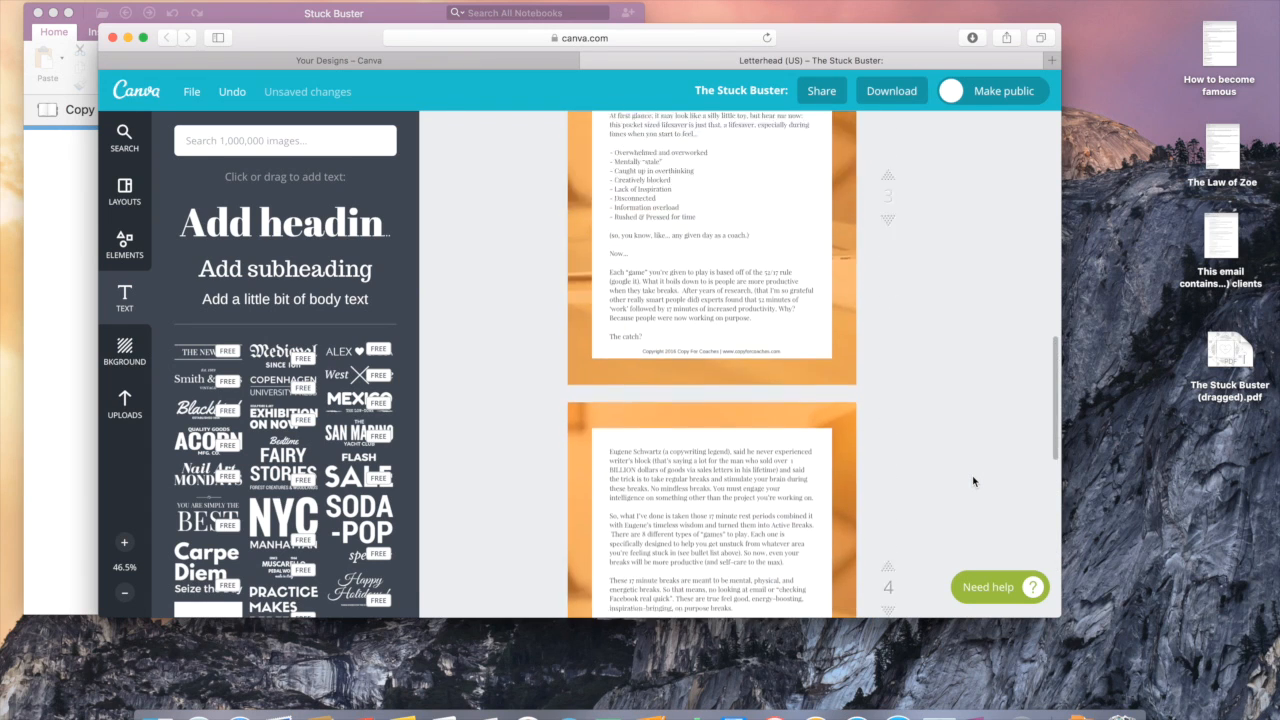
# Step: Show the booklet's download formats: JPG, PNG, standard PDF and print PDF
pyautogui.scroll(6, 1005, 291)
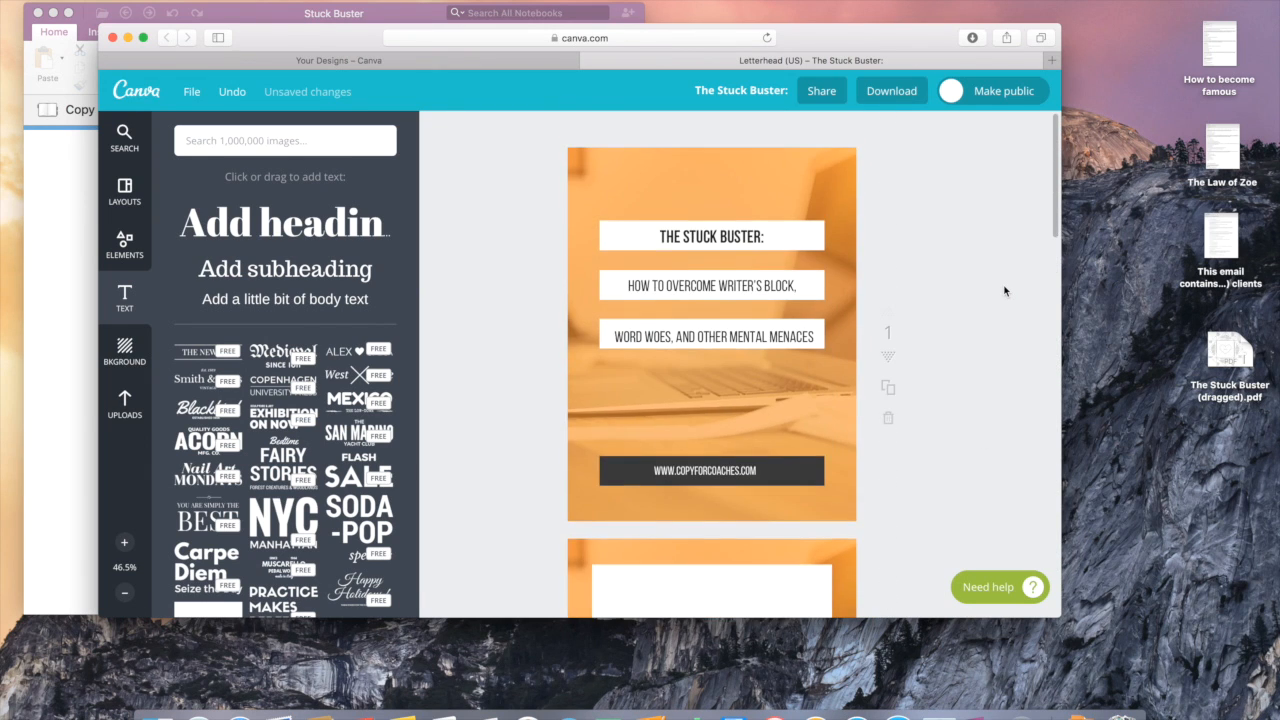
pyautogui.click(890, 100)
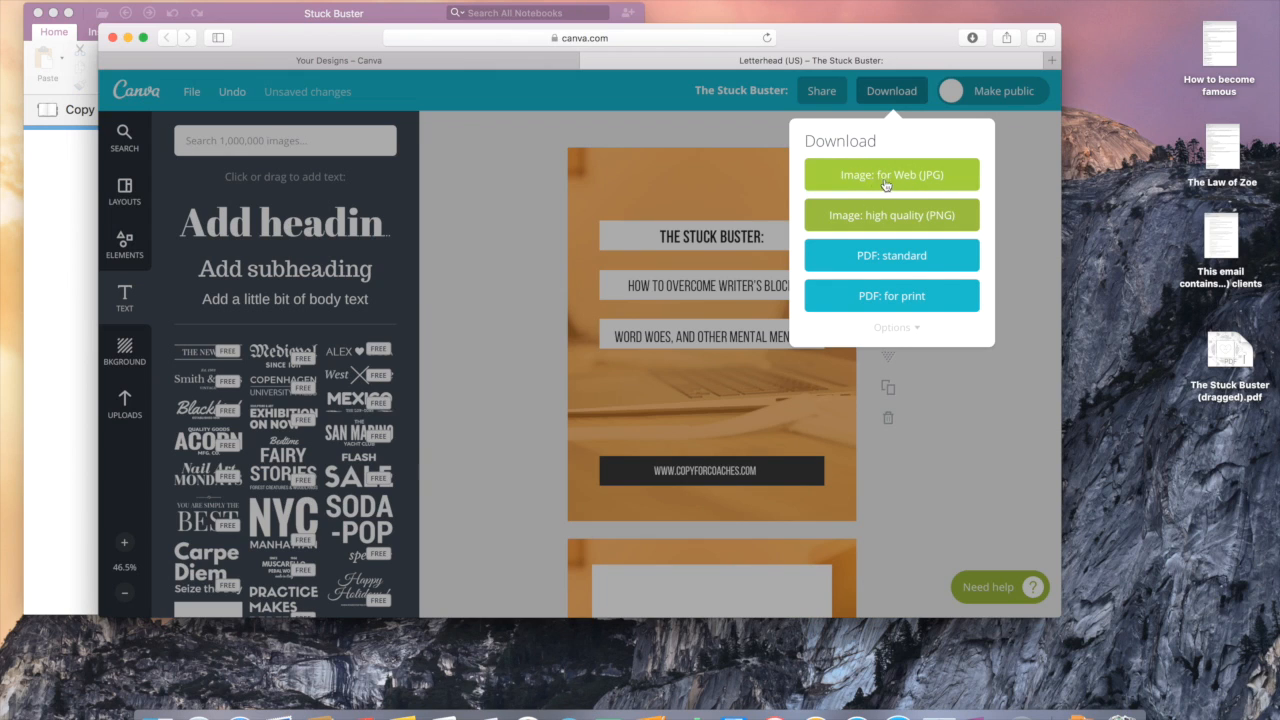
# Step: Download the booklet as a standard PDF and dismiss the progress notice
pyautogui.click(887, 257)
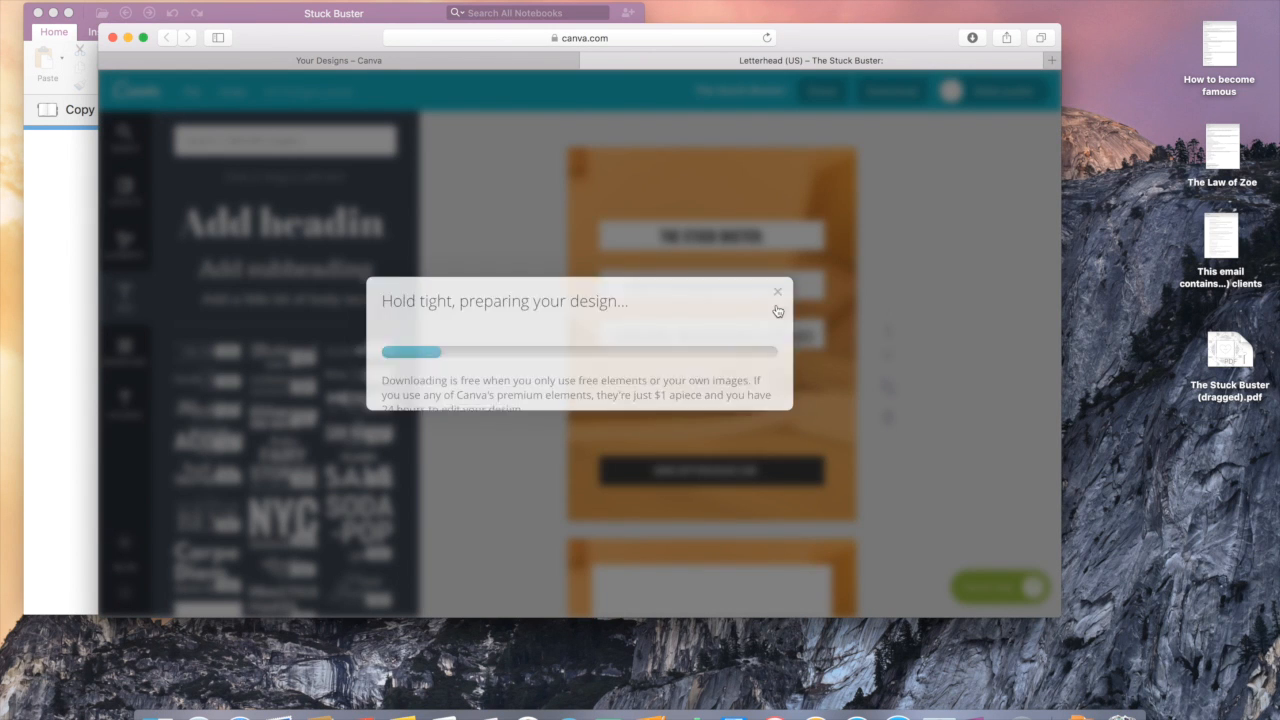
pyautogui.click(778, 292)
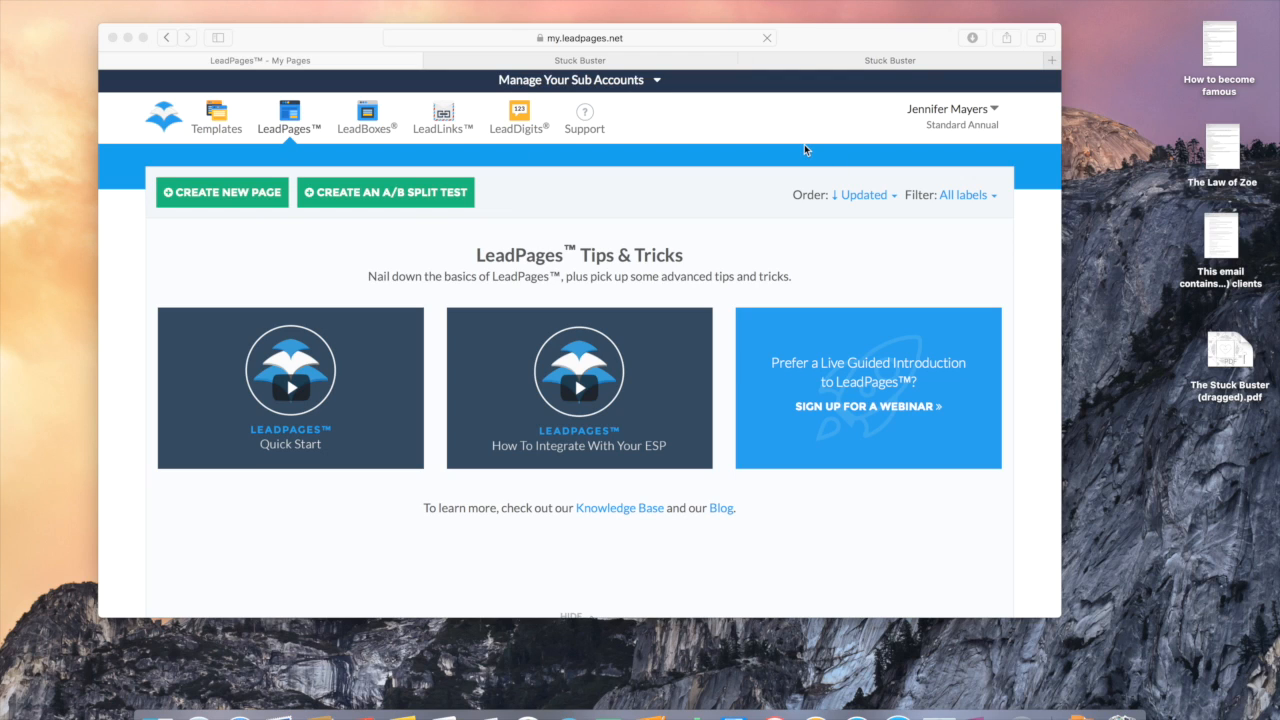
# Step: Go to Lead Magnet Delivery through the LeadPages account menu
pyautogui.click(996, 115)
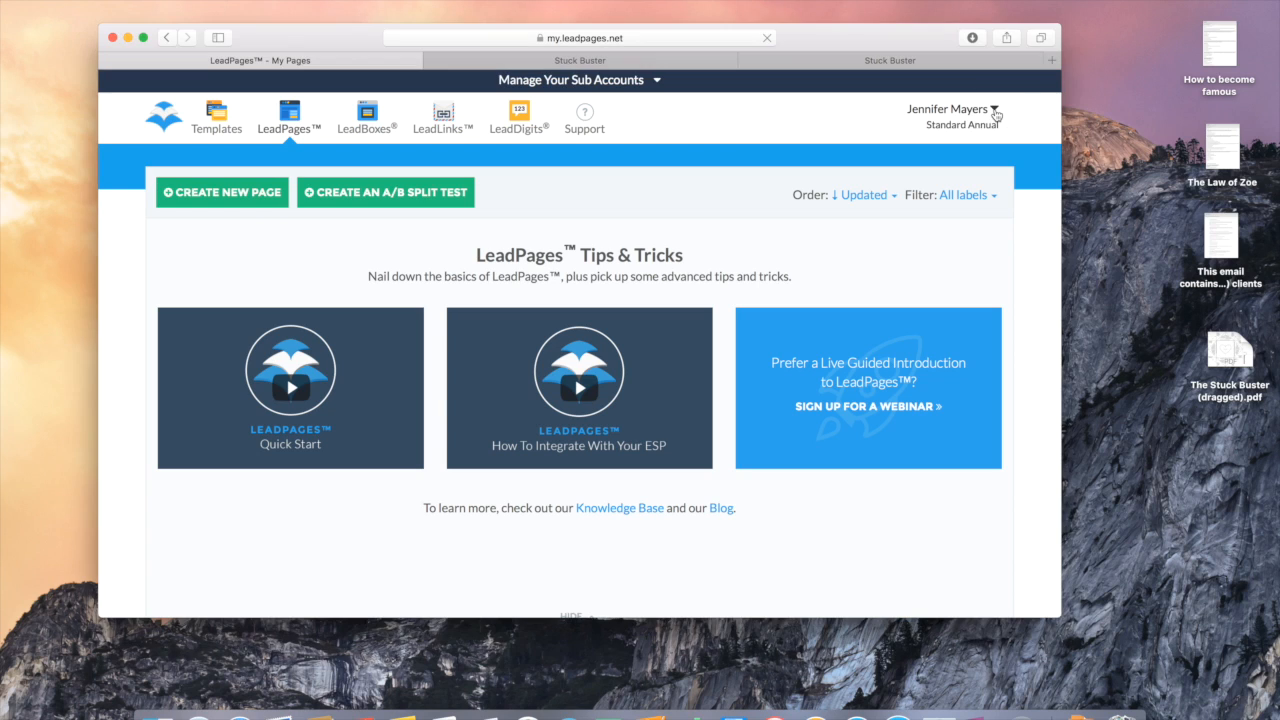
pyautogui.click(996, 115)
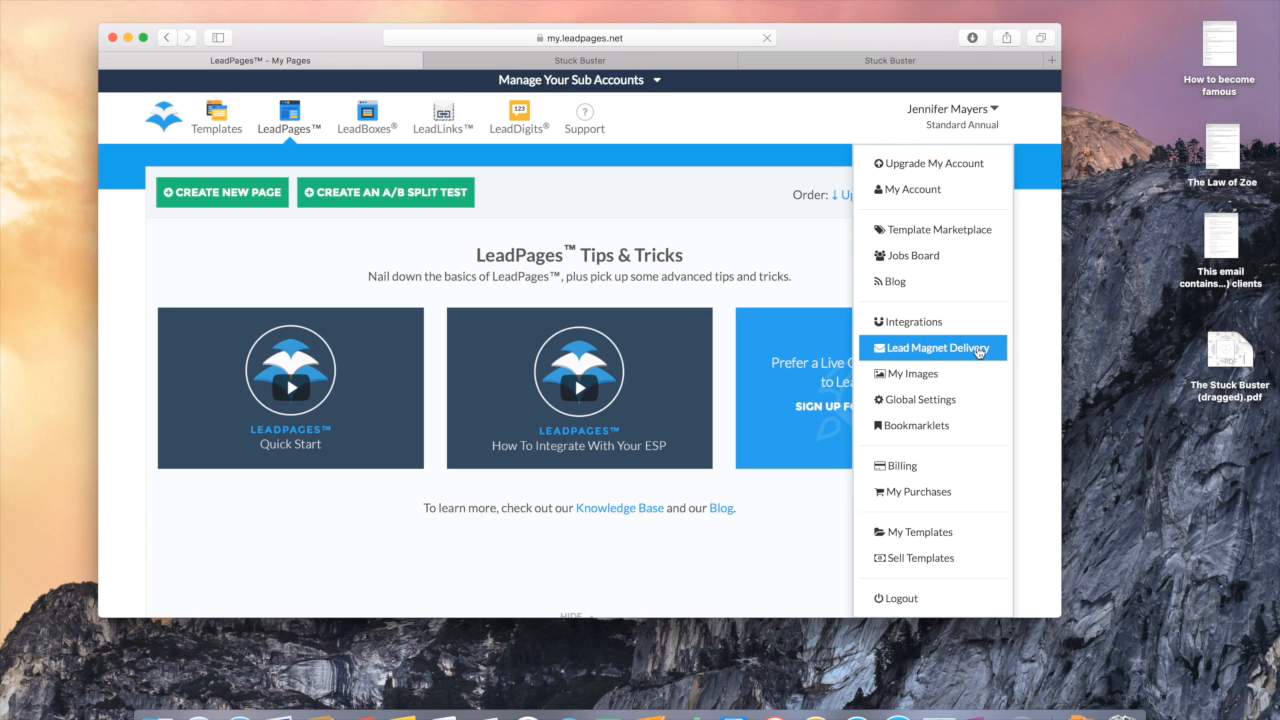
pyautogui.click(919, 353)
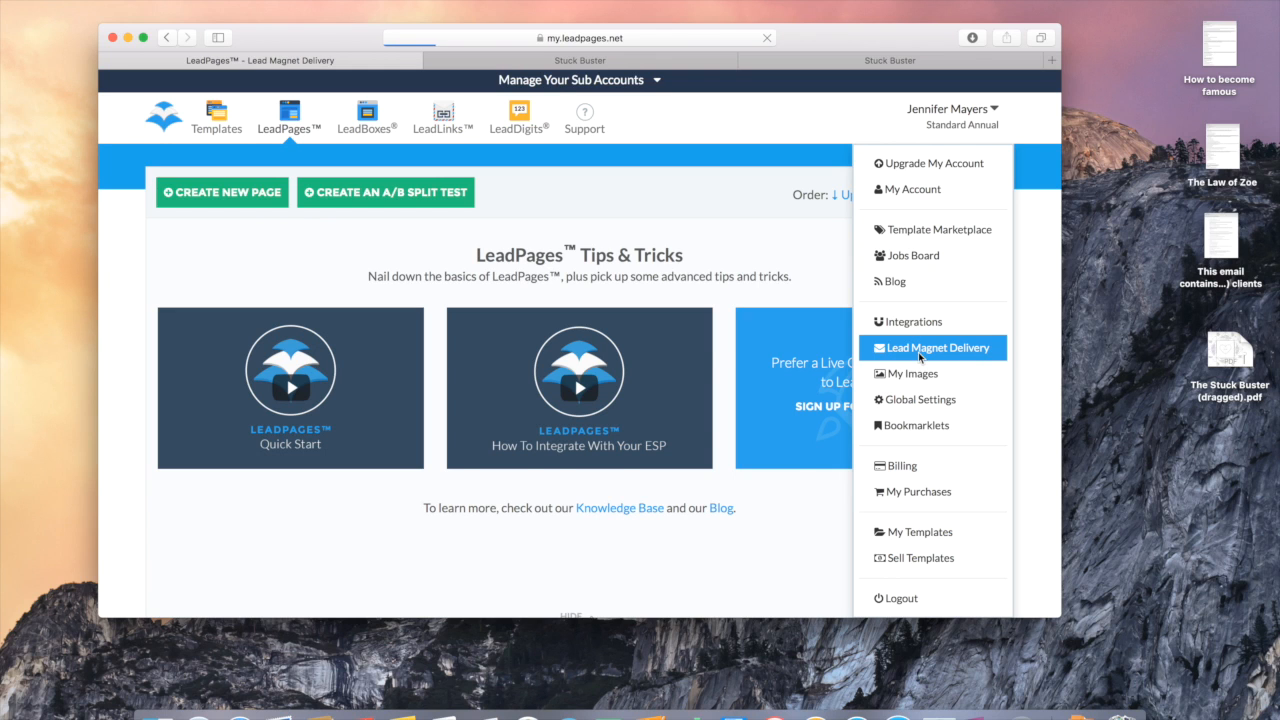
pyautogui.scroll(-2, 781, 357)
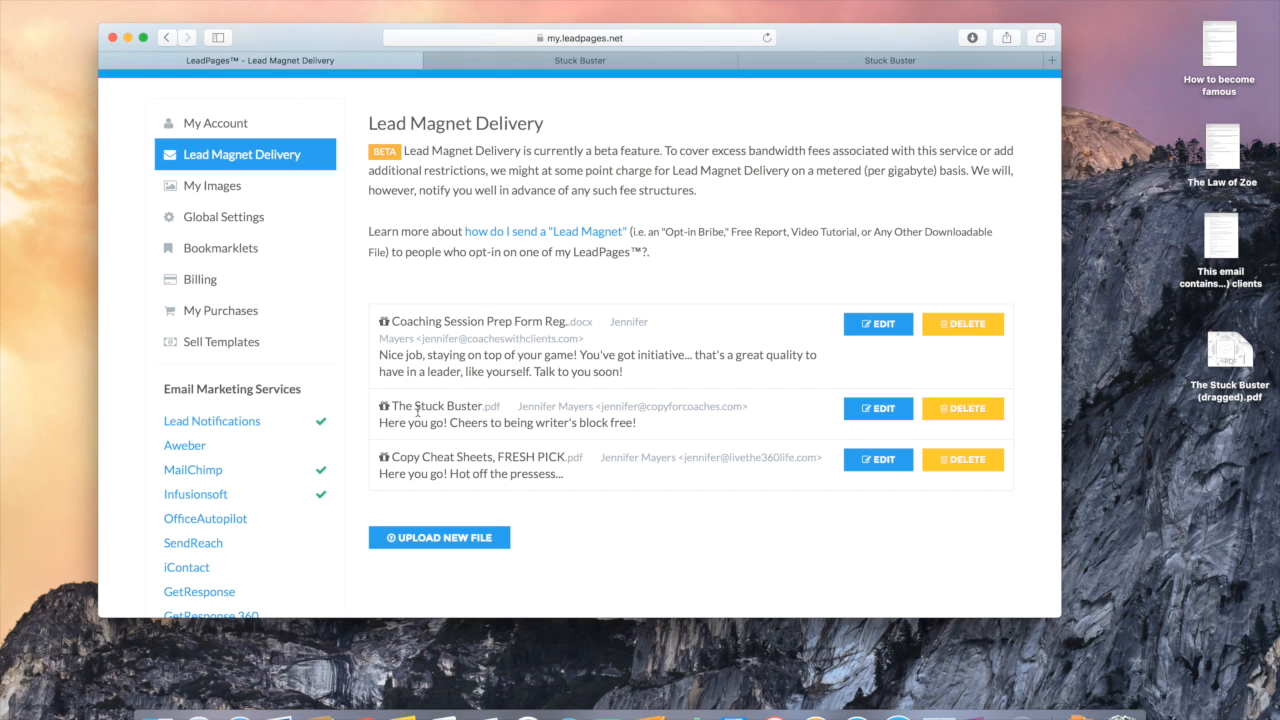
pyautogui.moveTo(607, 418)
# Step: Upload the HC Writer's Block Eliminator PDF as a new lead magnet file
pyautogui.click(479, 541)
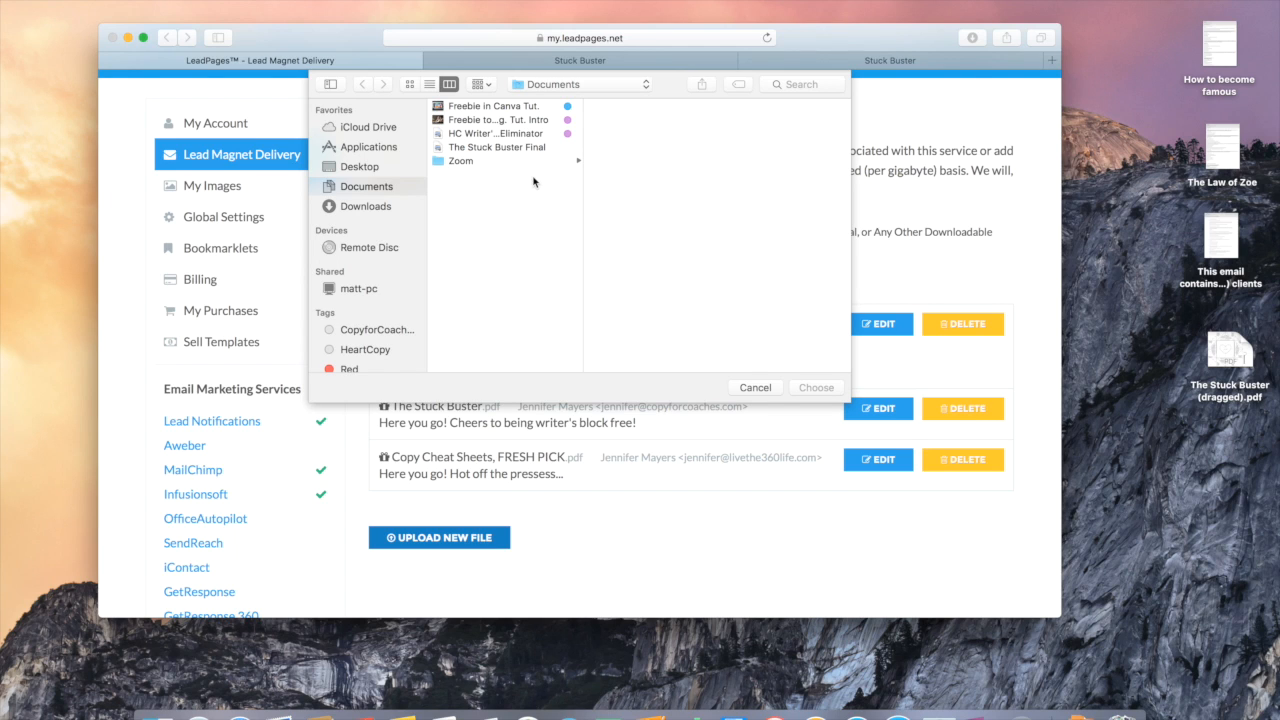
pyautogui.click(503, 137)
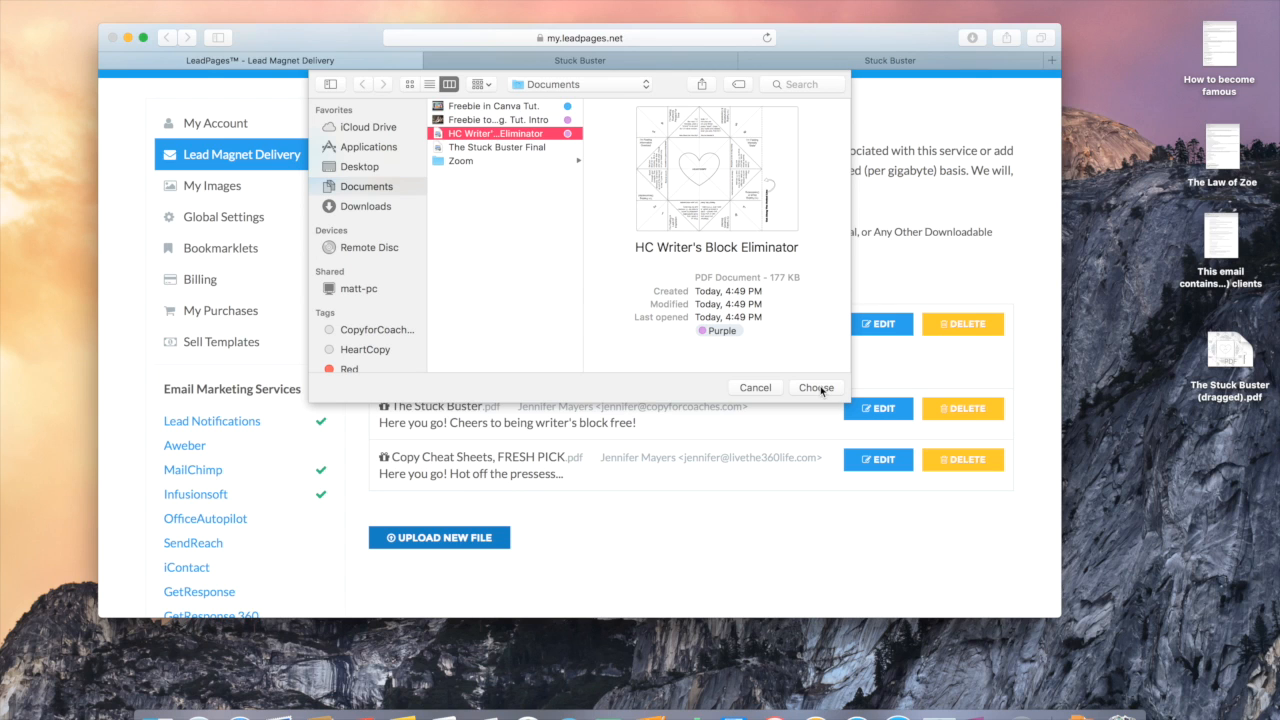
pyautogui.click(817, 389)
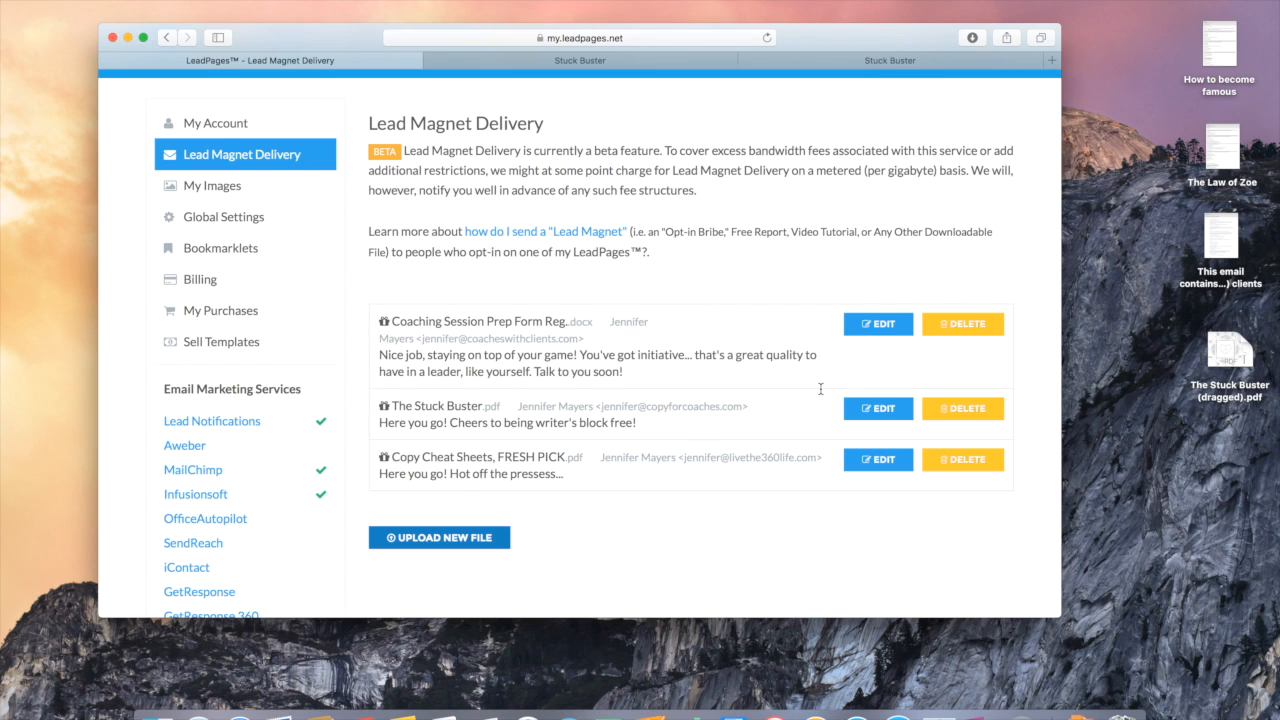
pyautogui.scroll(-5, 795, 506)
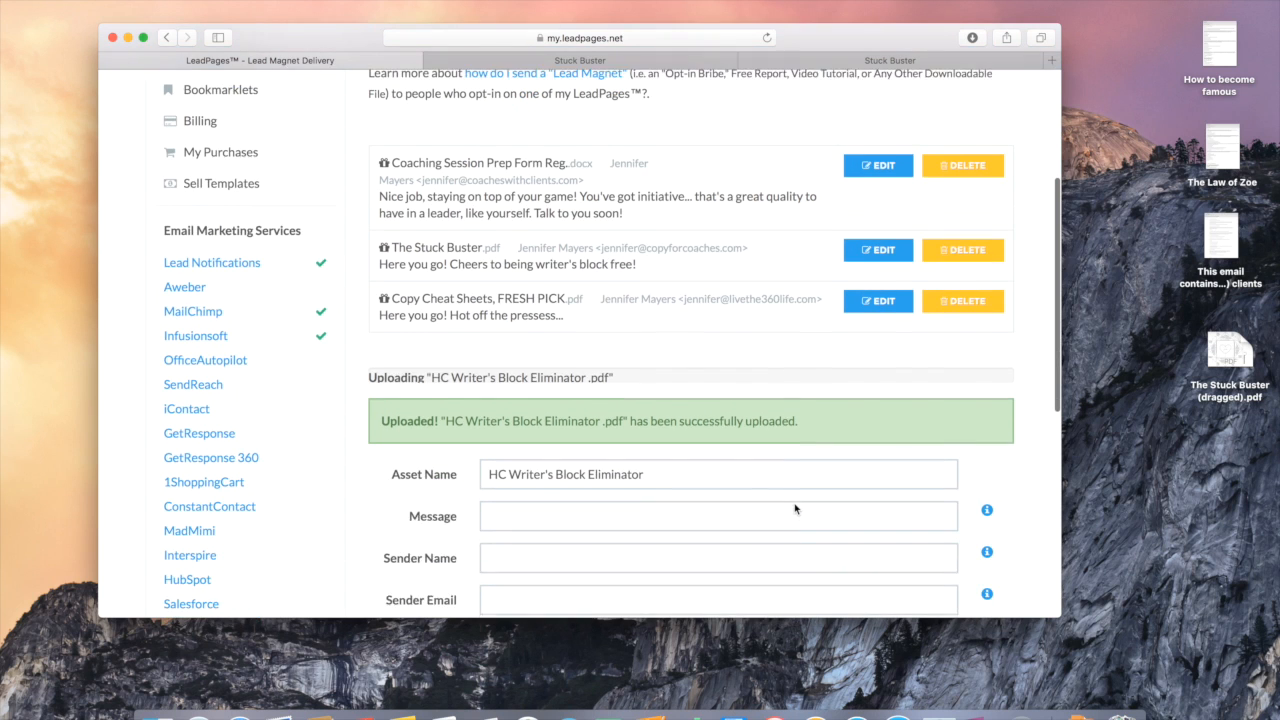
pyautogui.scroll(-2, 795, 506)
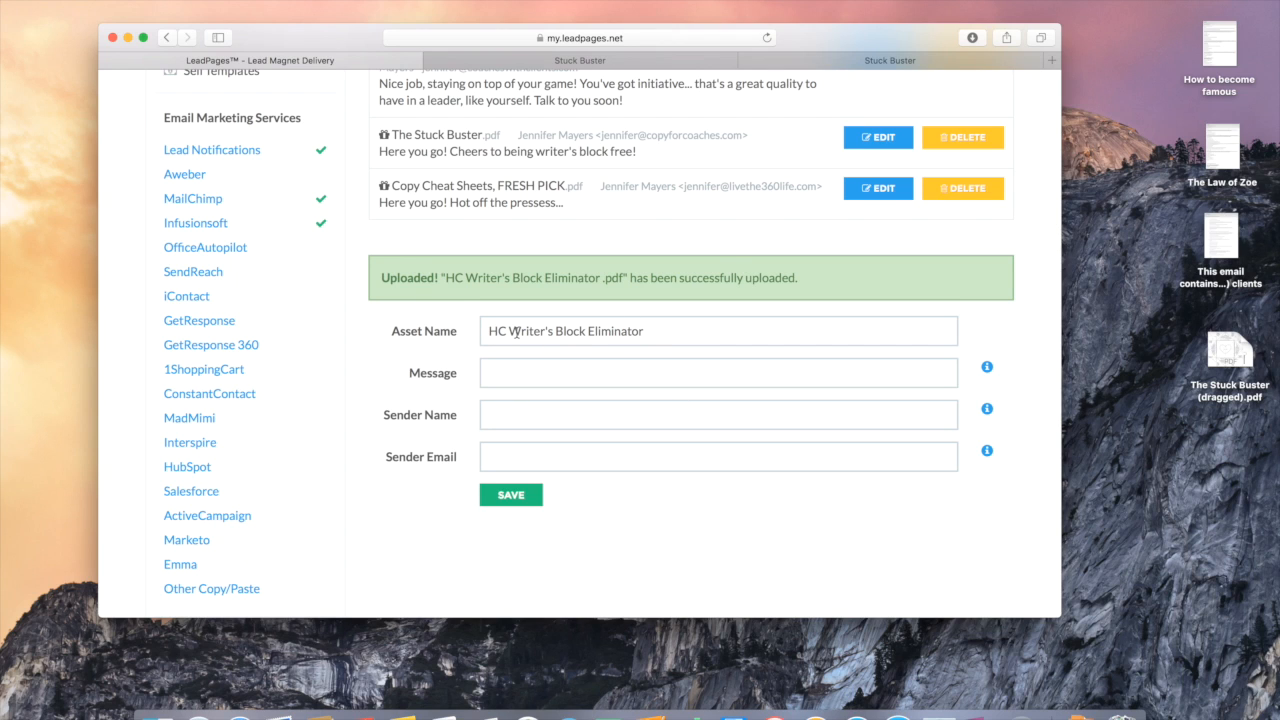
# Step: Write the delivery message 'Here you go! Enjoy!' asking for feedback by e-mail
pyautogui.click(513, 376)
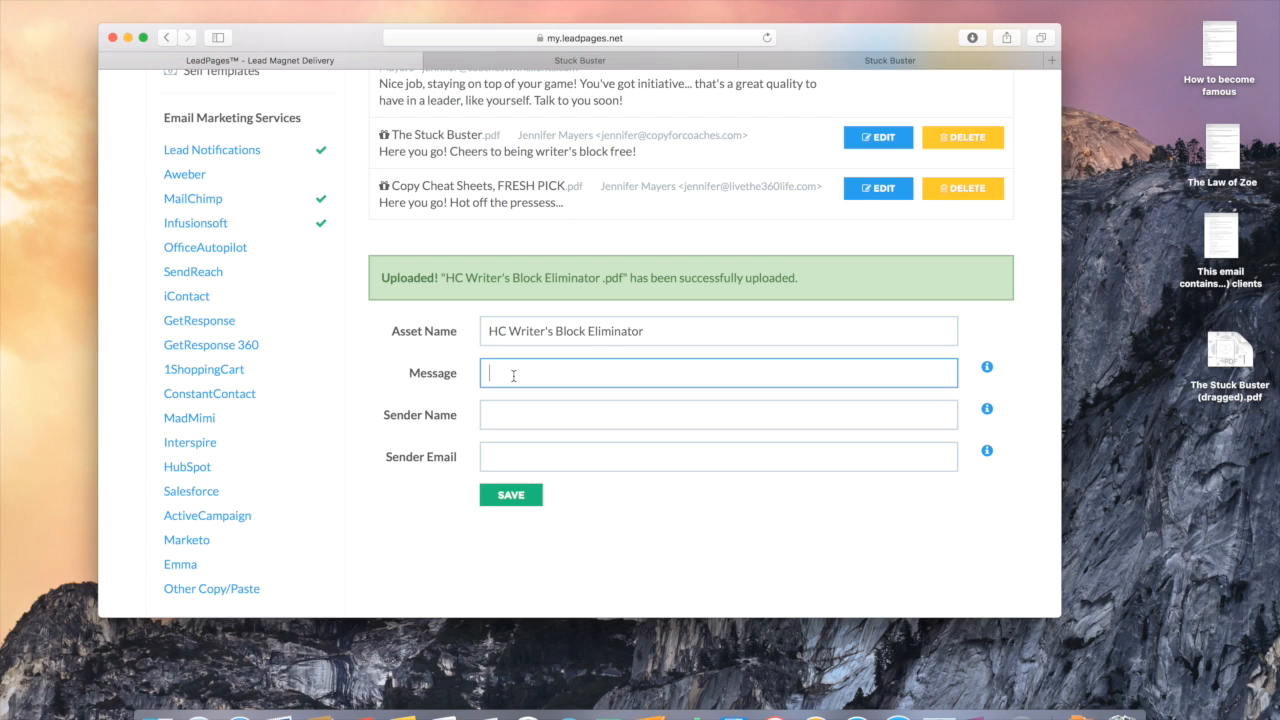
pyautogui.write("Here you go! Enjoy! Once you've tried it out")
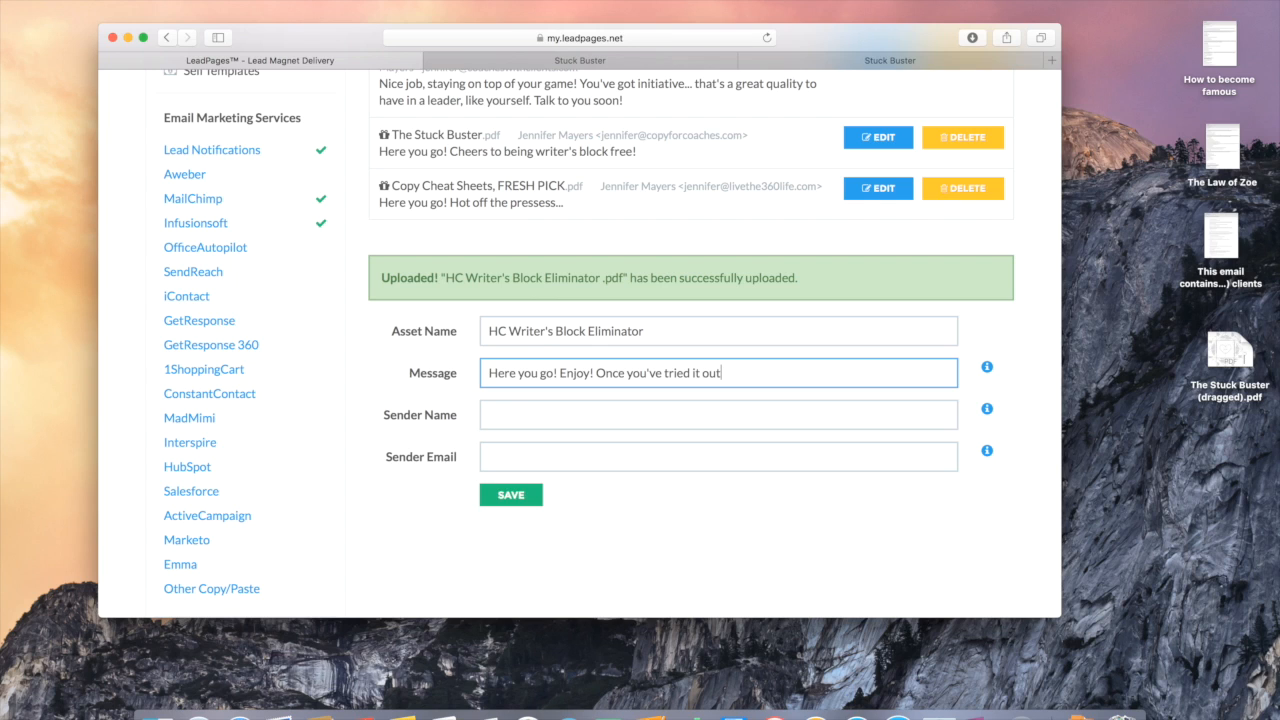
pyautogui.write(', shoot me and')
pyautogui.press('BackSpace')
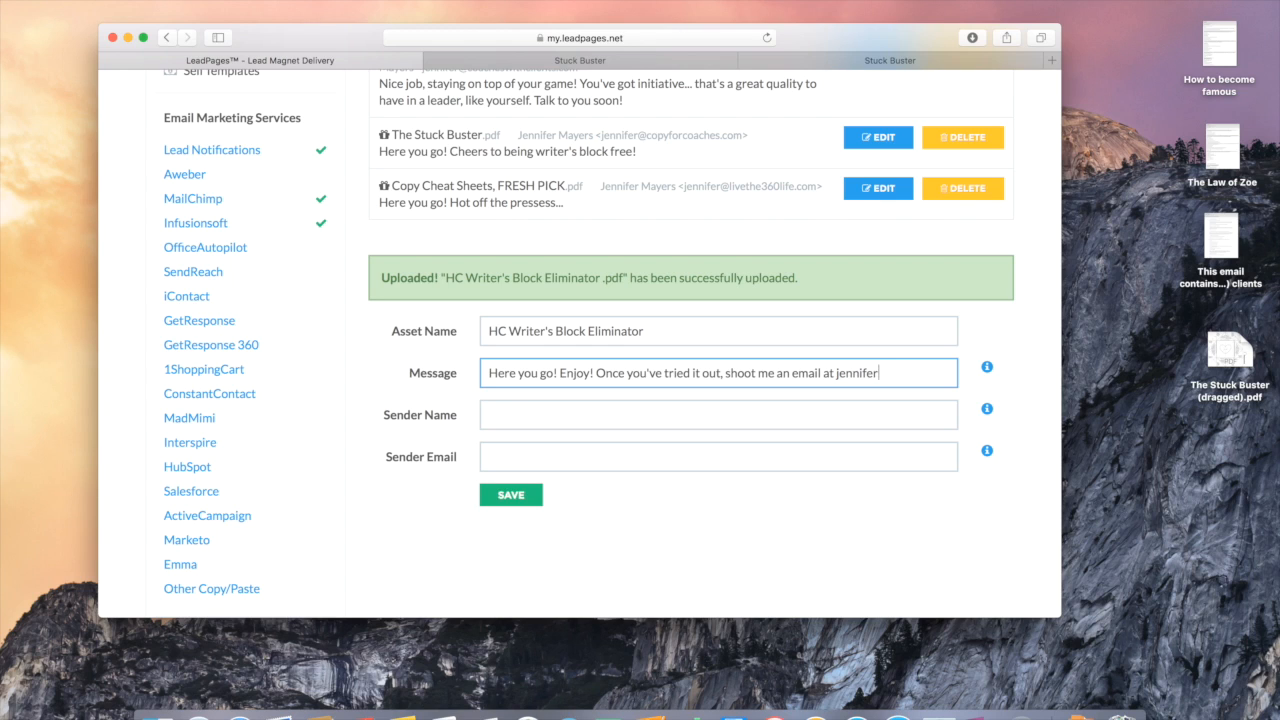
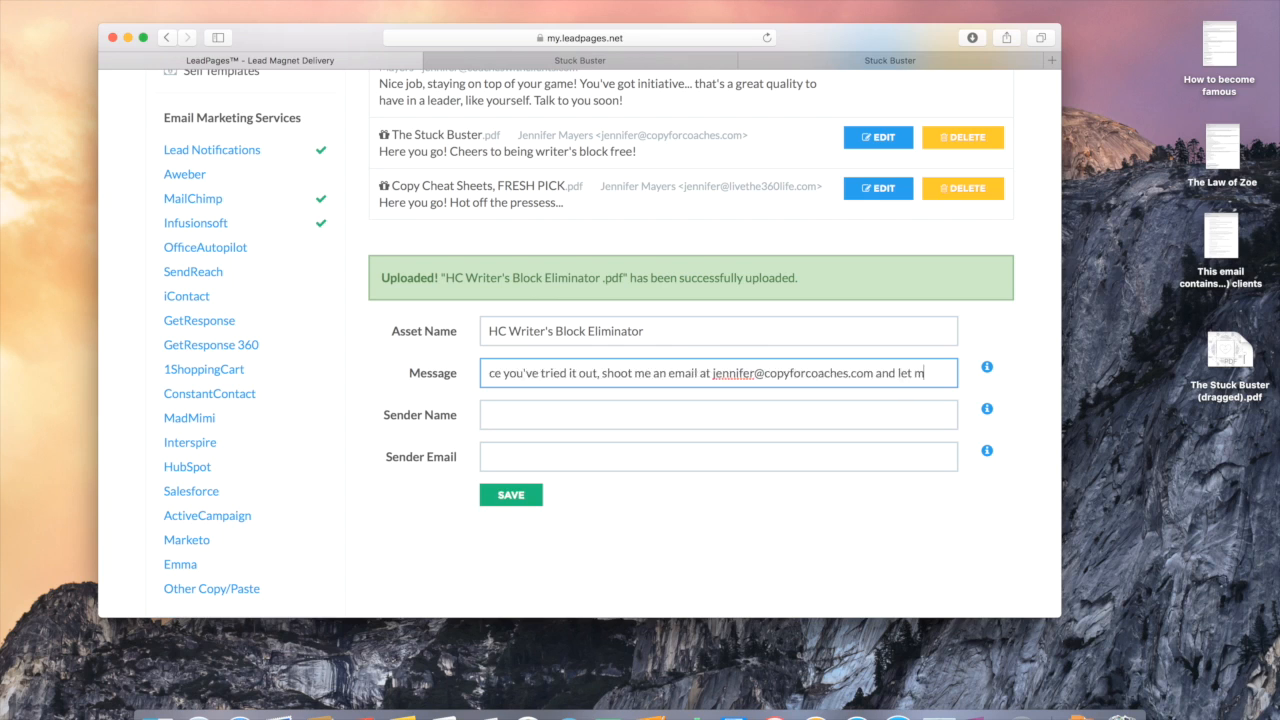
pyautogui.write('e know what')
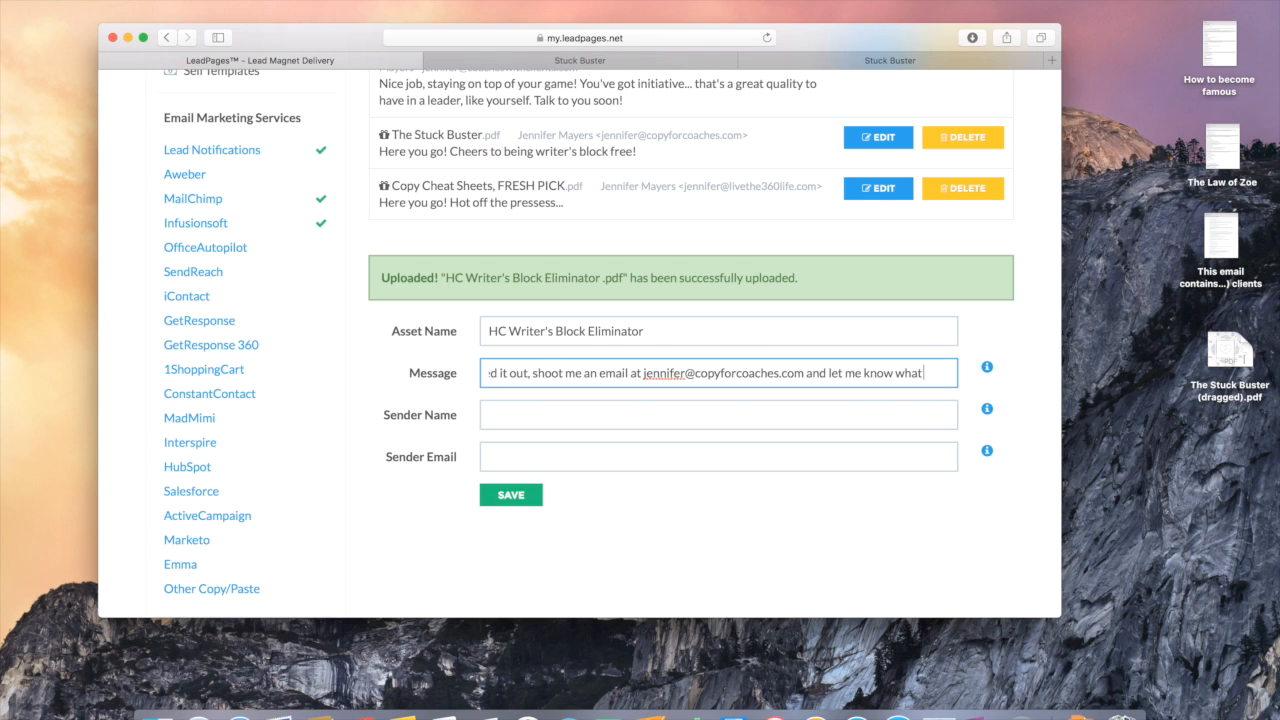
pyautogui.write(' you think.')
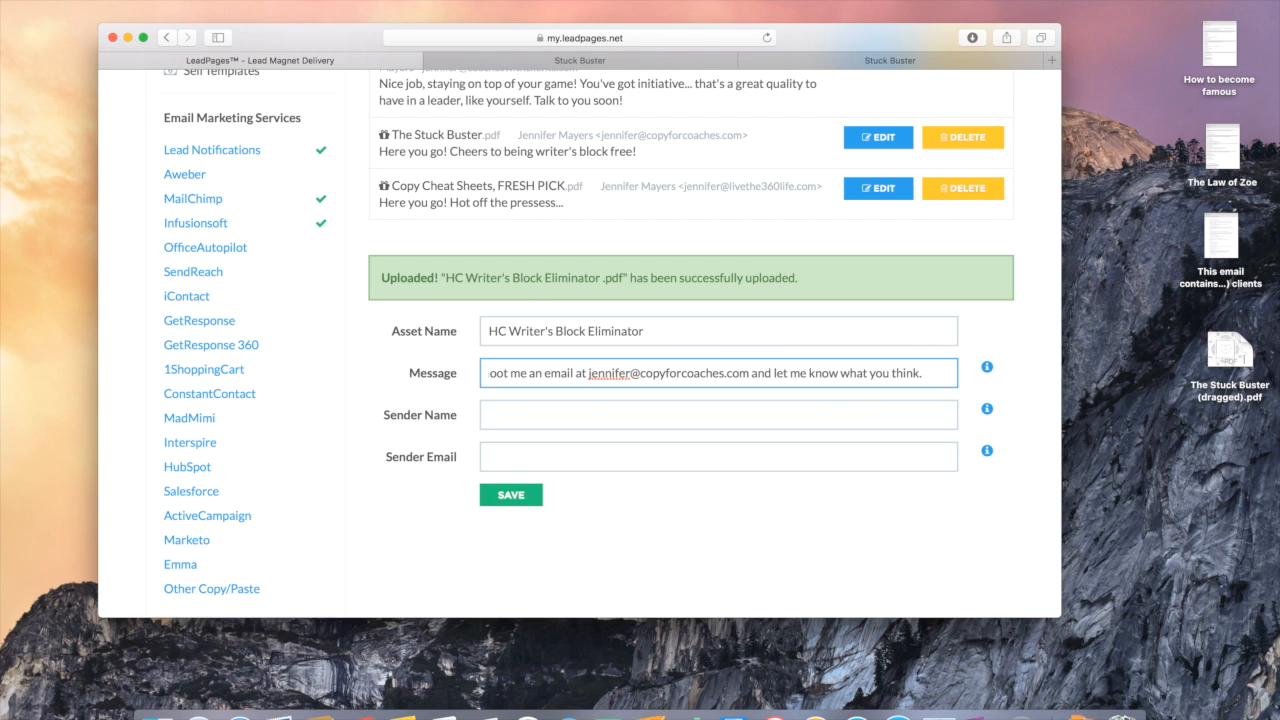
# Step: Fill in the sender's name and sender e-mail address
pyautogui.click(505, 412)
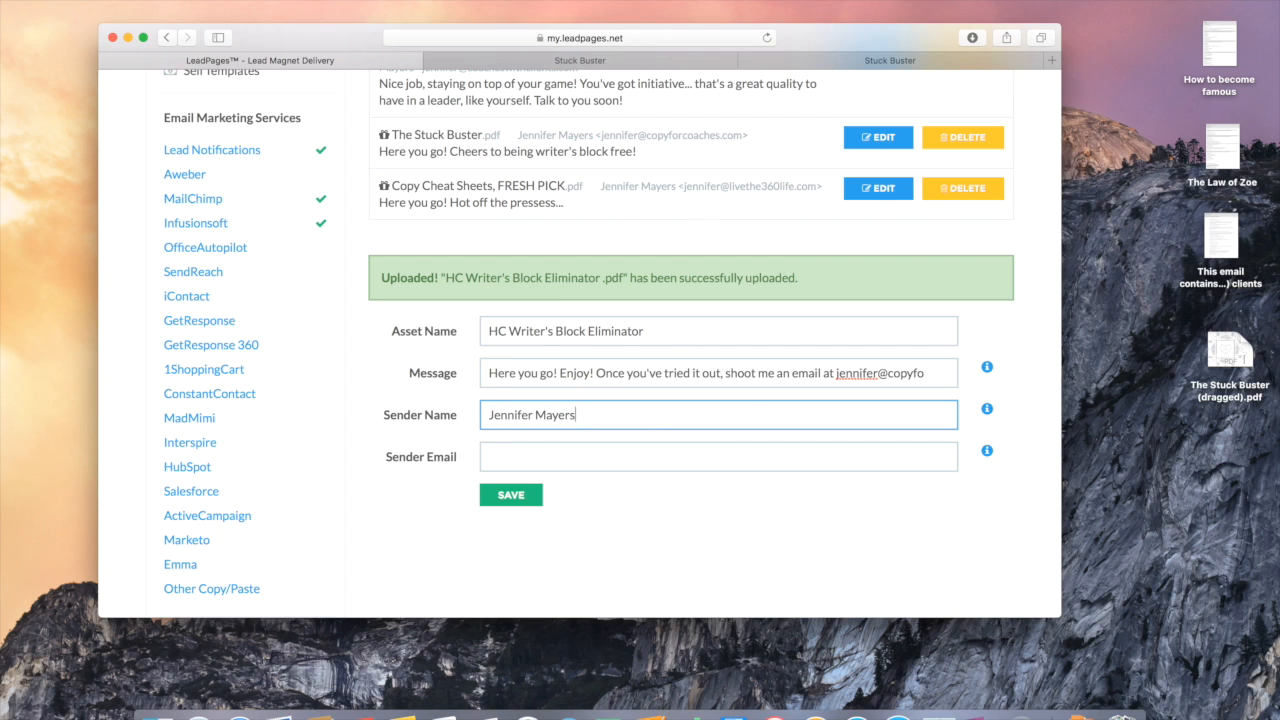
pyautogui.click(698, 460)
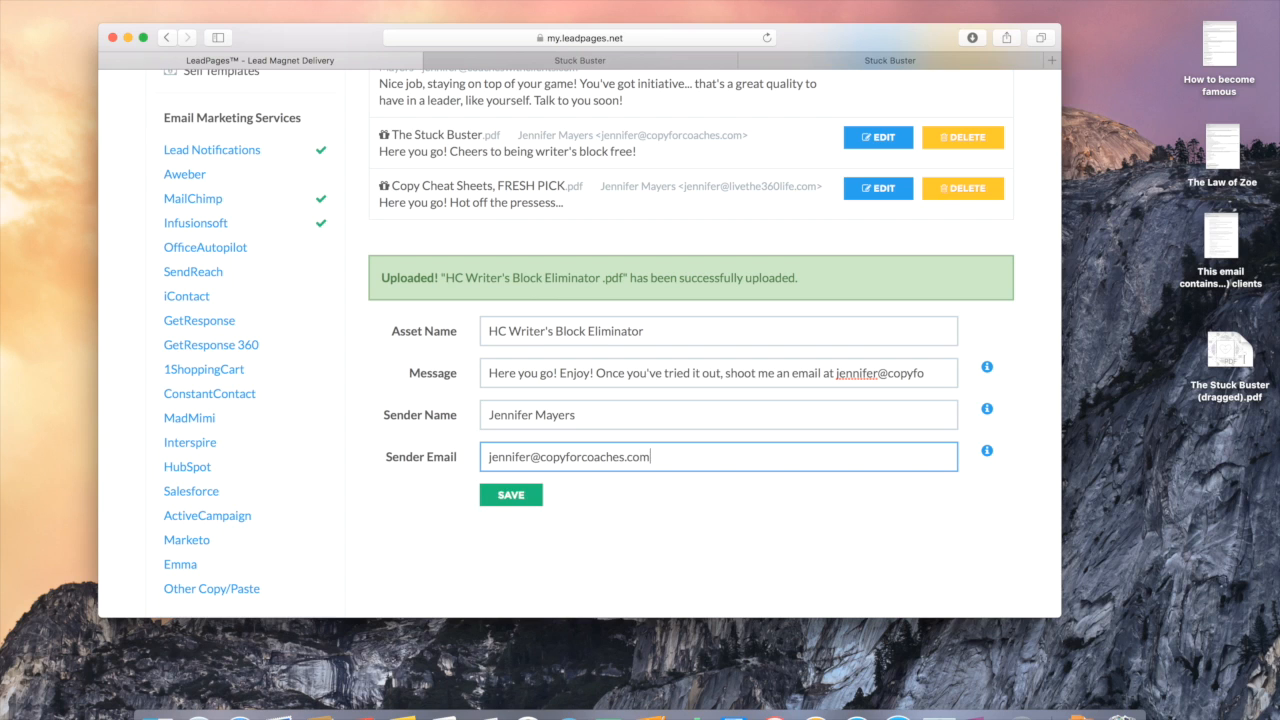
pyautogui.click(595, 521)
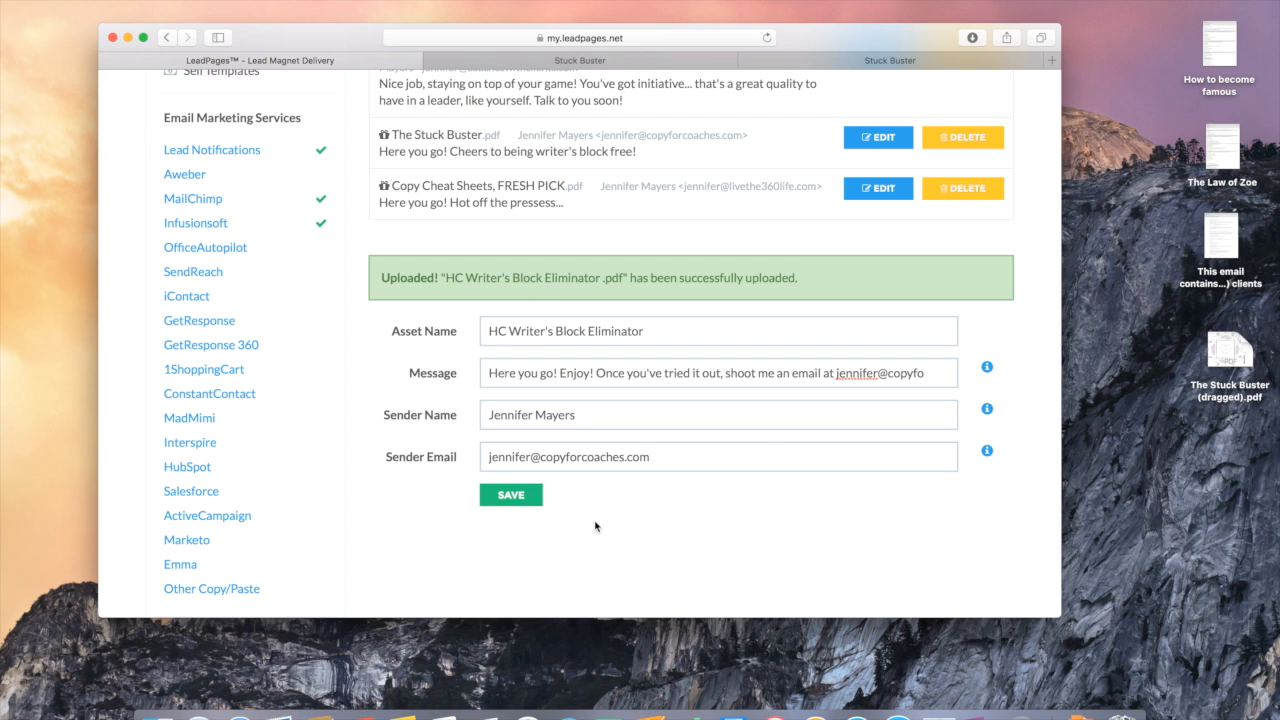
pyautogui.scroll(2, 595, 527)
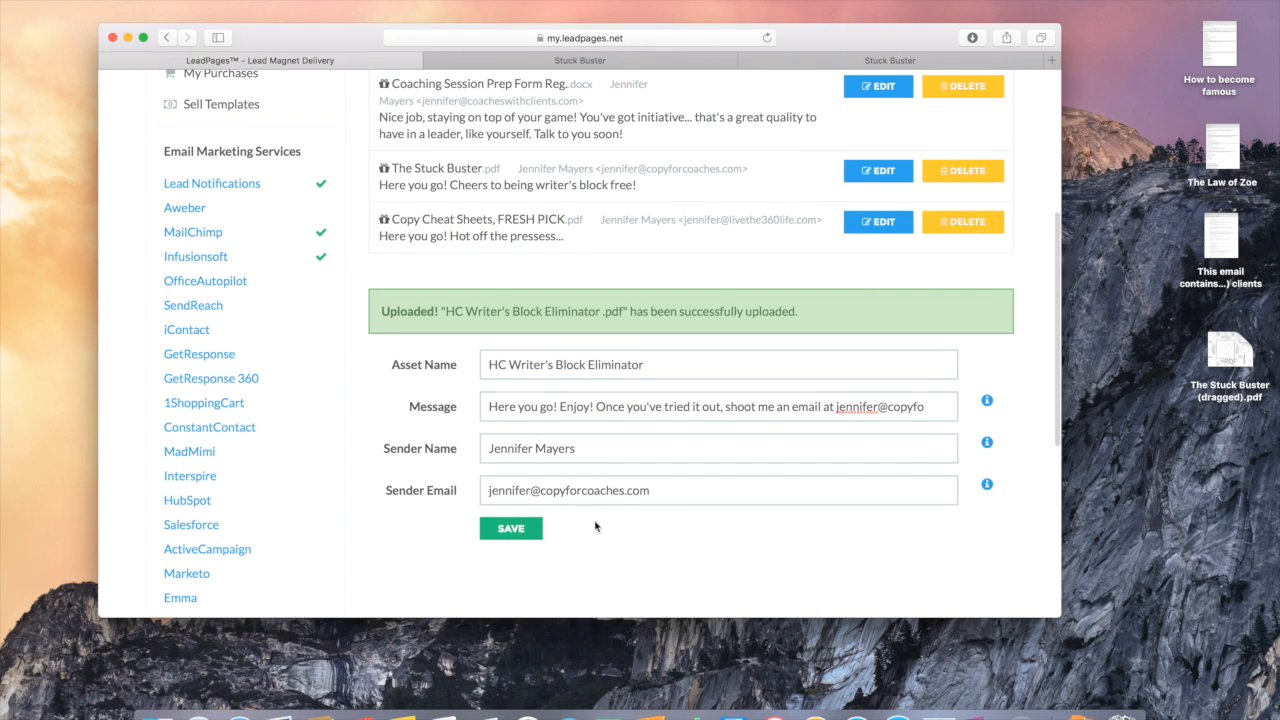
# Step: Save the HC Writer's Block Eliminator asset so it appears in the lead magnet list
pyautogui.click(514, 530)
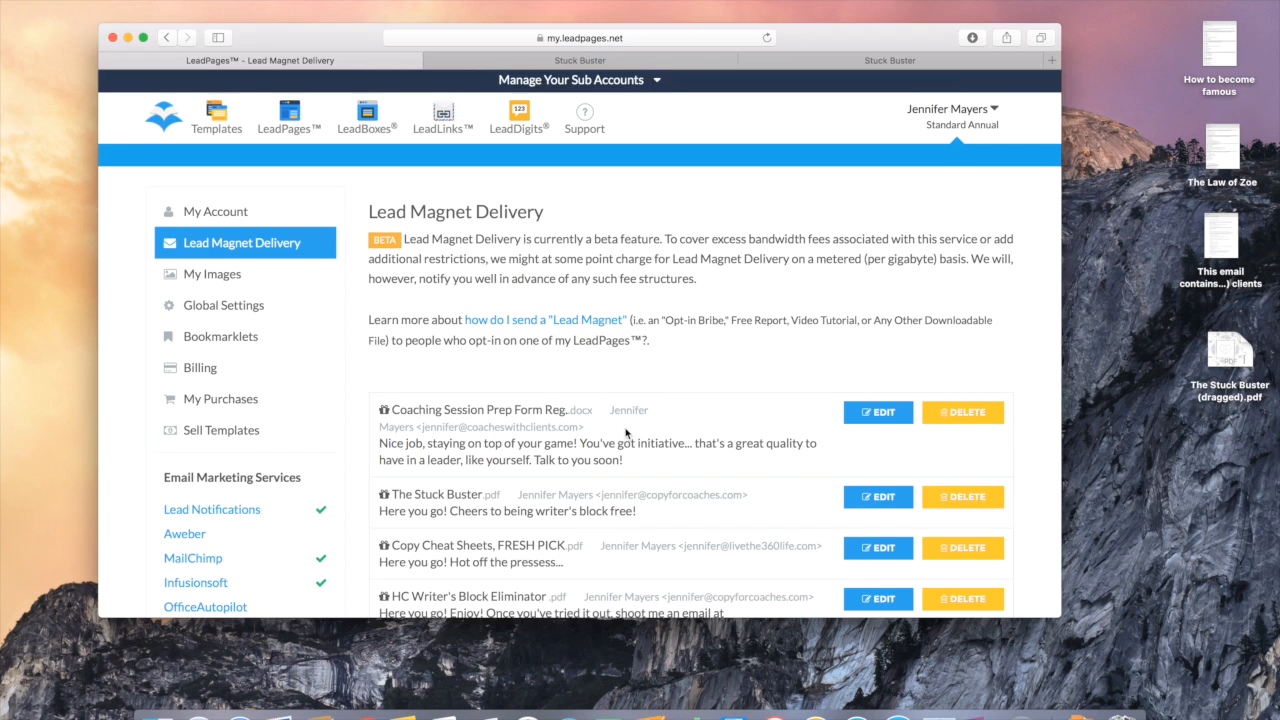
pyautogui.scroll(-3, 624, 430)
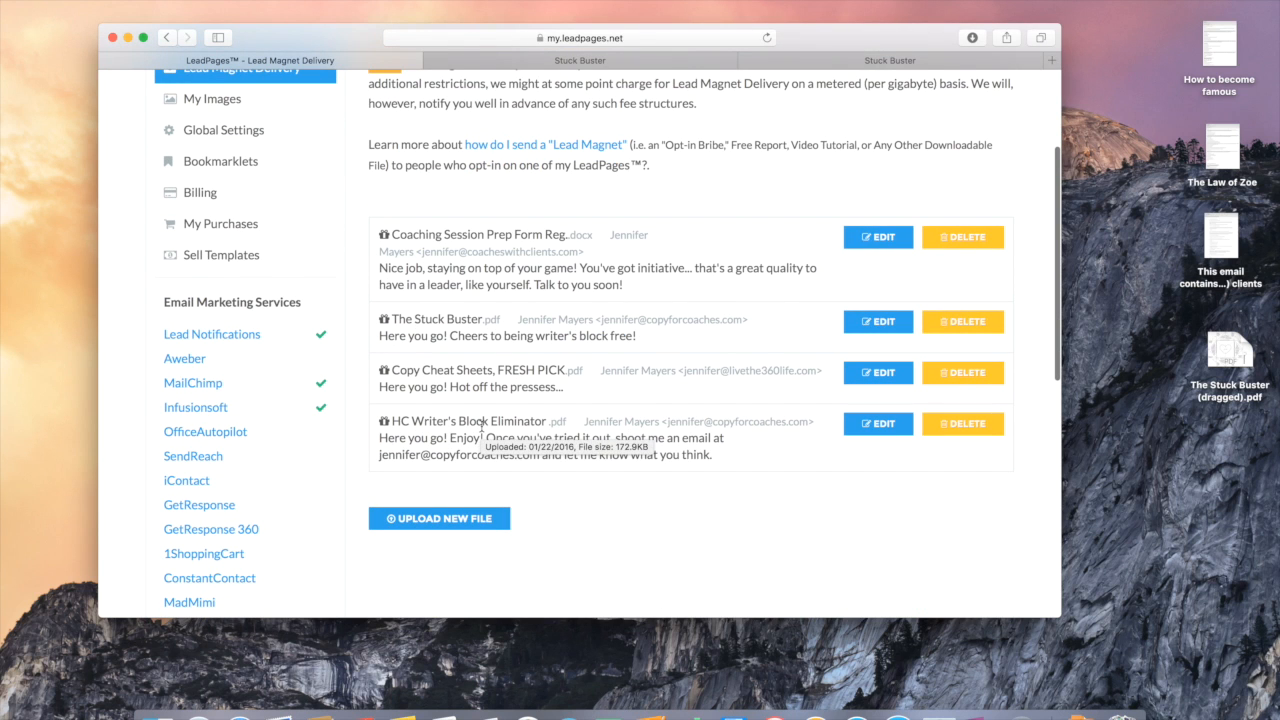
pyautogui.scroll(3, 729, 515)
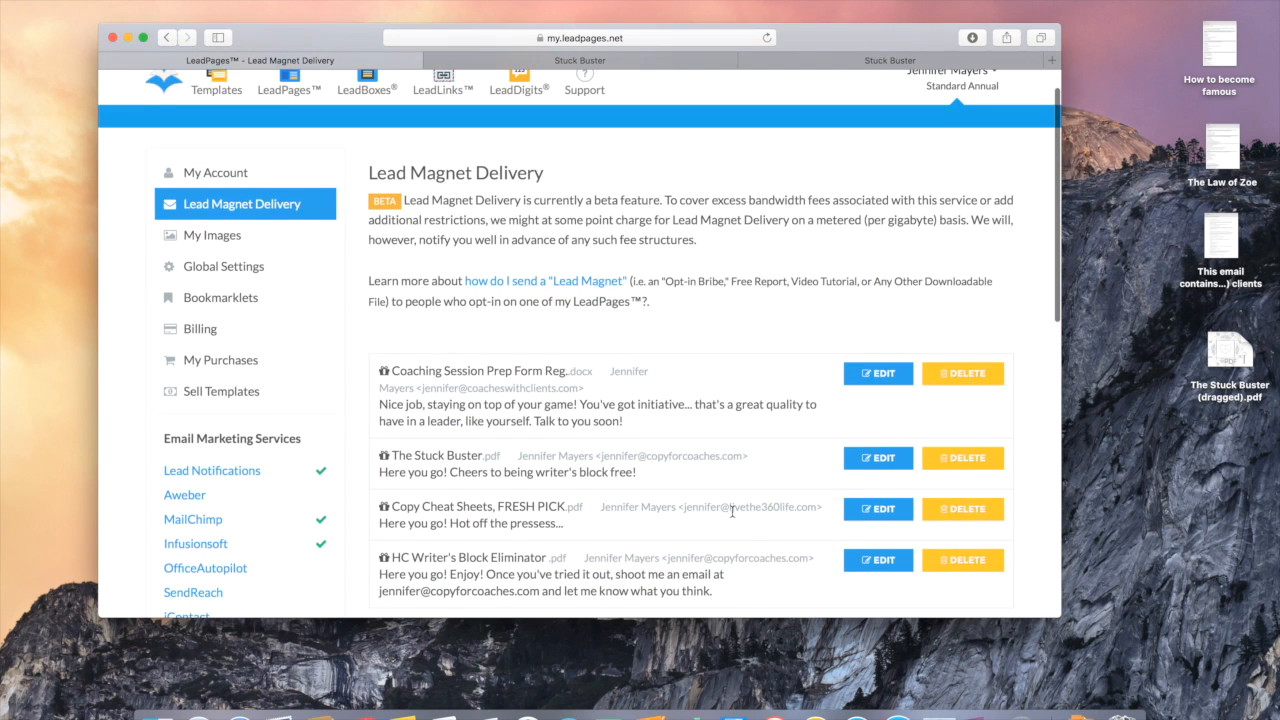
pyautogui.scroll(1, 732, 511)
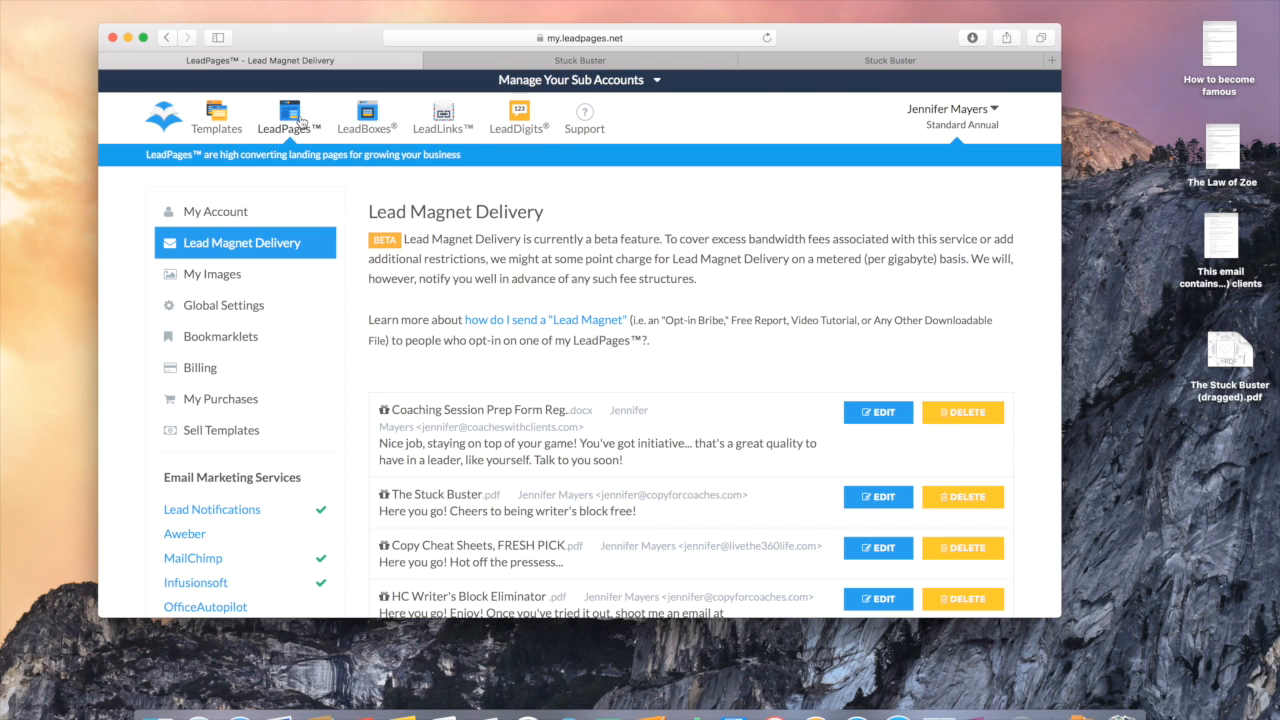
# Step: Go to the templates gallery, then bring up the original Stuck Buster opt-in page
pyautogui.click(216, 115)
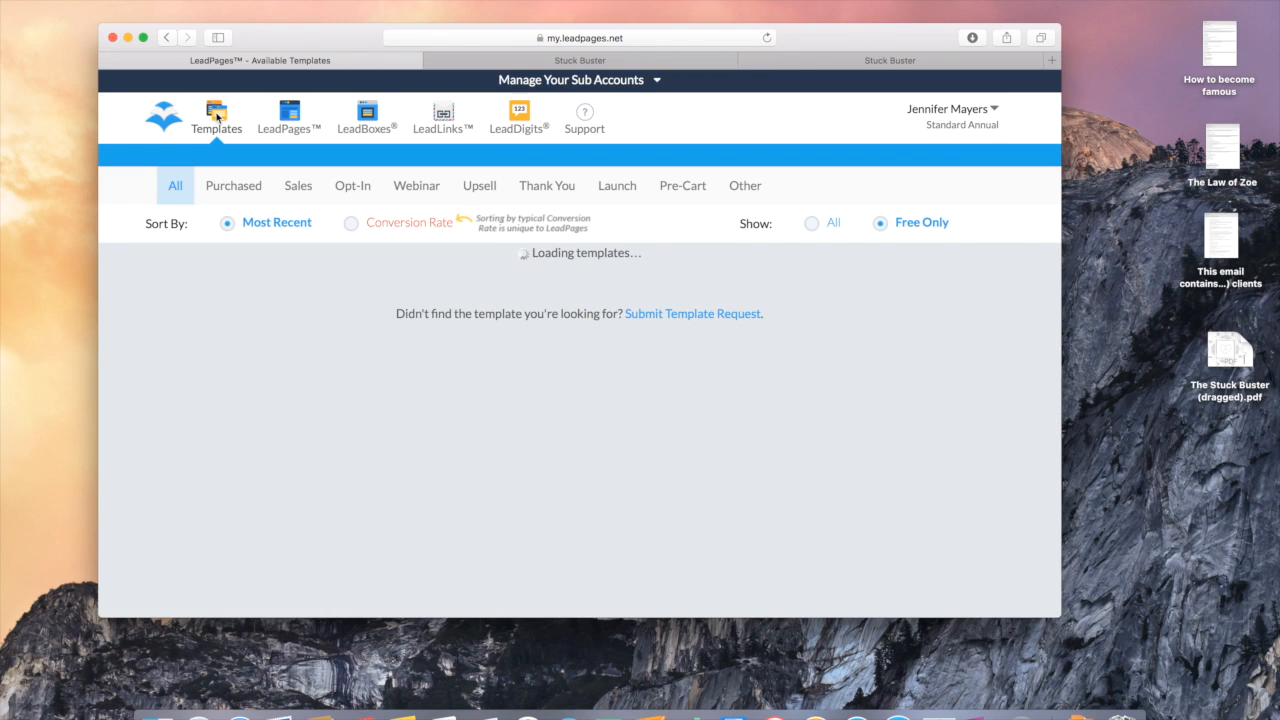
pyautogui.click(805, 66)
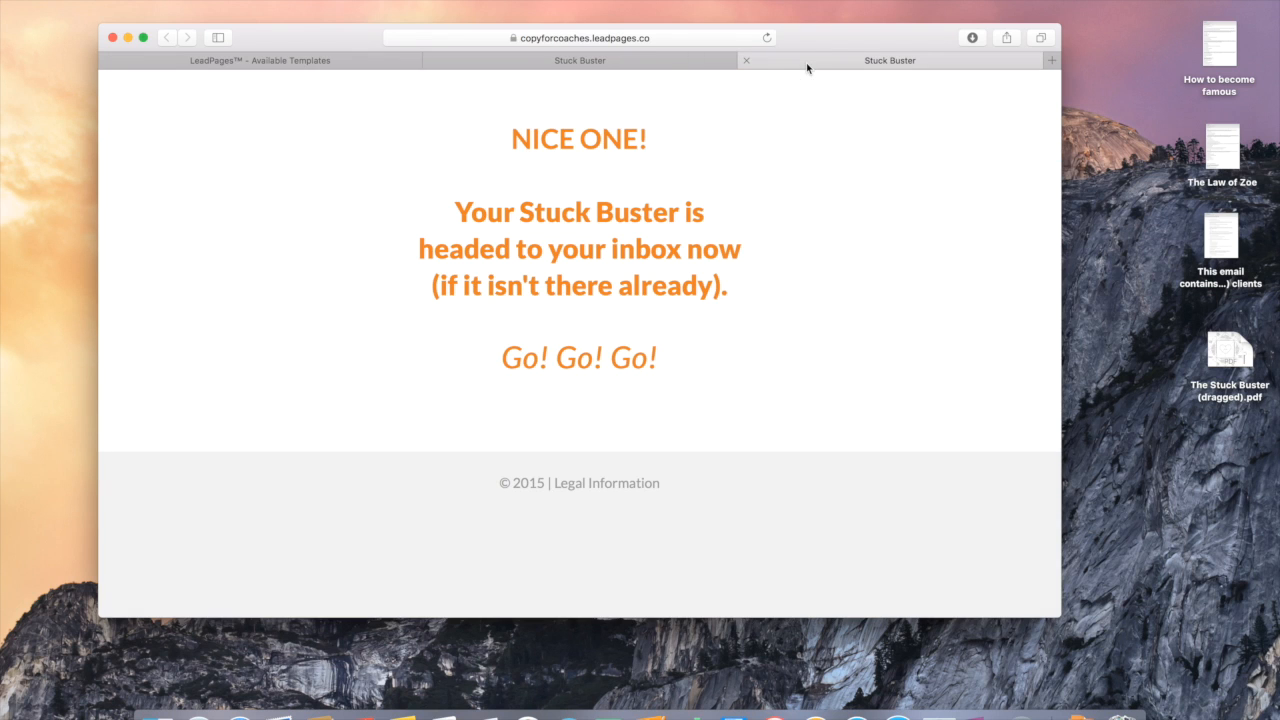
pyautogui.click(649, 60)
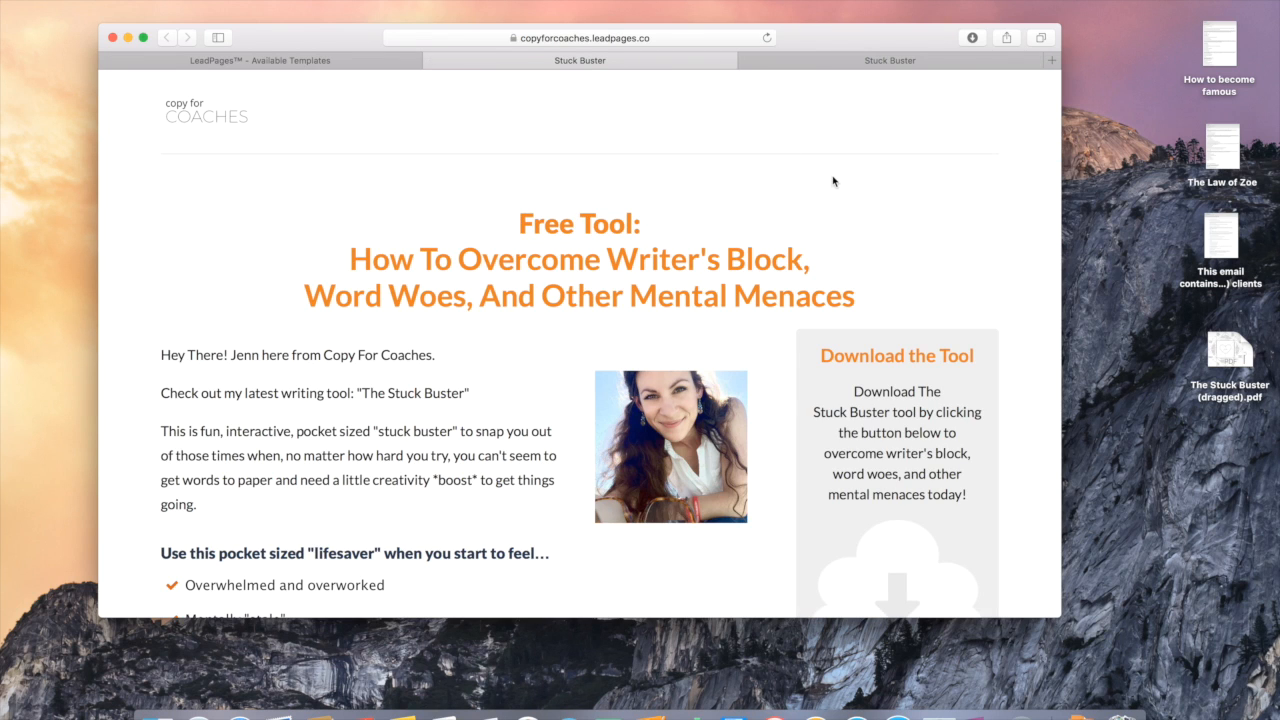
# Step: Scroll through the original Stuck Buster opt-in page, then return to the LeadPages template gallery
pyautogui.scroll(-2, 979, 249)
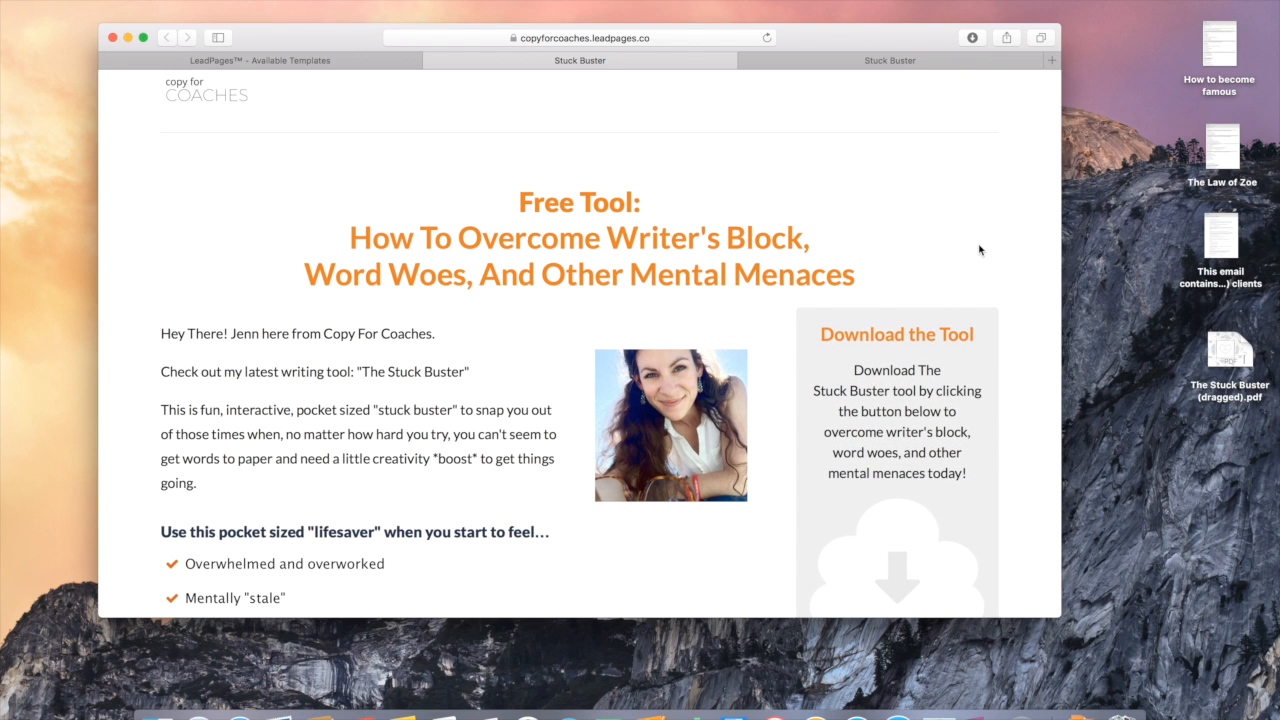
pyautogui.scroll(-10, 979, 249)
pyautogui.scroll(-3, 979, 249)
pyautogui.scroll(13, 979, 249)
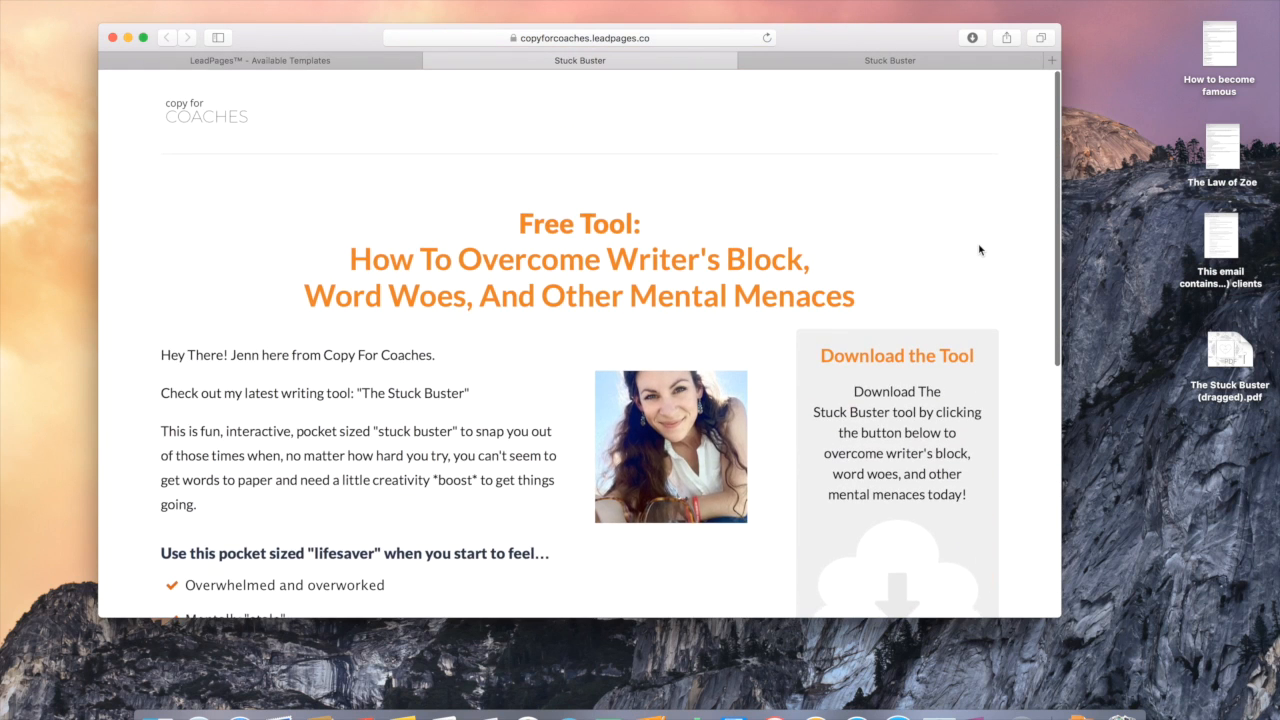
pyautogui.scroll(-2, 979, 249)
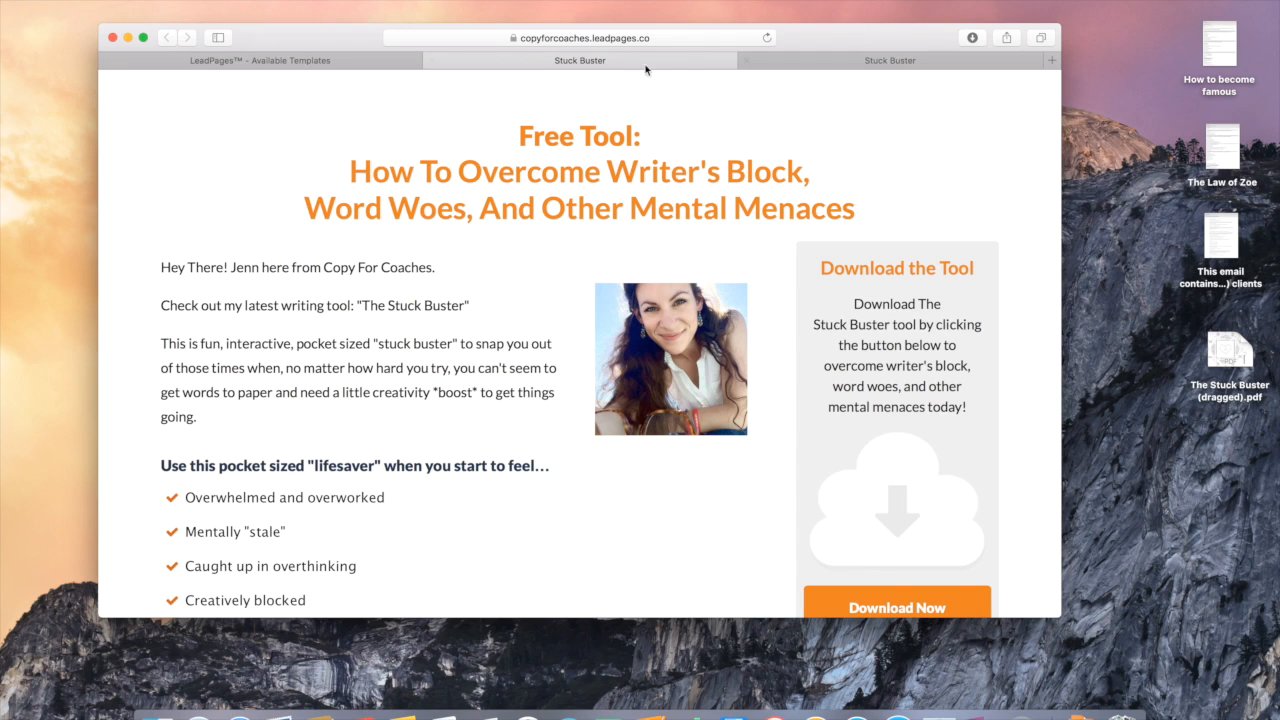
pyautogui.click(331, 60)
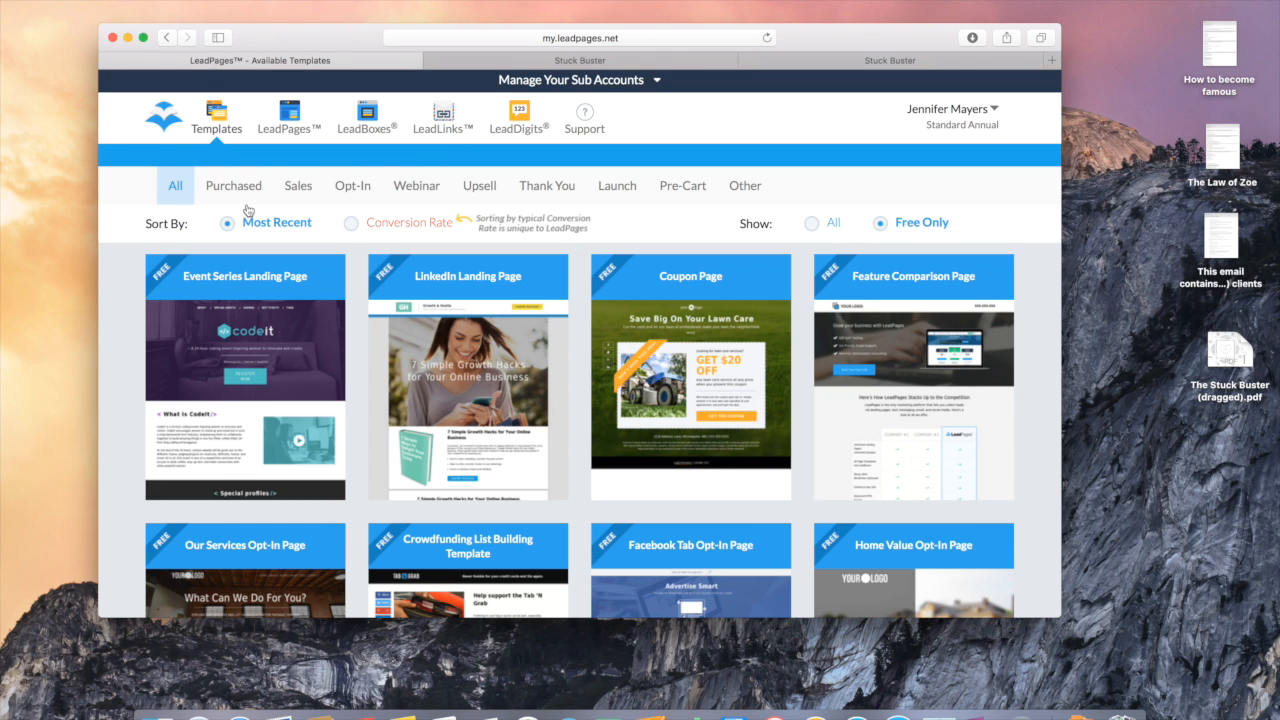
# Step: Filter templates to Opt-In, sort by conversion rate, and use the Enterprise Lead Gen Page
pyautogui.click(359, 192)
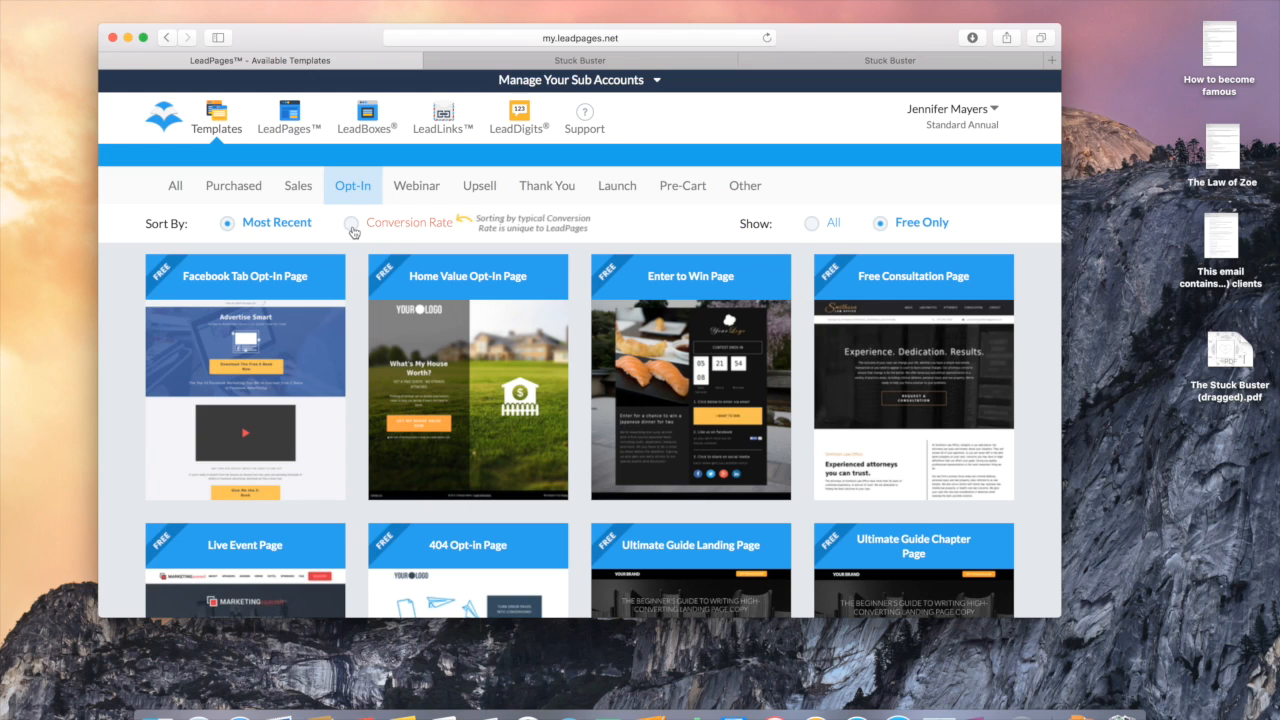
pyautogui.click(350, 224)
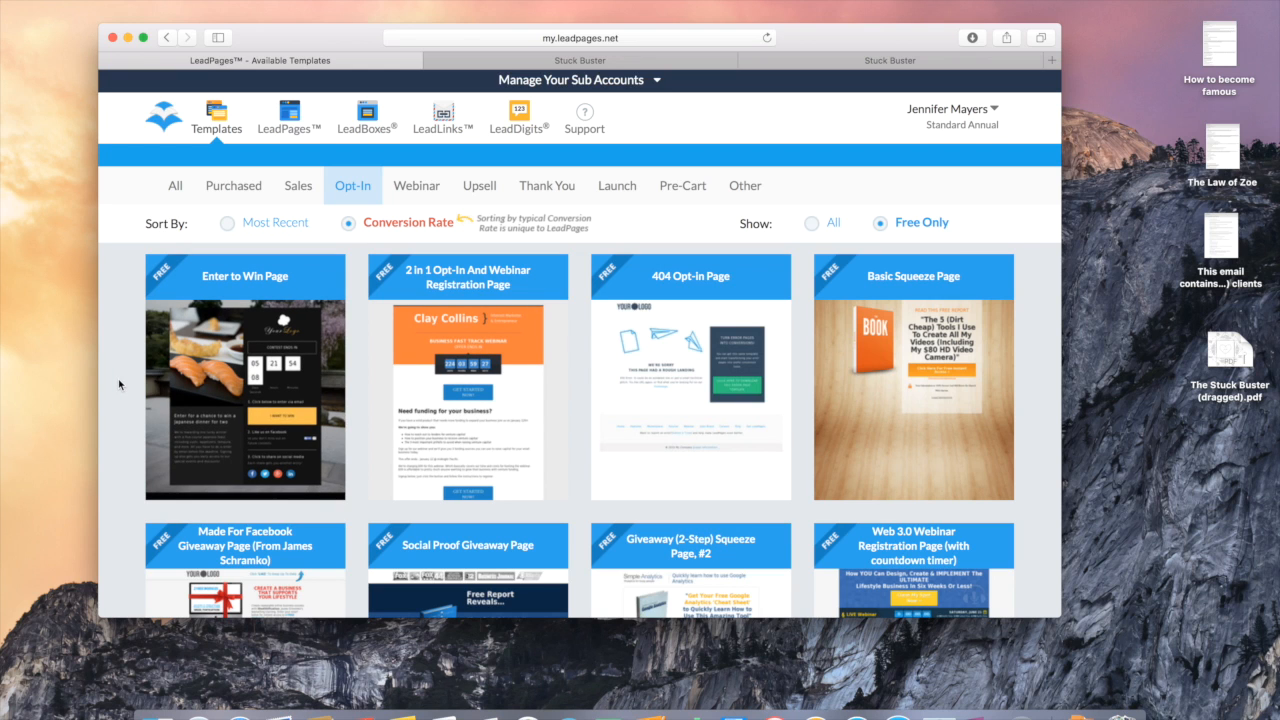
pyautogui.scroll(-5, 119, 384)
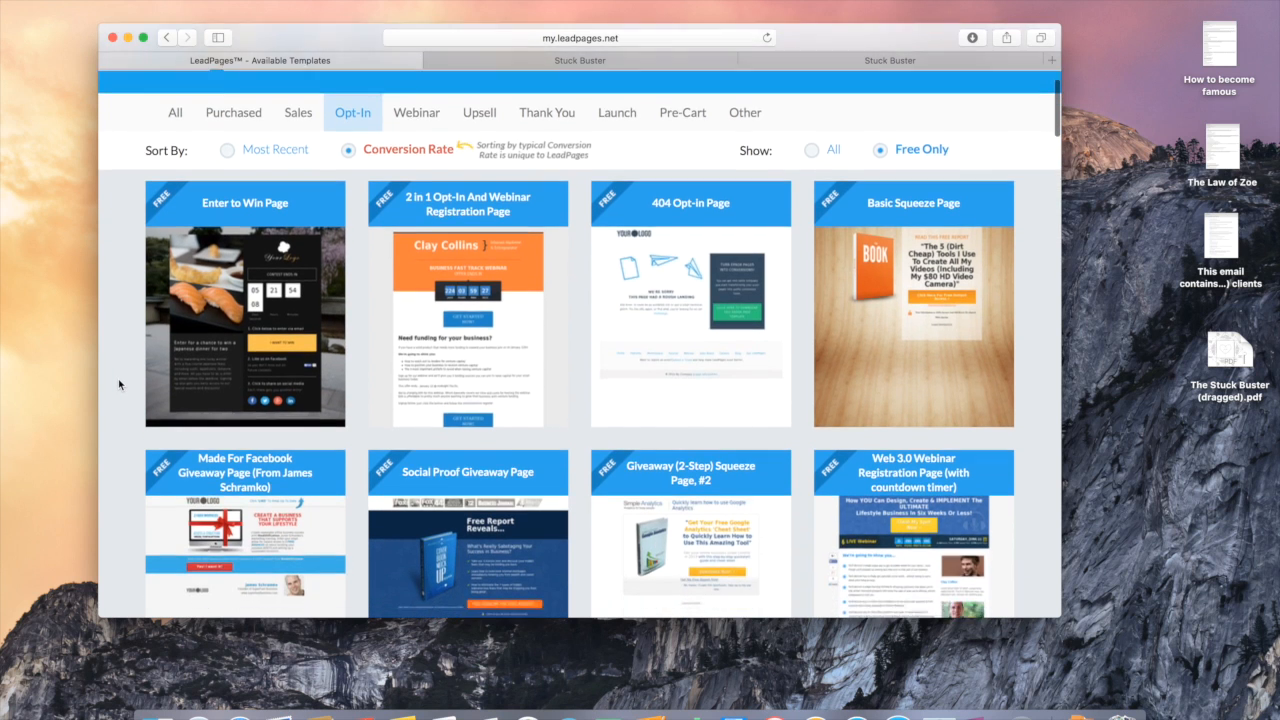
pyautogui.scroll(1, 119, 384)
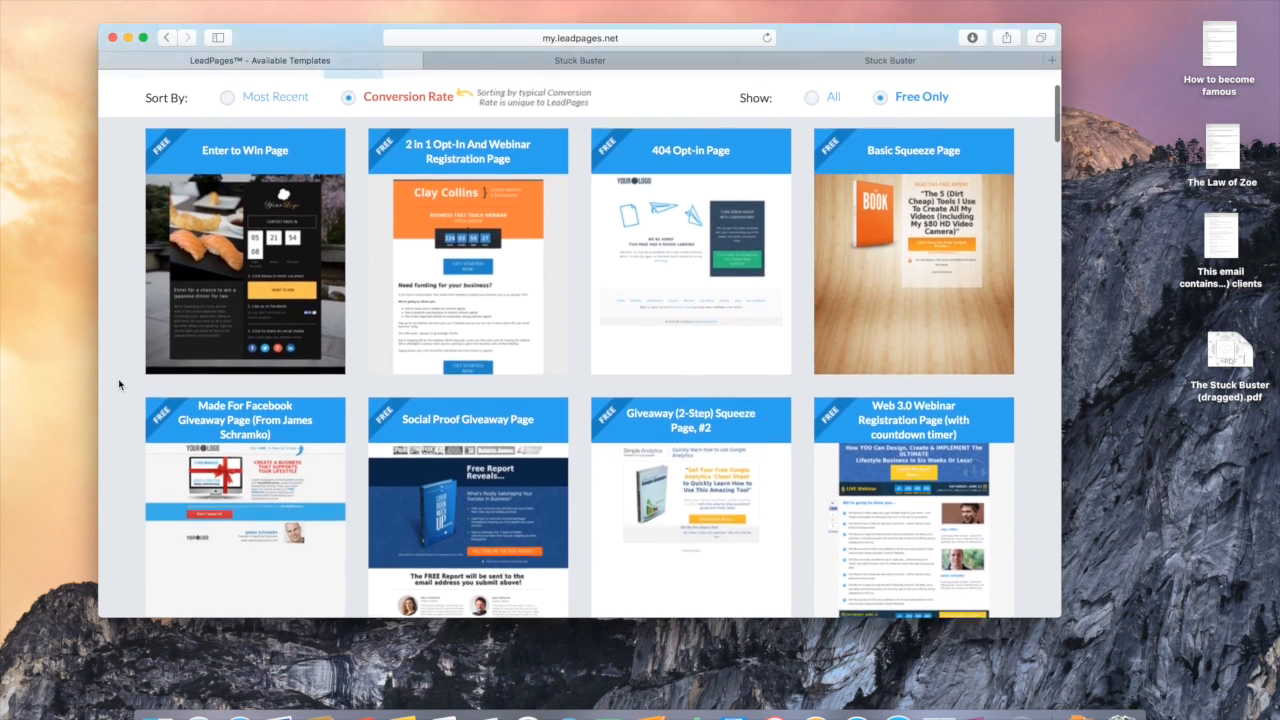
pyautogui.scroll(-8, 119, 384)
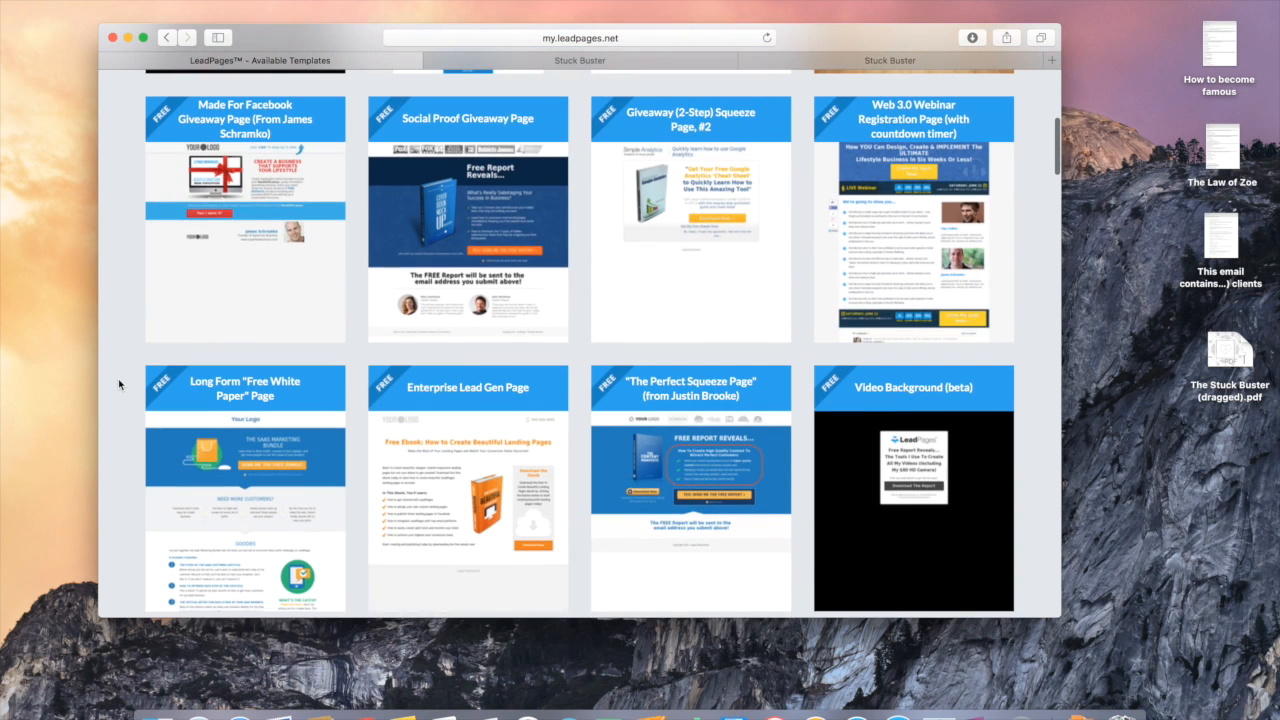
pyautogui.scroll(8, 436, 429)
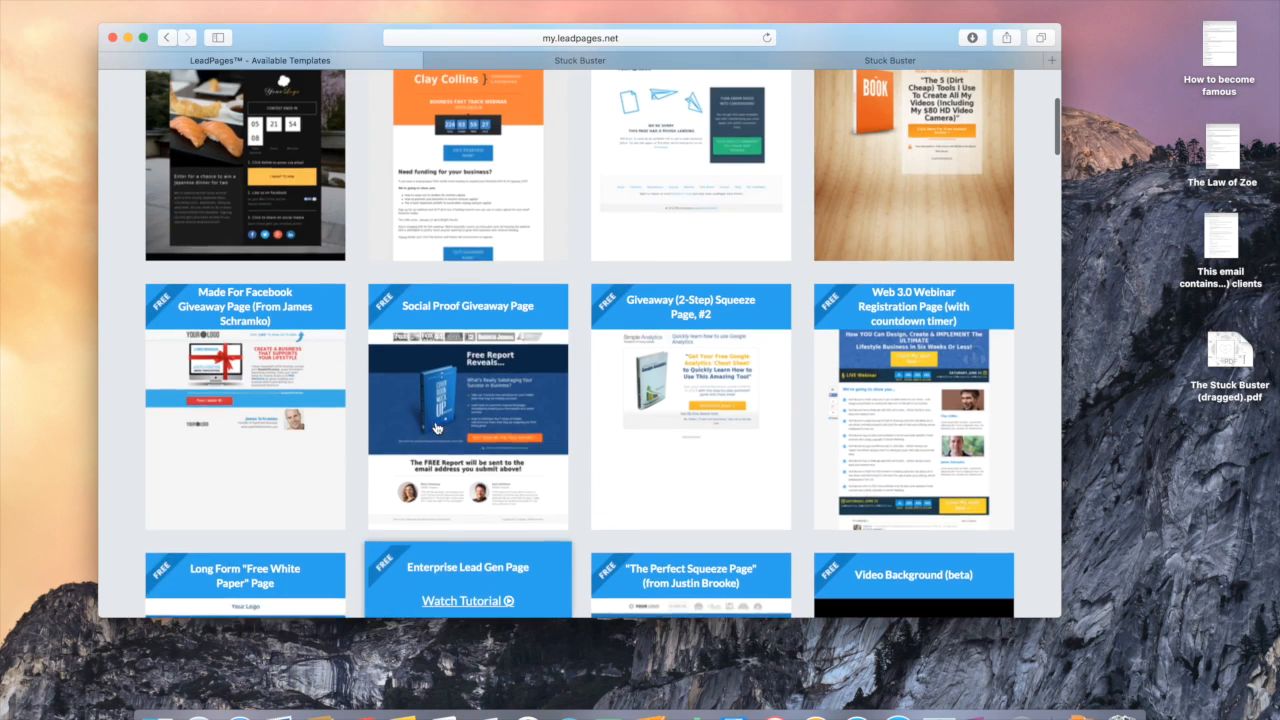
pyautogui.scroll(2, 436, 429)
pyautogui.scroll(-12, 436, 429)
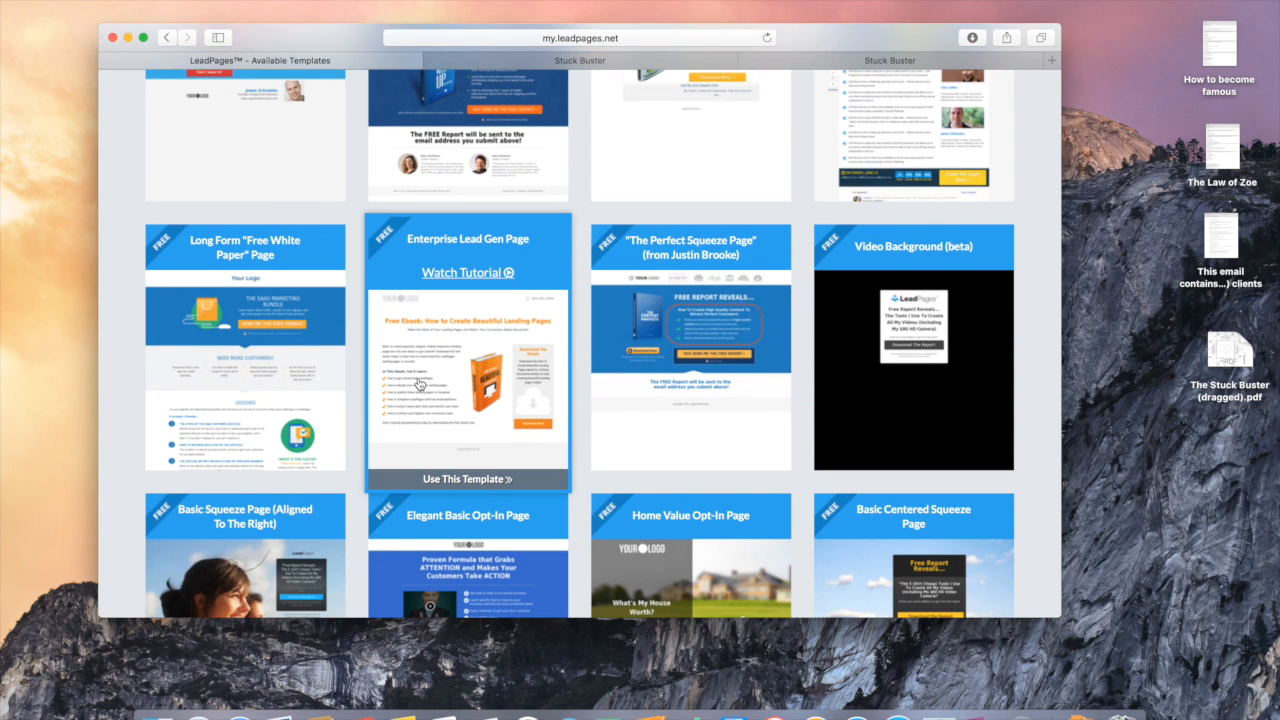
pyautogui.click(420, 384)
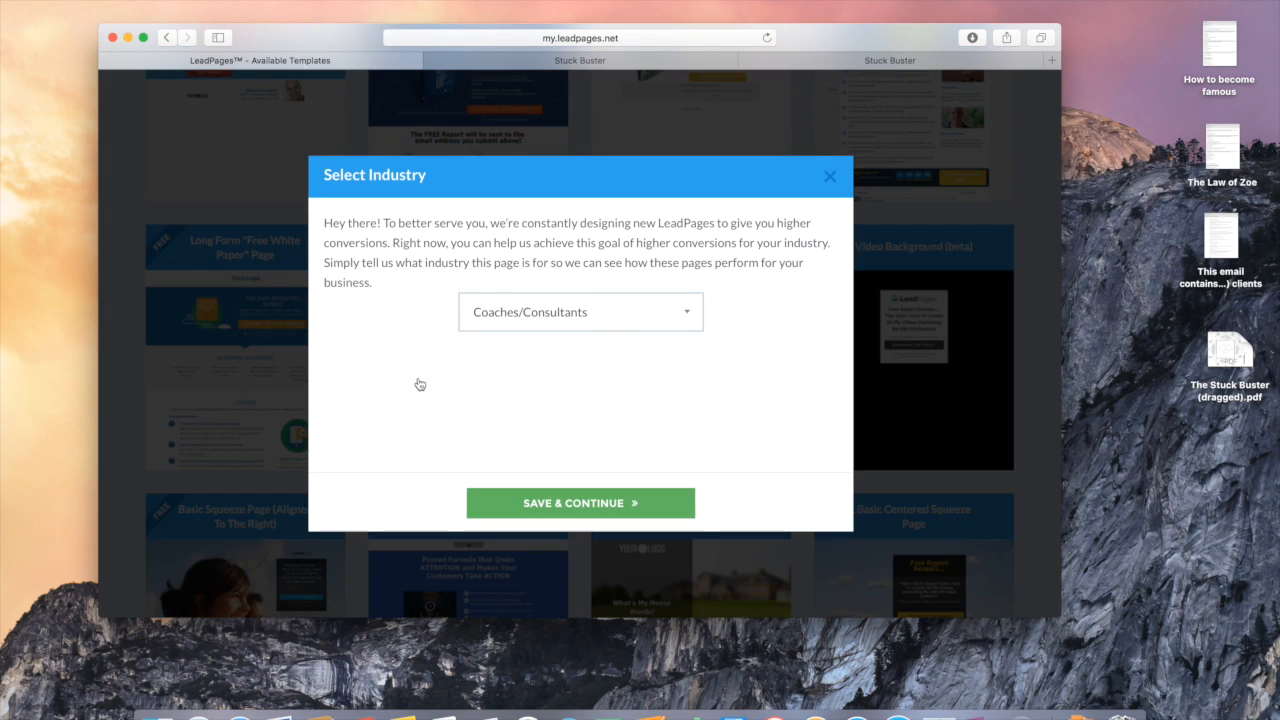
# Step: Confirm Coaches/Consultants as the industry, briefly comparing with the Stuck Buster page
pyautogui.click(572, 506)
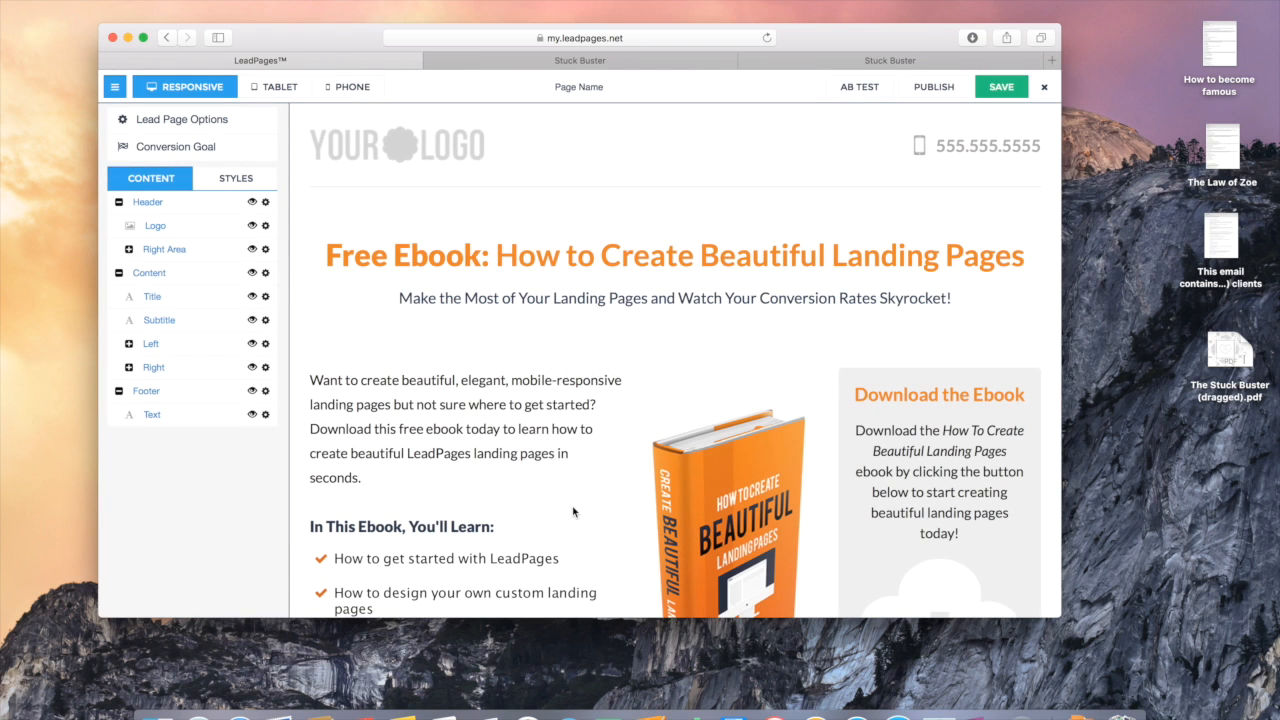
pyautogui.click(600, 62)
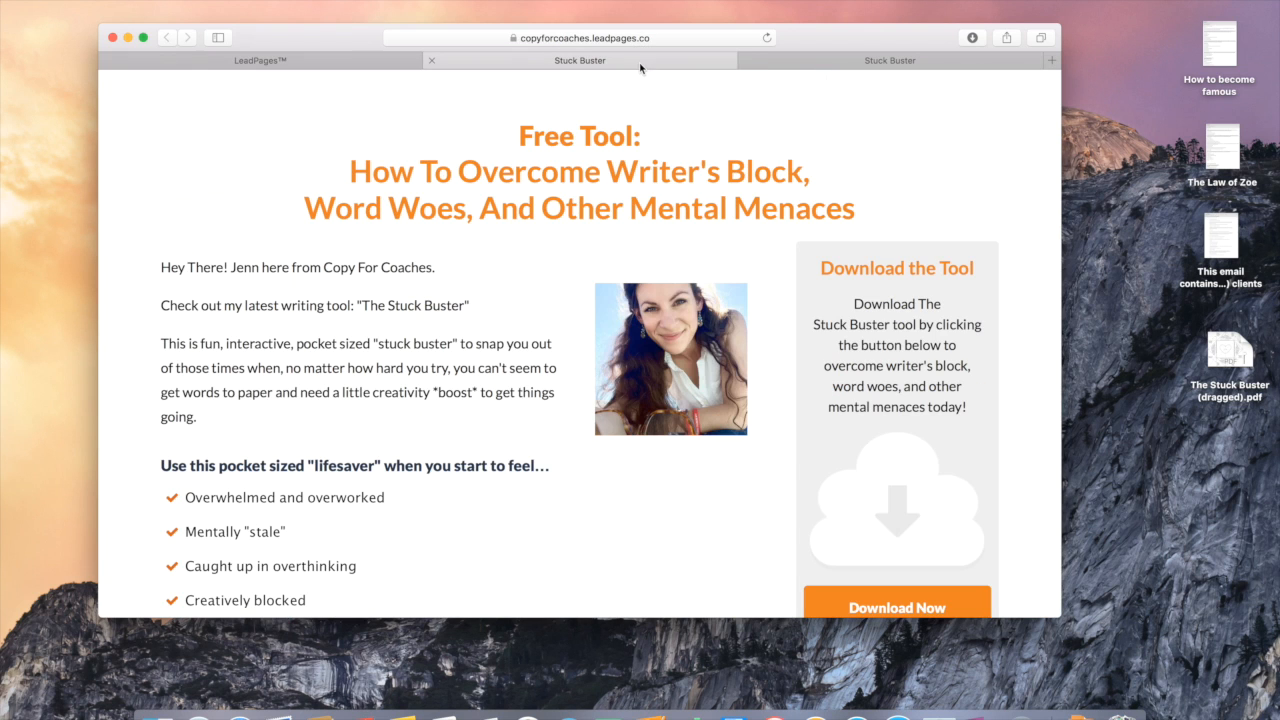
pyautogui.click(334, 62)
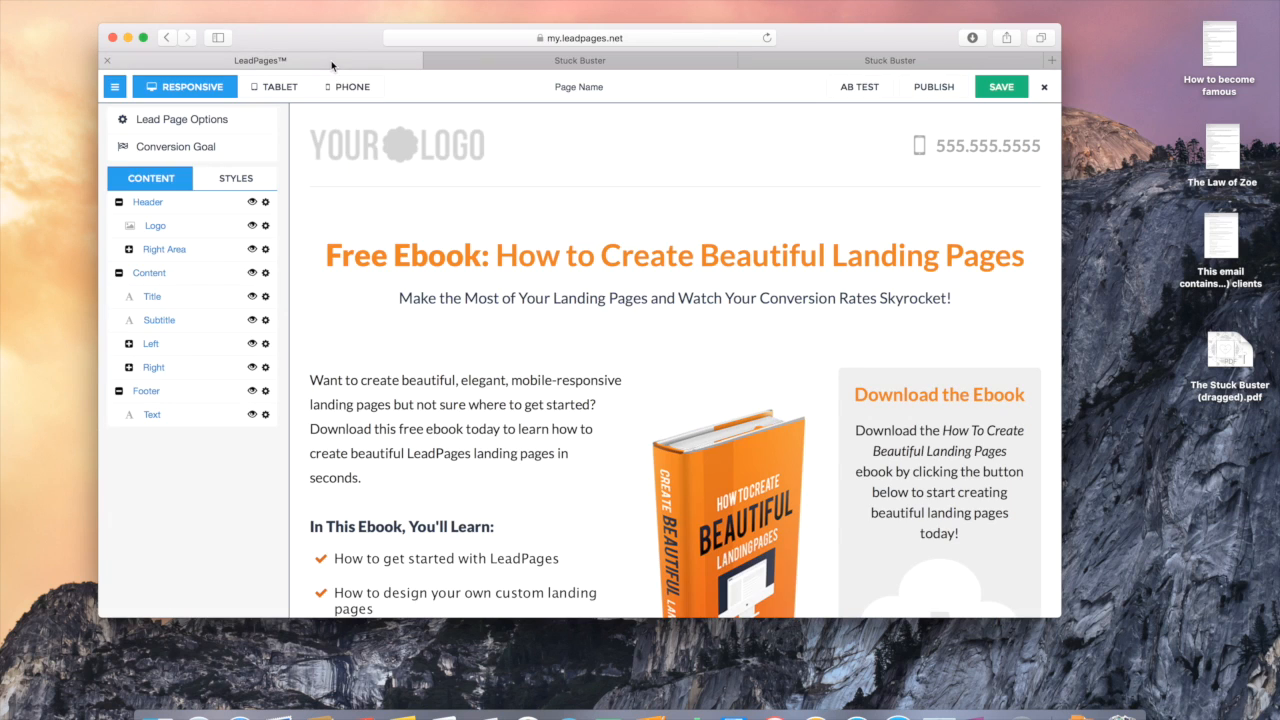
# Step: Replace the placeholder header logo with the 'copy for COACHES' image
pyautogui.click(443, 149)
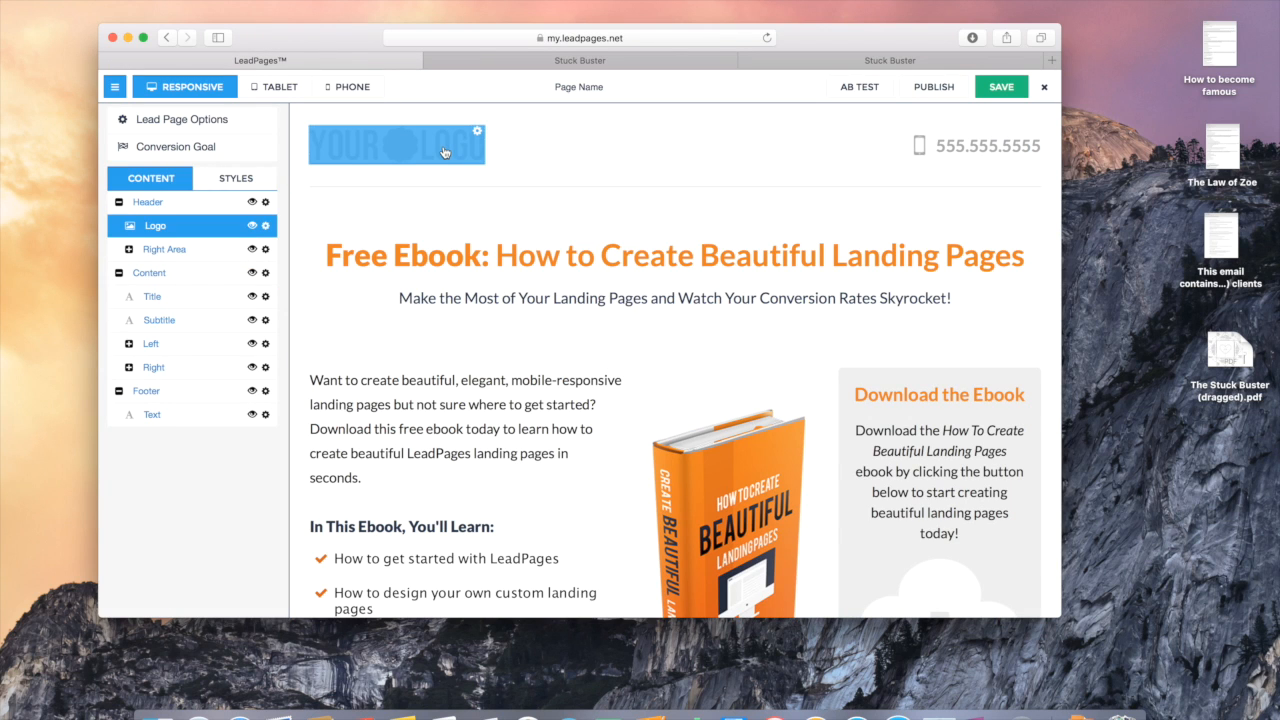
pyautogui.click(445, 152)
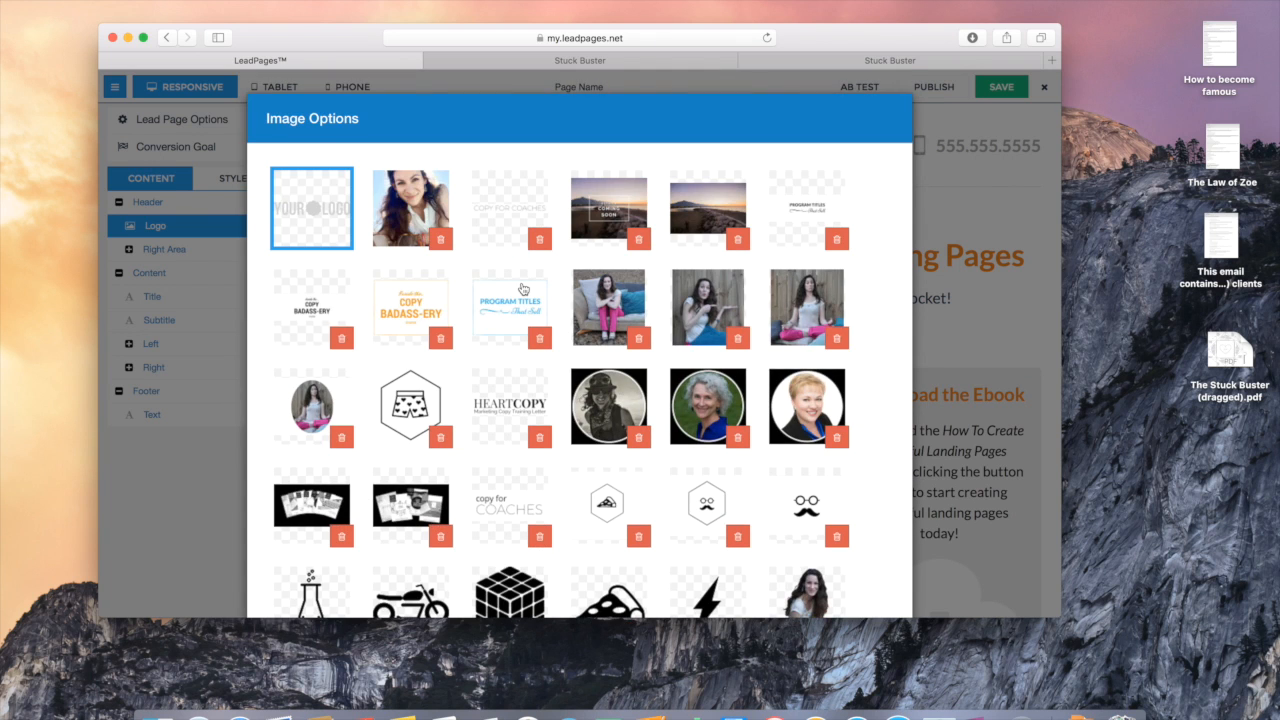
pyautogui.scroll(-5, 522, 289)
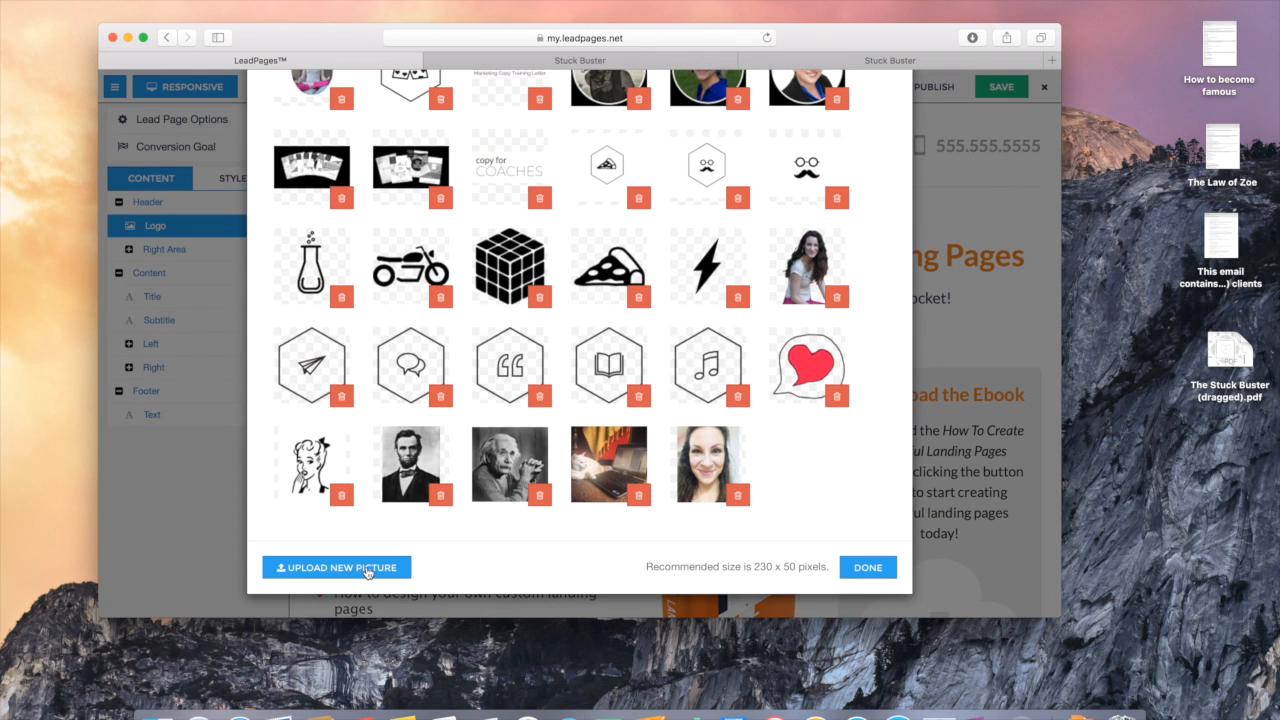
pyautogui.click(515, 160)
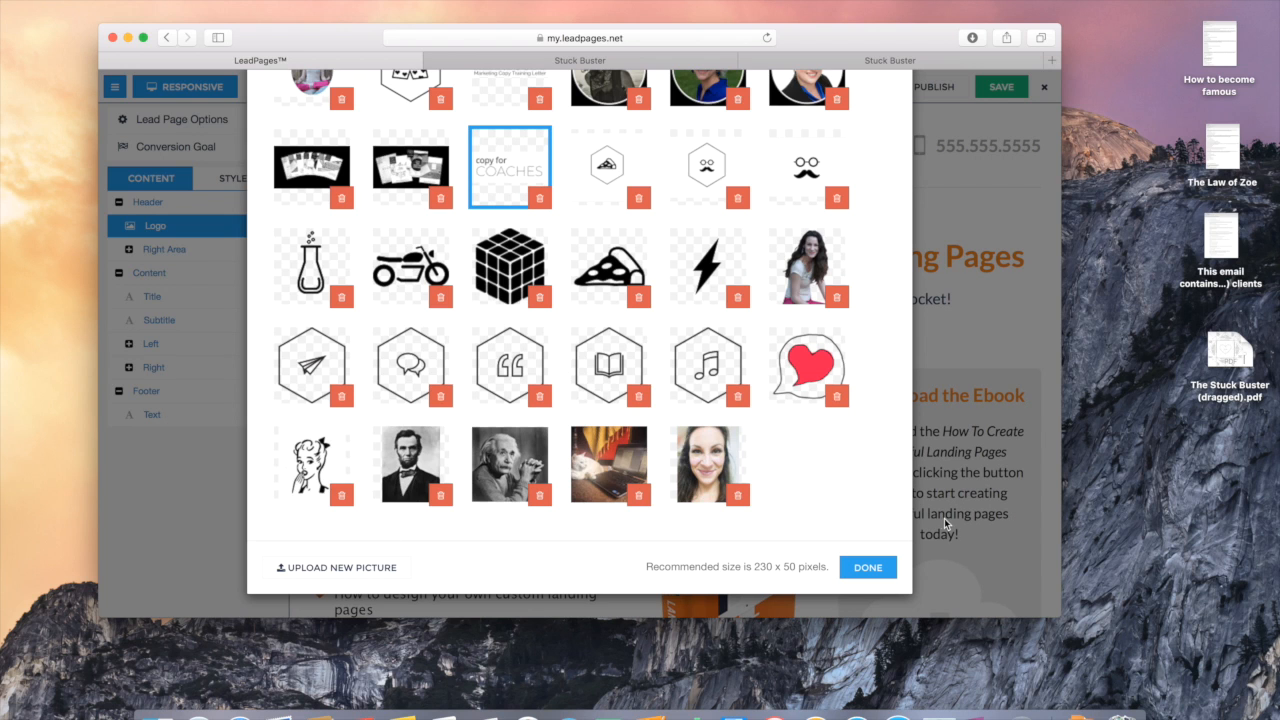
pyautogui.click(874, 568)
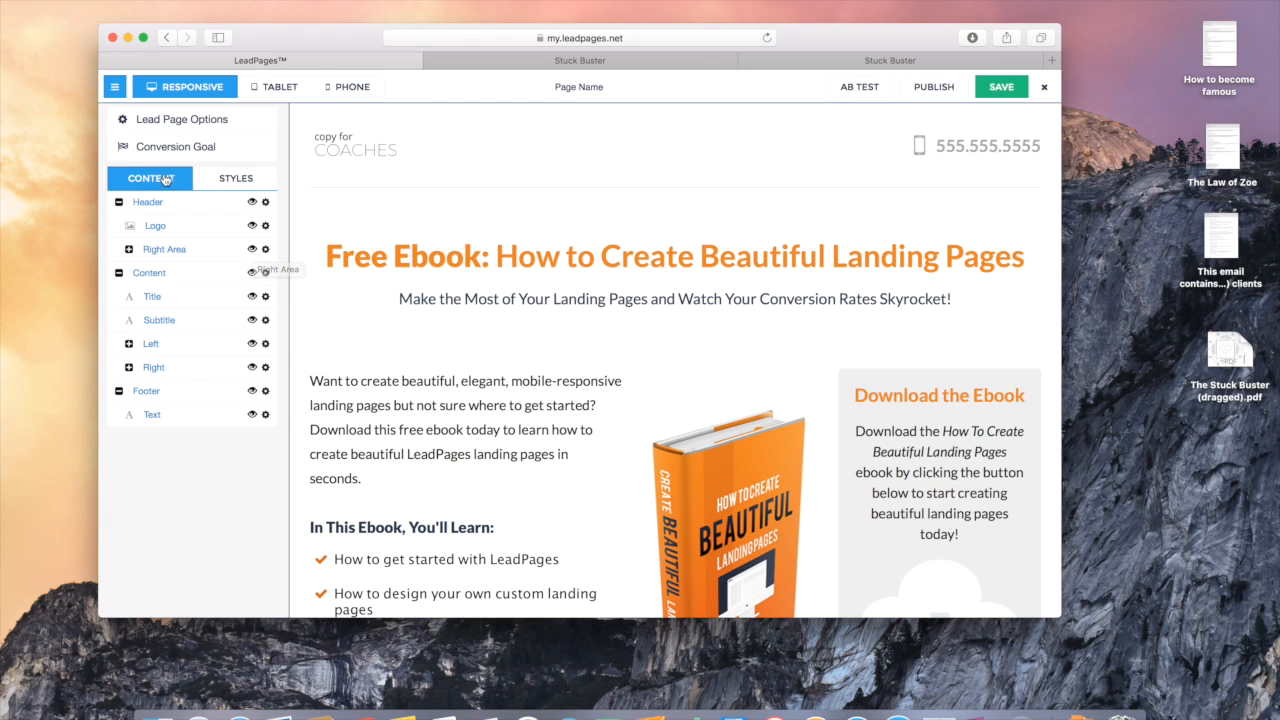
# Step: Hide the header's Right Area so the placeholder phone number disappears
pyautogui.click(253, 250)
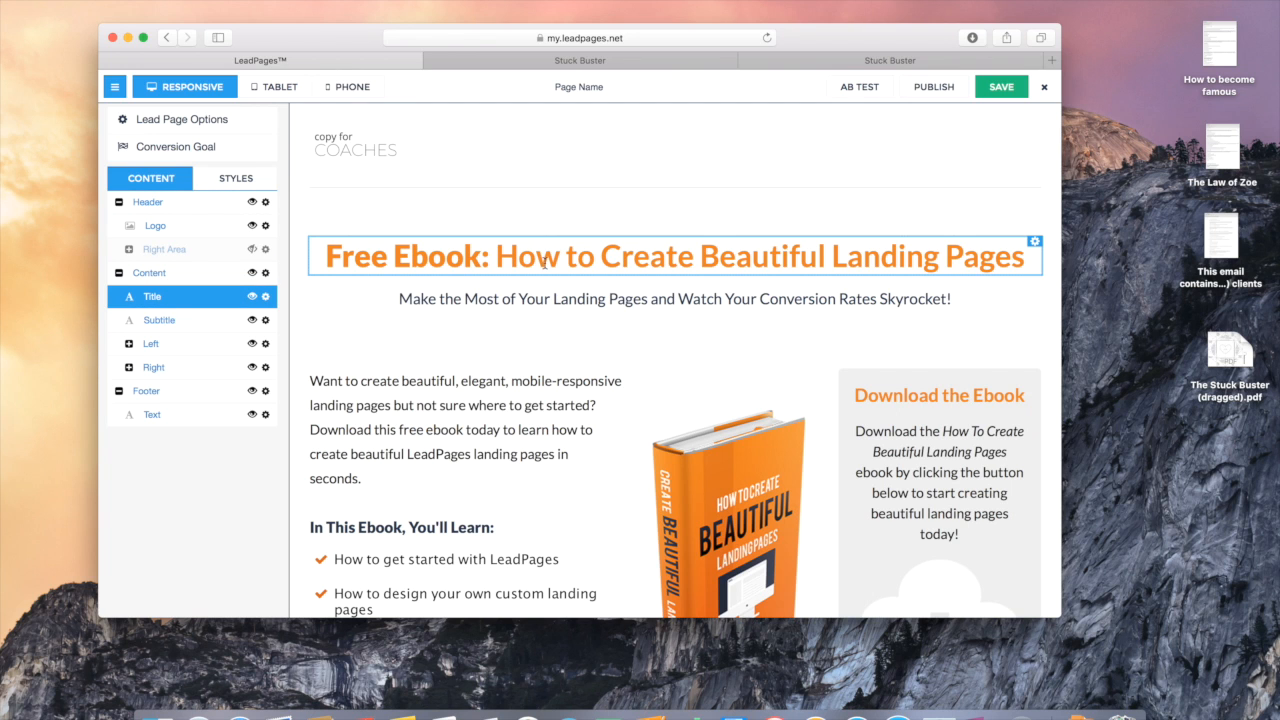
pyautogui.scroll(-5, 545, 260)
pyautogui.scroll(-3, 545, 265)
pyautogui.scroll(6, 545, 262)
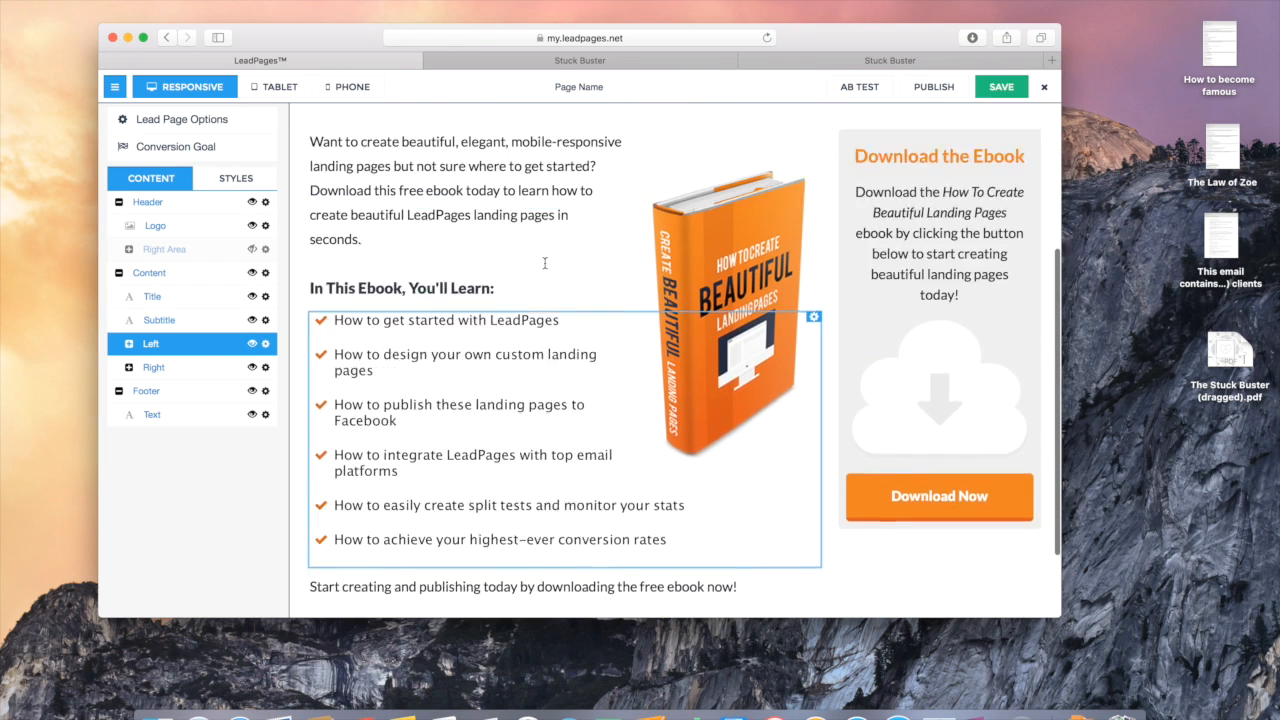
# Step: Copy the three-line Free Tool heading from the Stuck Buster page
pyautogui.click(556, 261)
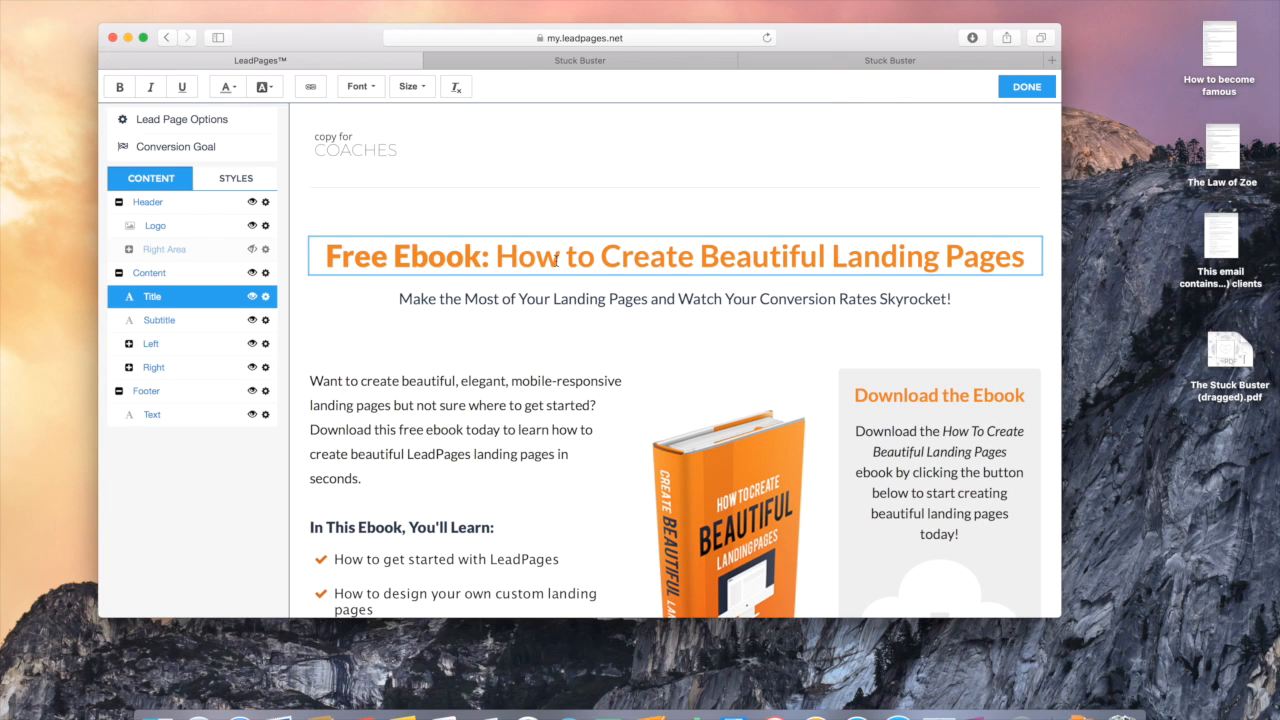
pyautogui.click(612, 61)
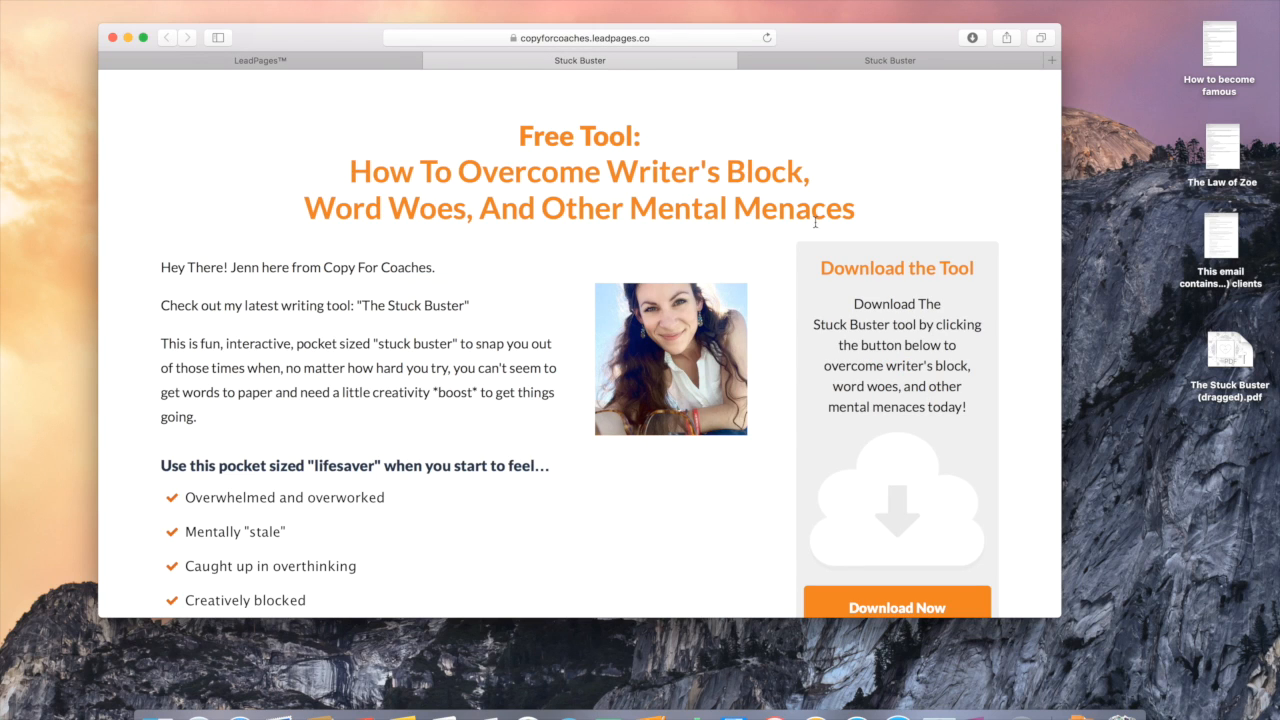
pyautogui.moveTo(858, 214); pyautogui.dragTo(520, 142)
pyautogui.press('super+c')
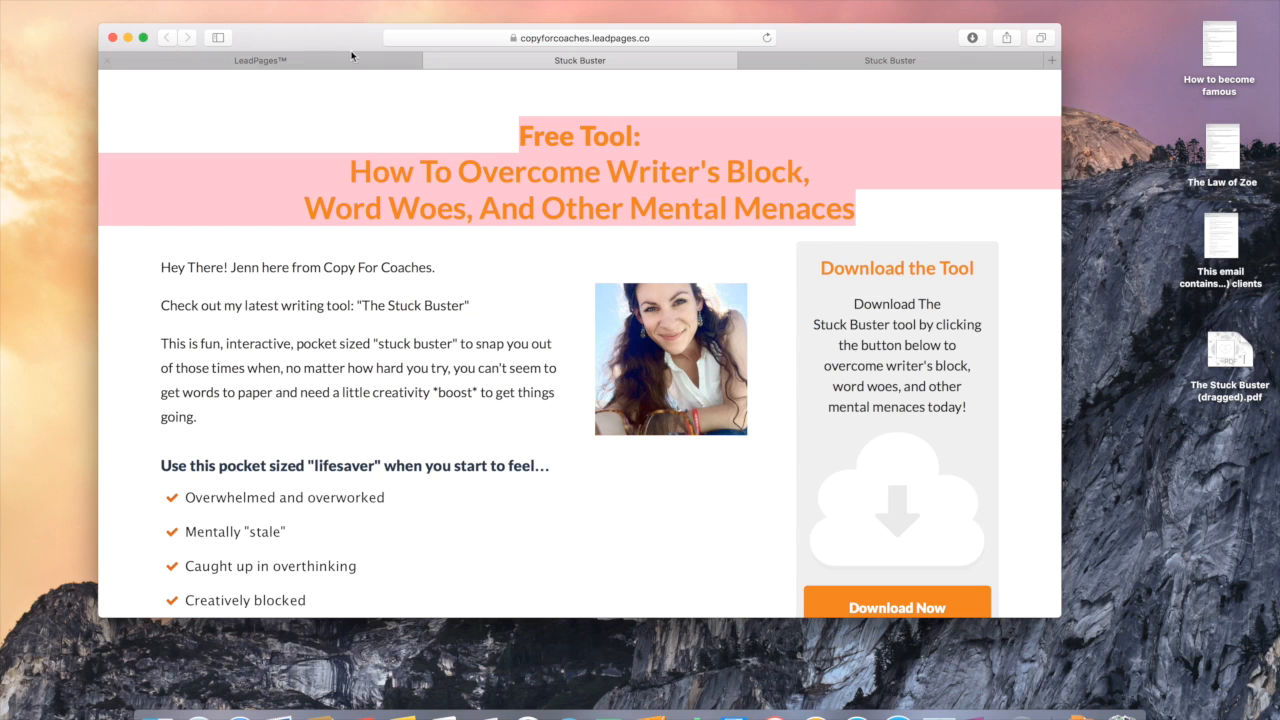
pyautogui.click(344, 66)
# Step: Paste the Free Tool heading over the title and enlarge its 'Free Tool:' line
pyautogui.click(541, 255)
pyautogui.tripleClick(541, 255)
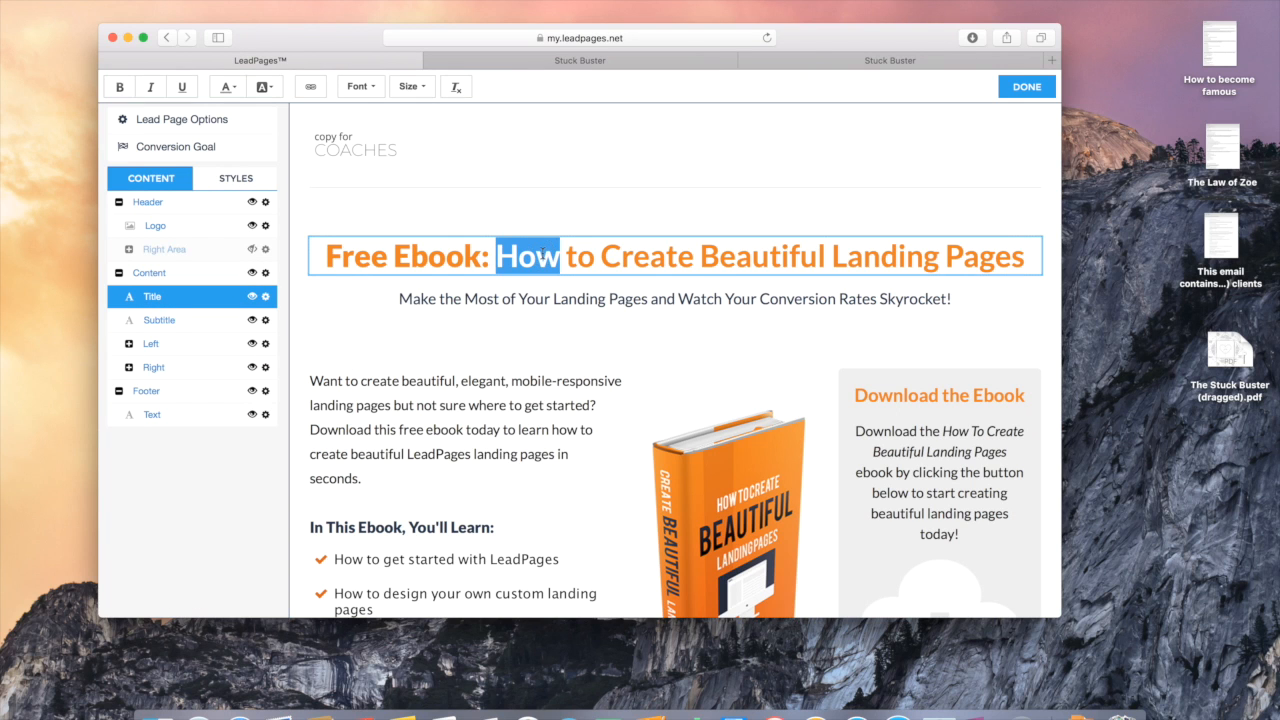
pyautogui.press('super+v')
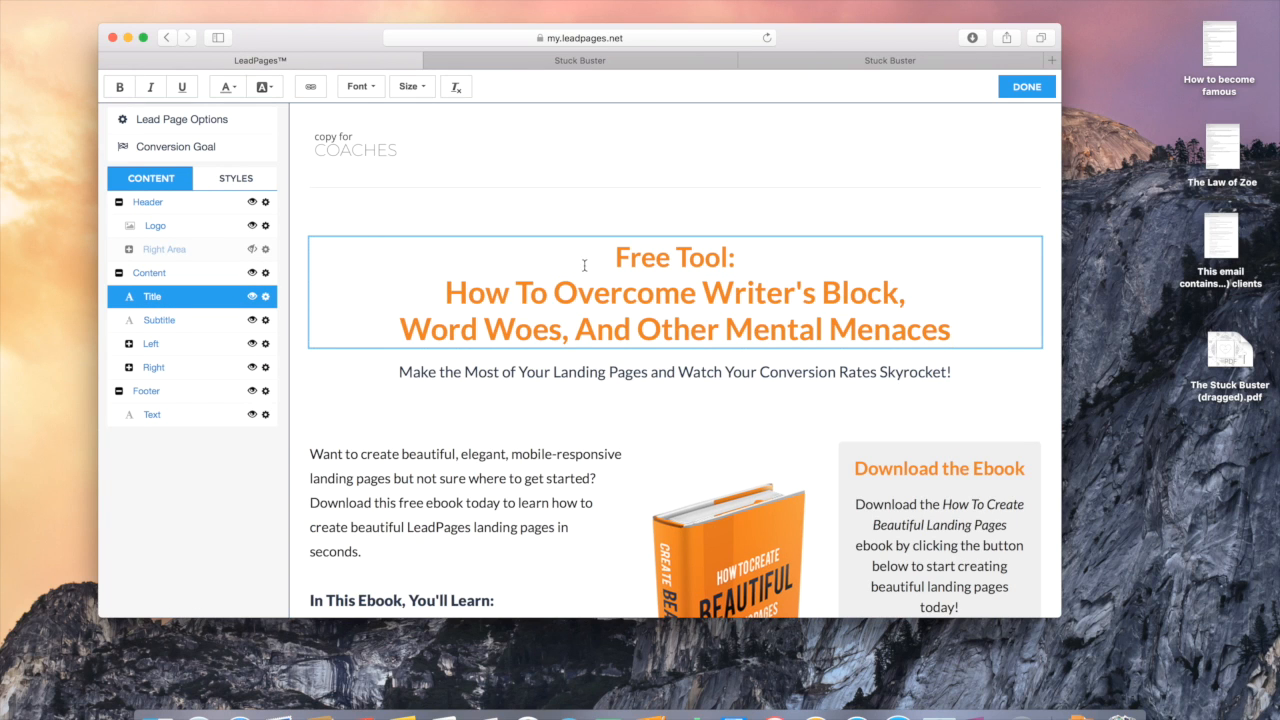
pyautogui.moveTo(738, 262); pyautogui.dragTo(617, 259)
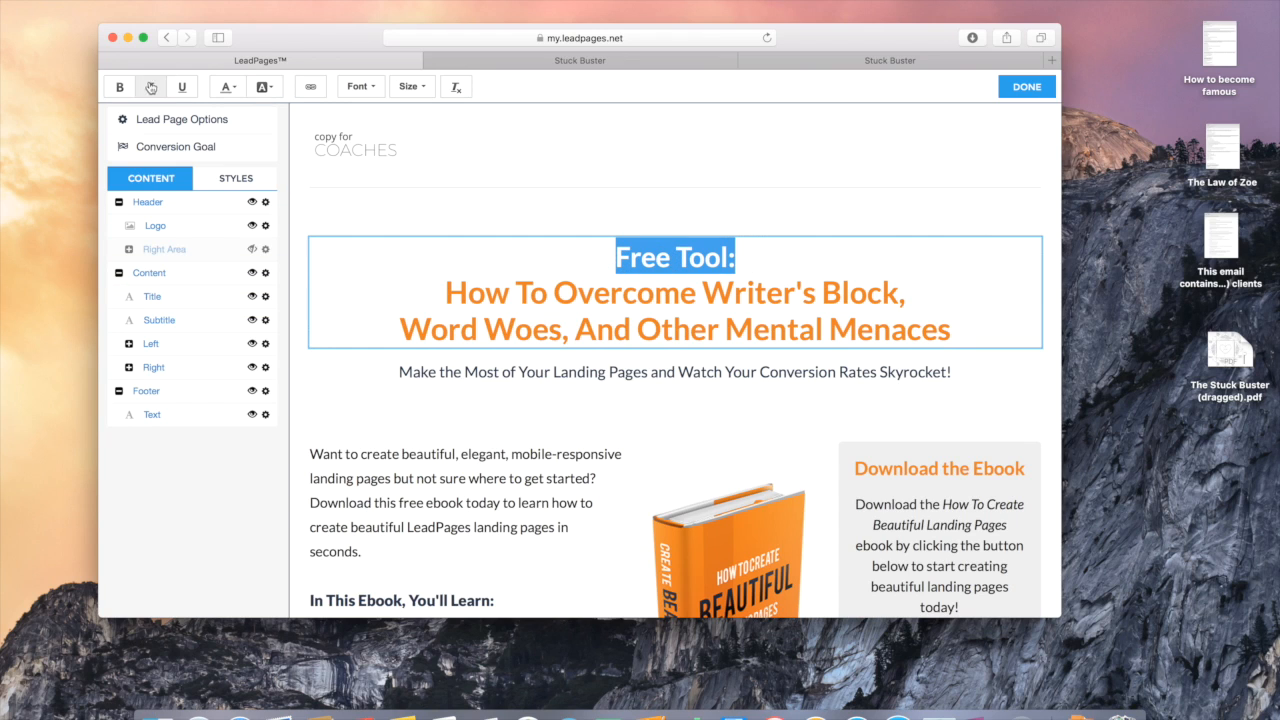
pyautogui.click(406, 86)
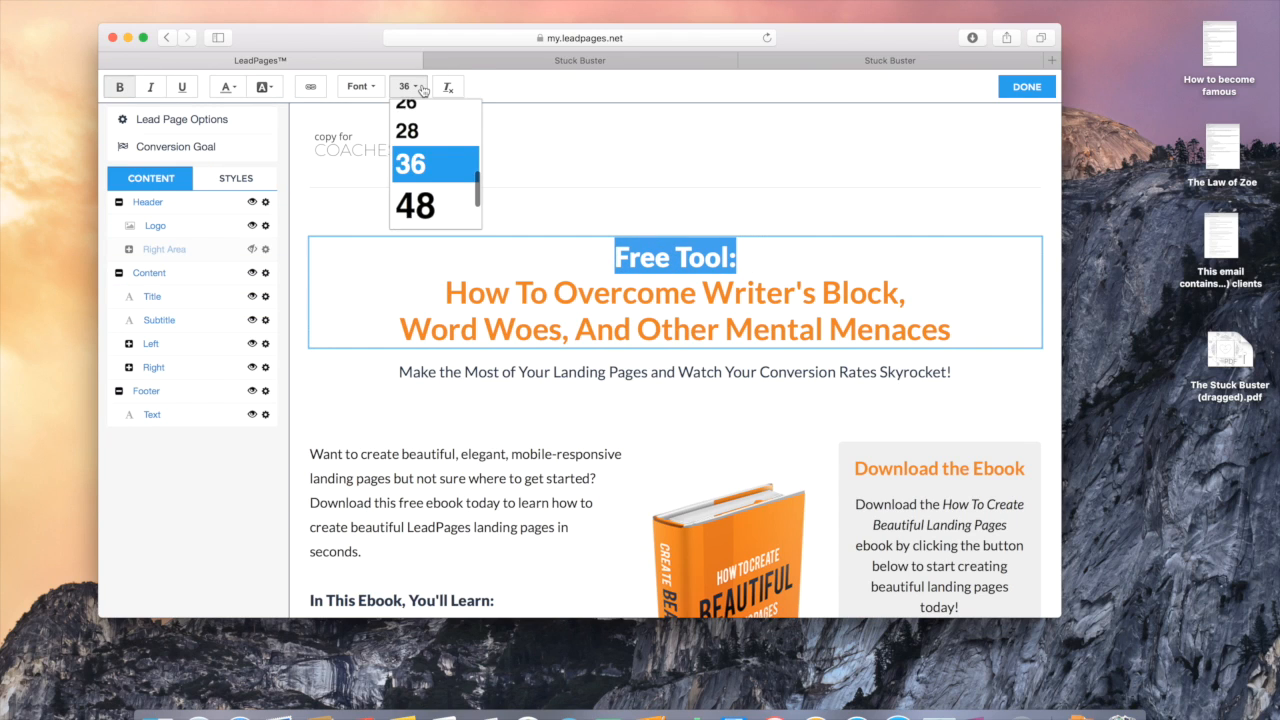
pyautogui.click(427, 180)
pyautogui.click(510, 292)
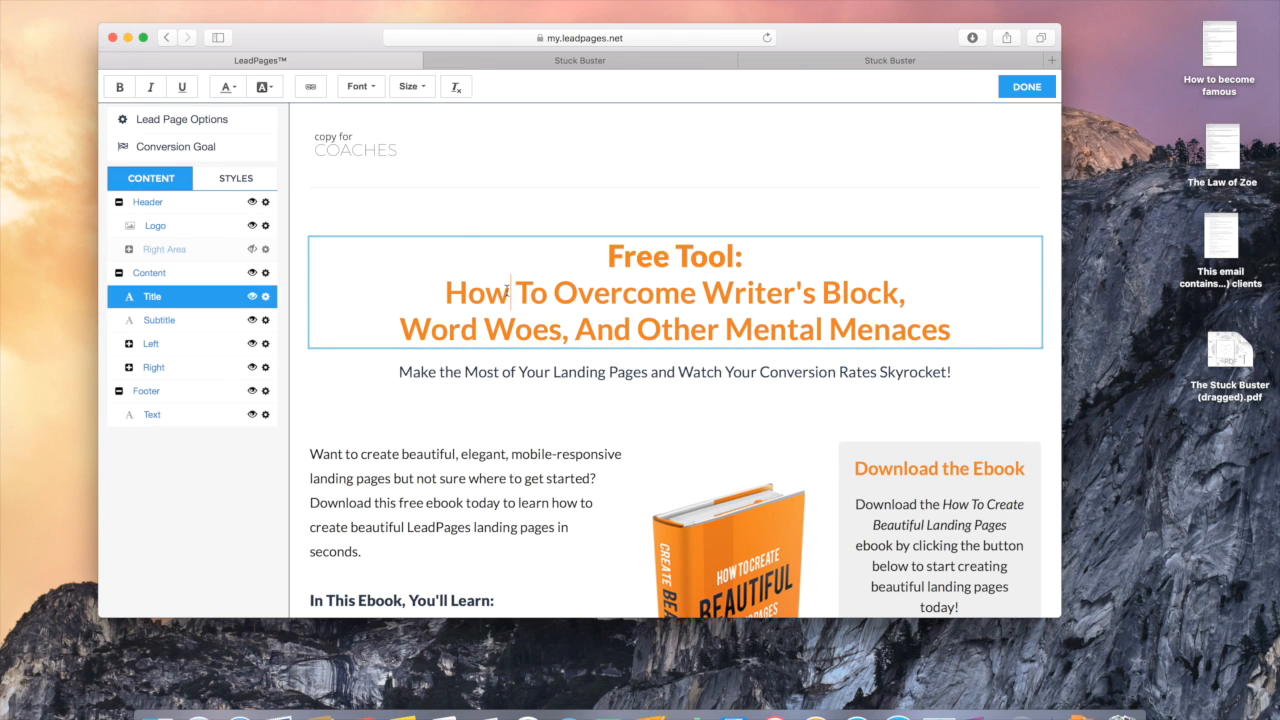
# Step: Delete the subtitle text and hide the empty Subtitle block
pyautogui.tripleClick(637, 371)
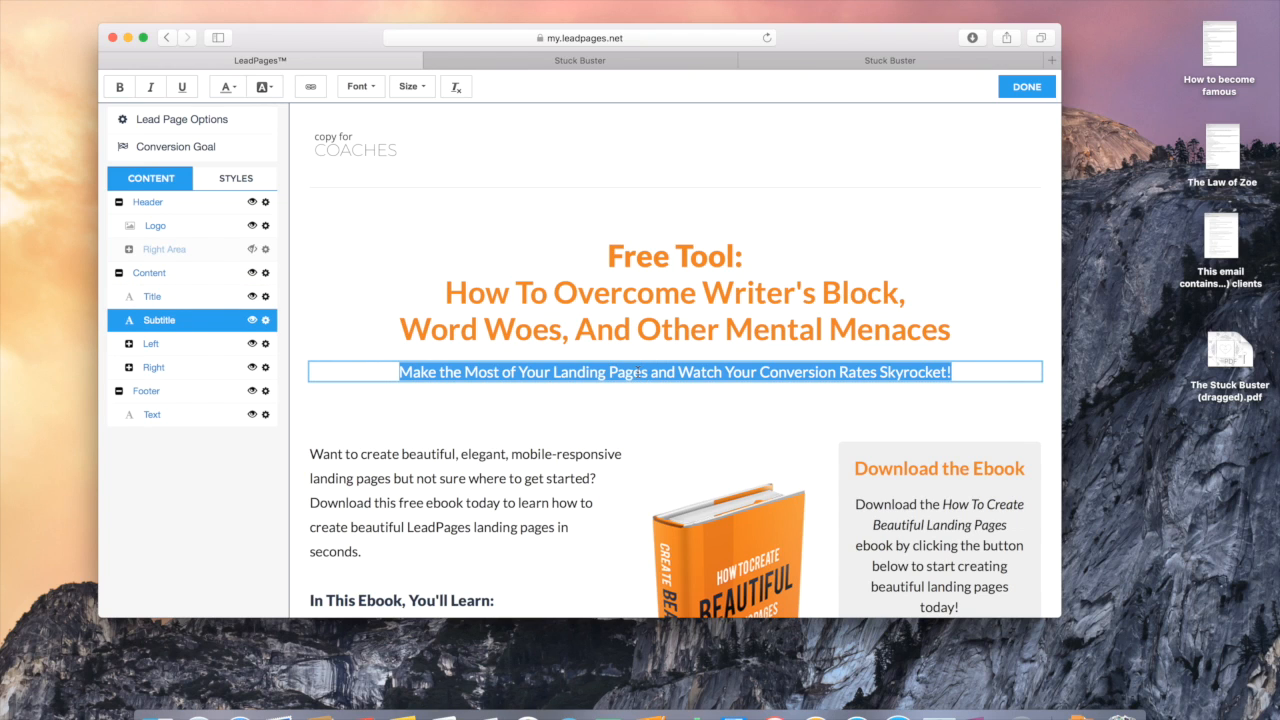
pyautogui.press('BackSpace')
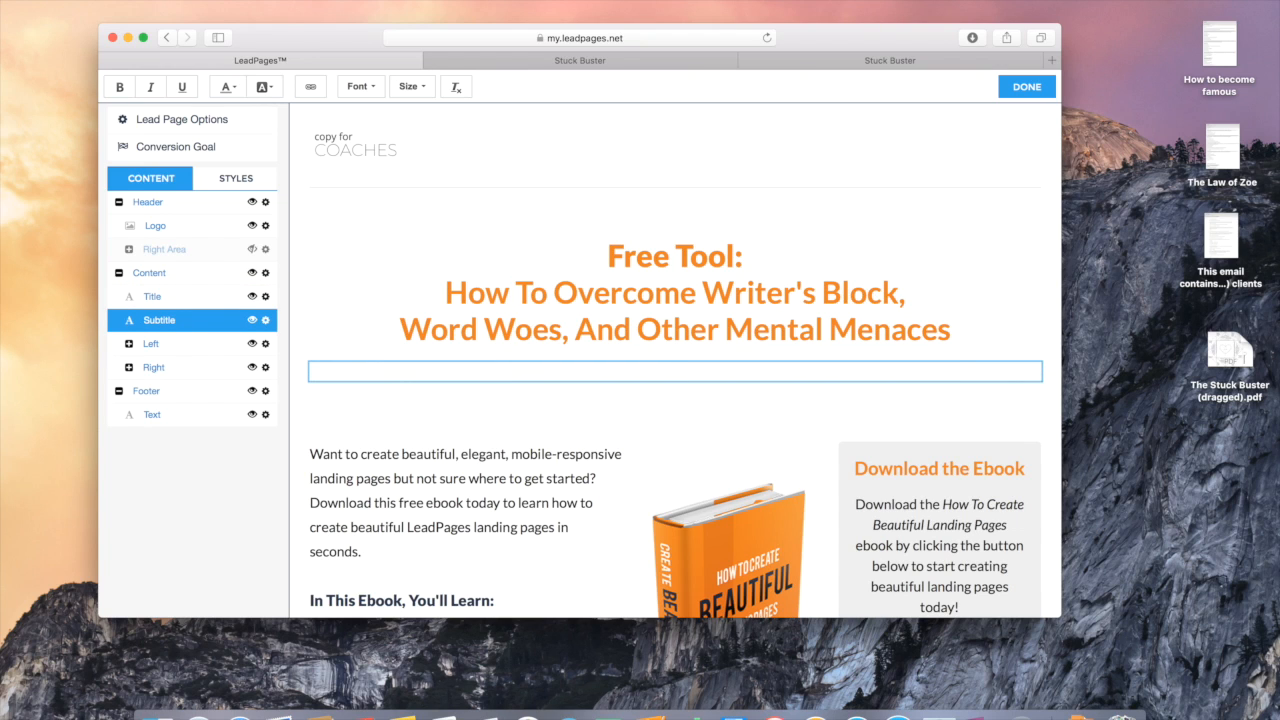
pyautogui.click(252, 320)
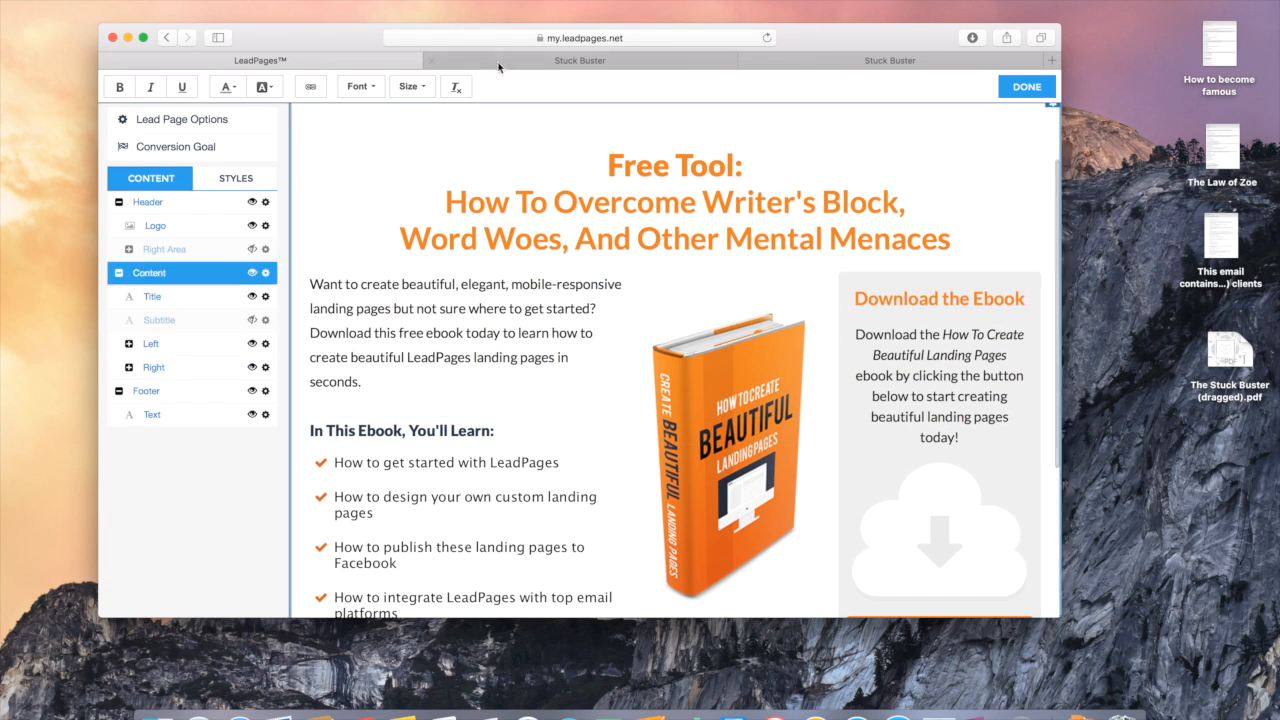
pyautogui.click(553, 63)
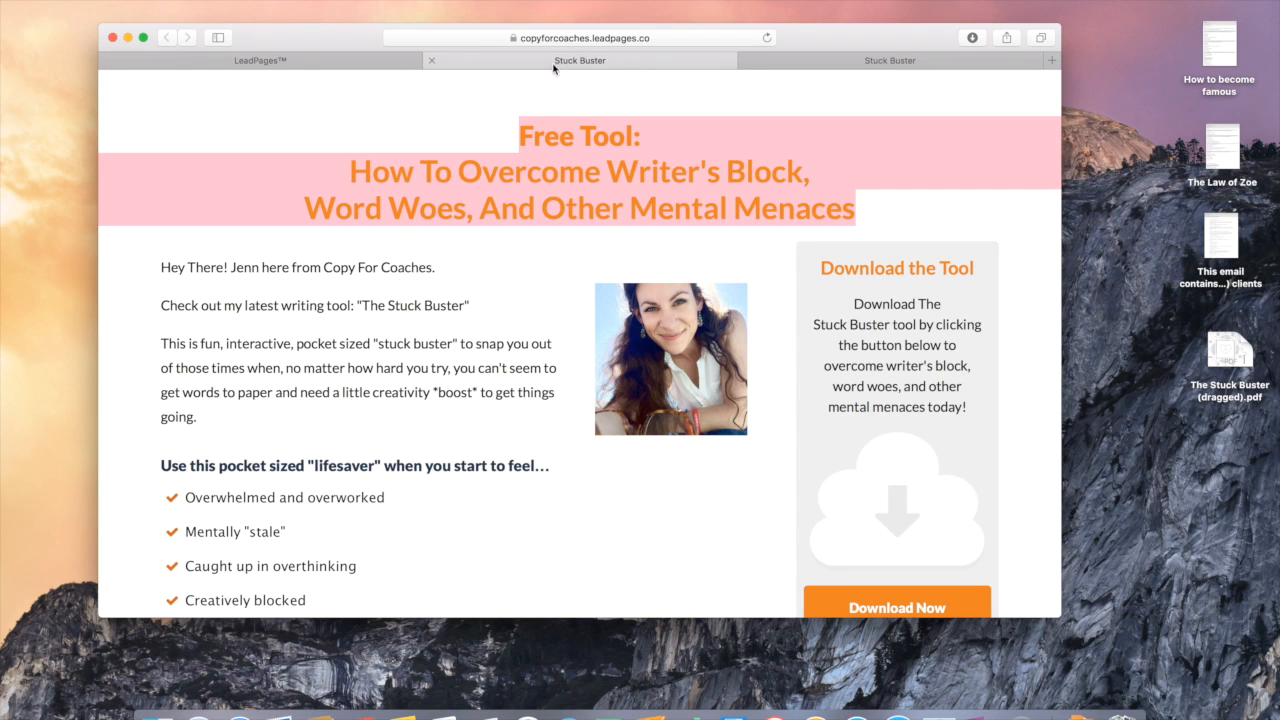
pyautogui.click(410, 303)
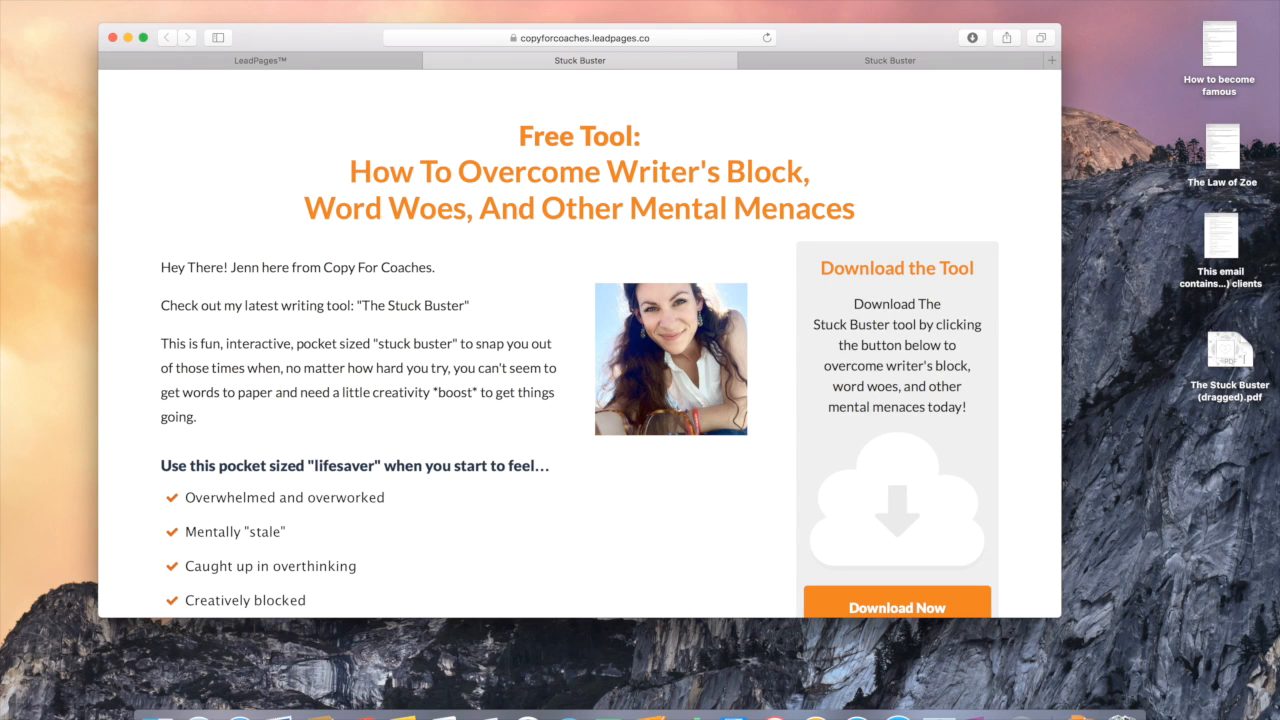
pyautogui.click(290, 60)
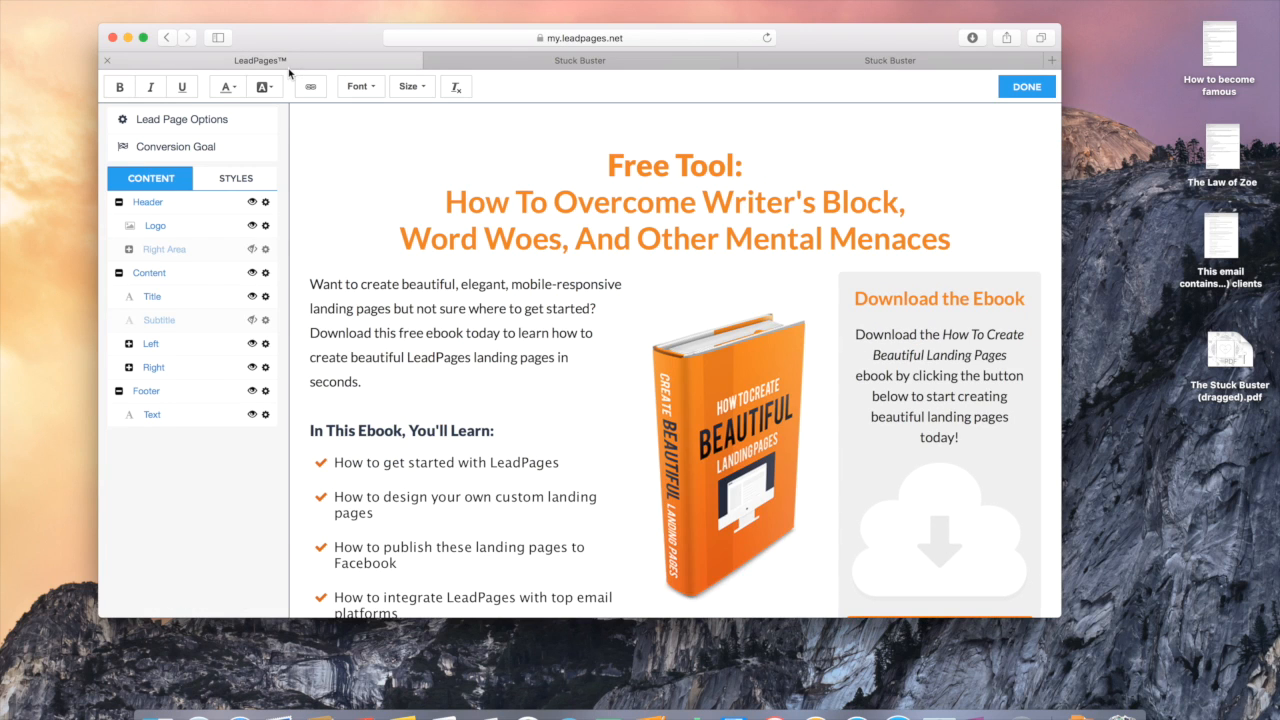
pyautogui.click(725, 470)
# Step: Replace the ebook cover with the woman's portrait photo, then view the Stuck Buster page
pyautogui.click(424, 207)
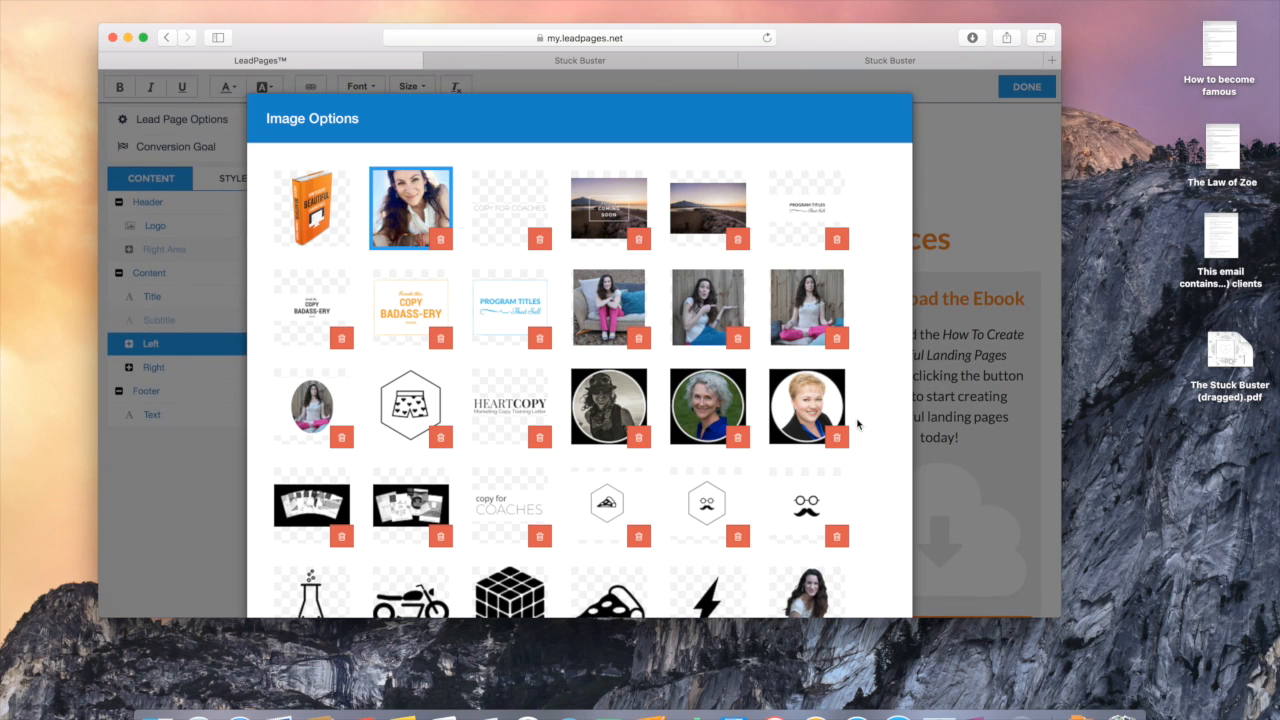
pyautogui.scroll(-5, 877, 449)
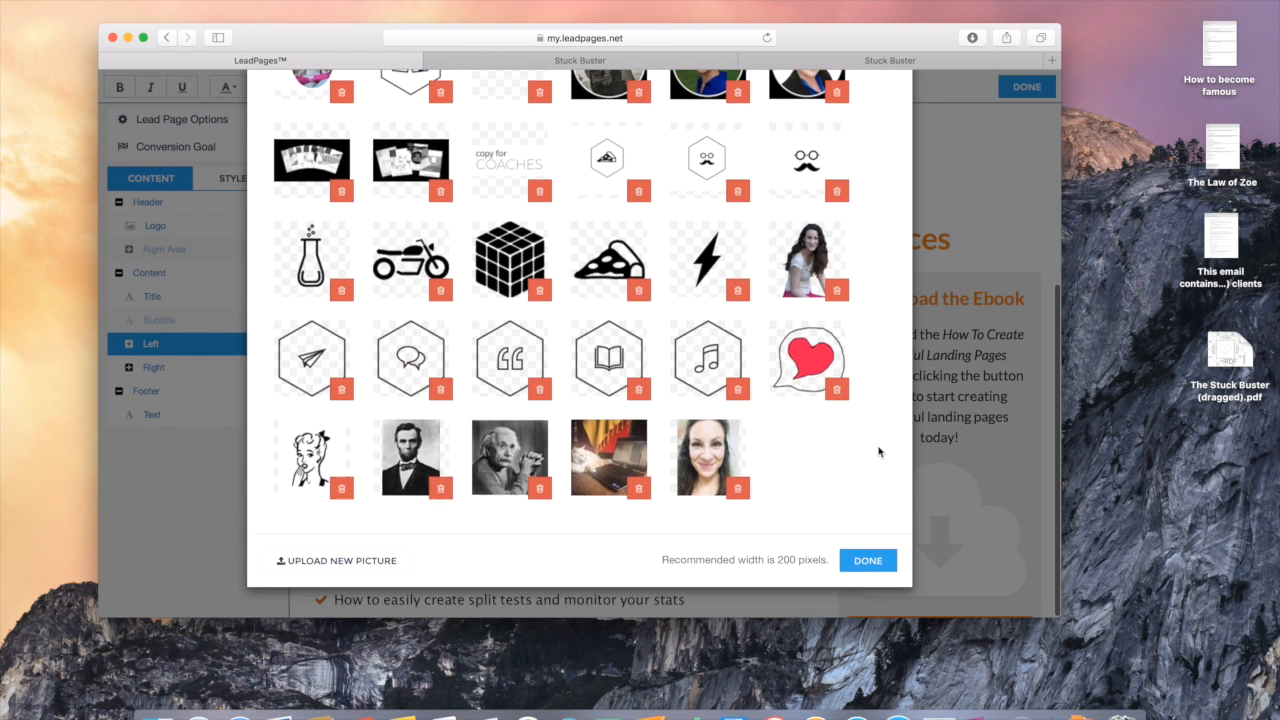
pyautogui.click(868, 567)
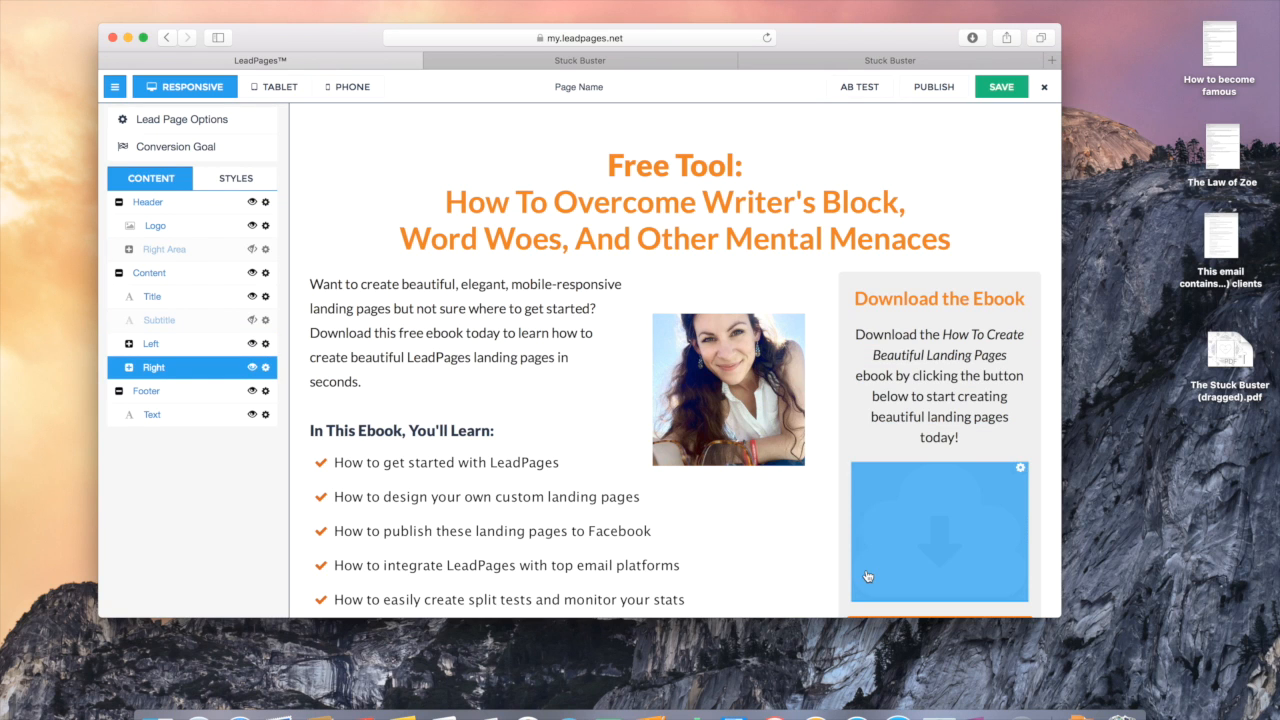
pyautogui.click(599, 58)
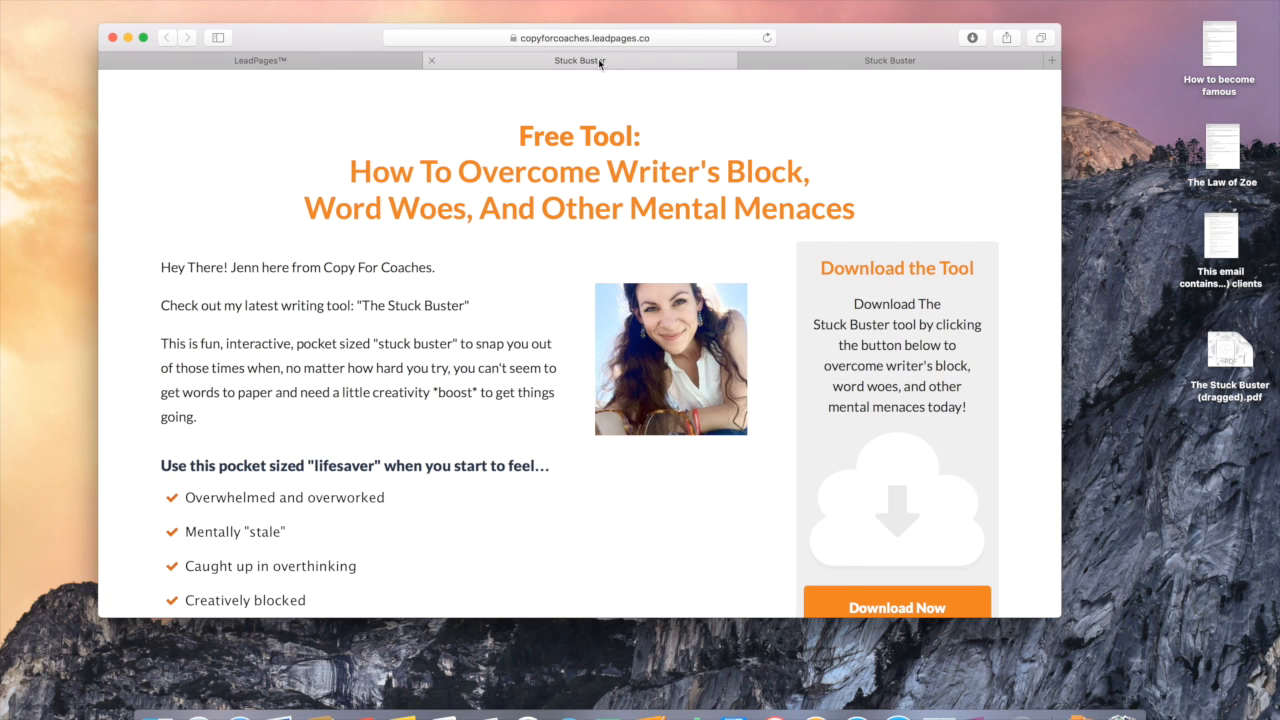
# Step: Select the three intro paragraphs on the Stuck Buster page for copying
pyautogui.click(221, 420)
pyautogui.click(202, 420)
pyautogui.moveTo(202, 420); pyautogui.dragTo(163, 271)
pyautogui.press('super+c')
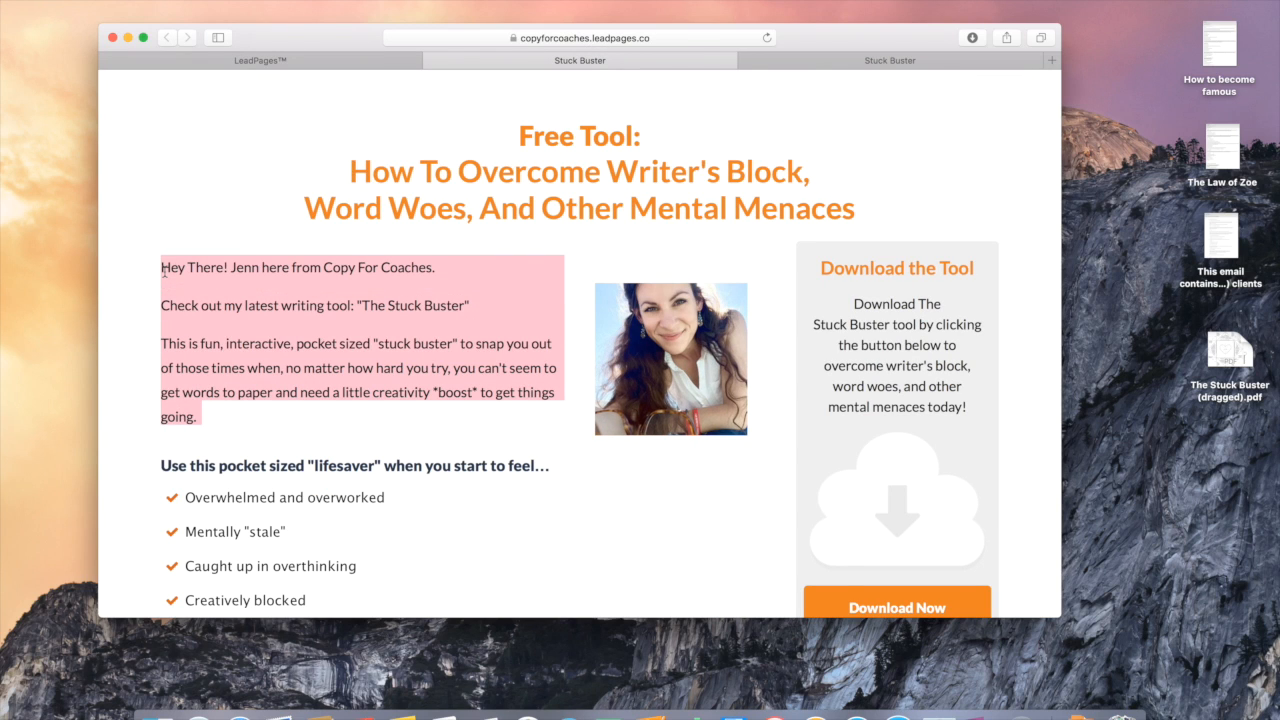
# Step: Replace the opening ebook paragraph with the pasted Stuck Buster intro paragraphs
pyautogui.click(201, 61)
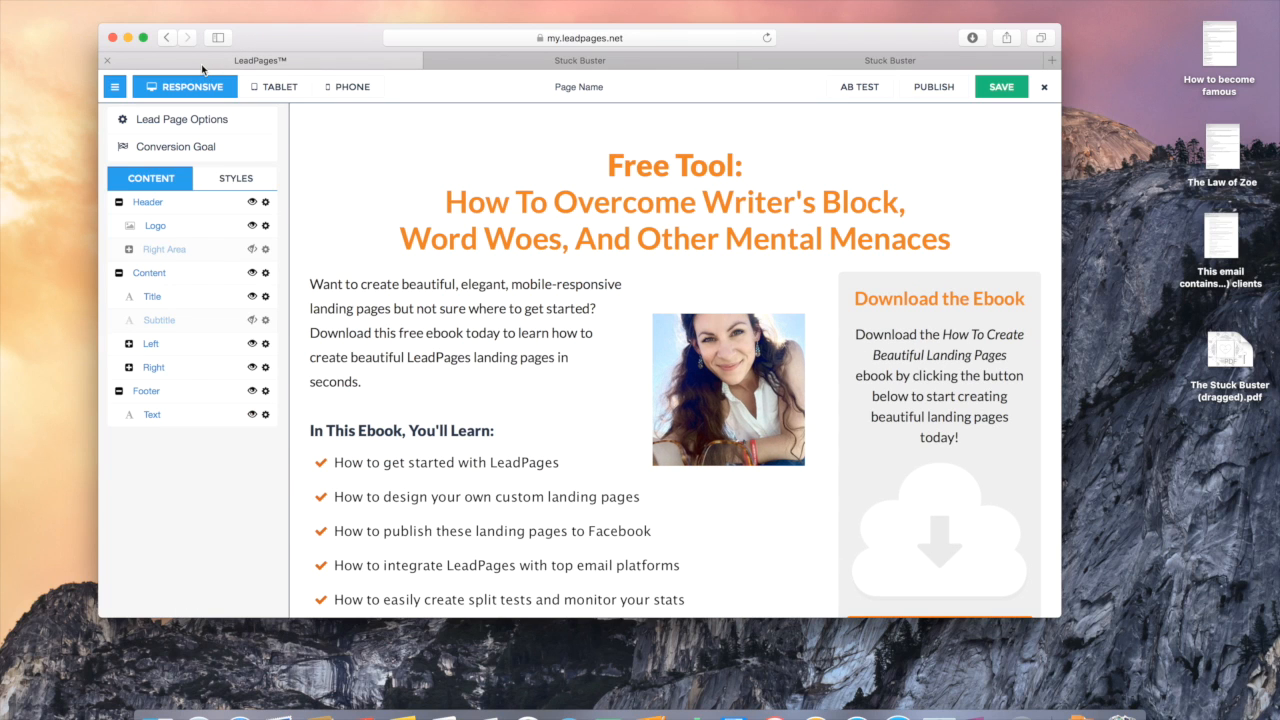
pyautogui.click(378, 331)
pyautogui.moveTo(364, 388); pyautogui.dragTo(316, 284)
pyautogui.press('BackSpace')
pyautogui.press('BackSpace')
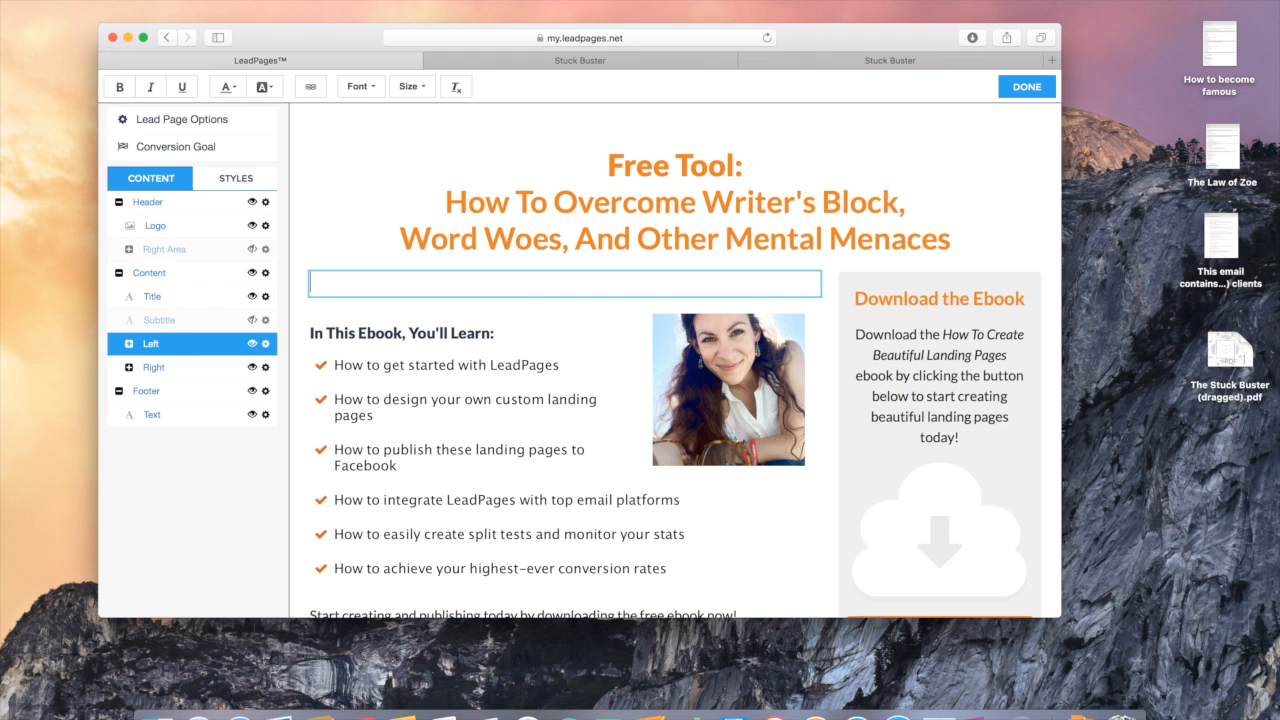
pyautogui.press('super+v')
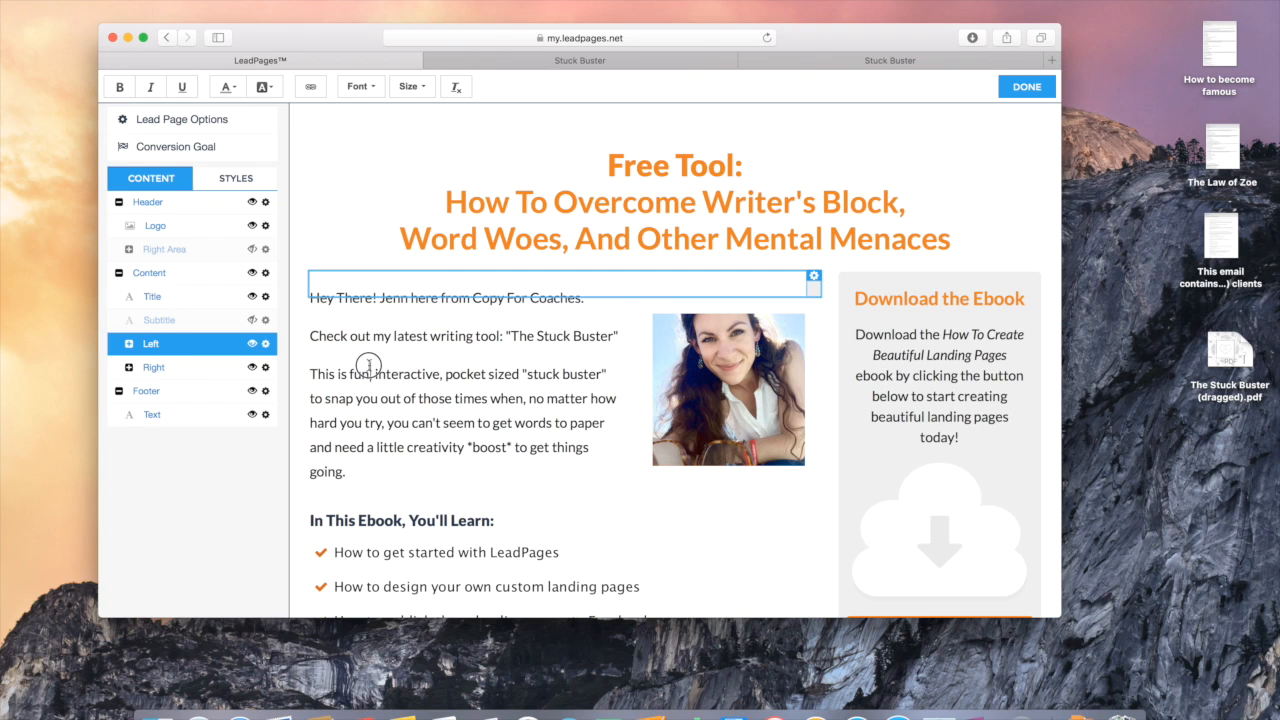
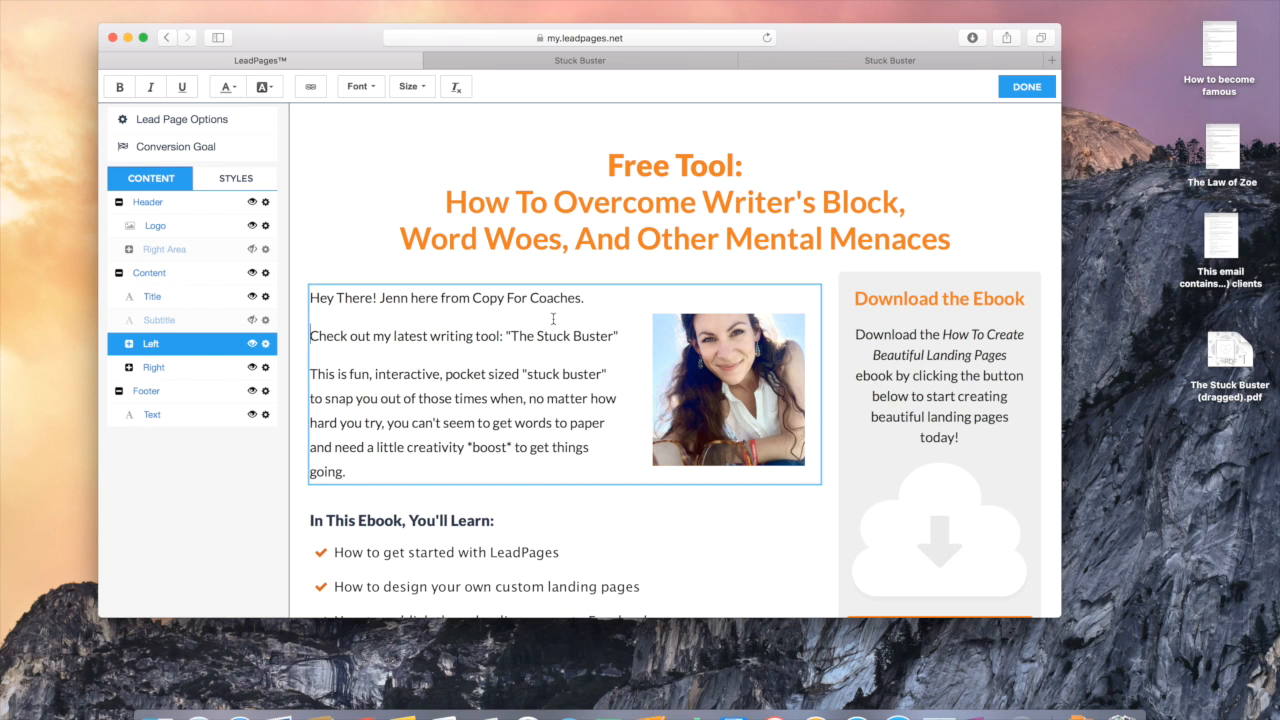
# Step: Check the three pasted intro paragraphs in the draft, then switch to the live Stuck Buster page
pyautogui.scroll(-4, 553, 318)
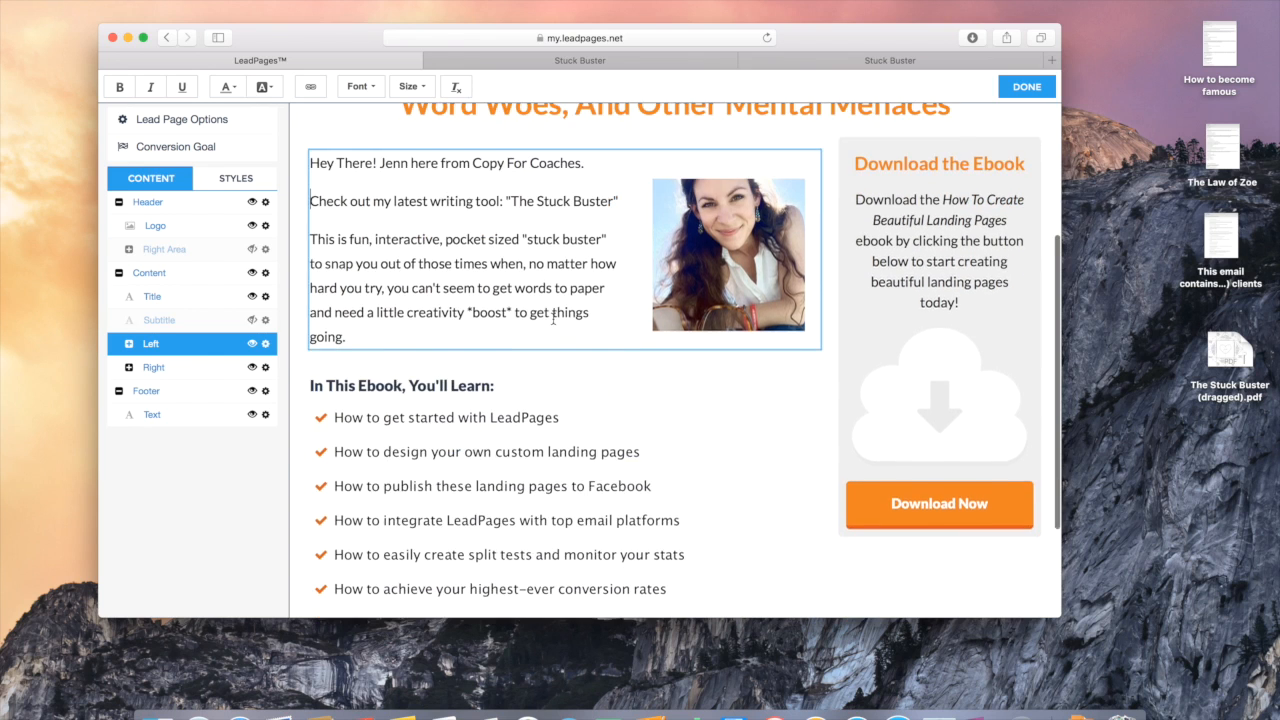
pyautogui.scroll(3, 553, 318)
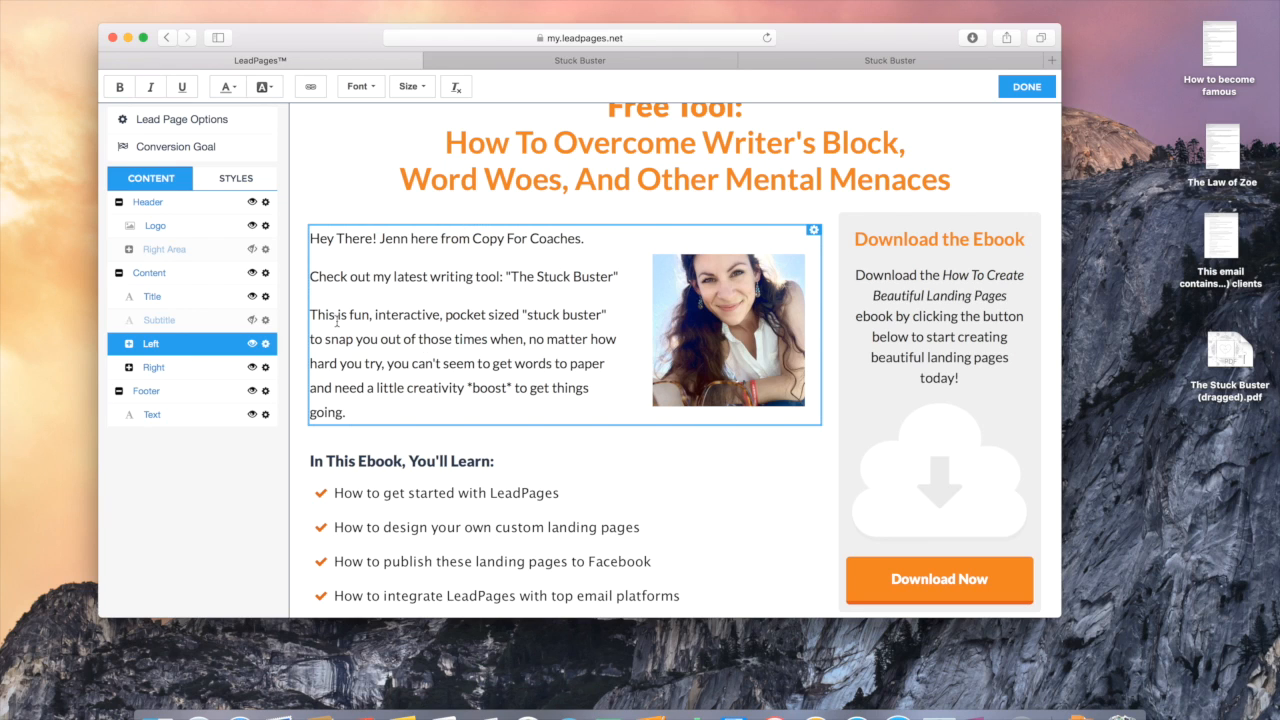
pyautogui.moveTo(376, 415); pyautogui.dragTo(313, 314)
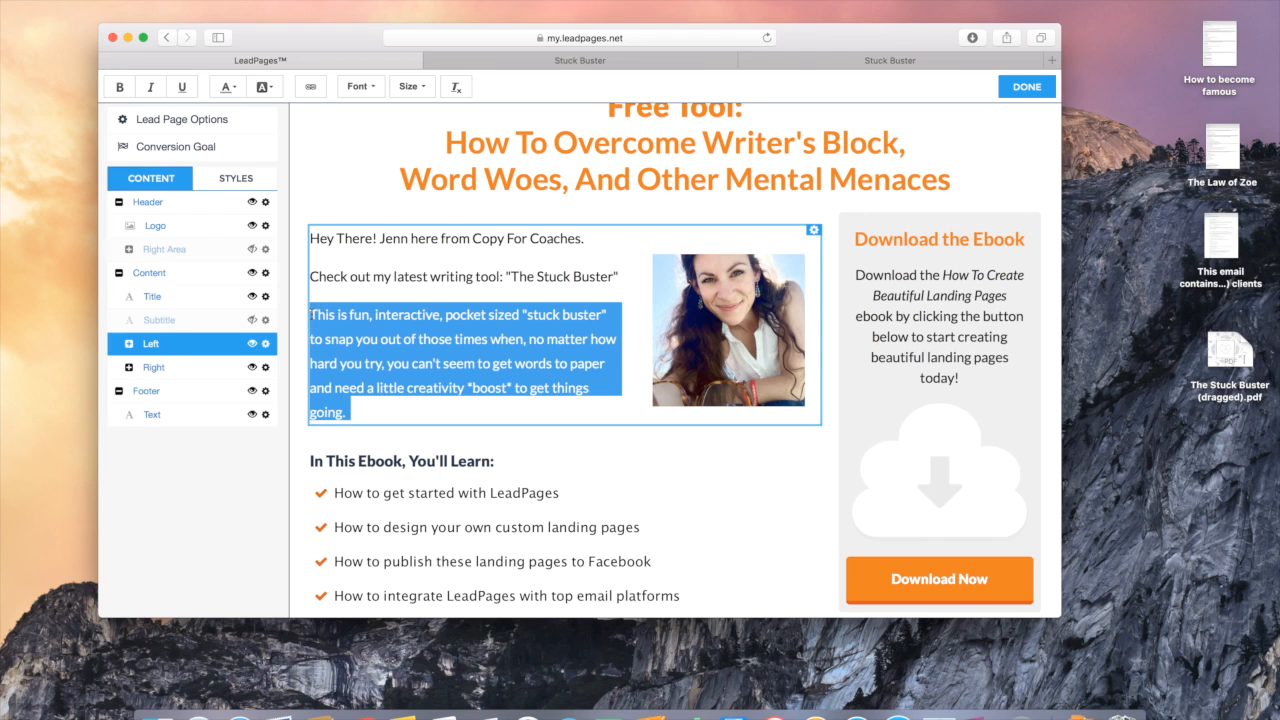
pyautogui.click(447, 359)
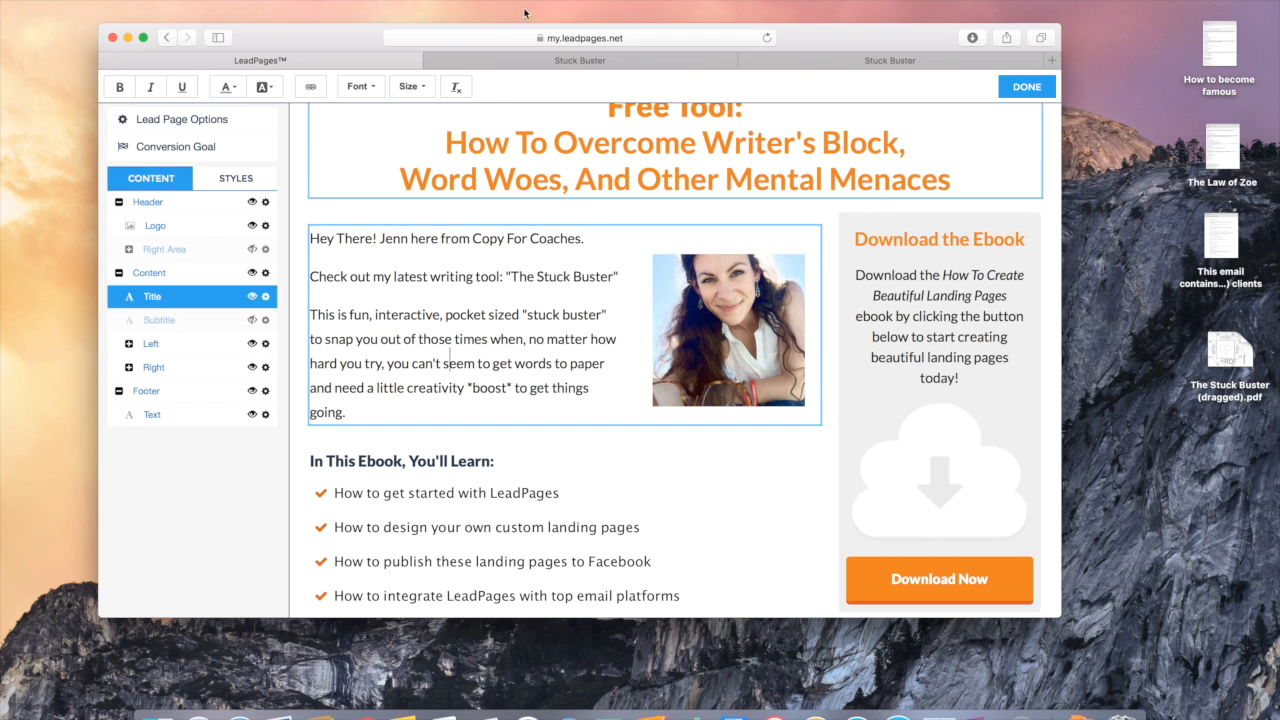
pyautogui.click(551, 58)
# Step: Swap the 'In This Ebook, You'll Learn:' heading for the live page's pocket sized "lifesaver" heading
pyautogui.click(459, 456)
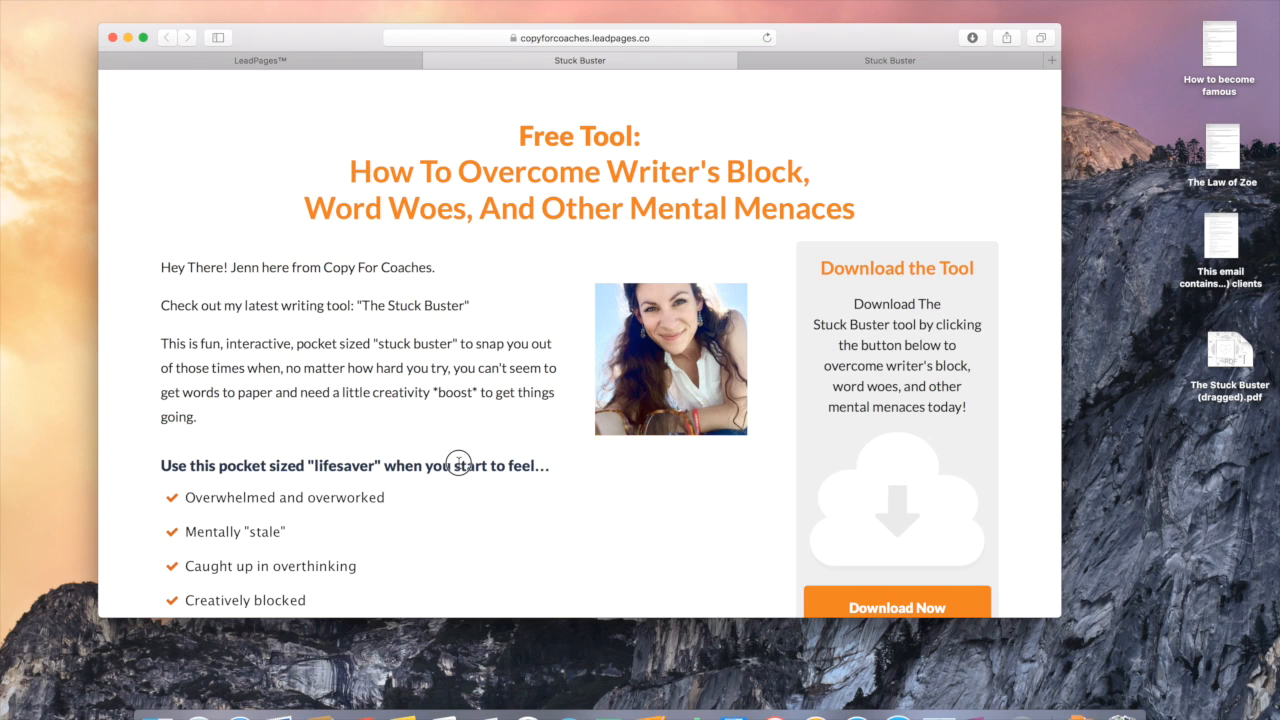
pyautogui.moveTo(549, 470); pyautogui.dragTo(164, 465)
pyautogui.press('super+c')
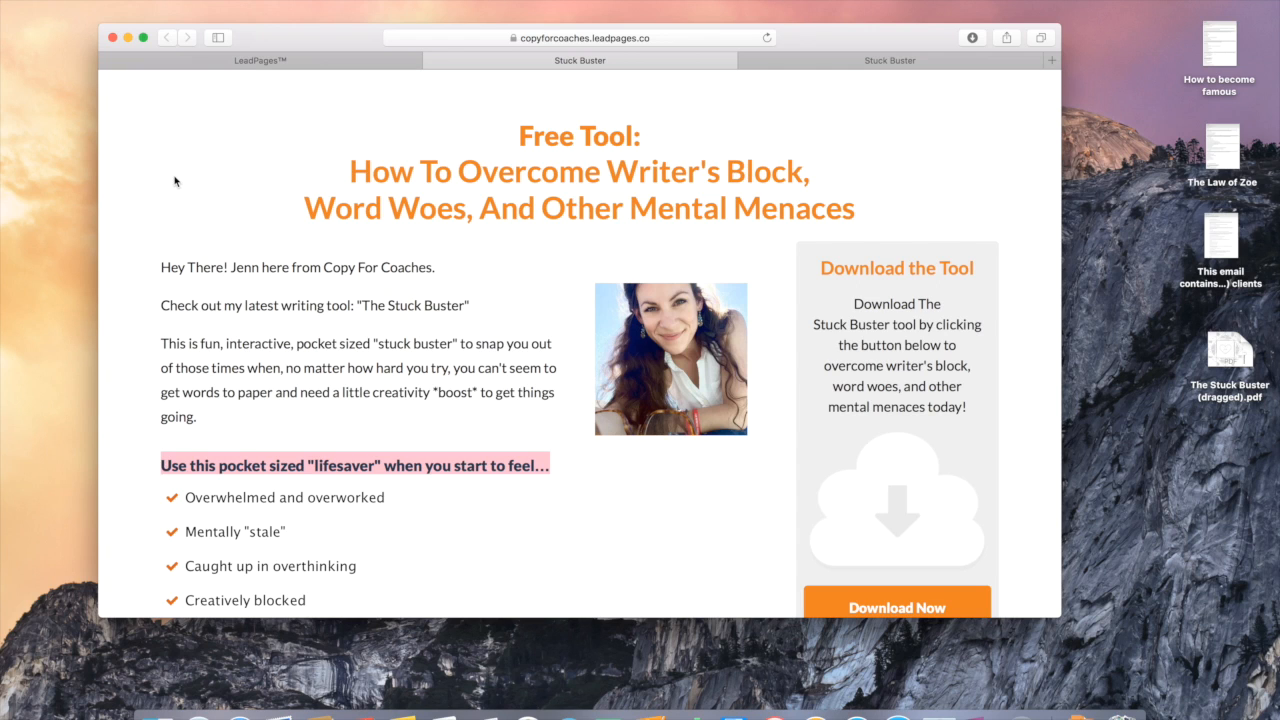
pyautogui.click(258, 60)
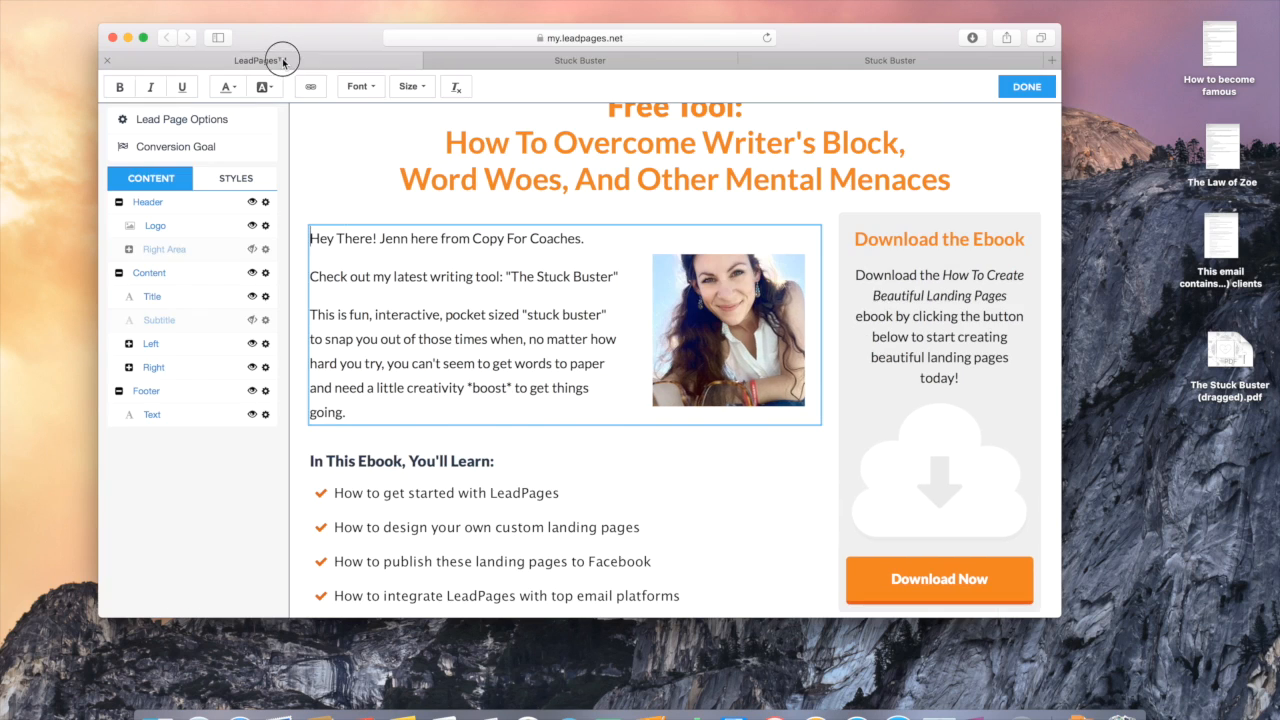
pyautogui.tripleClick(403, 463)
pyautogui.press('BackSpace')
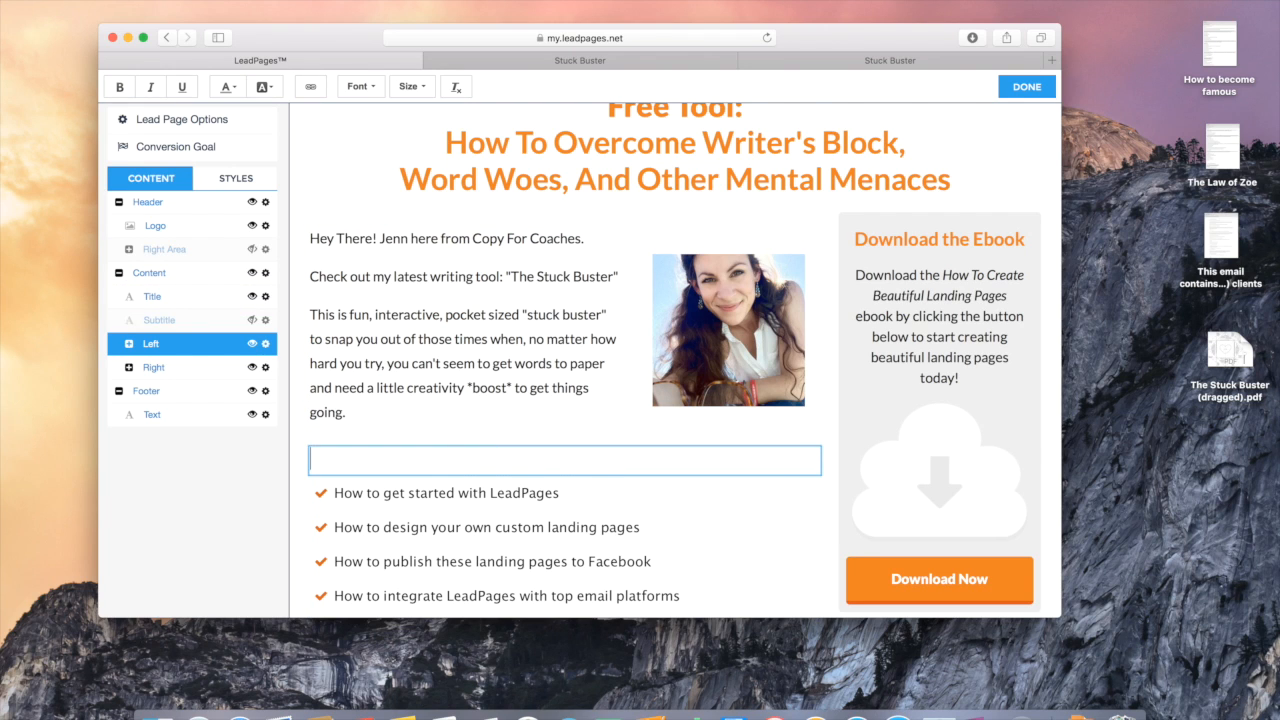
pyautogui.press('super+v')
pyautogui.press('BackSpace')
pyautogui.press('BackSpace')
pyautogui.press('BackSpace')
pyautogui.press('BackSpace')
pyautogui.press('BackSpace')
pyautogui.press('BackSpace')
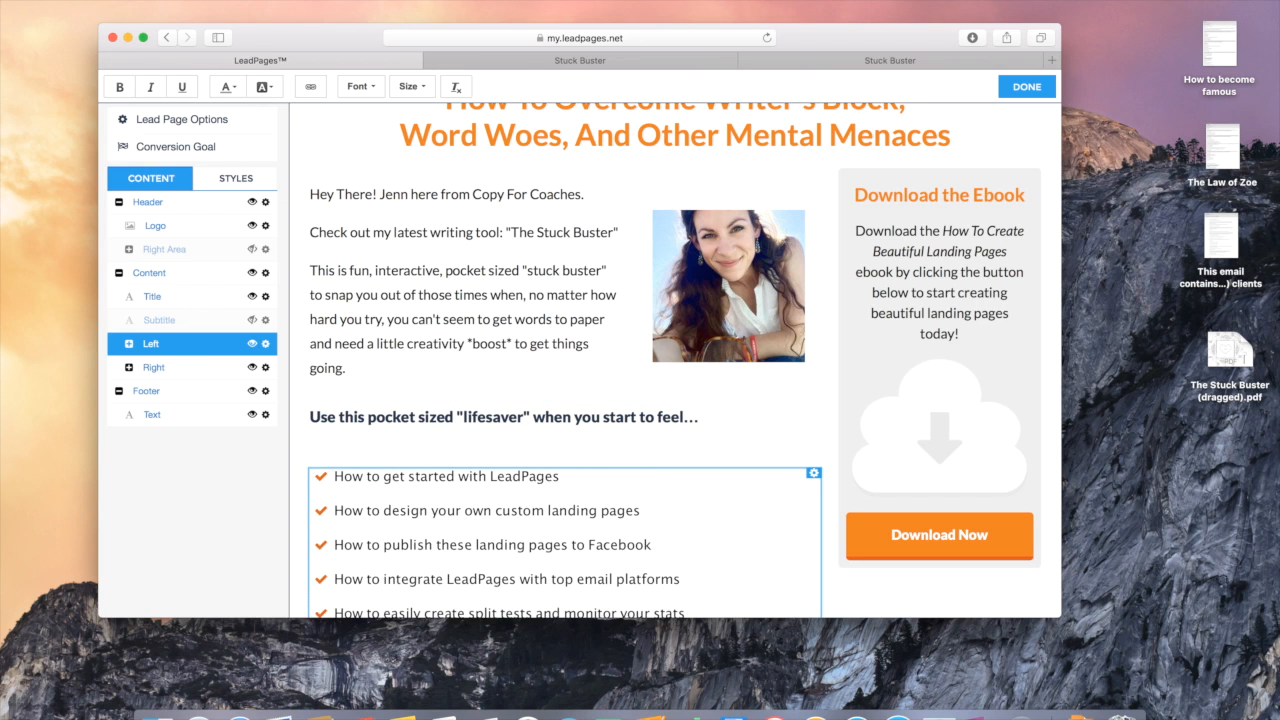
pyautogui.press('BackSpace')
pyautogui.scroll(-4, 517, 536)
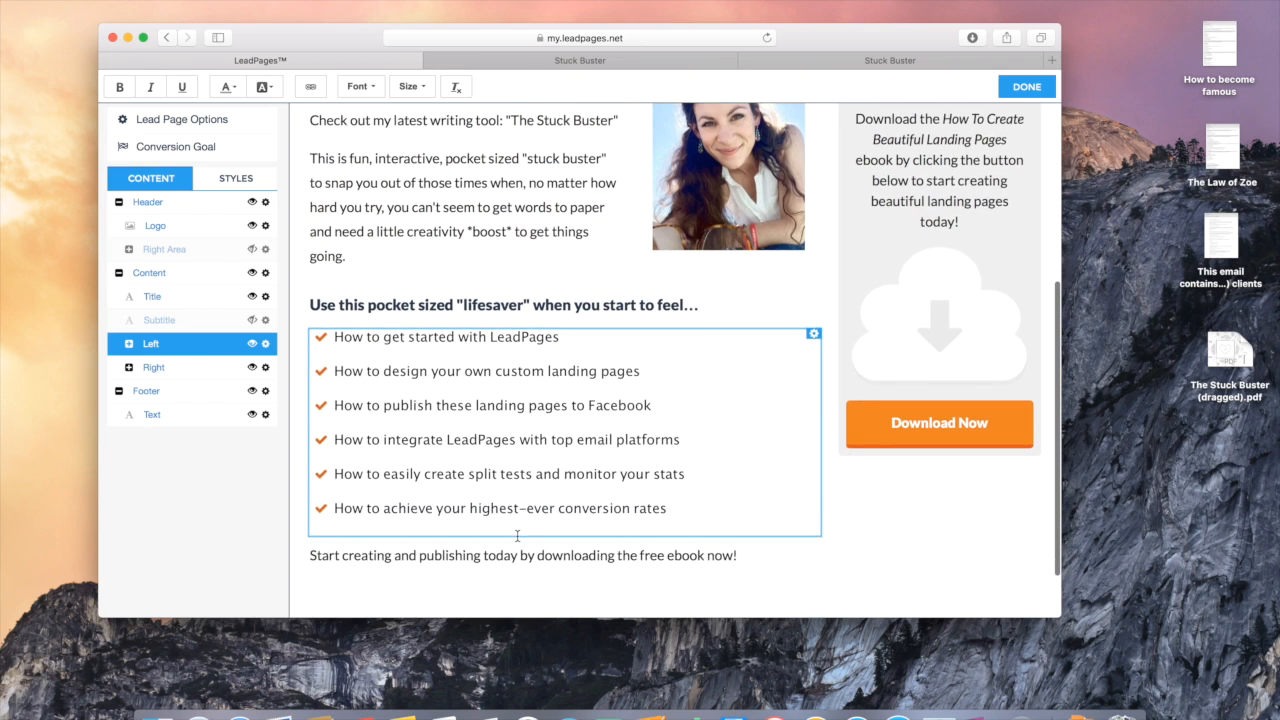
pyautogui.click(577, 62)
# Step: Paste the eight live-page feelings, Overwhelmed and overworked through Rushed or pressed for time, over the six bullets
pyautogui.scroll(-5, 382, 545)
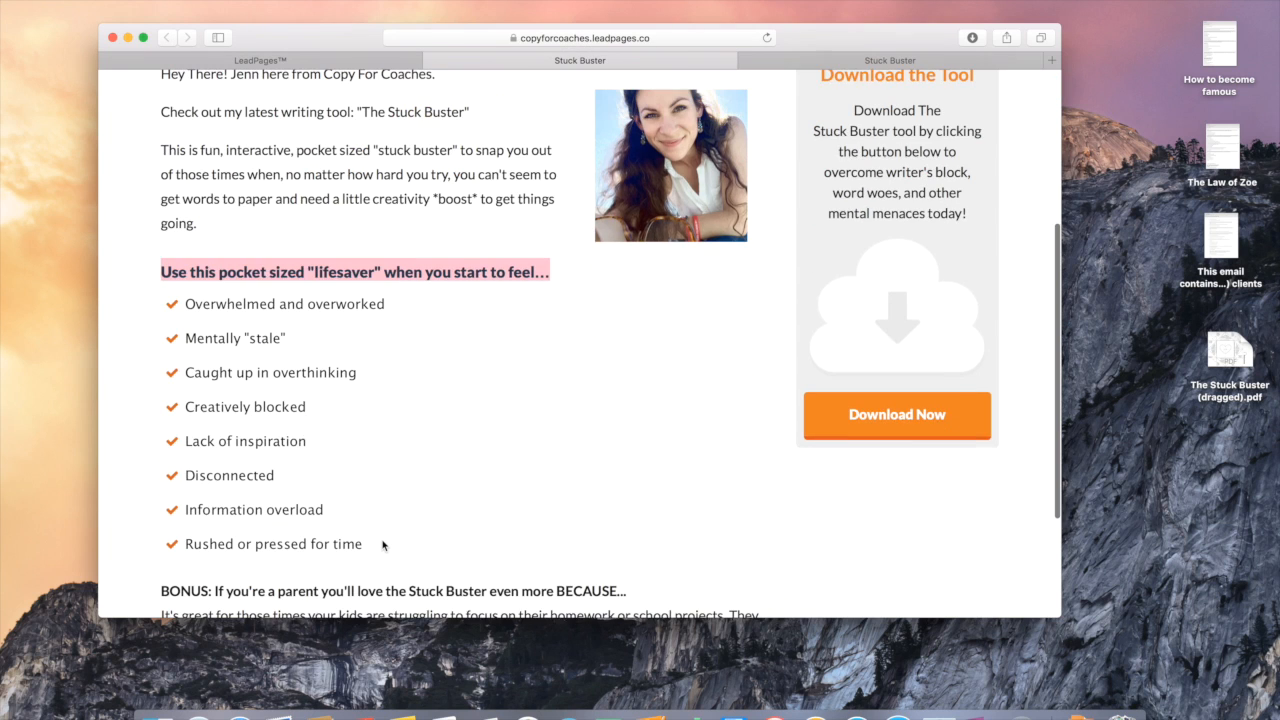
pyautogui.moveTo(367, 550); pyautogui.dragTo(189, 305)
pyautogui.press('super+c')
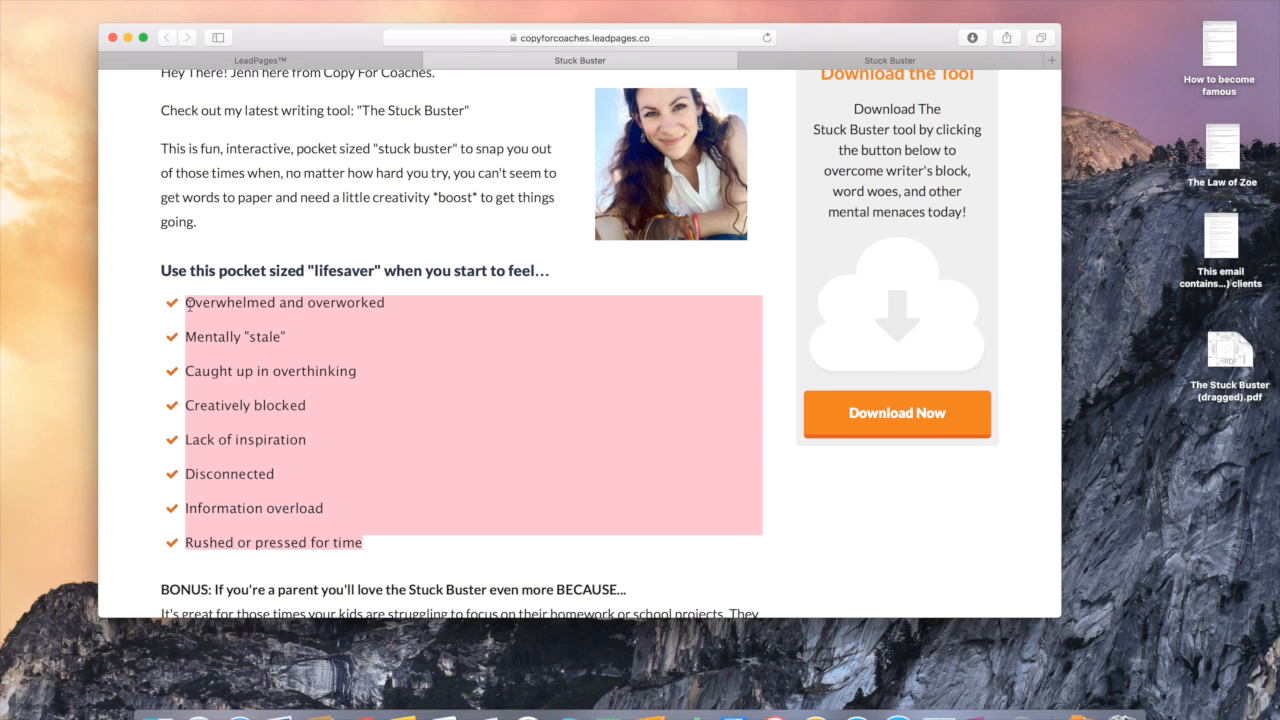
pyautogui.click(320, 58)
pyautogui.moveTo(678, 478); pyautogui.dragTo(328, 303)
pyautogui.press('super+v')
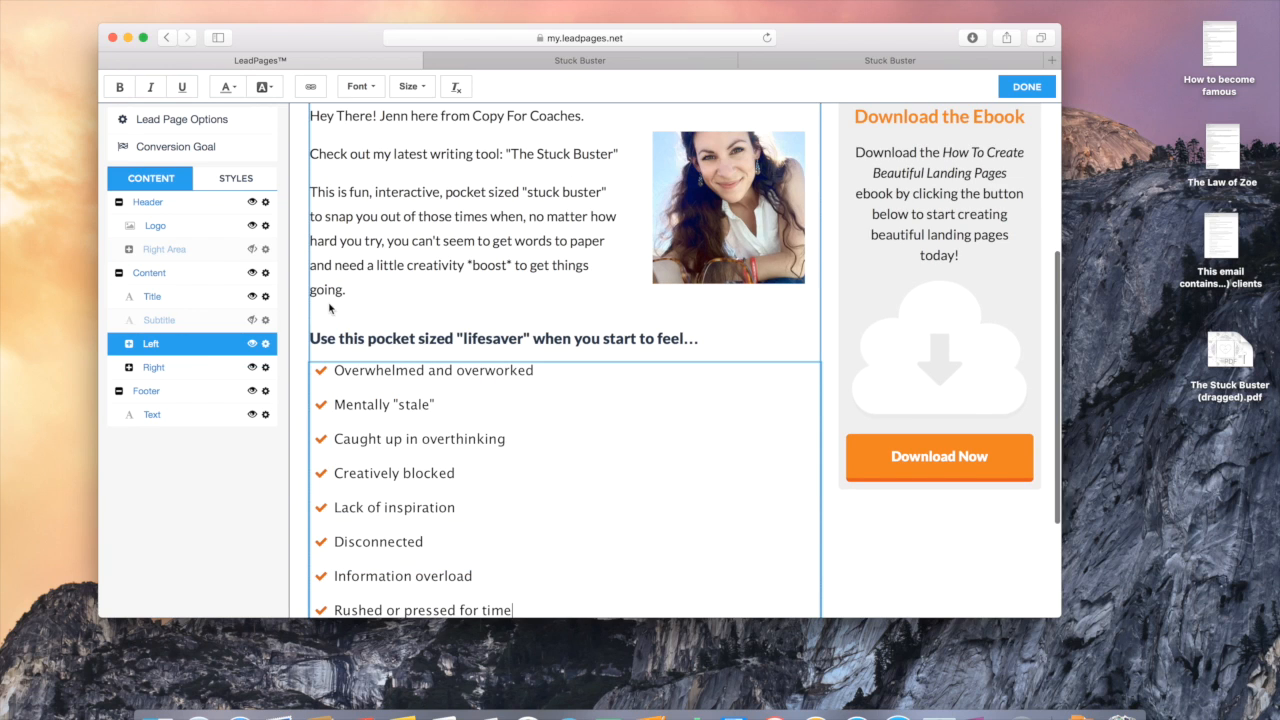
pyautogui.scroll(-2, 591, 519)
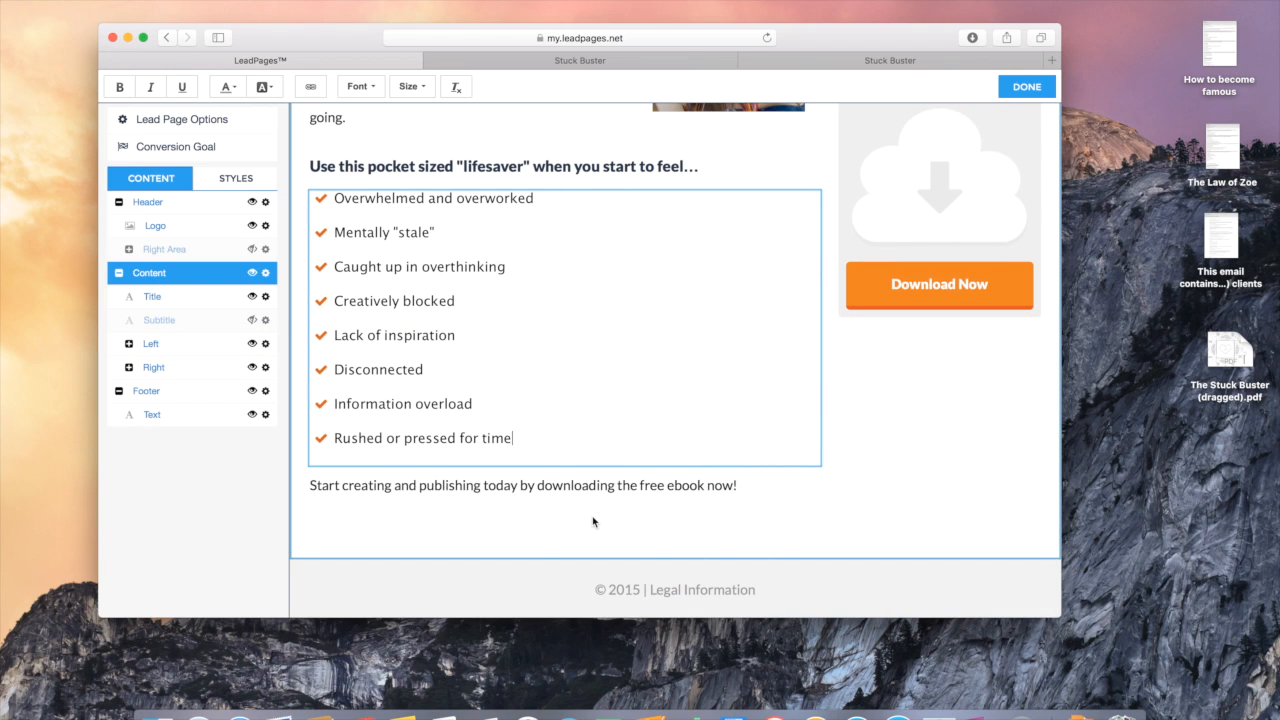
pyautogui.press('Return')
pyautogui.press('BackSpace')
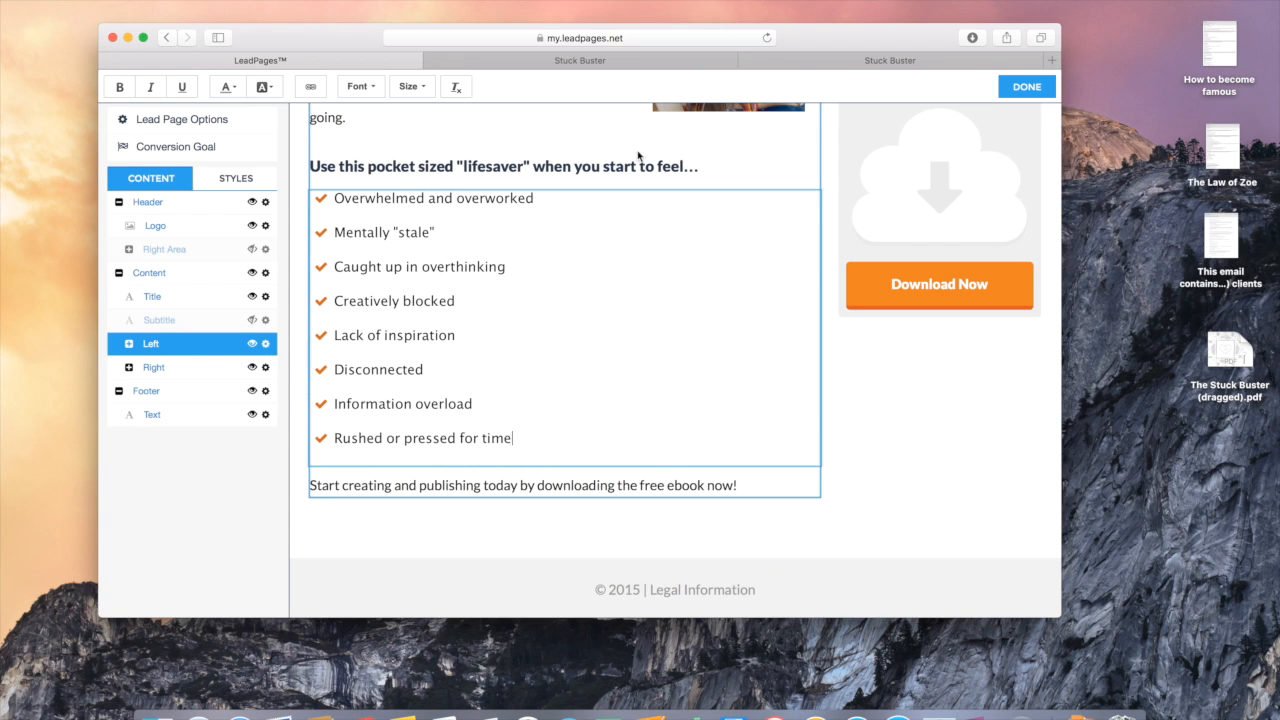
pyautogui.click(600, 63)
pyautogui.scroll(-4, 492, 378)
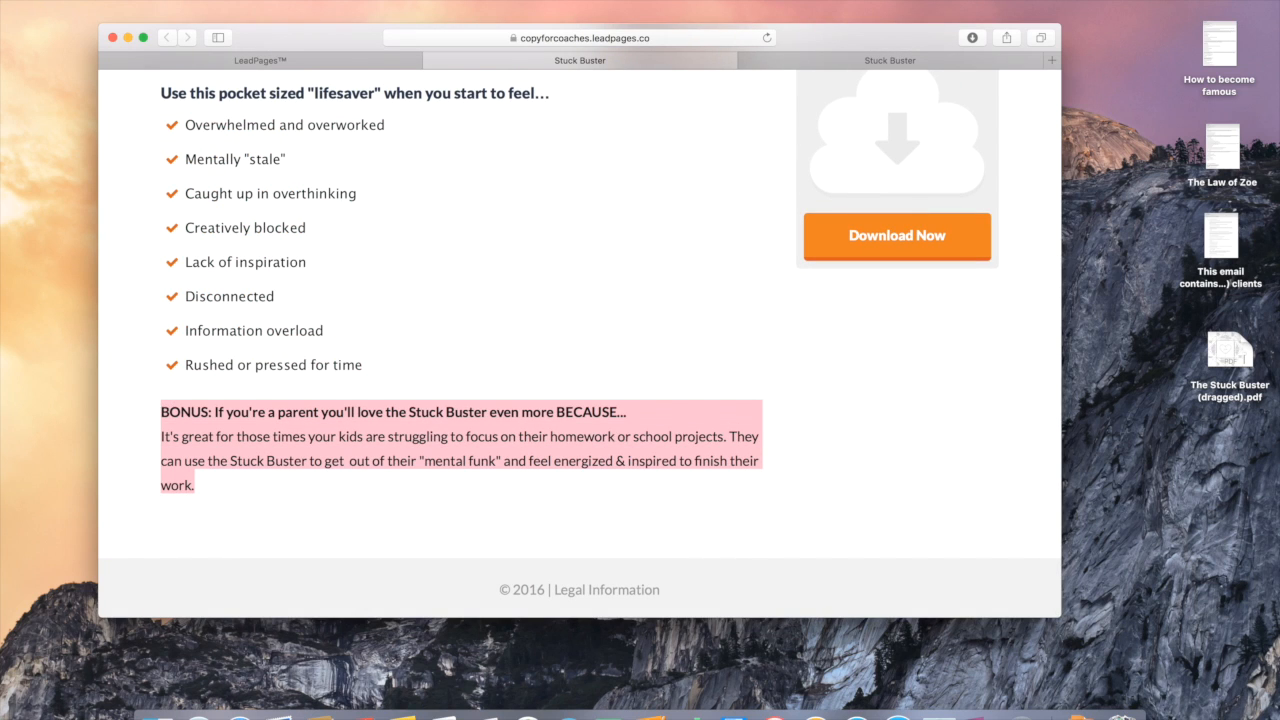
# Step: Paste the BONUS paragraph for parents over the closing free-ebook download line
pyautogui.click(250, 59)
pyautogui.click(440, 484)
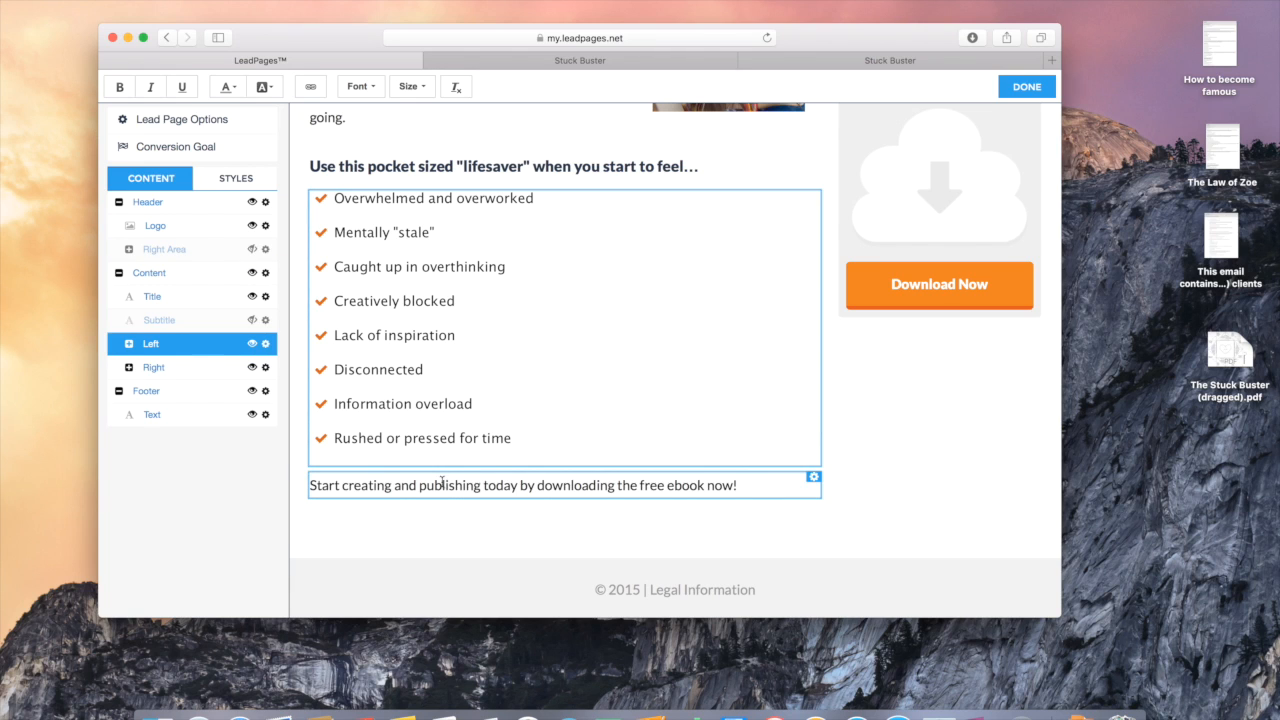
pyautogui.tripleClick(443, 484)
pyautogui.write('BONUS: If you\'re a parent you\'ll love the Stuck Buster even more BECAUSE... It\'s great for those times your kids are struggling to focus on their homework or school projects. They can use the Stuck Buster to get  out of their "mental funk" and feel energized & inspired to finish their work.')
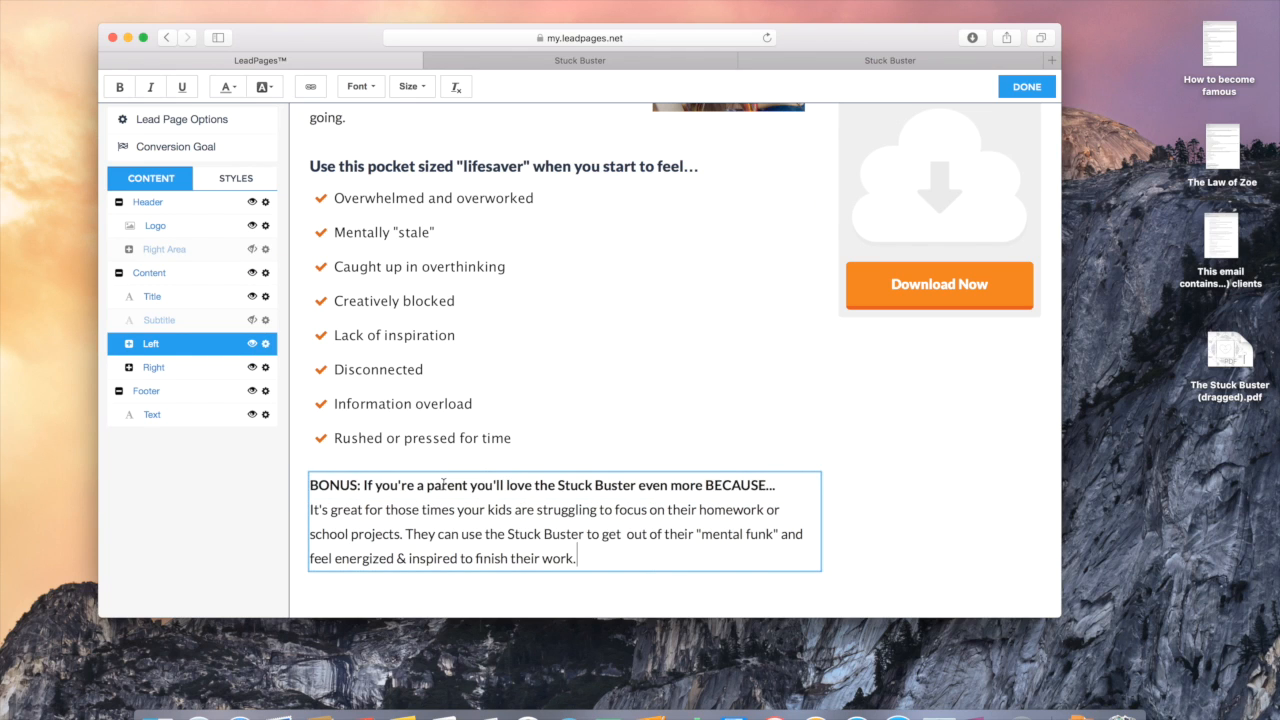
pyautogui.click(837, 490)
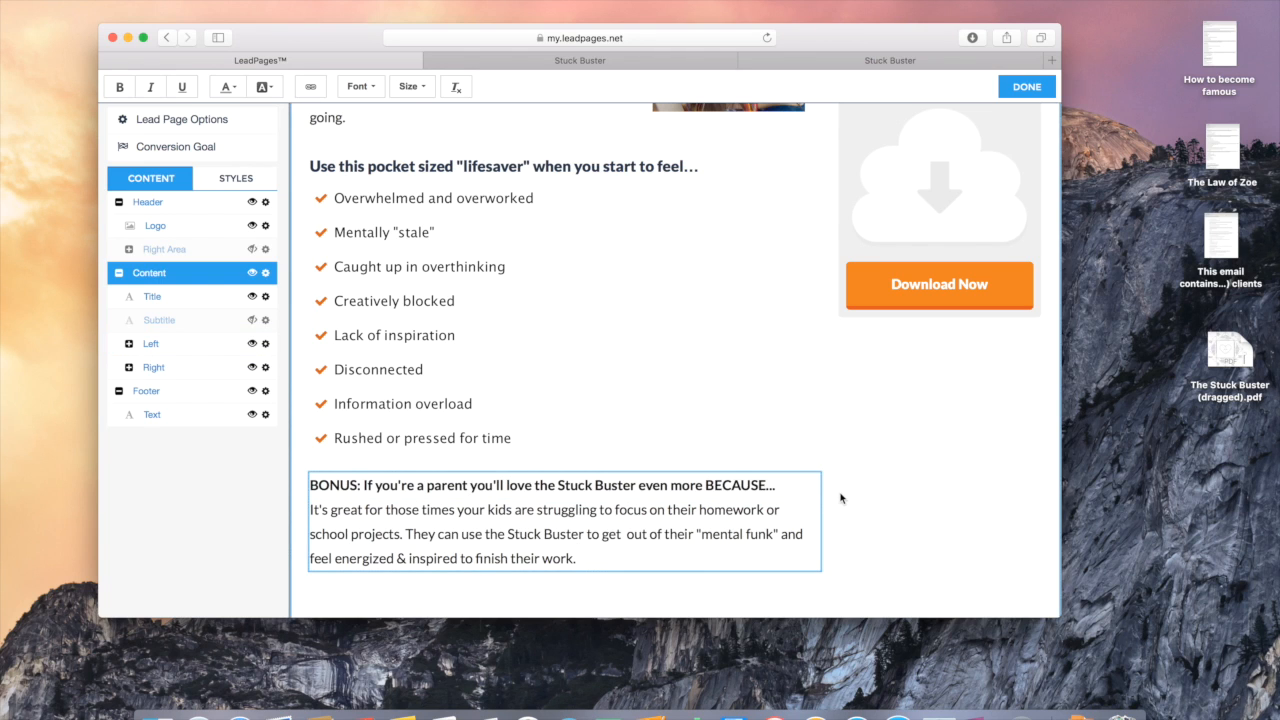
pyautogui.scroll(5, 840, 497)
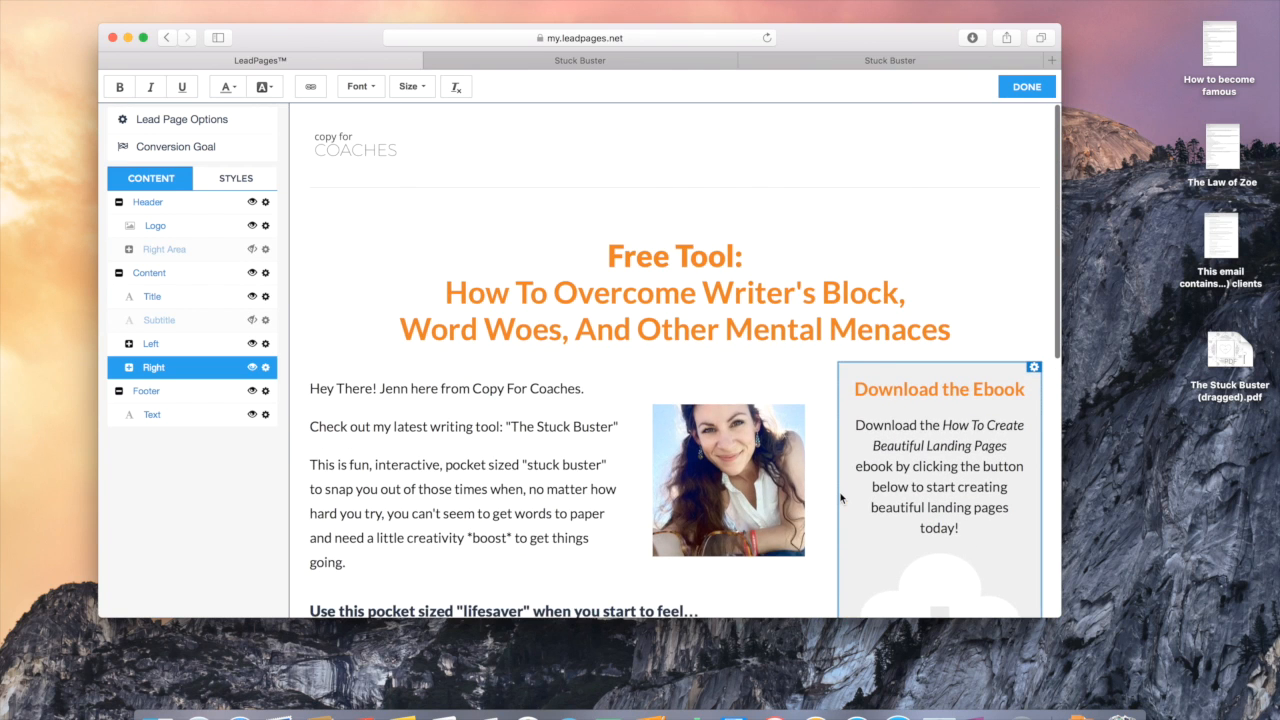
pyautogui.scroll(-5, 840, 497)
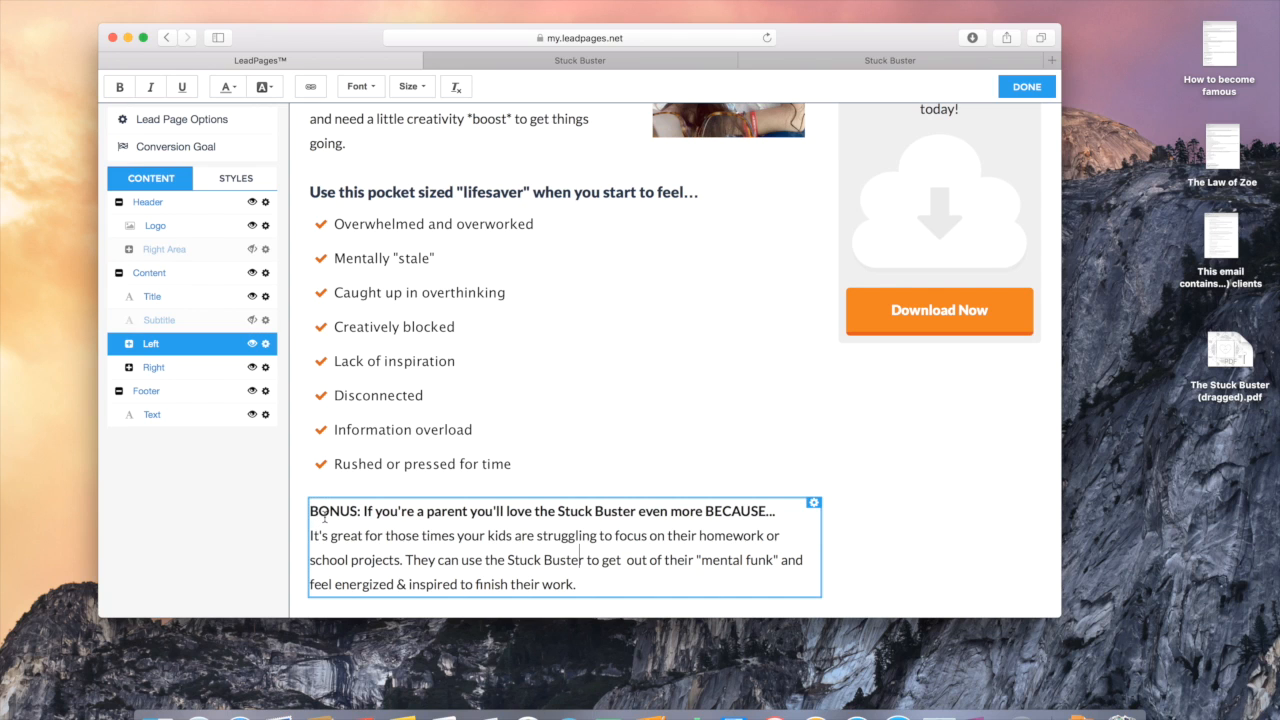
pyautogui.moveTo(315, 513); pyautogui.dragTo(551, 514)
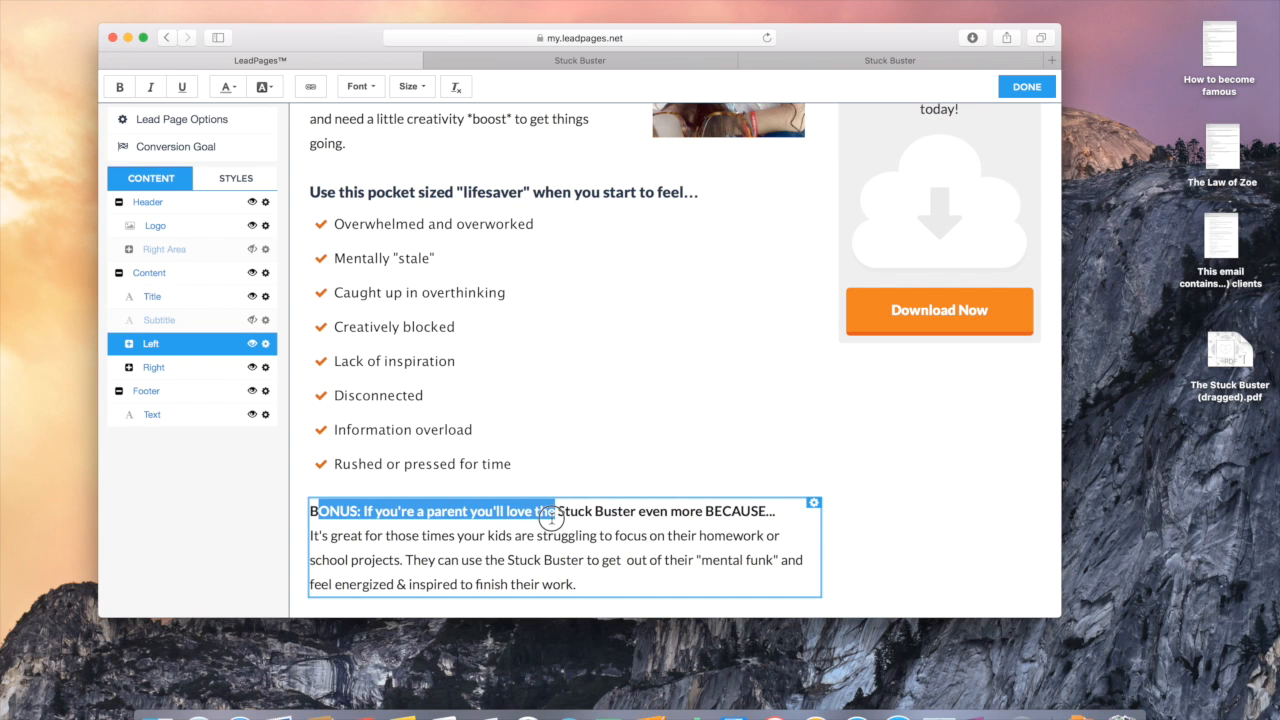
pyautogui.click(628, 535)
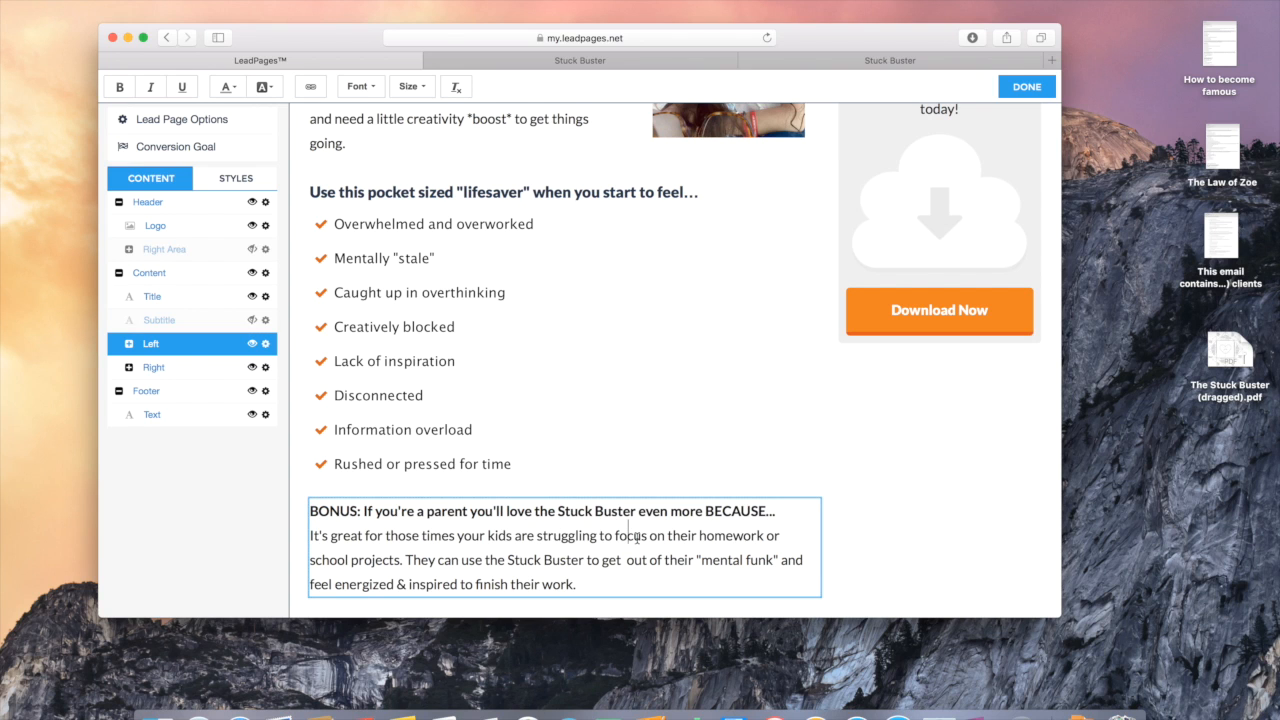
pyautogui.scroll(5, 689, 530)
pyautogui.scroll(-4, 637, 538)
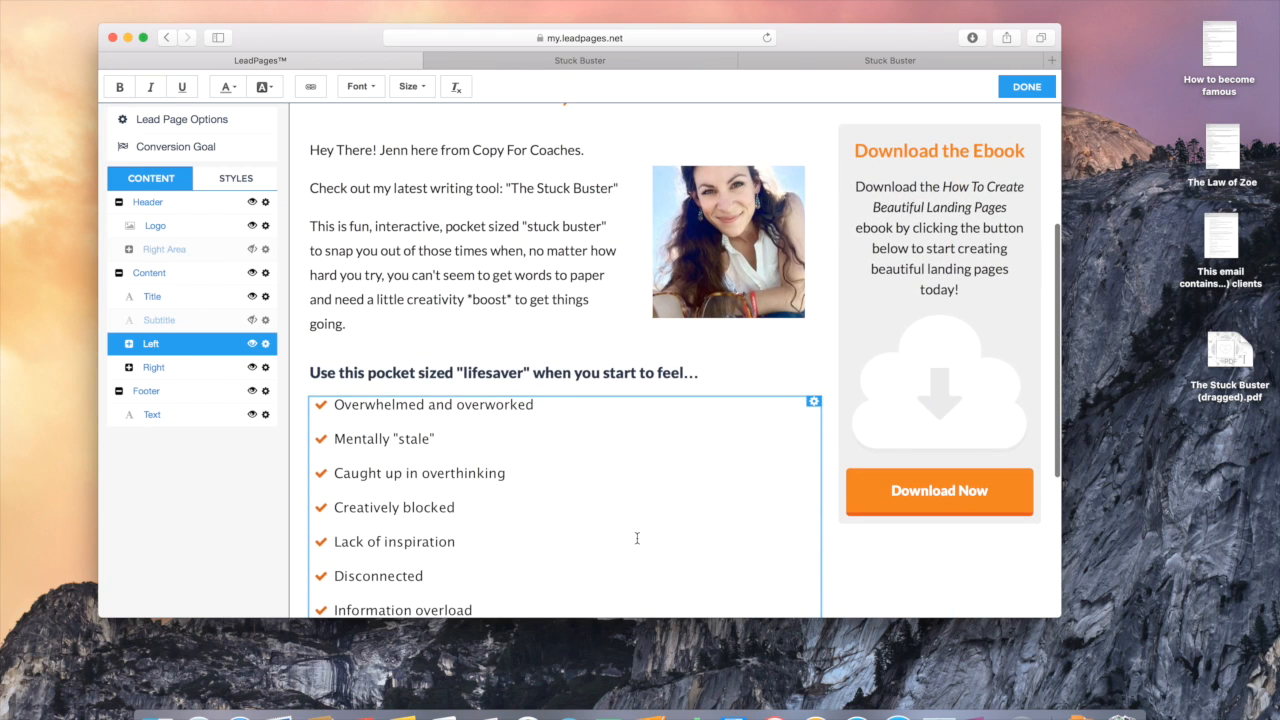
# Step: Keep the pocket sized "lifesaver" heading bold after toggling its bold formatting
pyautogui.tripleClick(664, 372)
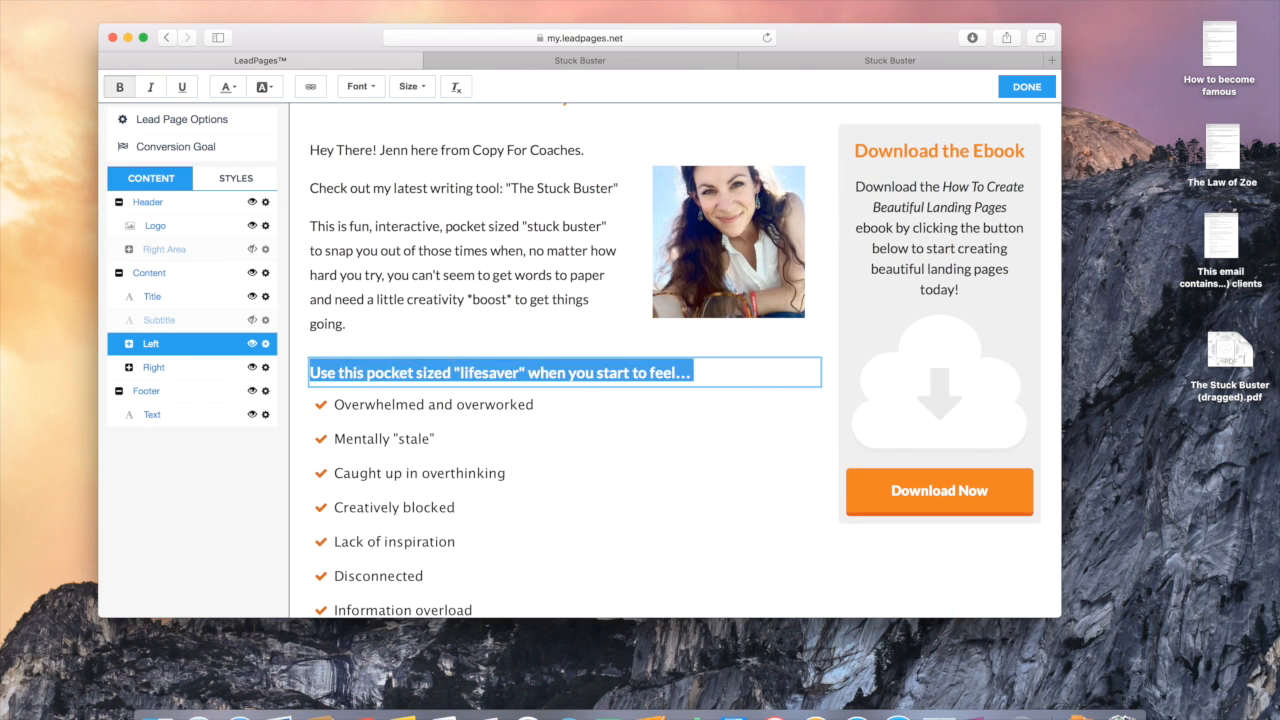
pyautogui.click(563, 437)
pyautogui.moveTo(702, 372); pyautogui.dragTo(312, 372)
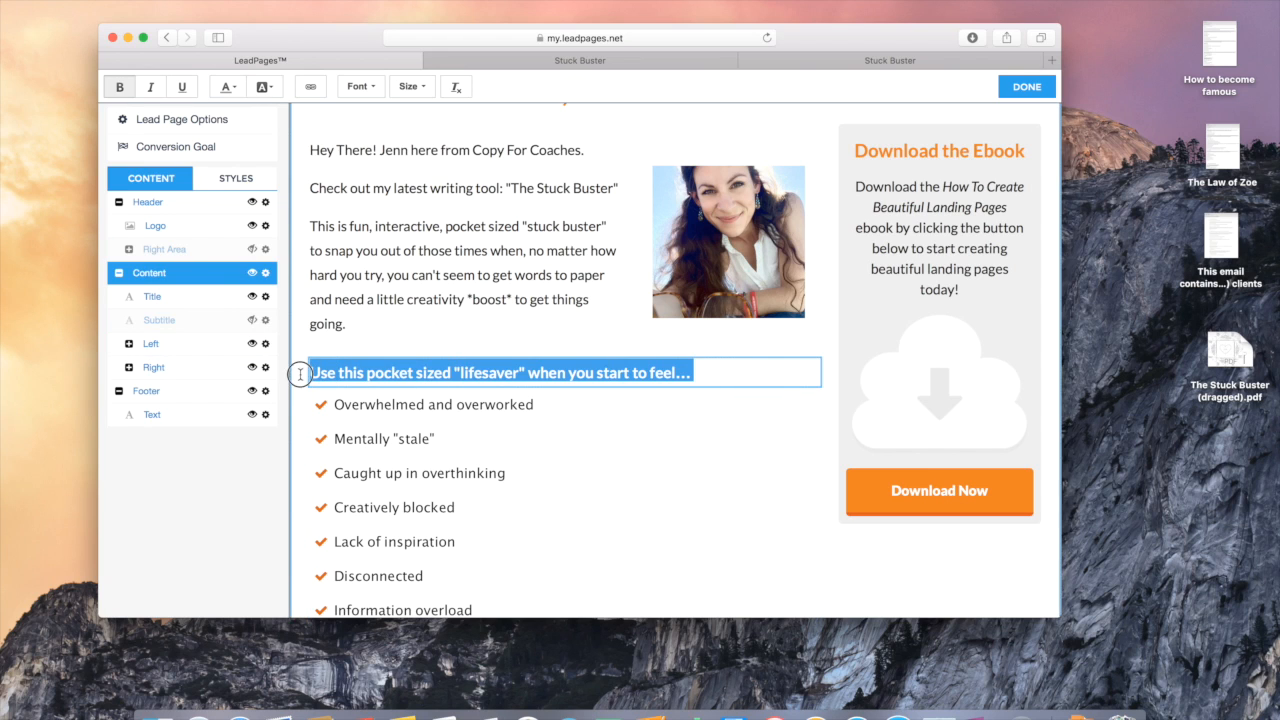
pyautogui.click(119, 88)
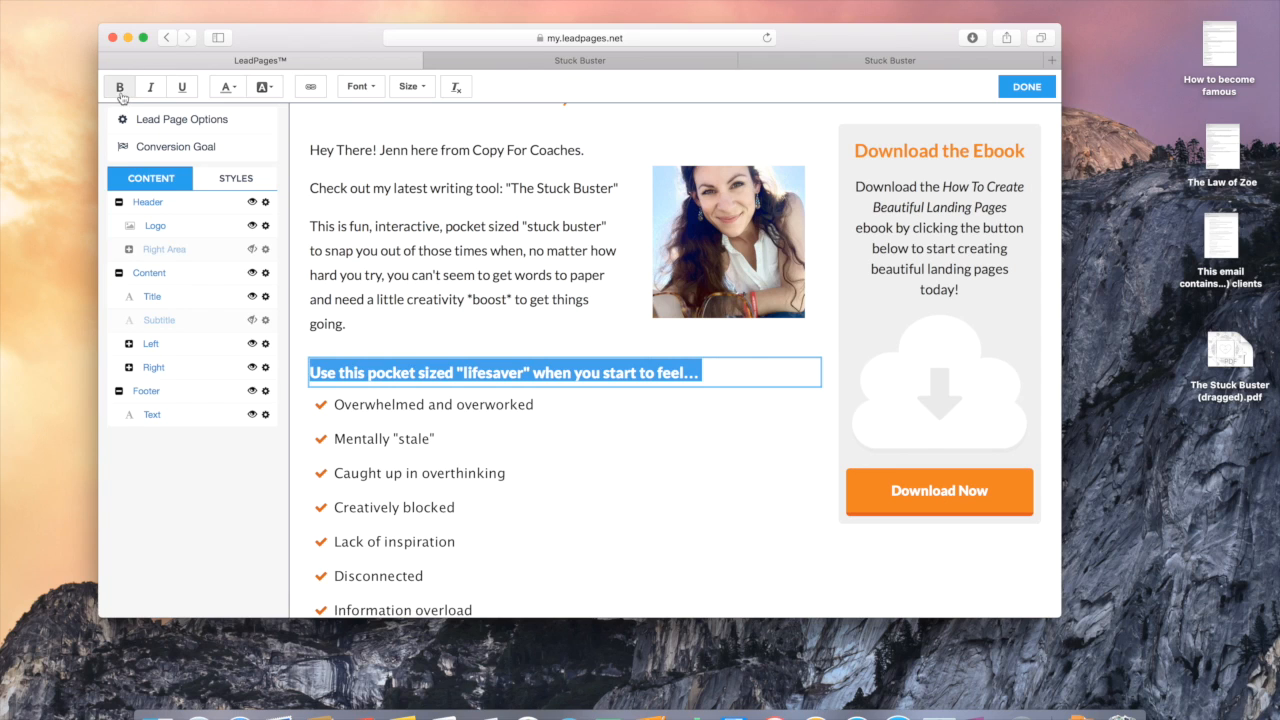
pyautogui.click(119, 87)
pyautogui.click(423, 508)
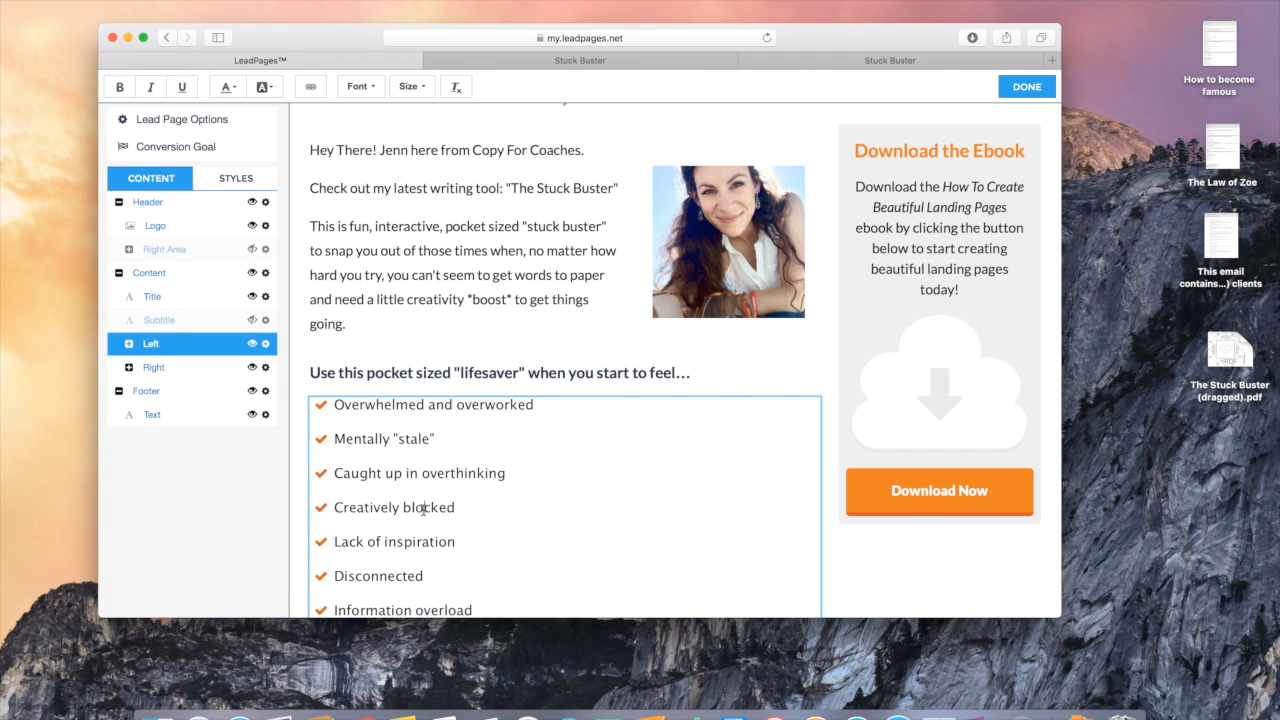
# Step: Bold the checklist items Mentally "stale", Creatively blocked, Disconnected and Rushed or pressed for time
pyautogui.moveTo(435, 442); pyautogui.dragTo(336, 440)
pyautogui.press('super+b')
pyautogui.moveTo(457, 508); pyautogui.dragTo(338, 507)
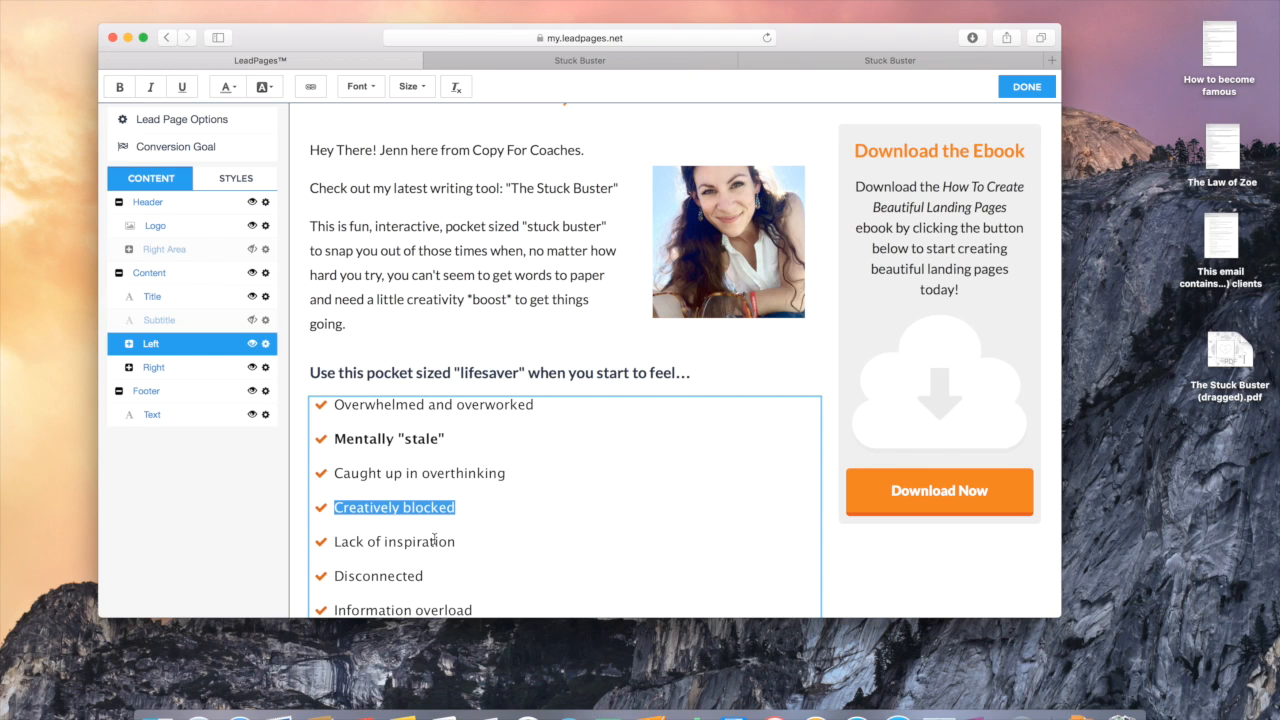
pyautogui.press('super+b')
pyautogui.scroll(-2, 549, 535)
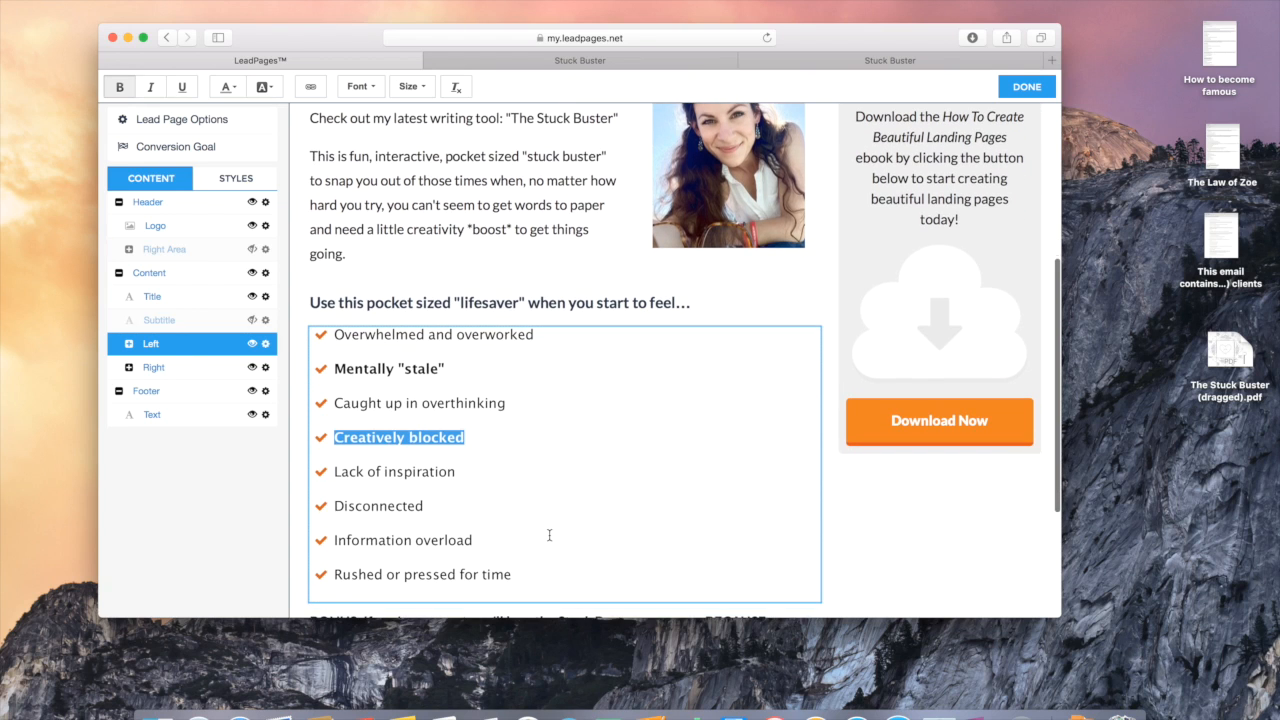
pyautogui.moveTo(437, 508); pyautogui.dragTo(332, 508)
pyautogui.press('super+b')
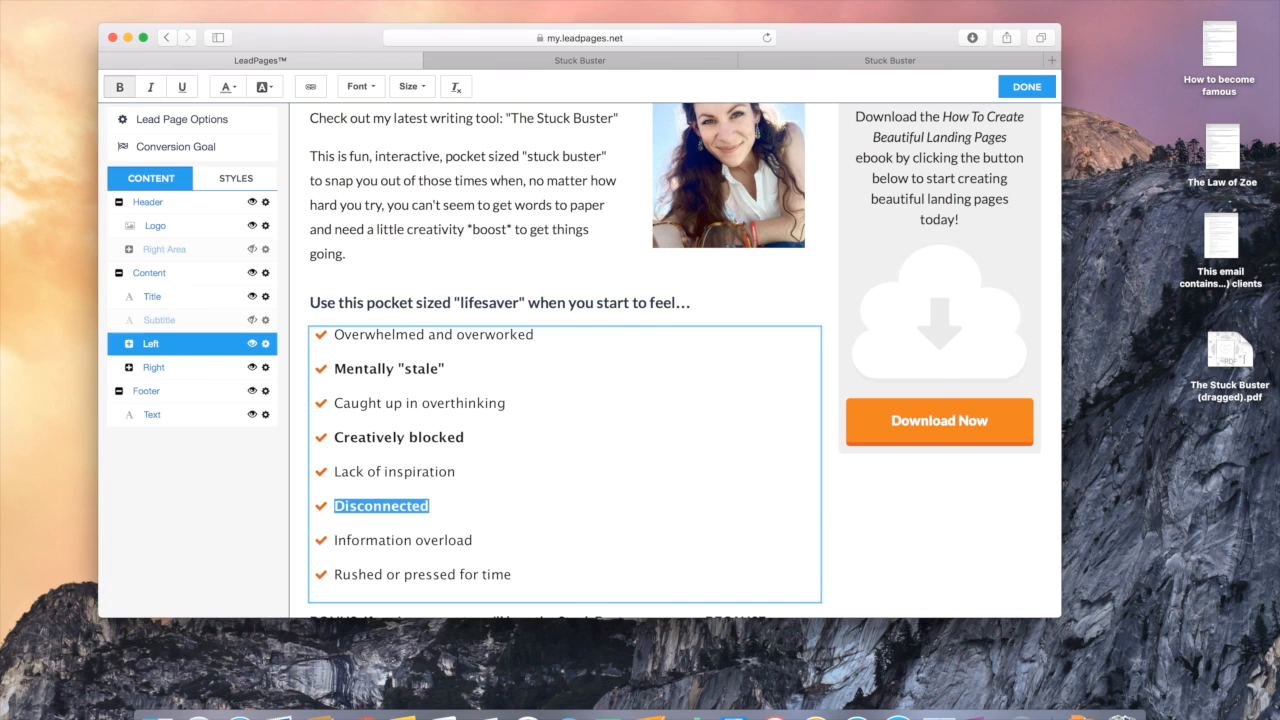
pyautogui.moveTo(523, 574); pyautogui.dragTo(336, 576)
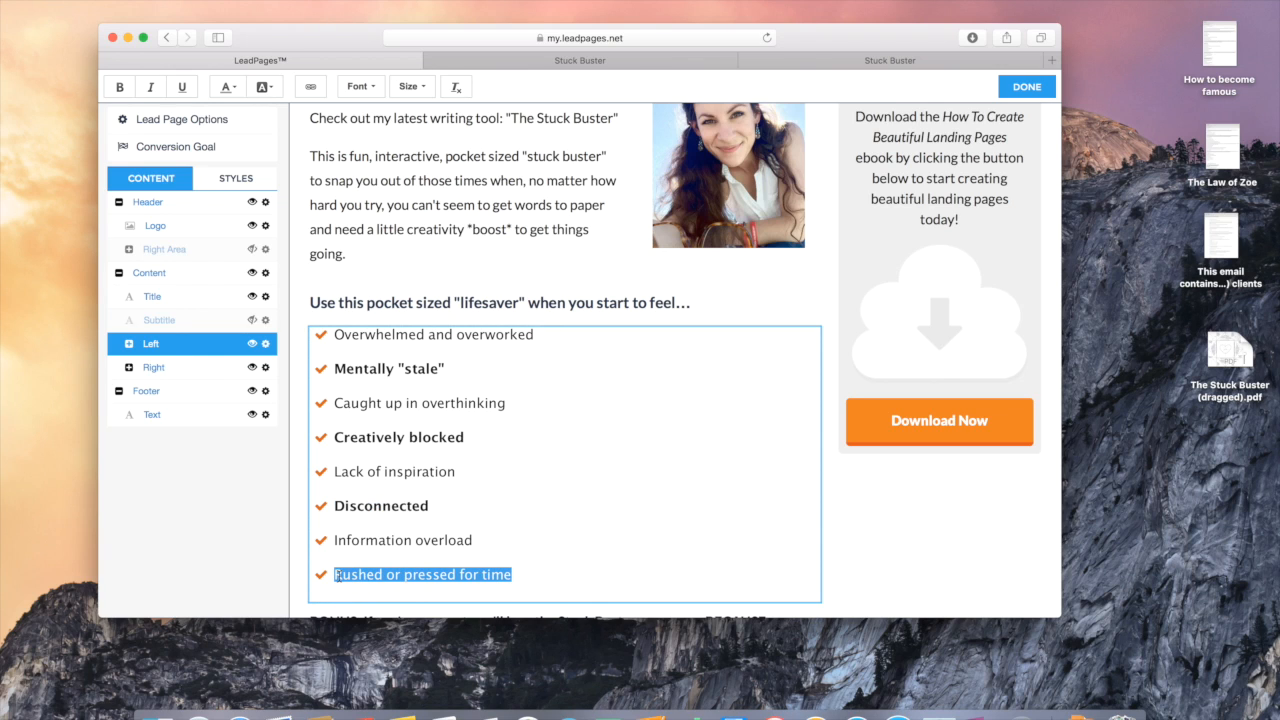
pyautogui.press('super+b')
pyautogui.click(537, 508)
pyautogui.click(895, 545)
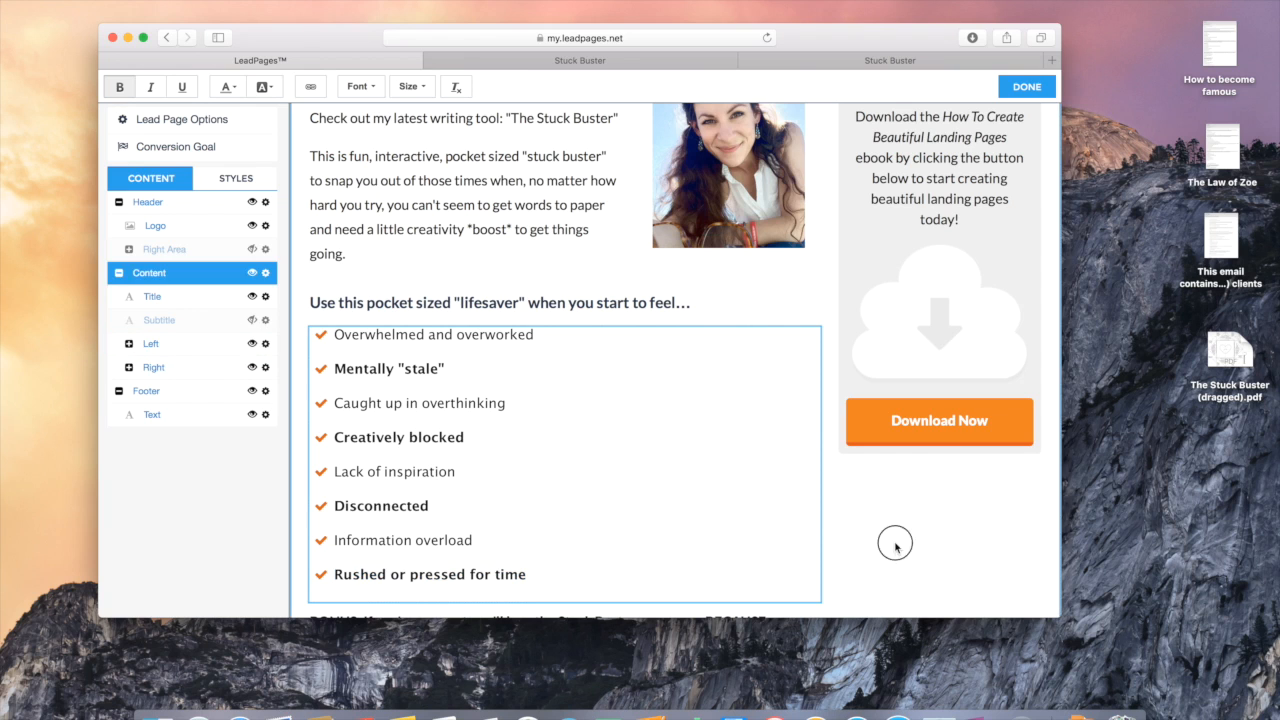
# Step: Exit checklist editing and compare the draft with the top of the published Stuck Buster page
pyautogui.click(144, 544)
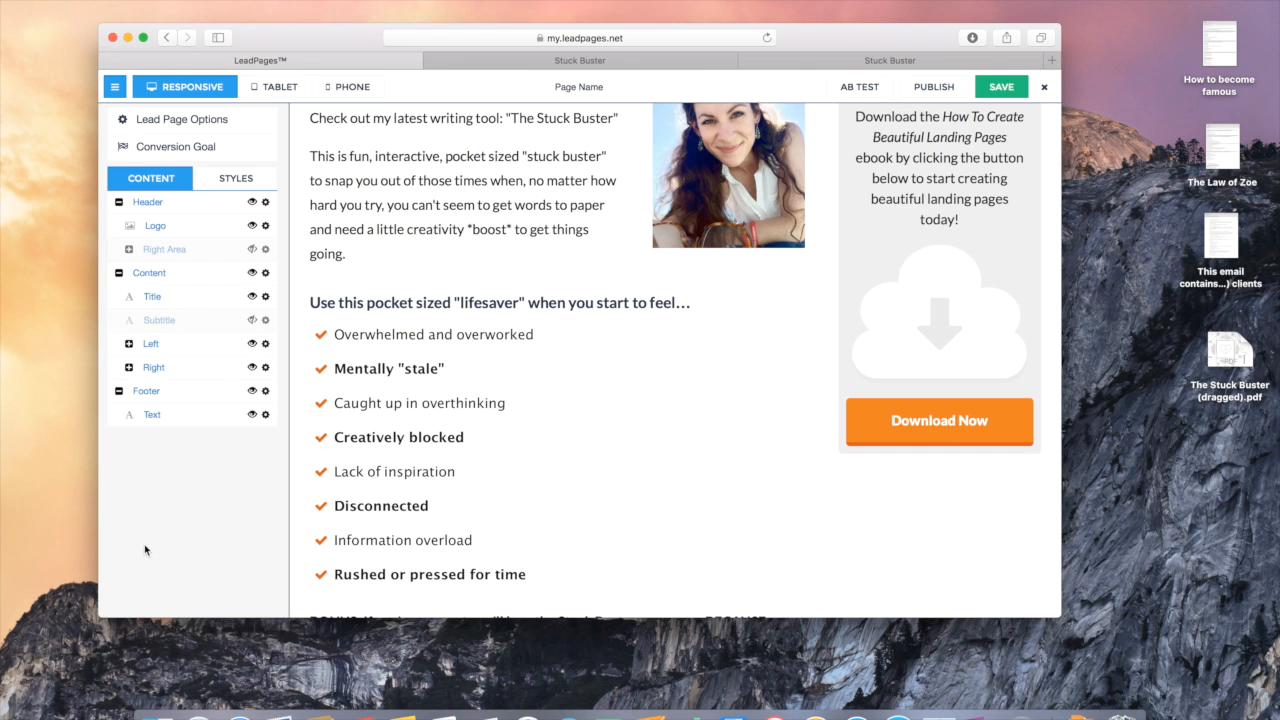
pyautogui.scroll(5, 674, 426)
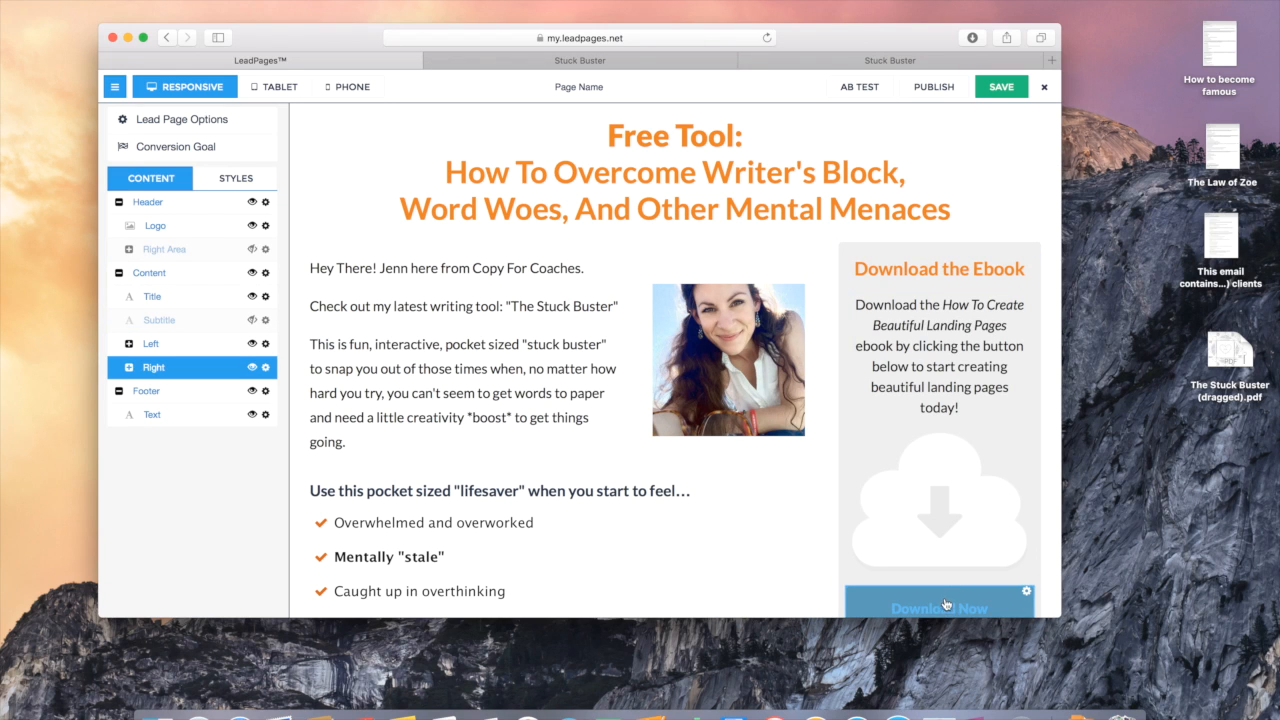
pyautogui.click(581, 61)
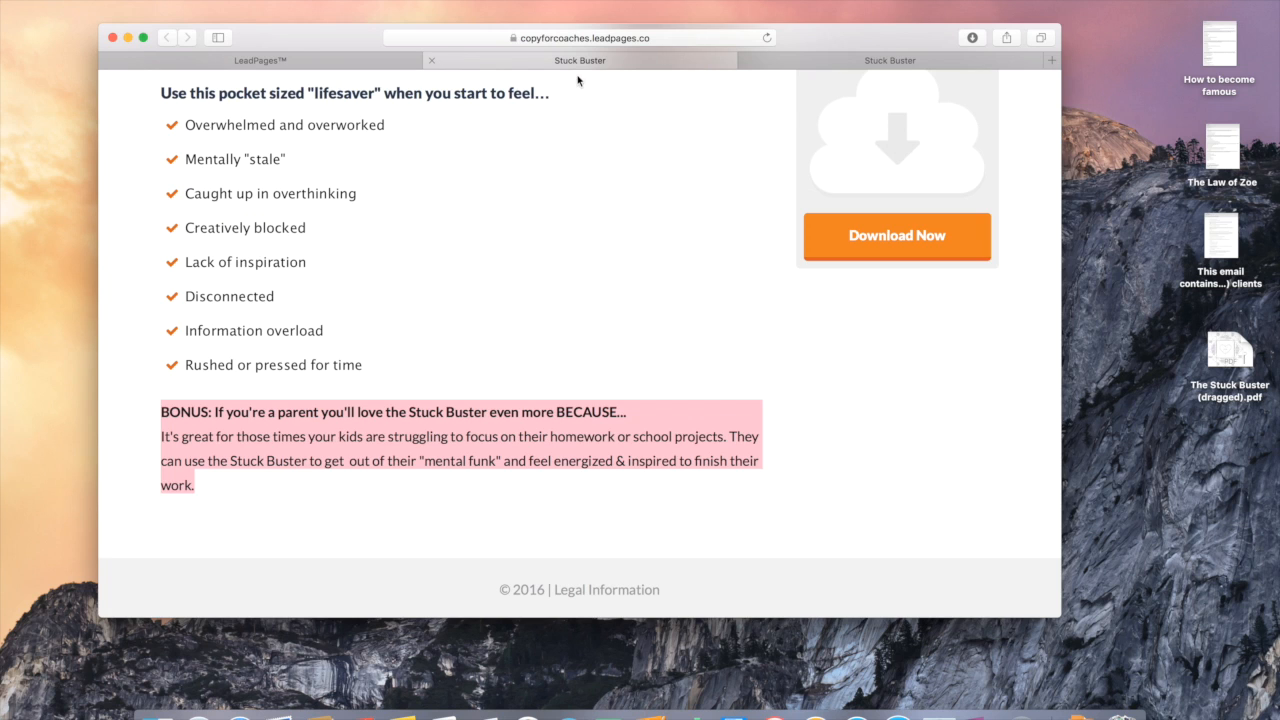
pyautogui.scroll(5, 594, 249)
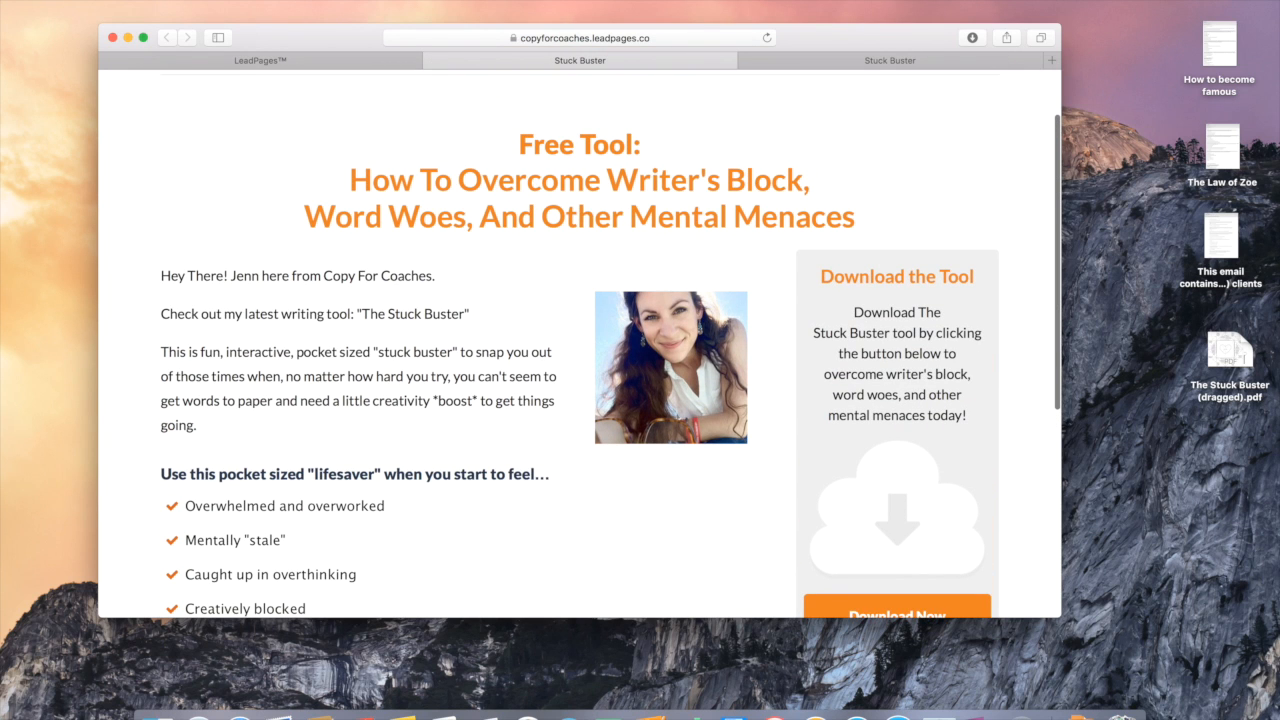
pyautogui.click(354, 57)
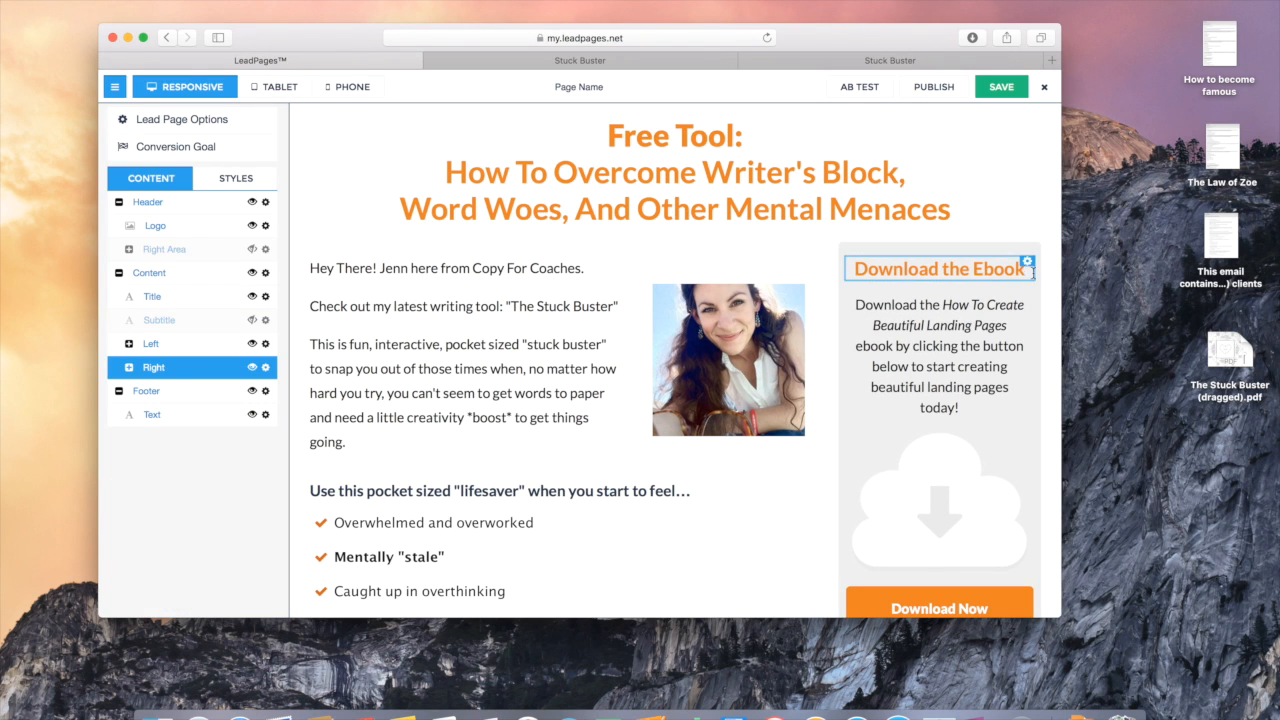
# Step: Retitle the sidebar box heading from 'Download the Ebook' to 'Download the Tool'
pyautogui.click(1024, 270)
pyautogui.press('BackSpace')
pyautogui.press('BackSpace')
pyautogui.press('BackSpace')
pyautogui.press('BackSpace')
pyautogui.press('BackSpace')
pyautogui.write('Tool')
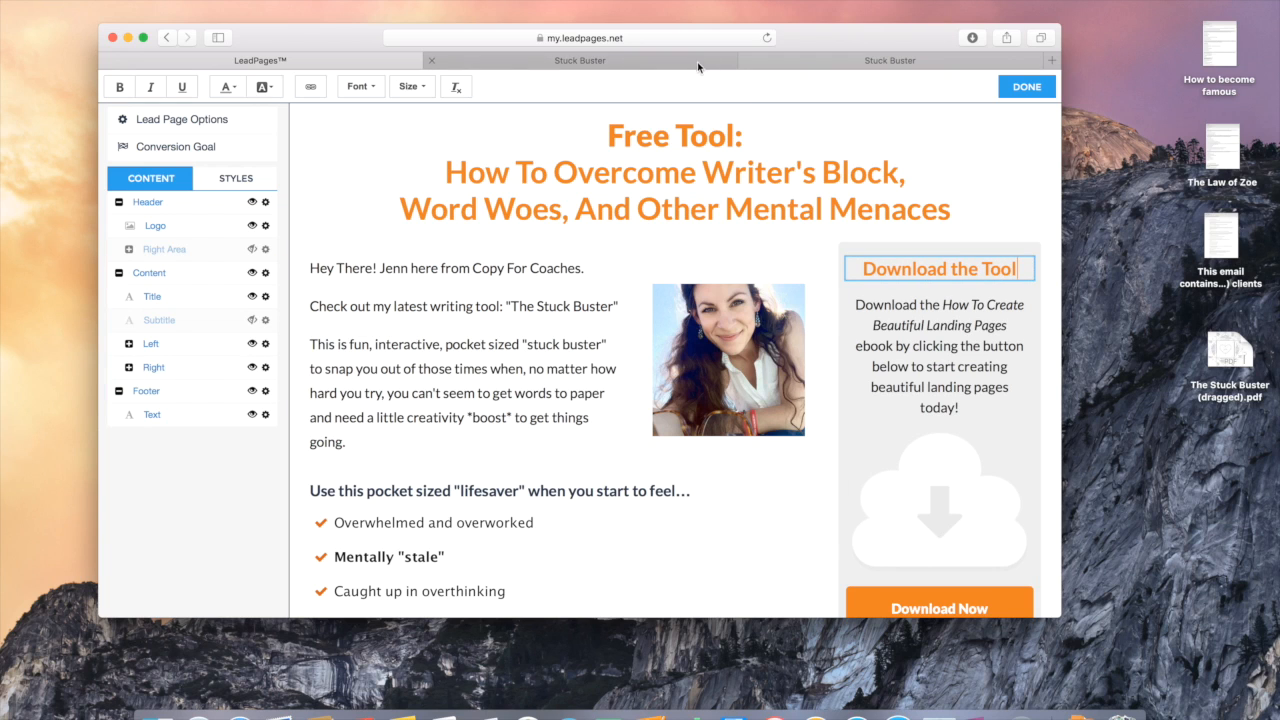
# Step: Replace the sidebar's ebook blurb with the live page's Stuck Buster tool description
pyautogui.click(867, 316)
pyautogui.moveTo(859, 305); pyautogui.dragTo(985, 410)
pyautogui.click(528, 60)
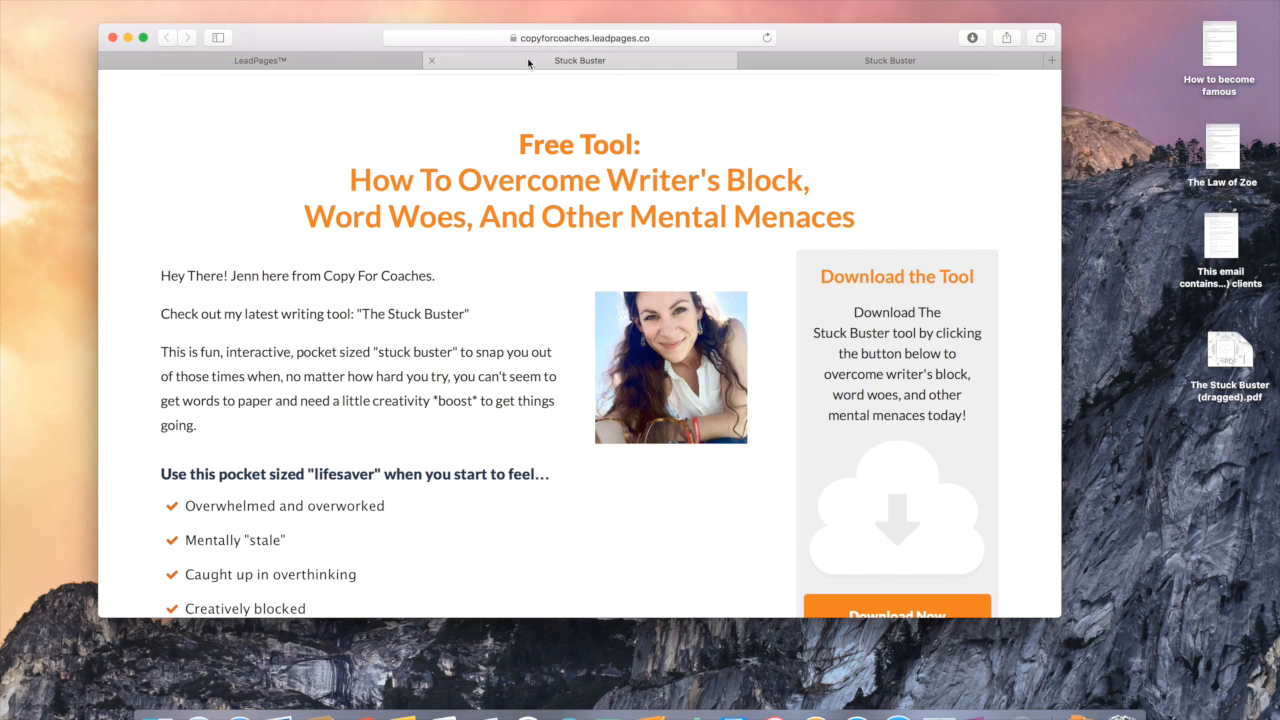
pyautogui.moveTo(970, 420); pyautogui.dragTo(842, 316)
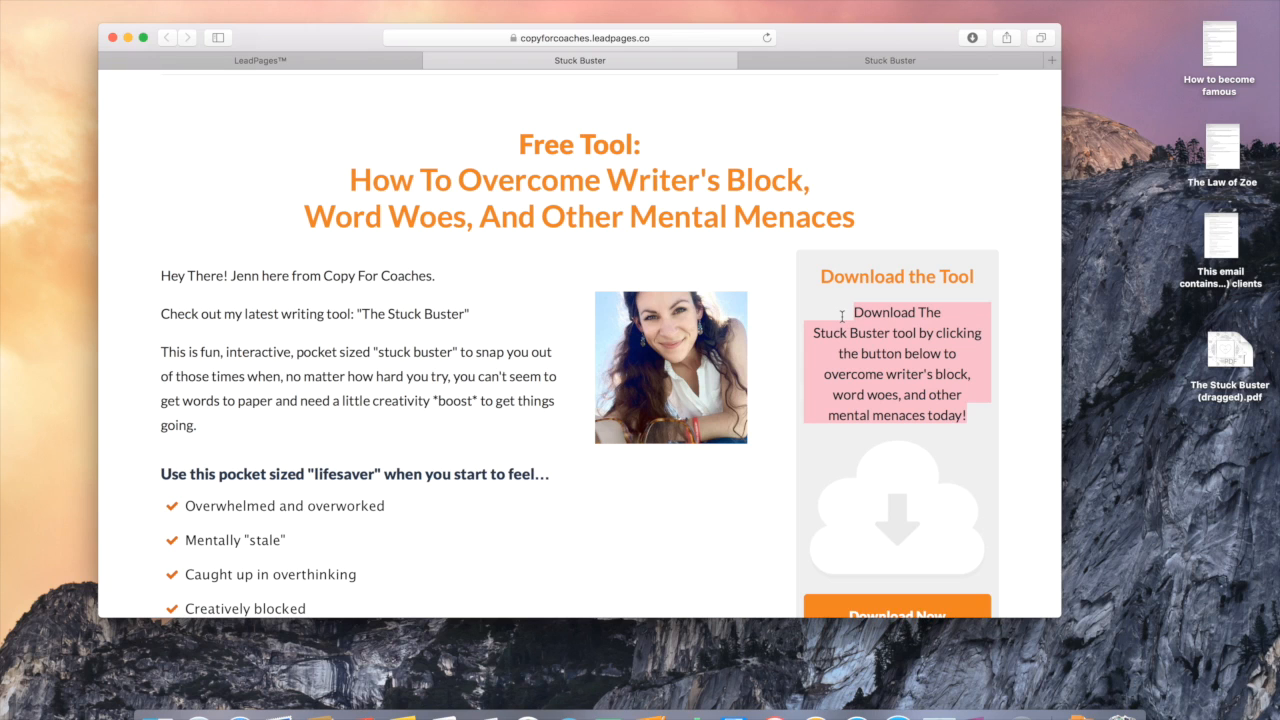
pyautogui.click(346, 60)
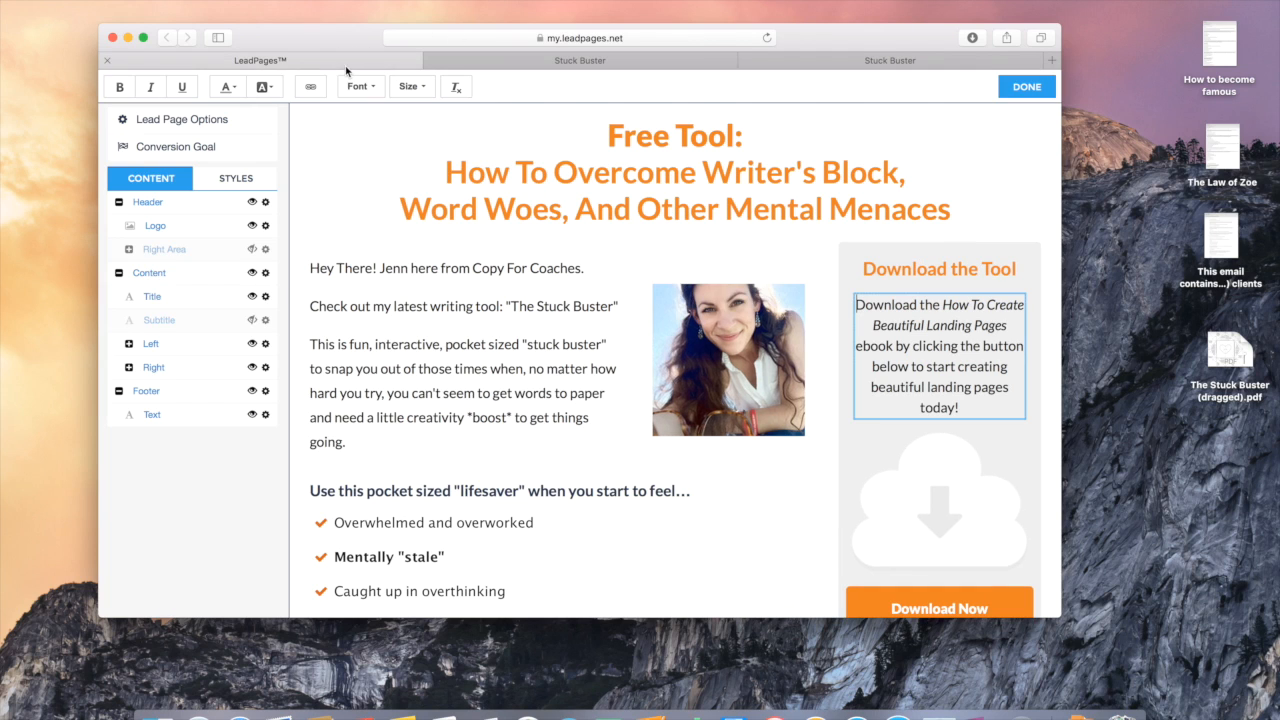
pyautogui.moveTo(985, 409); pyautogui.dragTo(860, 304)
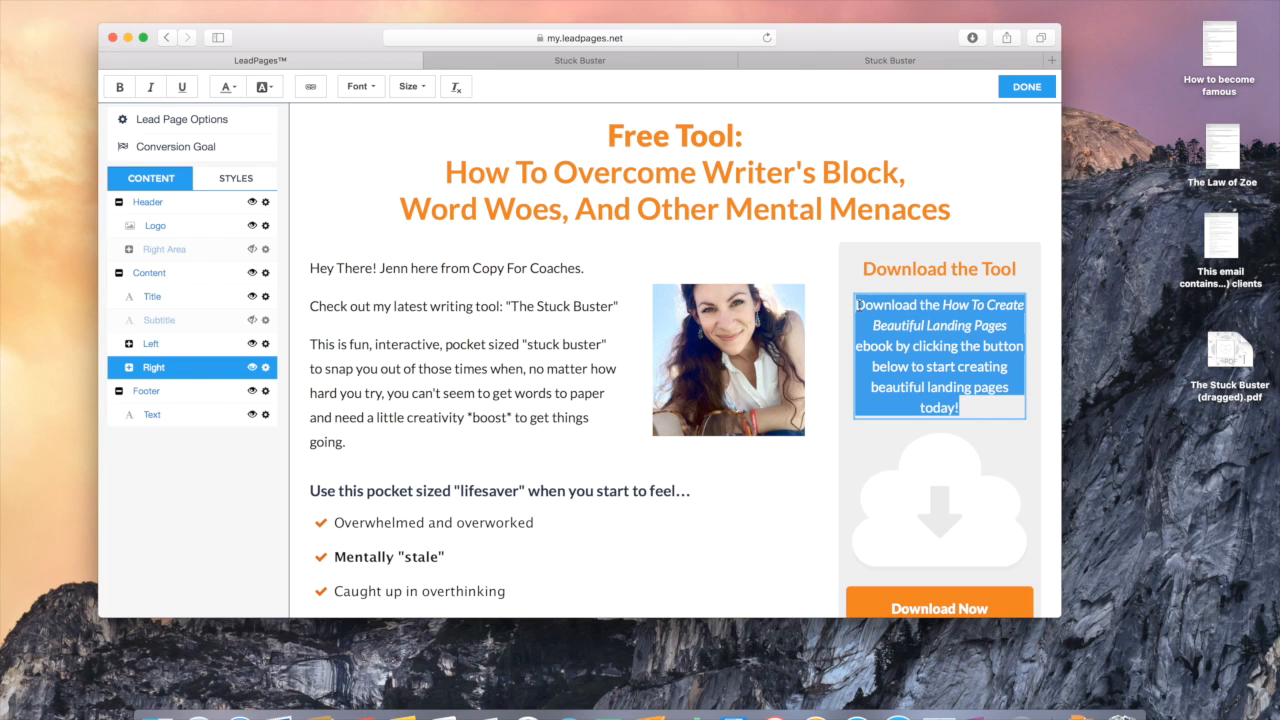
pyautogui.press('BackSpace')
pyautogui.press('super+z')
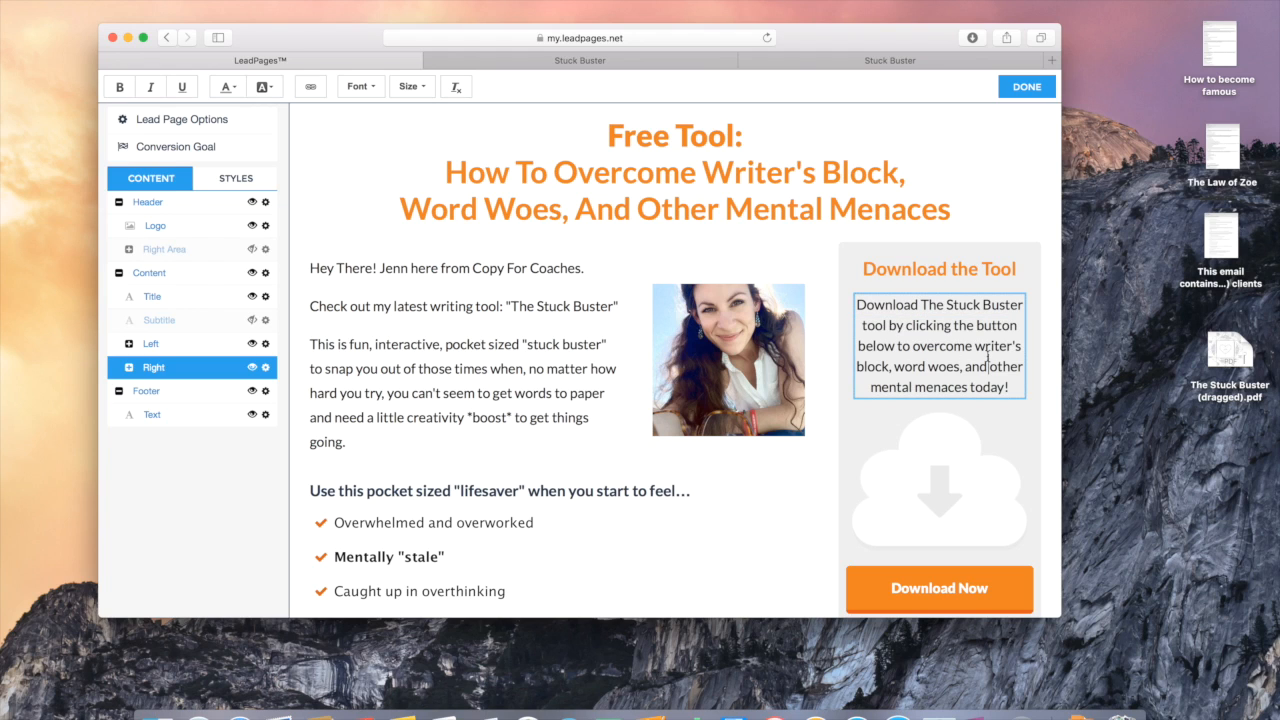
# Step: Bold 'The Stuck Buster' and select the phrase from overcome writer's block to mental menaces
pyautogui.moveTo(921, 304); pyautogui.dragTo(1022, 304)
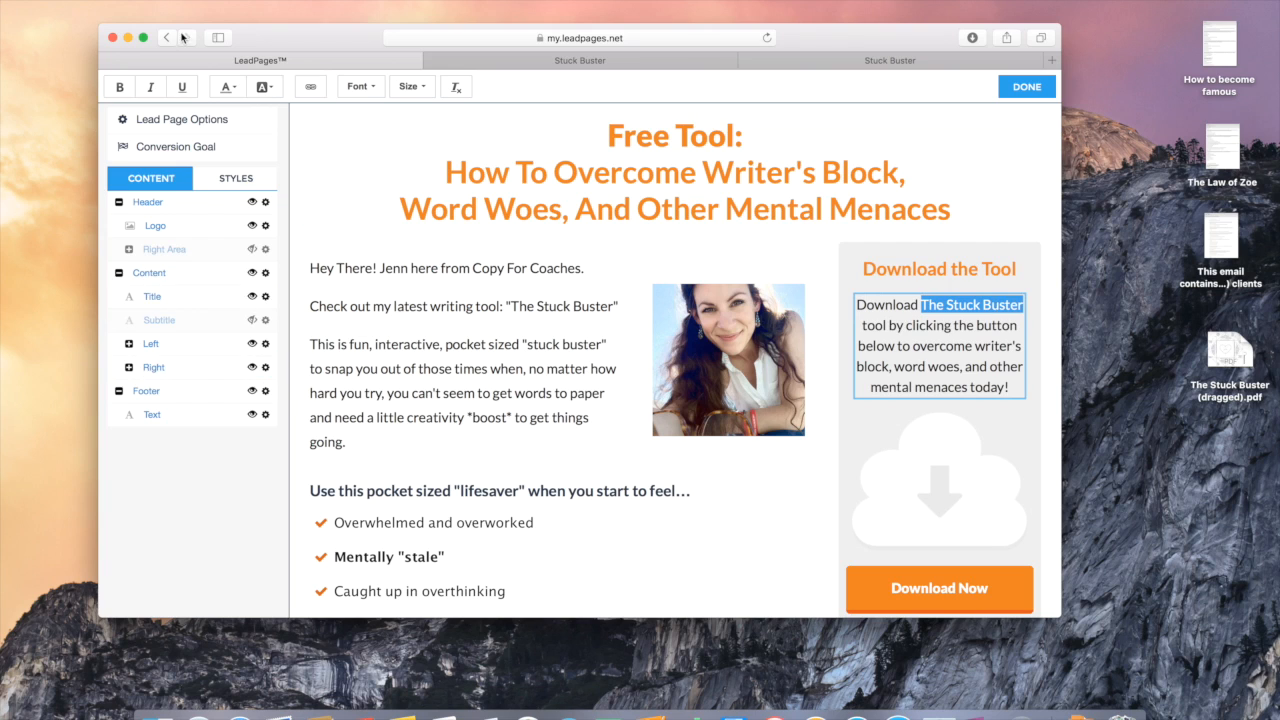
pyautogui.click(119, 87)
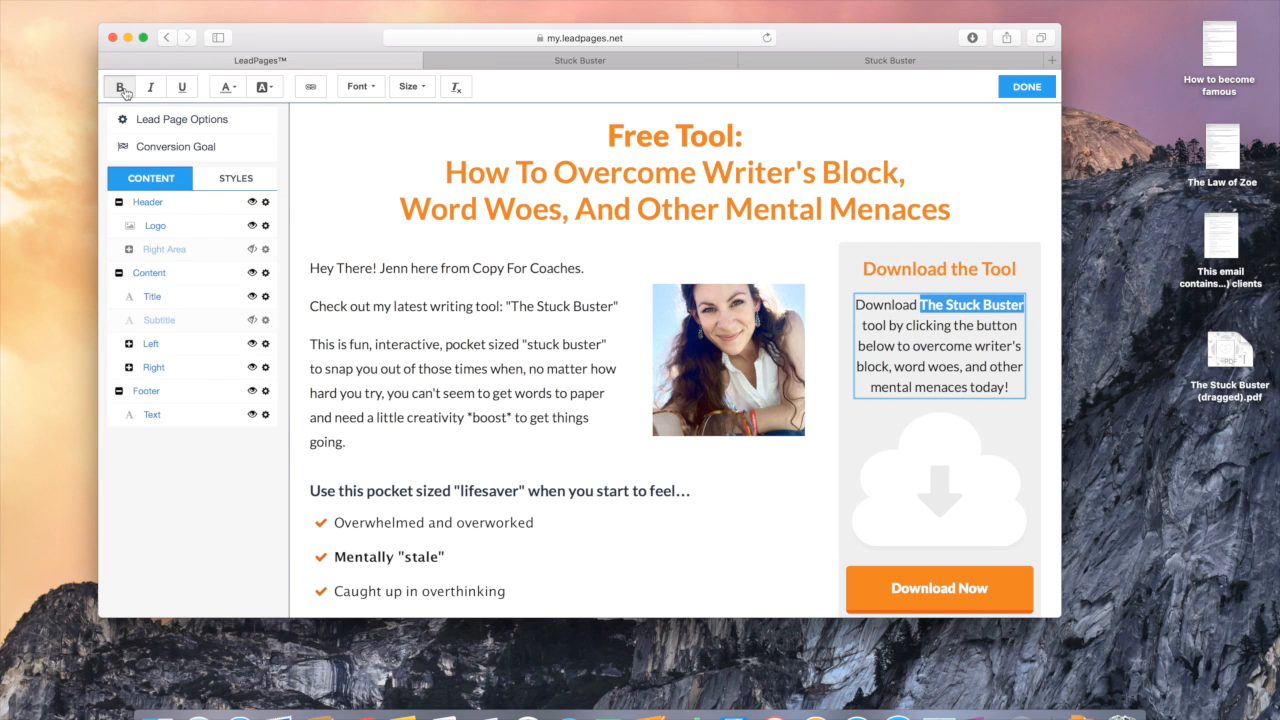
pyautogui.click(893, 345)
pyautogui.moveTo(913, 346); pyautogui.dragTo(969, 389)
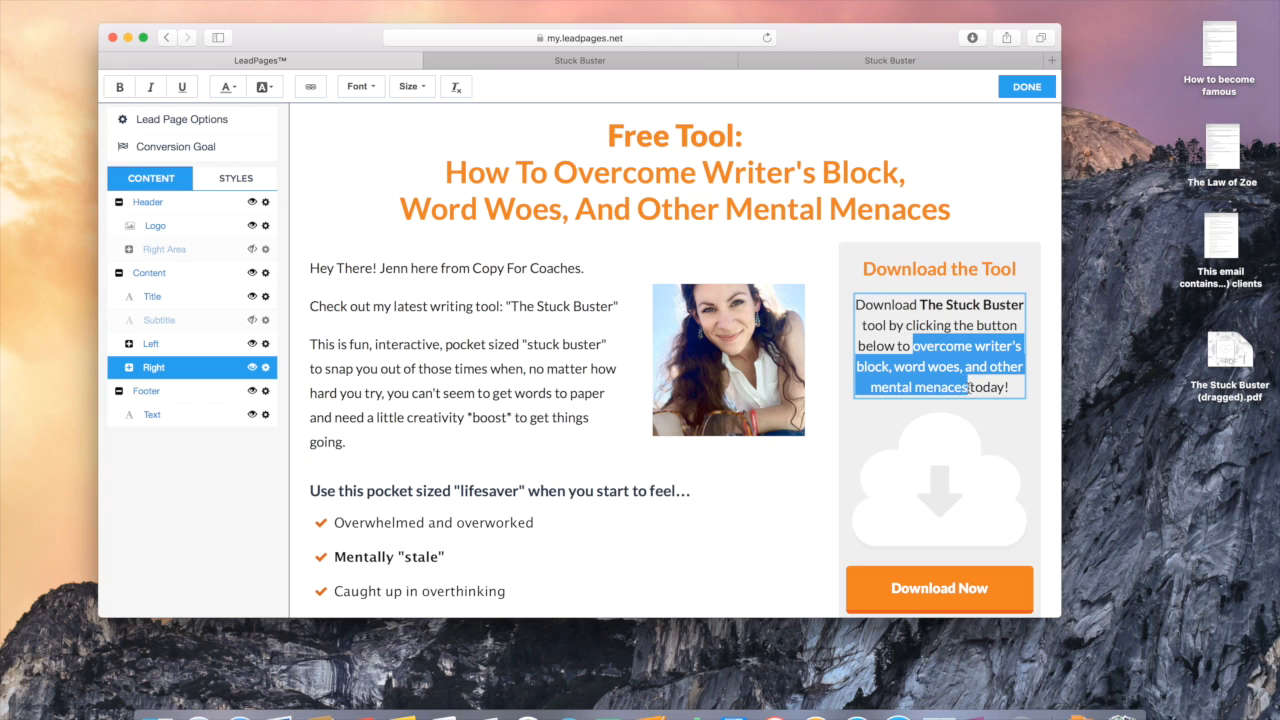
pyautogui.click(936, 346)
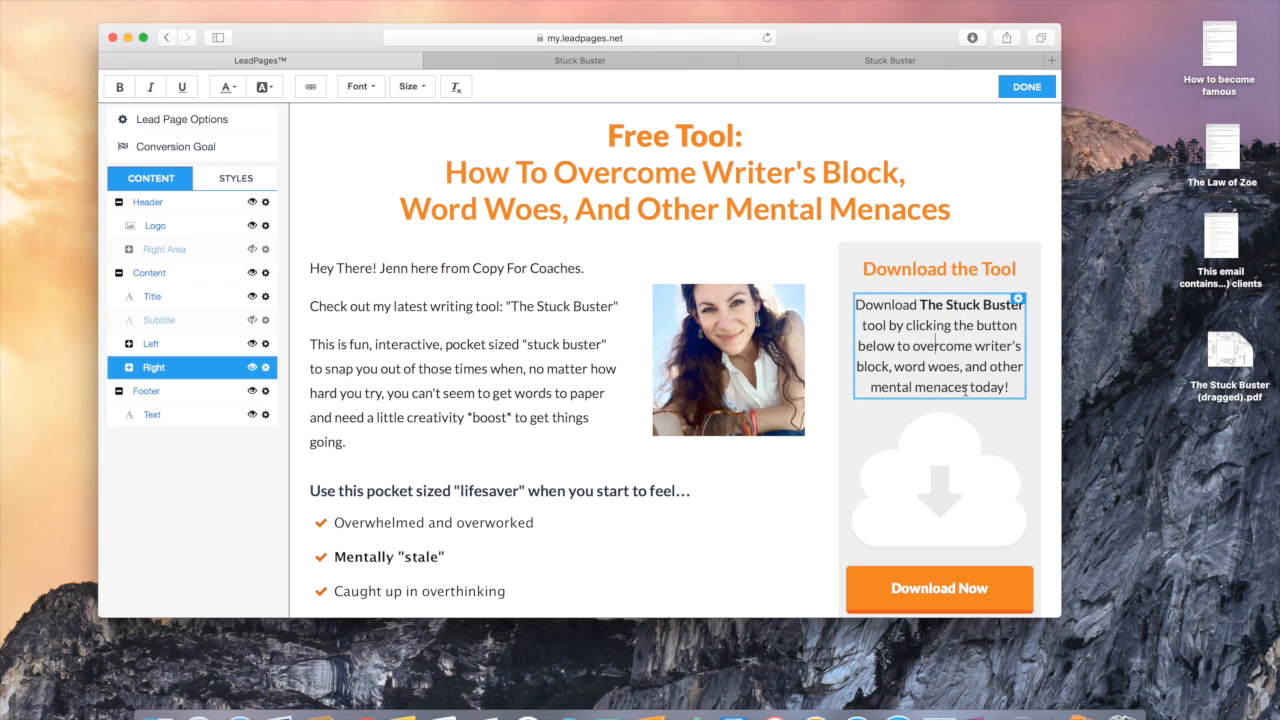
pyautogui.moveTo(969, 389); pyautogui.dragTo(913, 346)
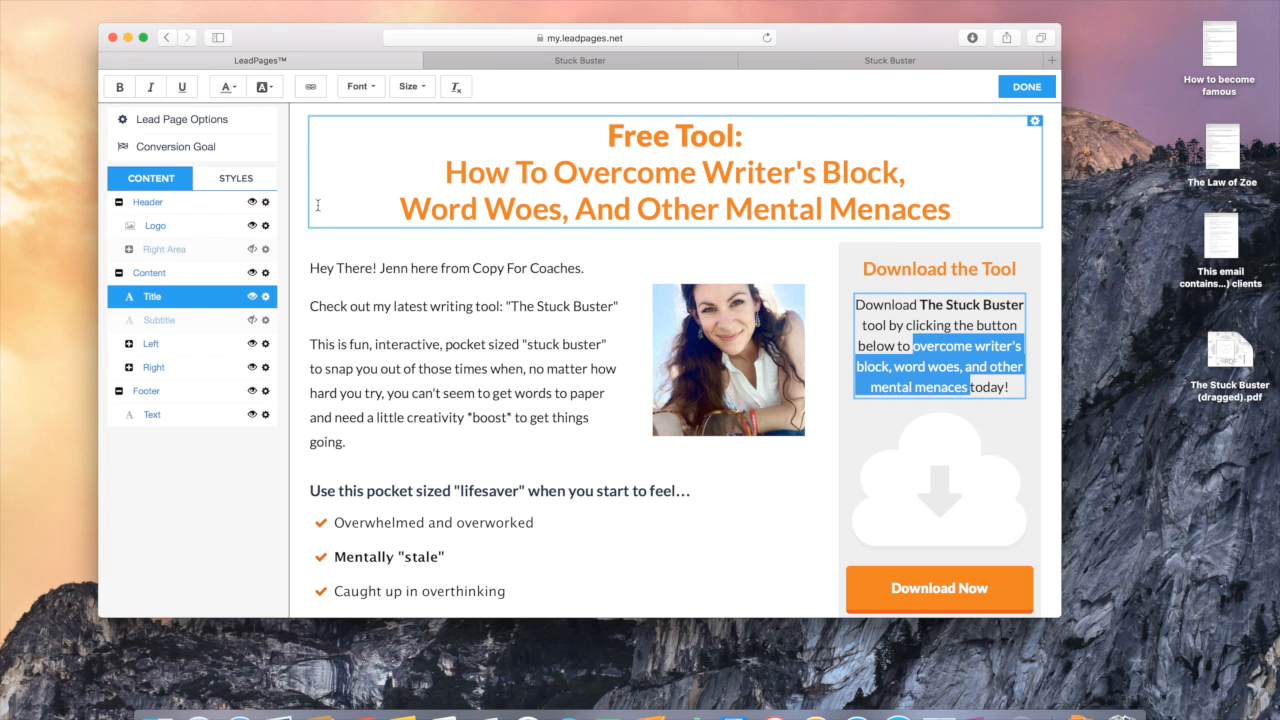
# Step: Bold 'overcome writer's block, word woes, and other mental menaces' and change the footer year 2015 to 2016
pyautogui.click(119, 87)
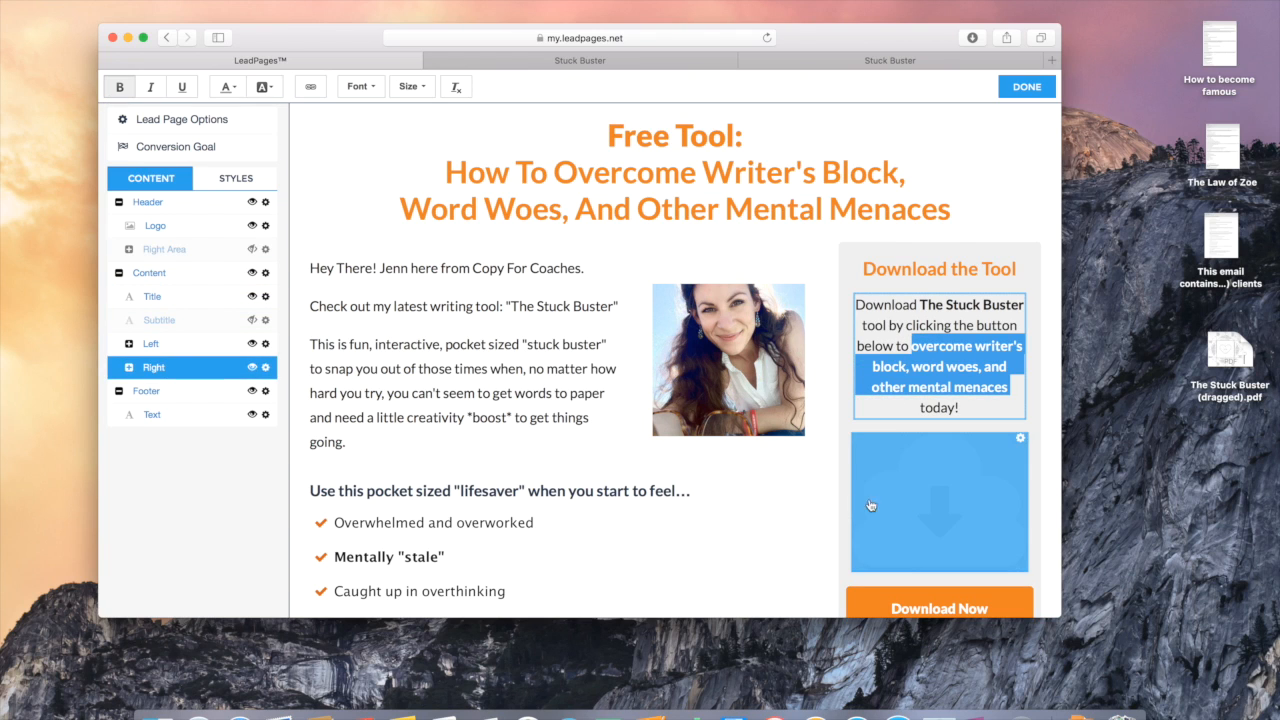
pyautogui.click(808, 481)
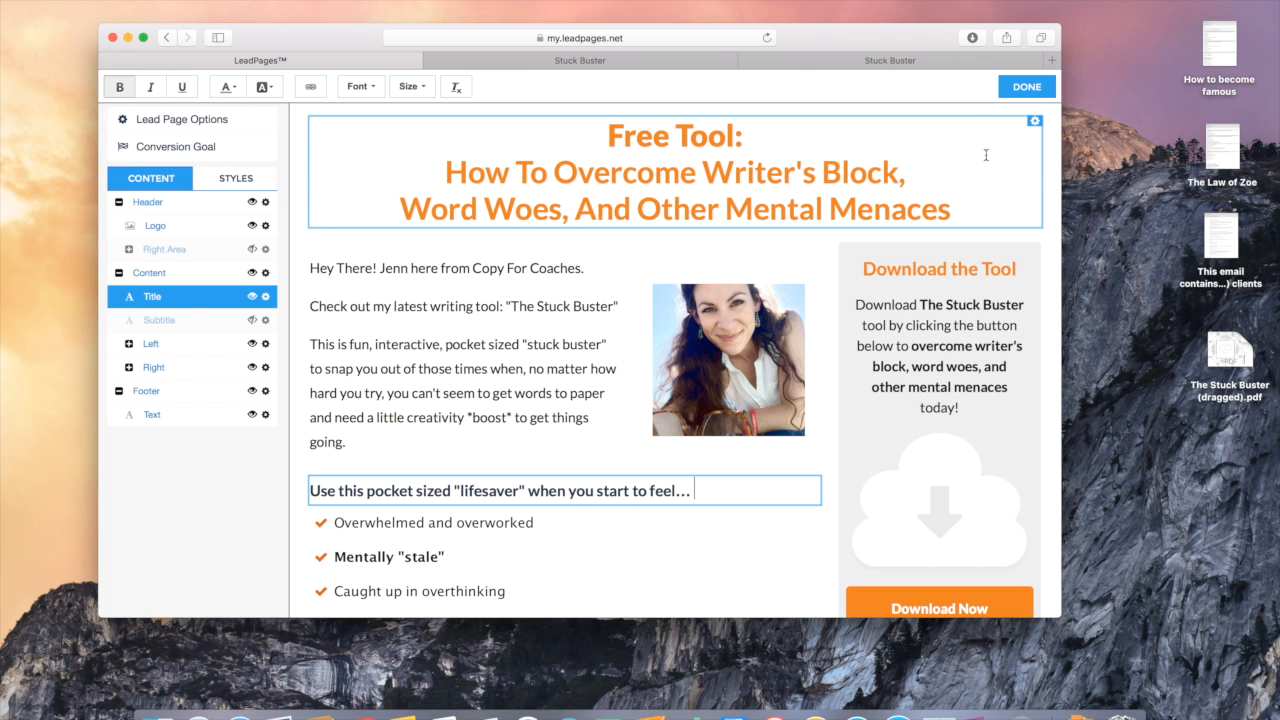
pyautogui.scroll(2, 430, 565)
pyautogui.scroll(-8, 500, 530)
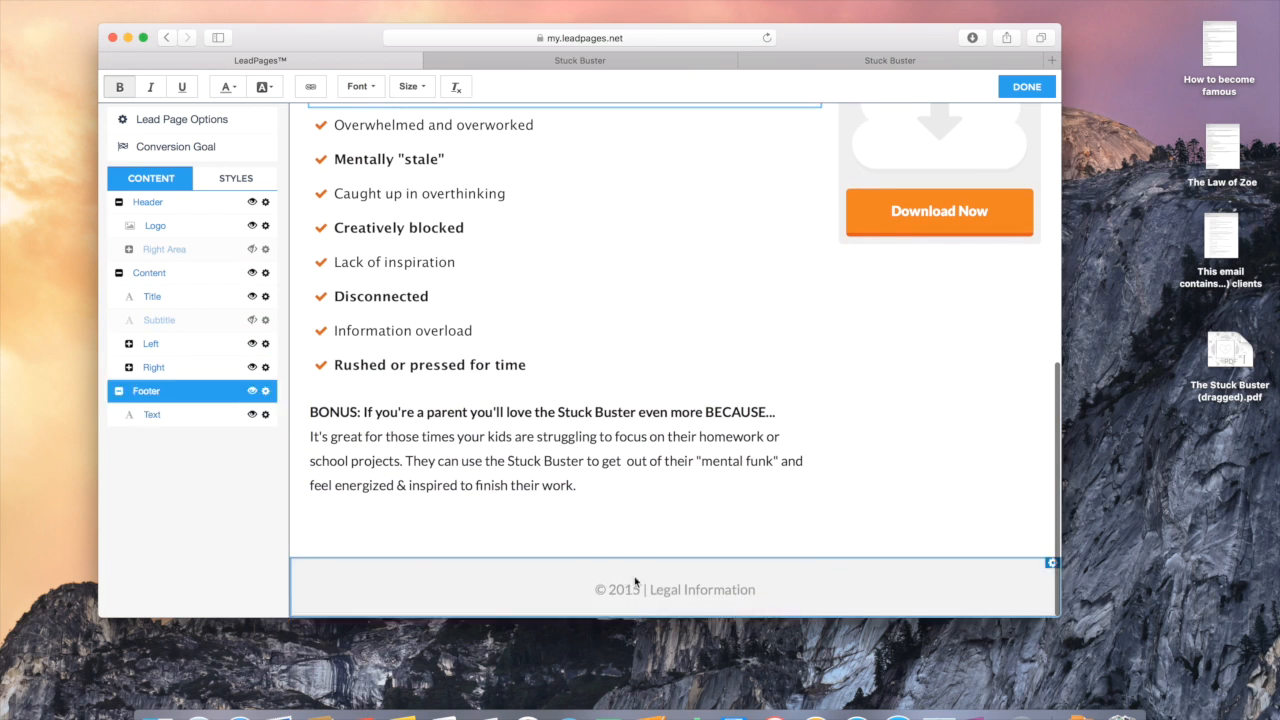
pyautogui.click(641, 588)
pyautogui.press('BackSpace')
pyautogui.write('6')
pyautogui.scroll(5, 826, 423)
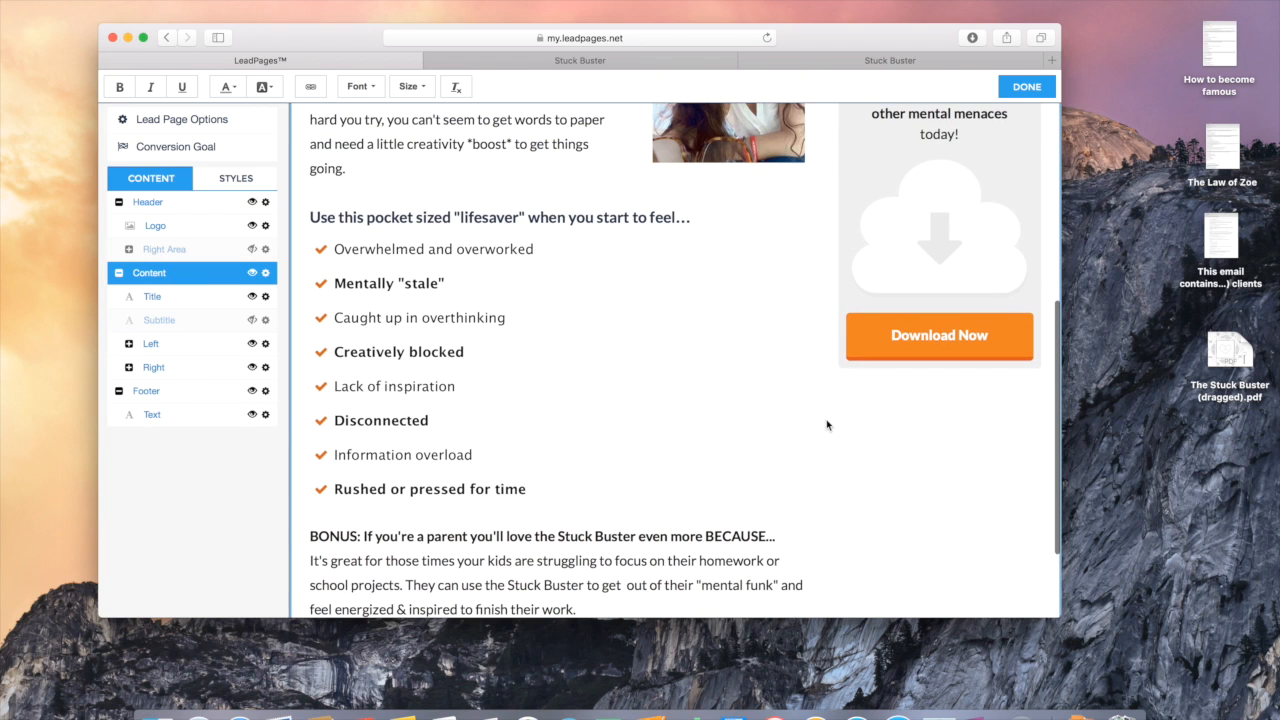
pyautogui.scroll(2, 826, 425)
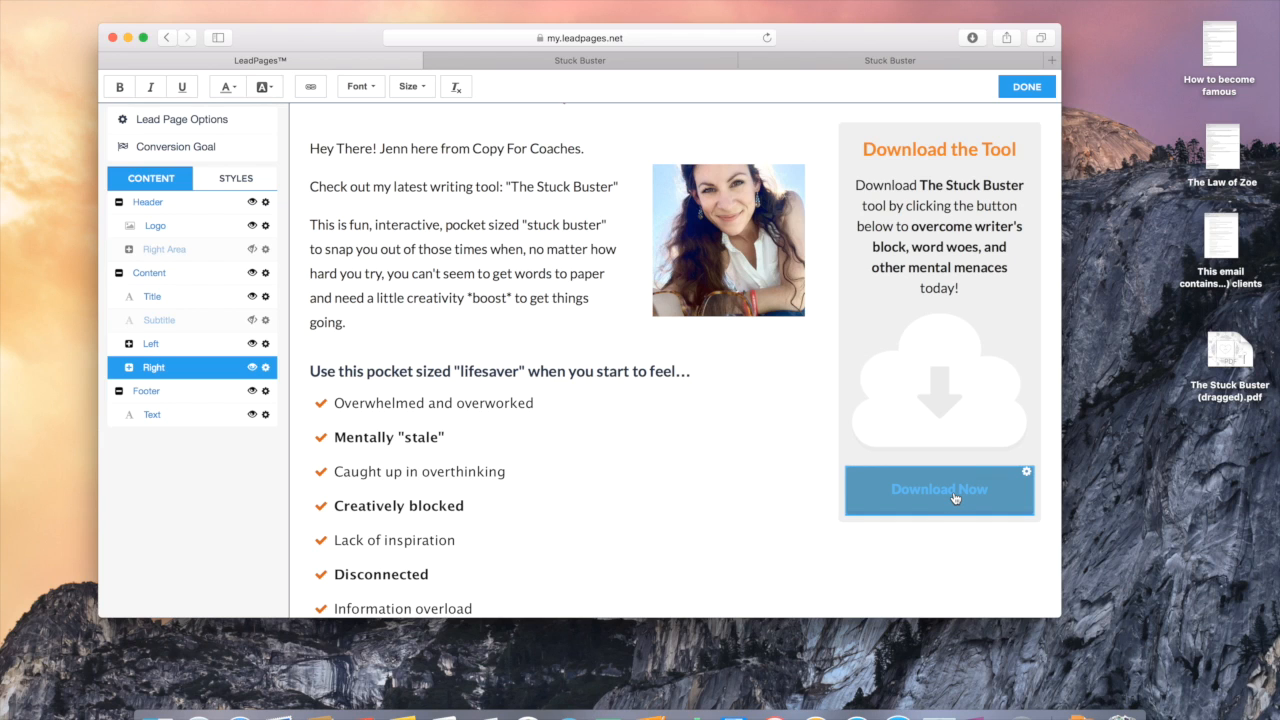
# Step: Delete the Phone Number and Name fields from the Download Now form, leaving only E-mail
pyautogui.click(955, 498)
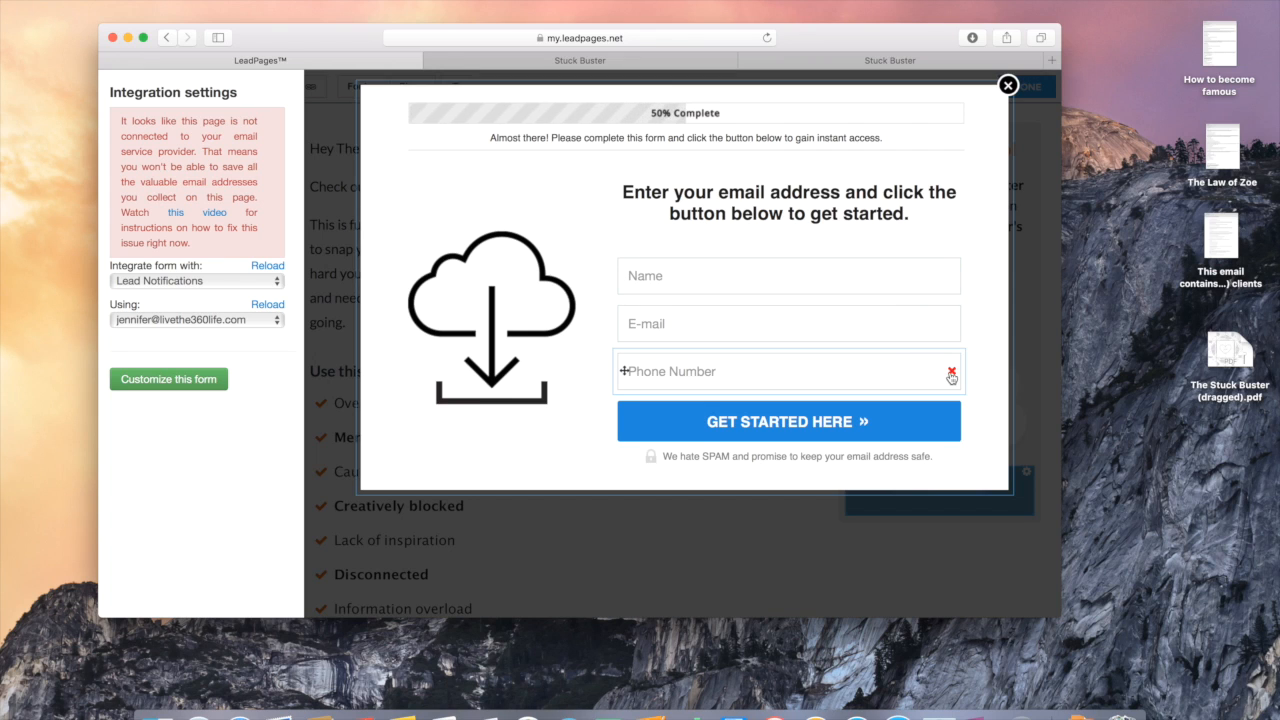
pyautogui.click(951, 372)
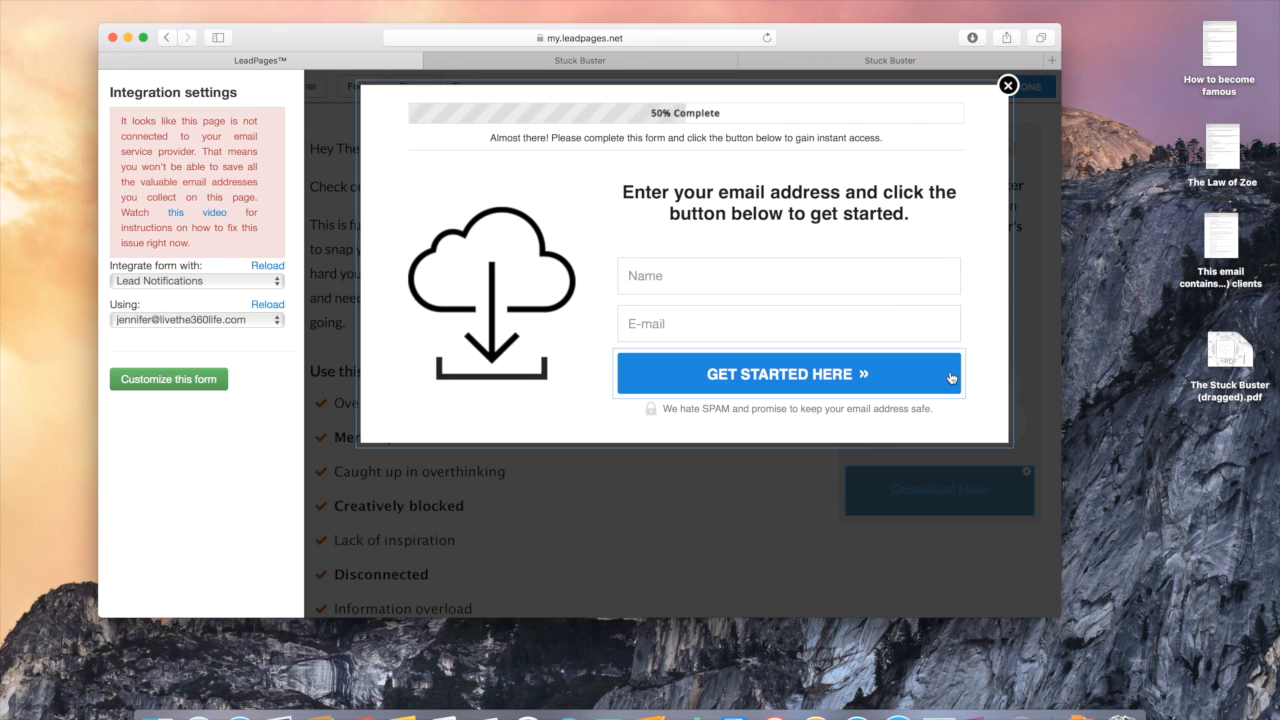
pyautogui.click(952, 278)
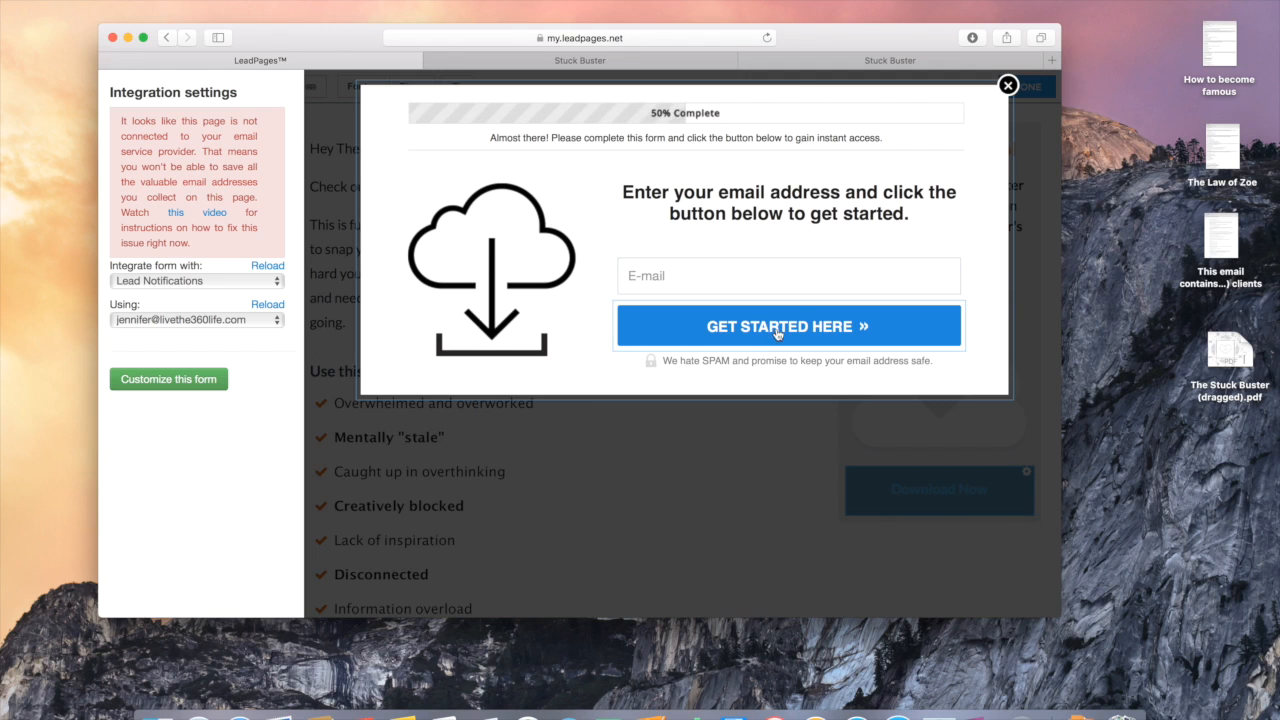
pyautogui.click(785, 190)
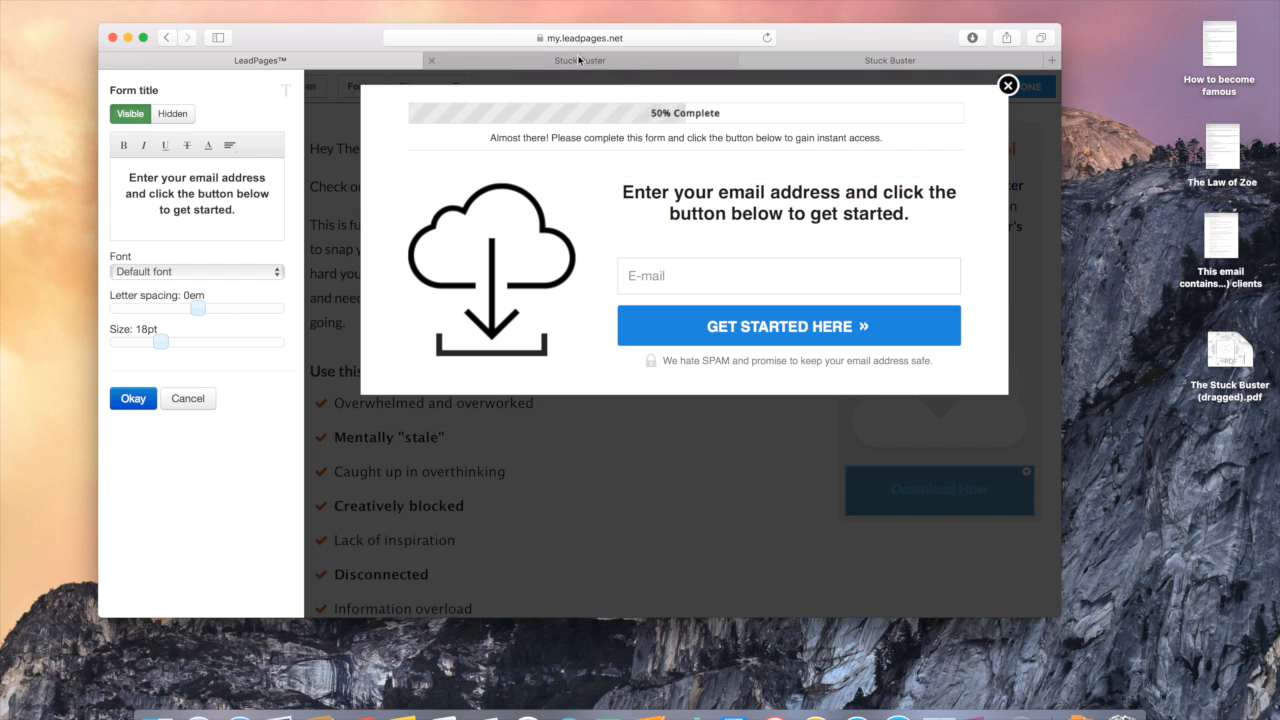
# Step: Replace the form title with 'Here shall I send it?' and a line 'Enter your best email address below.'
pyautogui.moveTo(914, 220); pyautogui.dragTo(623, 192)
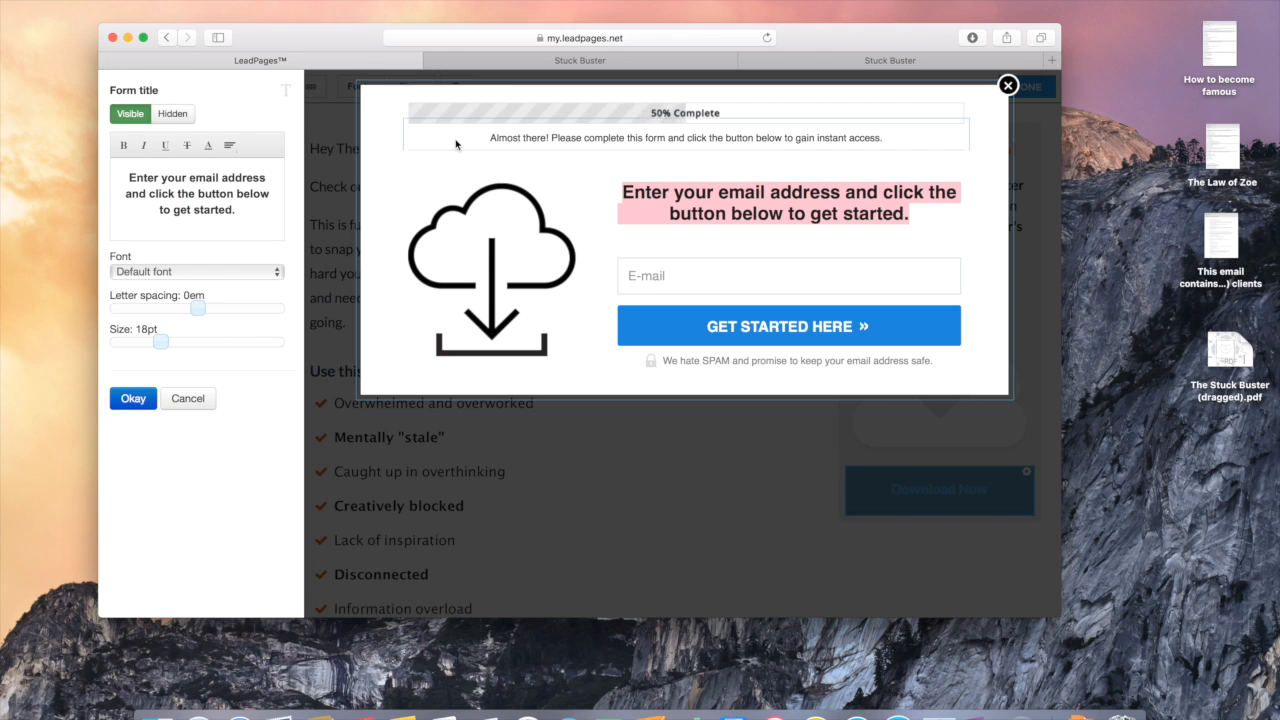
pyautogui.click(241, 211)
pyautogui.moveTo(241, 211); pyautogui.dragTo(128, 180)
pyautogui.write('Here shal')
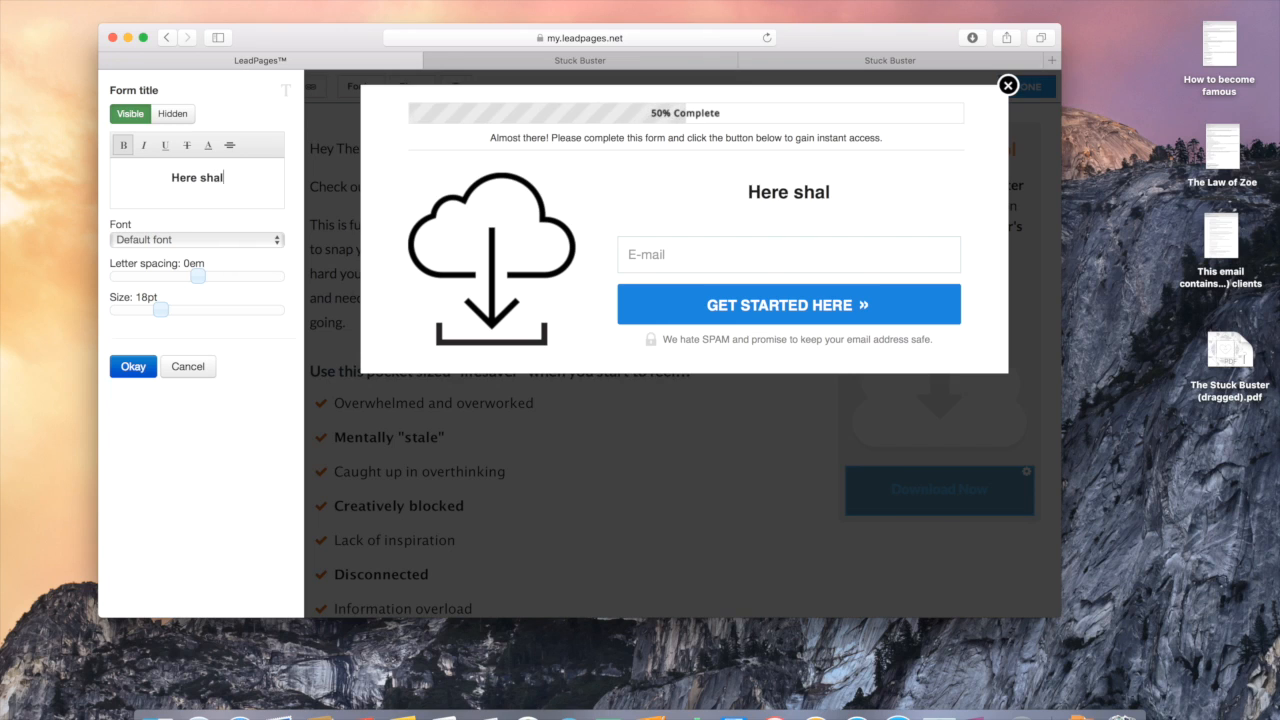
pyautogui.write('l I send it?')
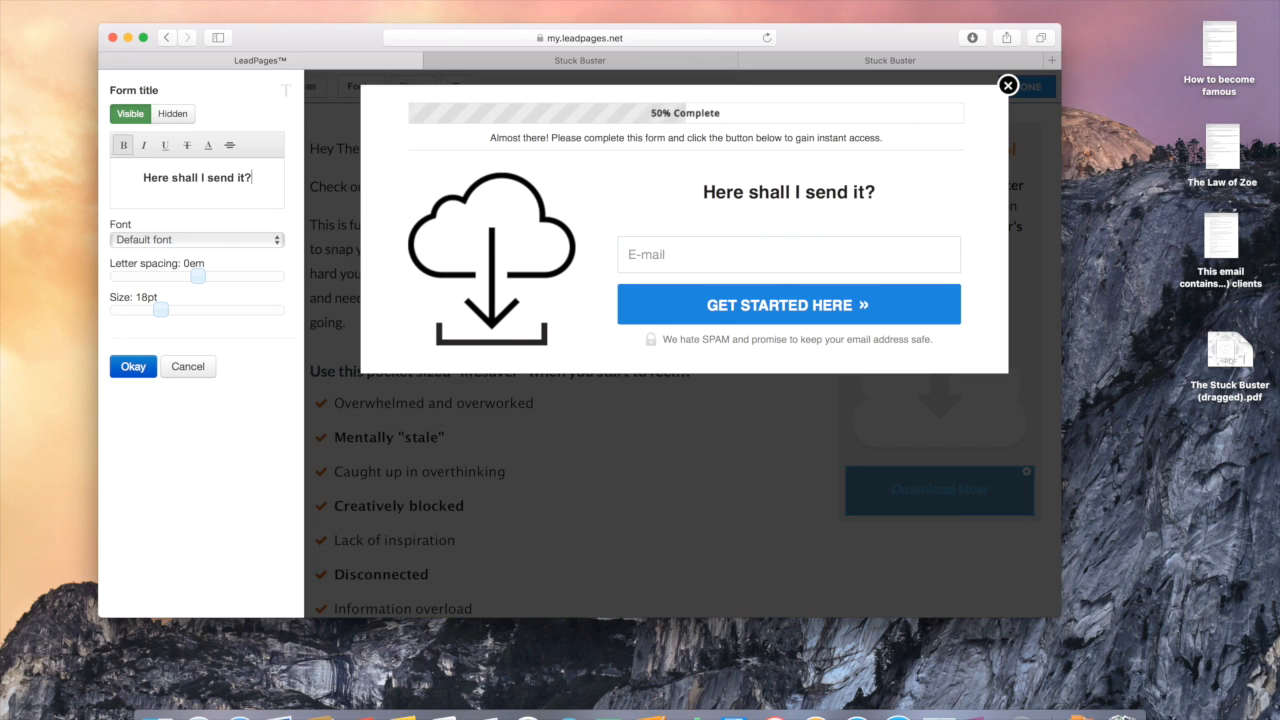
pyautogui.press('Return')
pyautogui.write('er ')
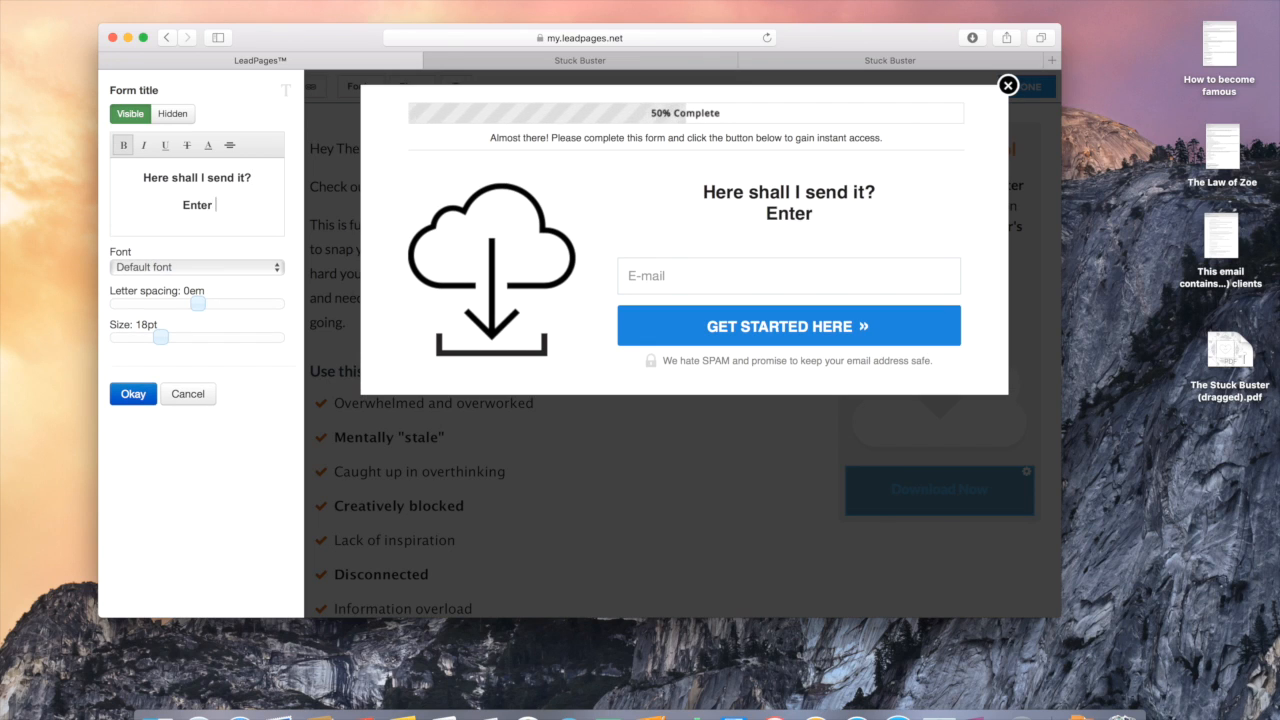
pyautogui.write('your best em')
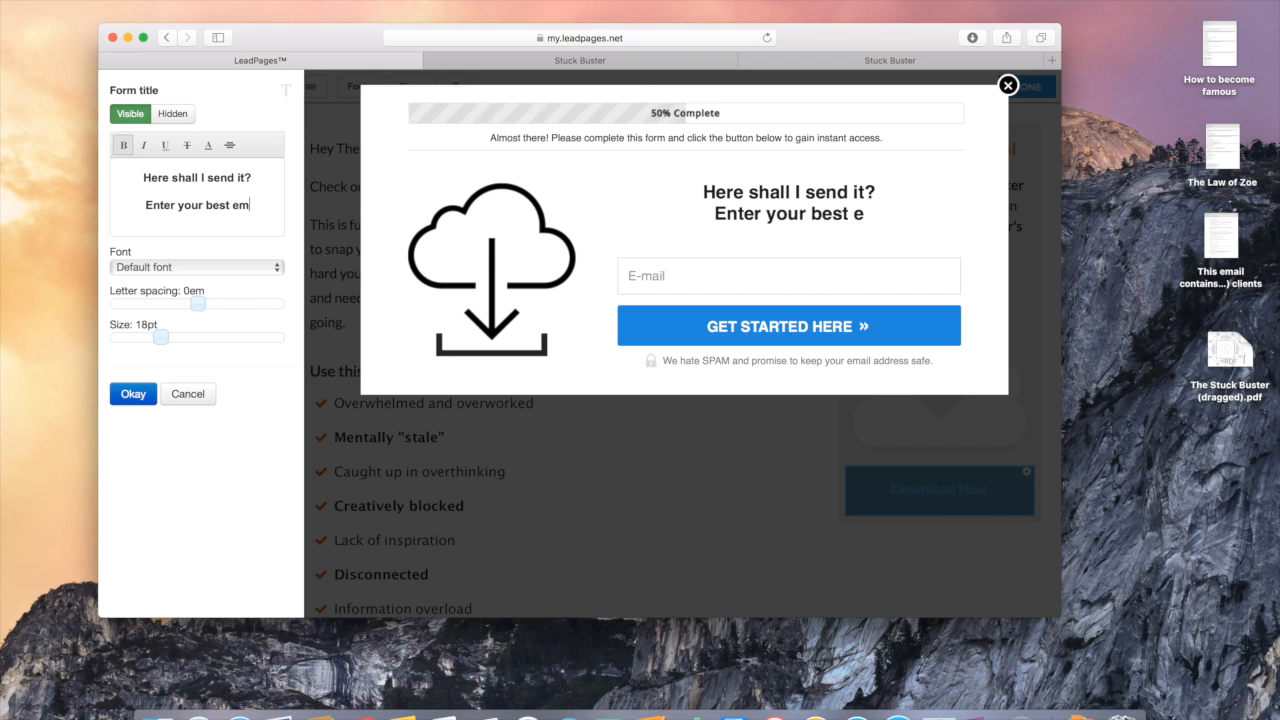
pyautogui.write('ail address below')
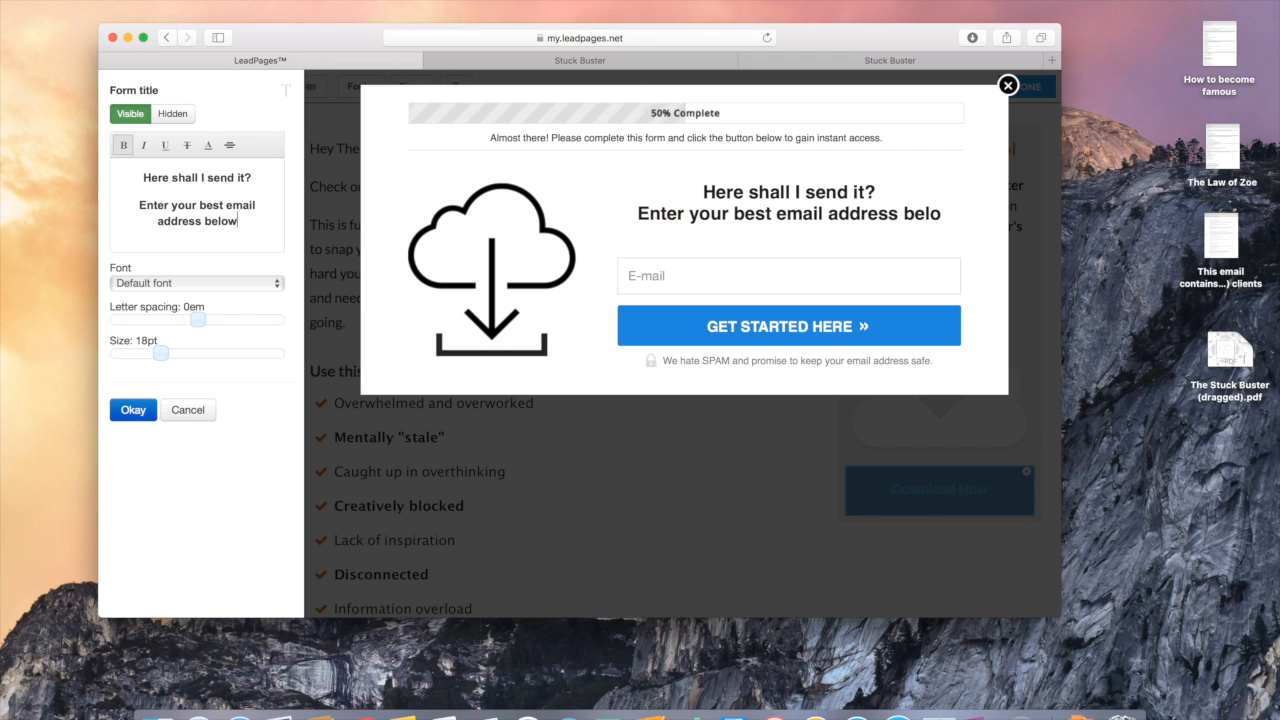
pyautogui.write('.')
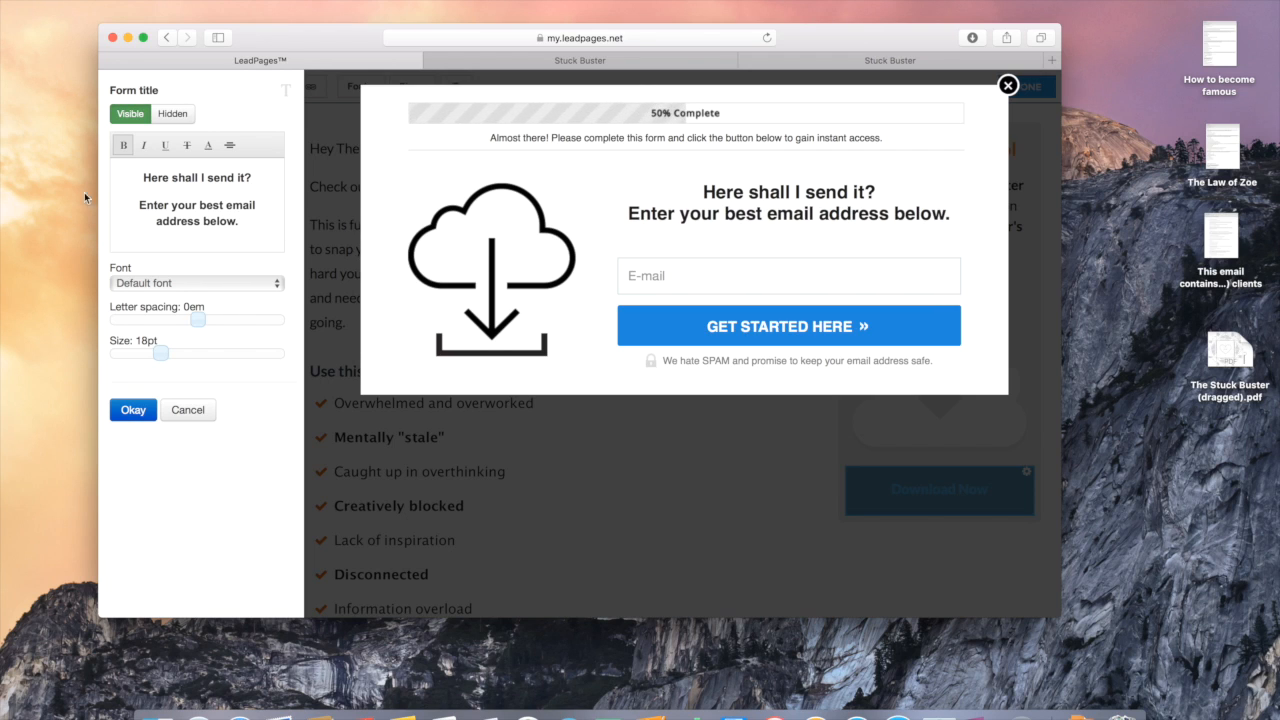
# Step: Make the email-address line non-bold and italicize 'Here shall I send it?'
pyautogui.moveTo(242, 222); pyautogui.dragTo(125, 200)
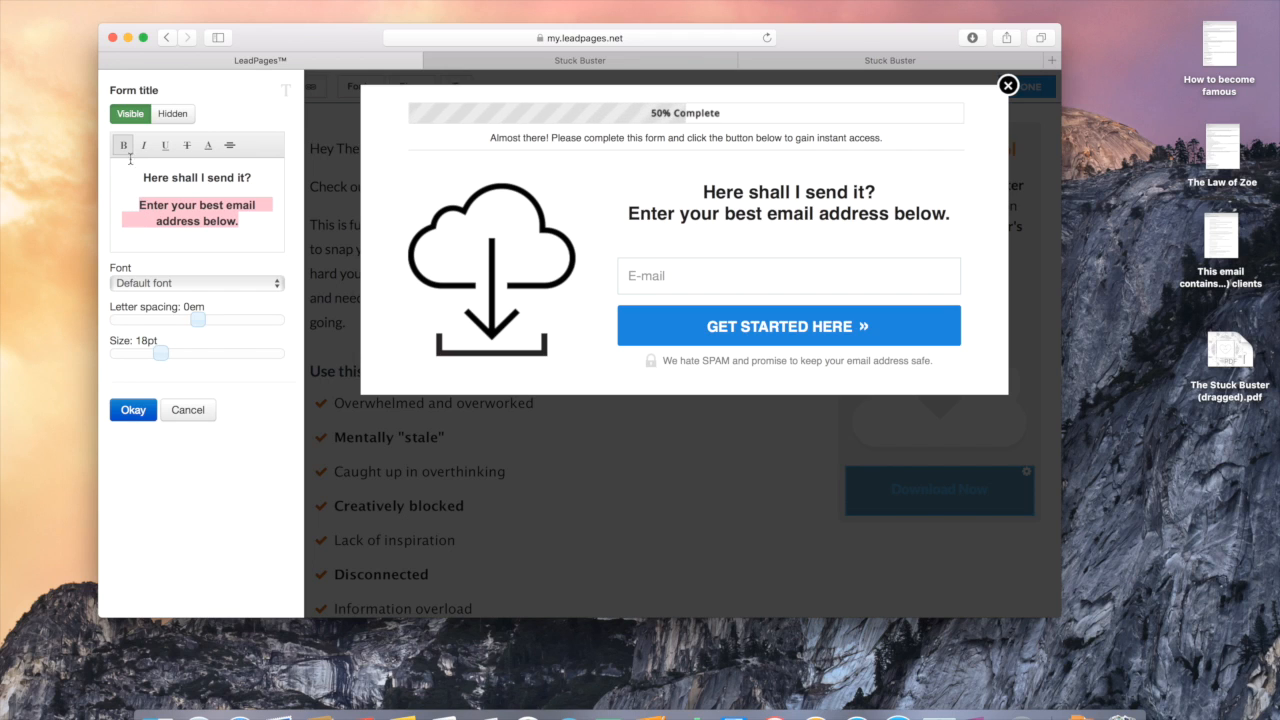
pyautogui.click(127, 155)
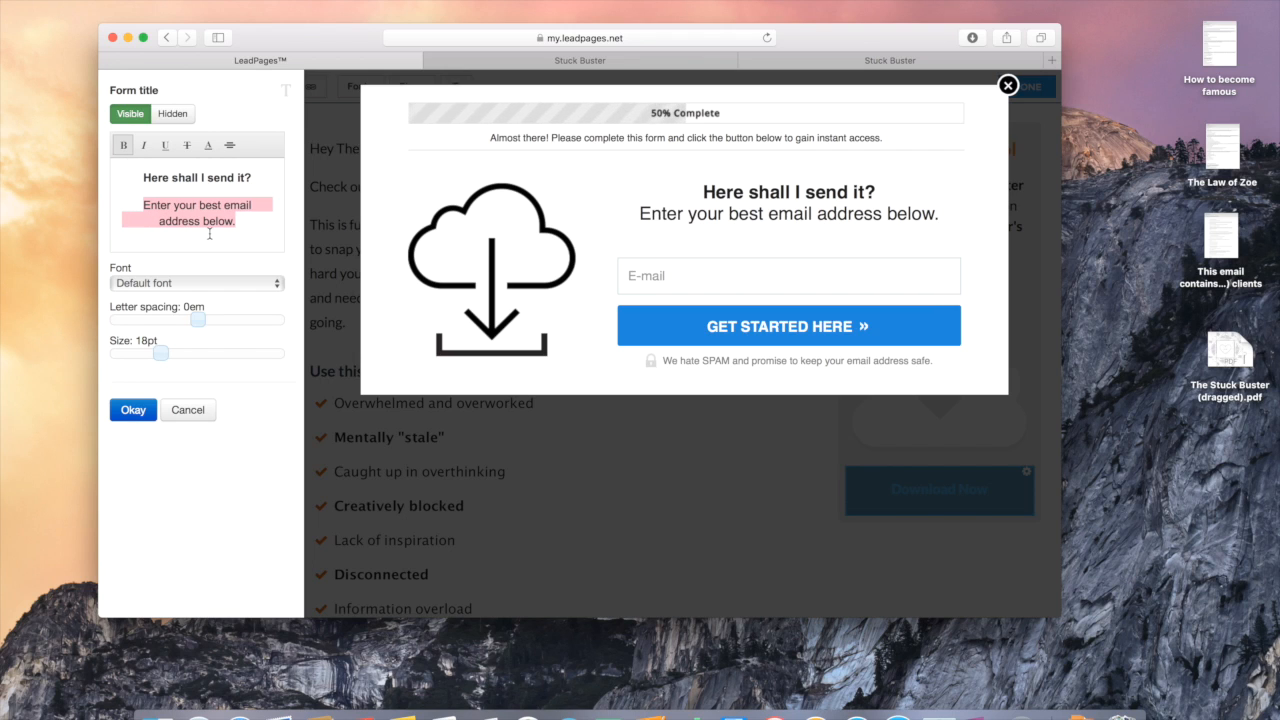
pyautogui.tripleClick(220, 177)
pyautogui.click(143, 147)
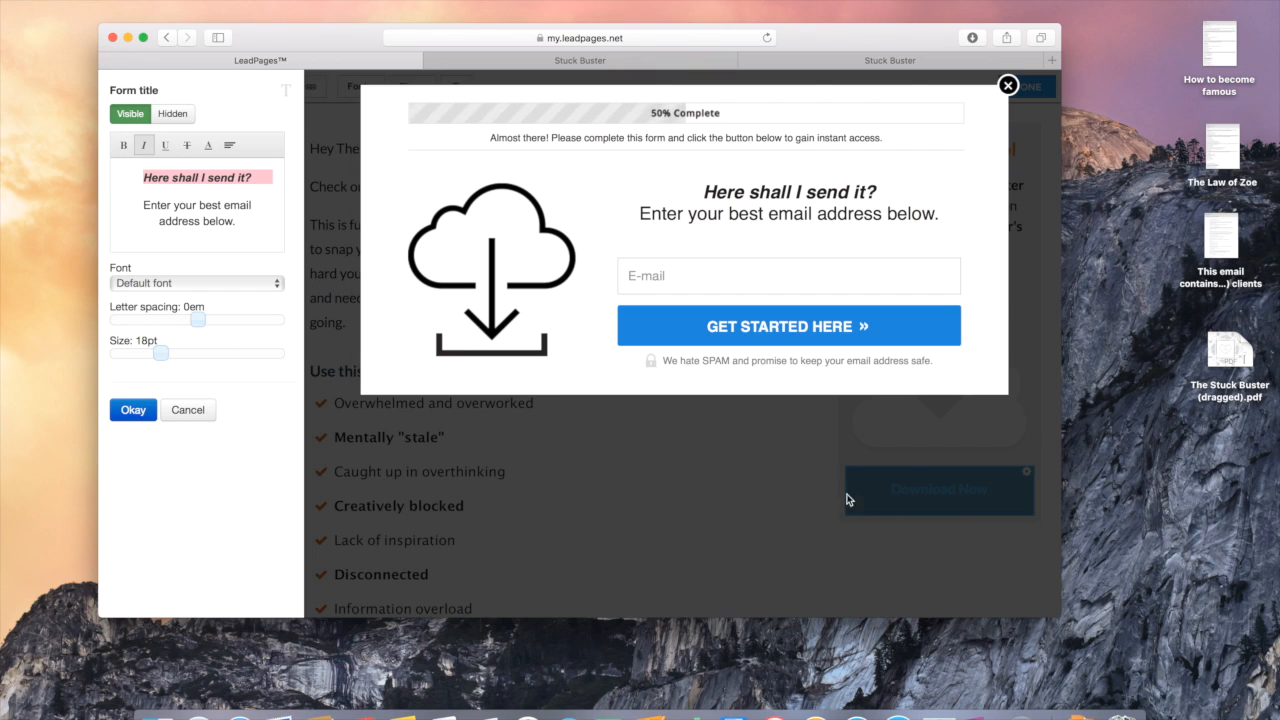
pyautogui.click(815, 342)
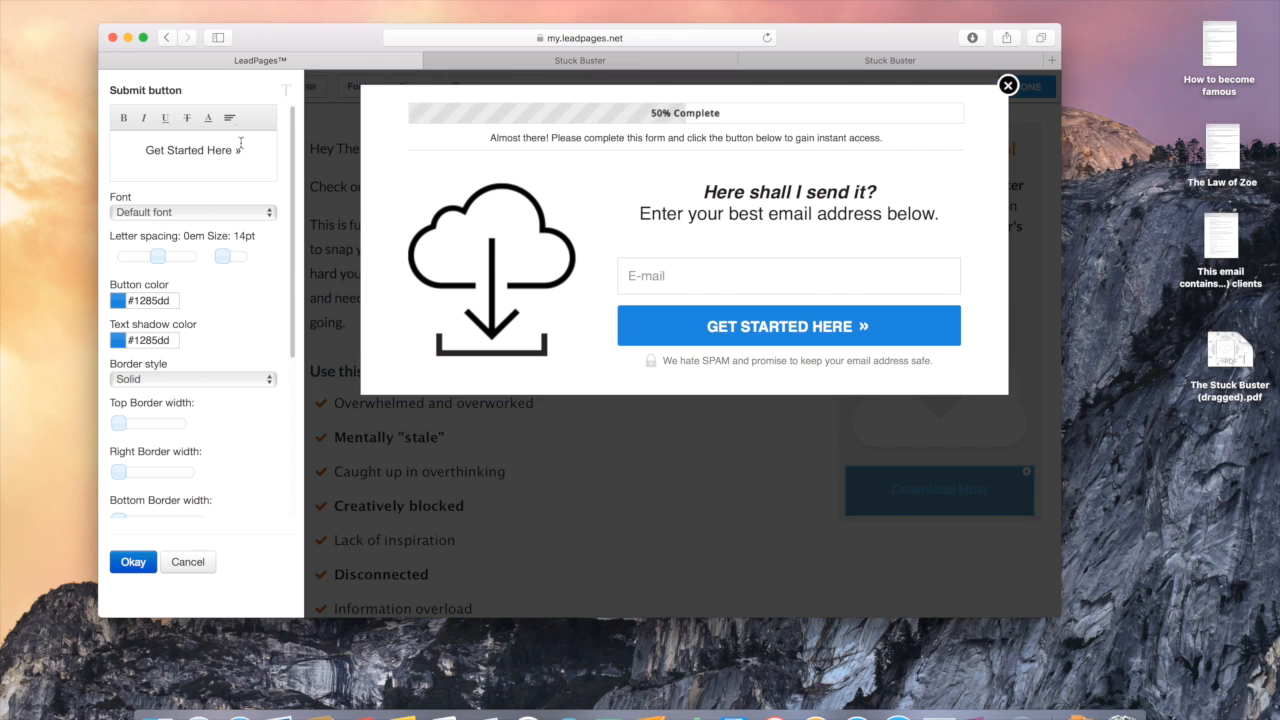
# Step: Replace the submit button label with 'Send Me My Stuck Buster Now!' and confirm with Okay
pyautogui.moveTo(240, 151); pyautogui.dragTo(147, 152)
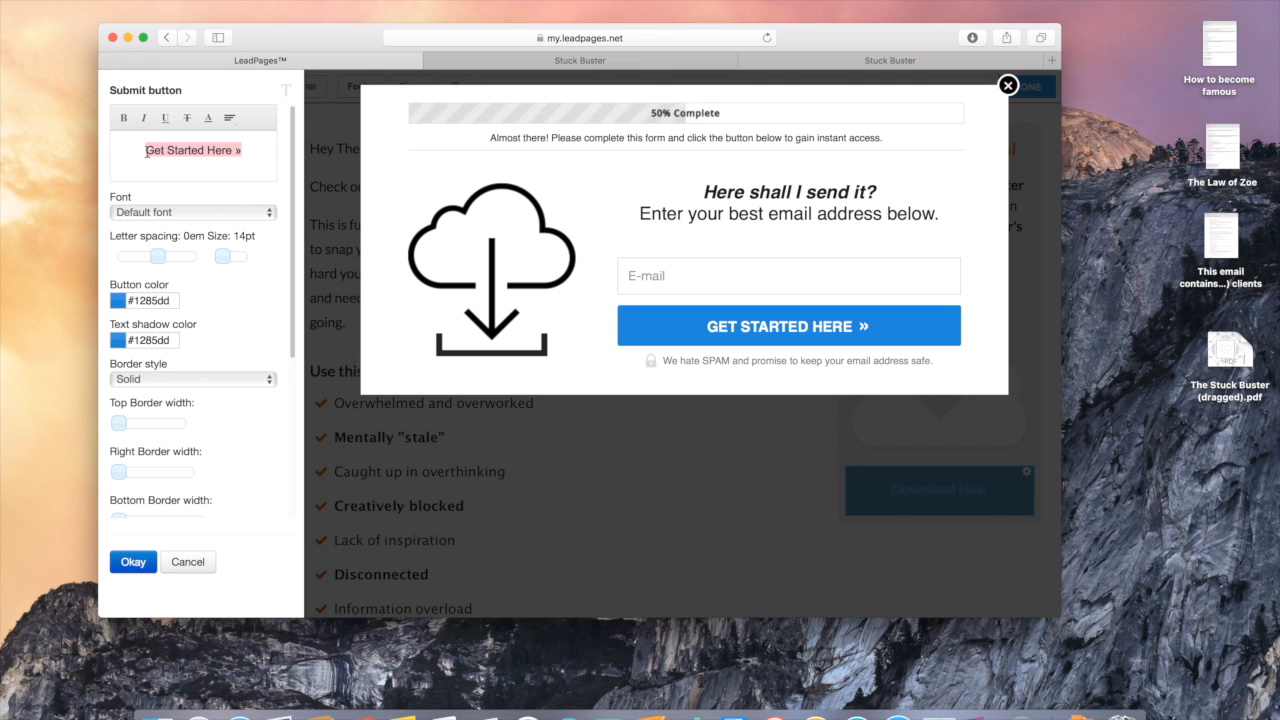
pyautogui.write('Download N')
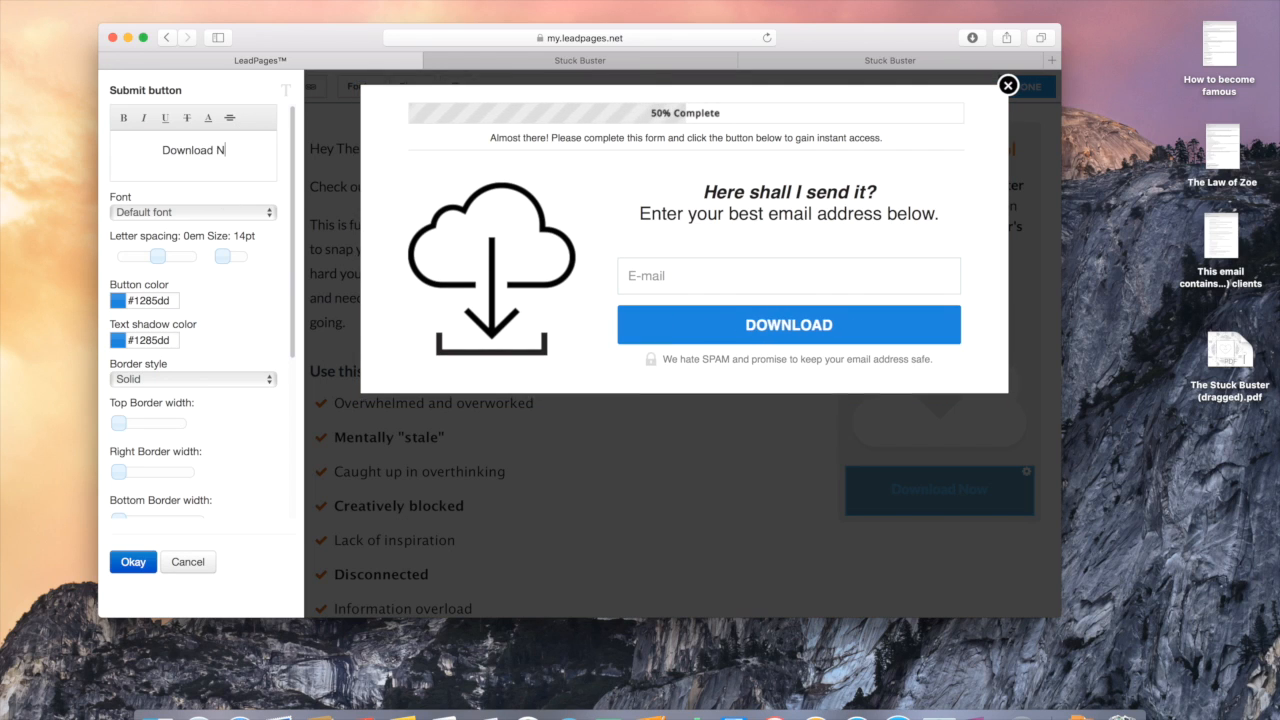
pyautogui.write('ow!')
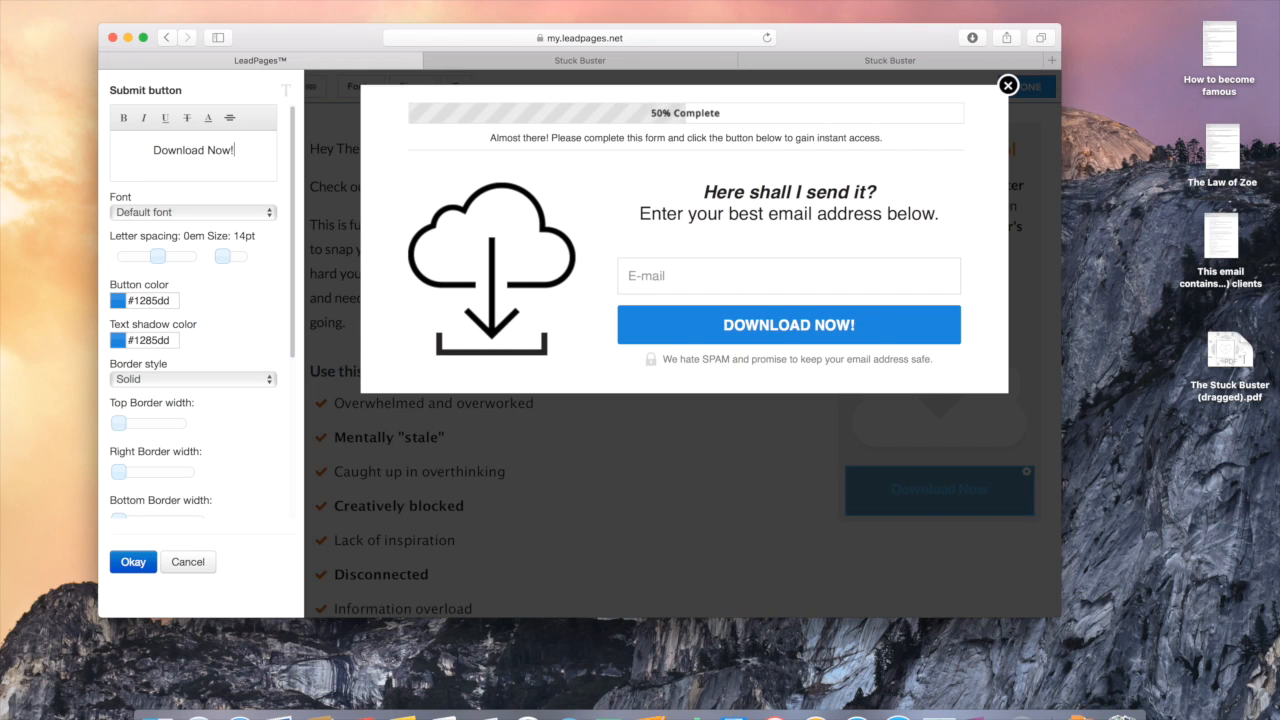
pyautogui.press('BackSpace')
pyautogui.press('BackSpace')
pyautogui.press('BackSpace')
pyautogui.press('BackSpace')
pyautogui.press('BackSpace')
pyautogui.press('BackSpace')
pyautogui.press('BackSpace')
pyautogui.press('BackSpace')
pyautogui.press('BackSpace')
pyautogui.press('BackSpace')
pyautogui.press('BackSpace')
pyautogui.press('BackSpace')
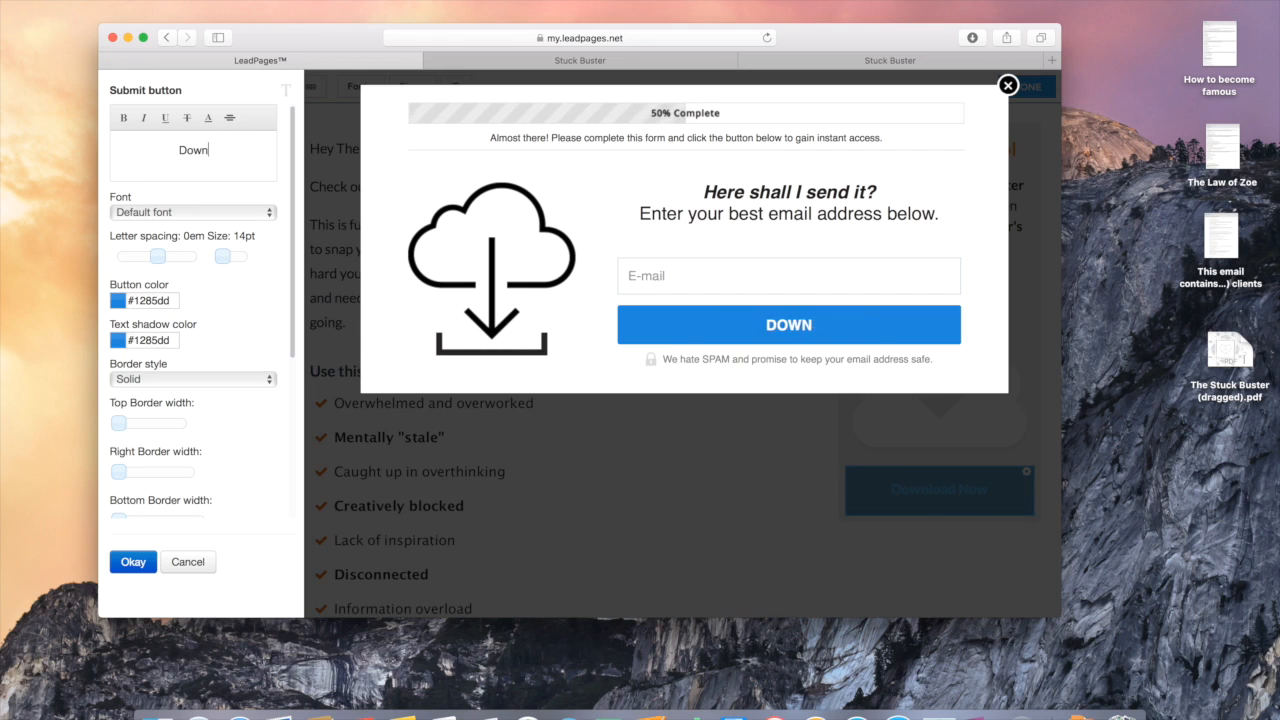
pyautogui.press('BackSpace')
pyautogui.write('Send ')
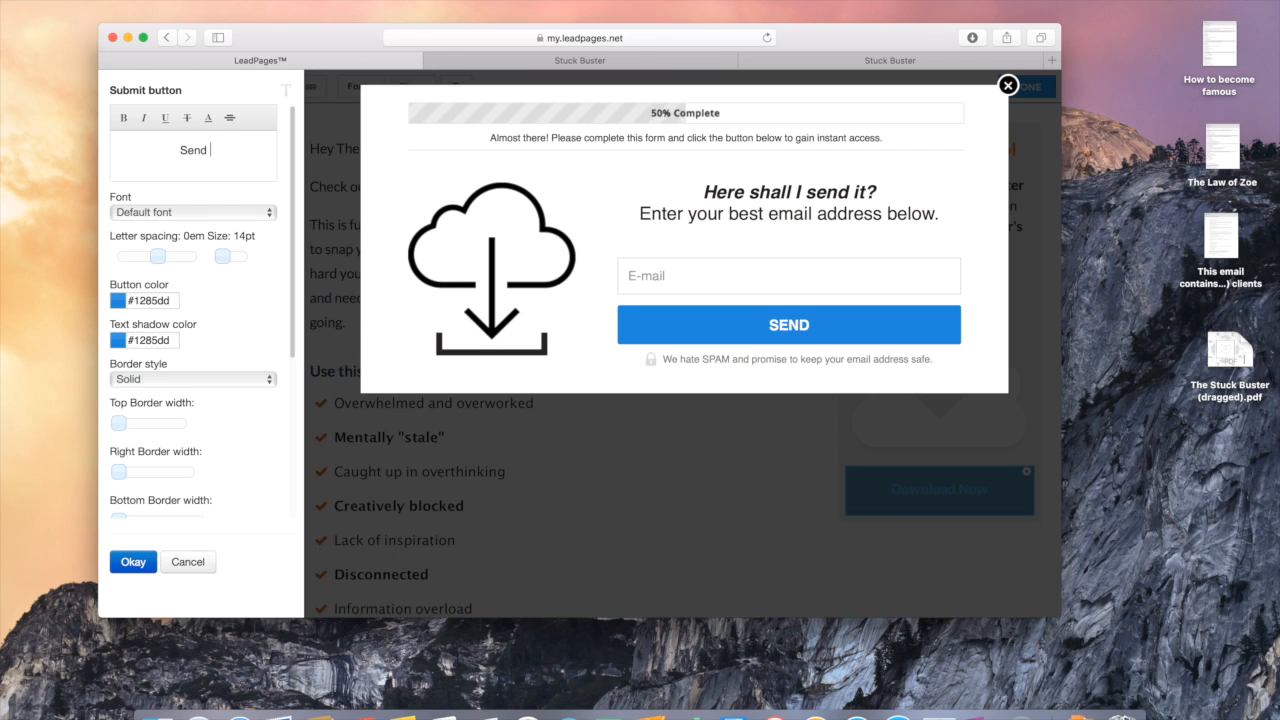
pyautogui.write('Me My Stu')
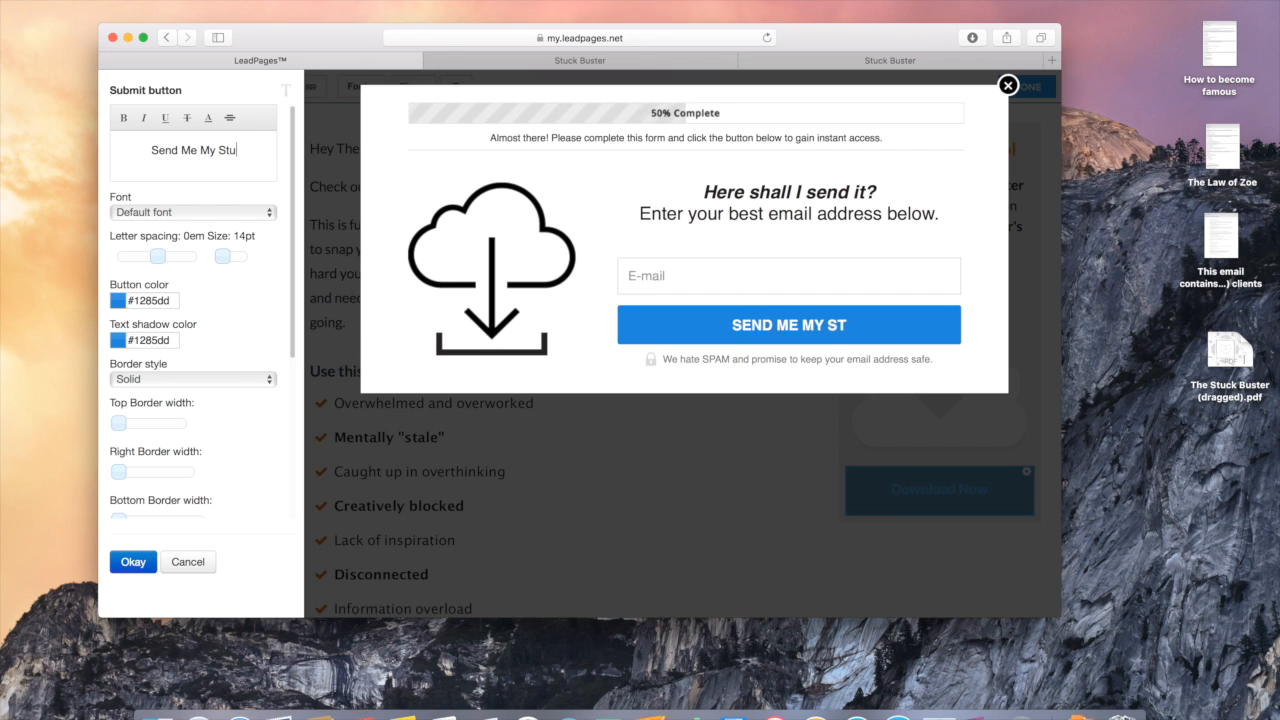
pyautogui.write('ck Buster Now!')
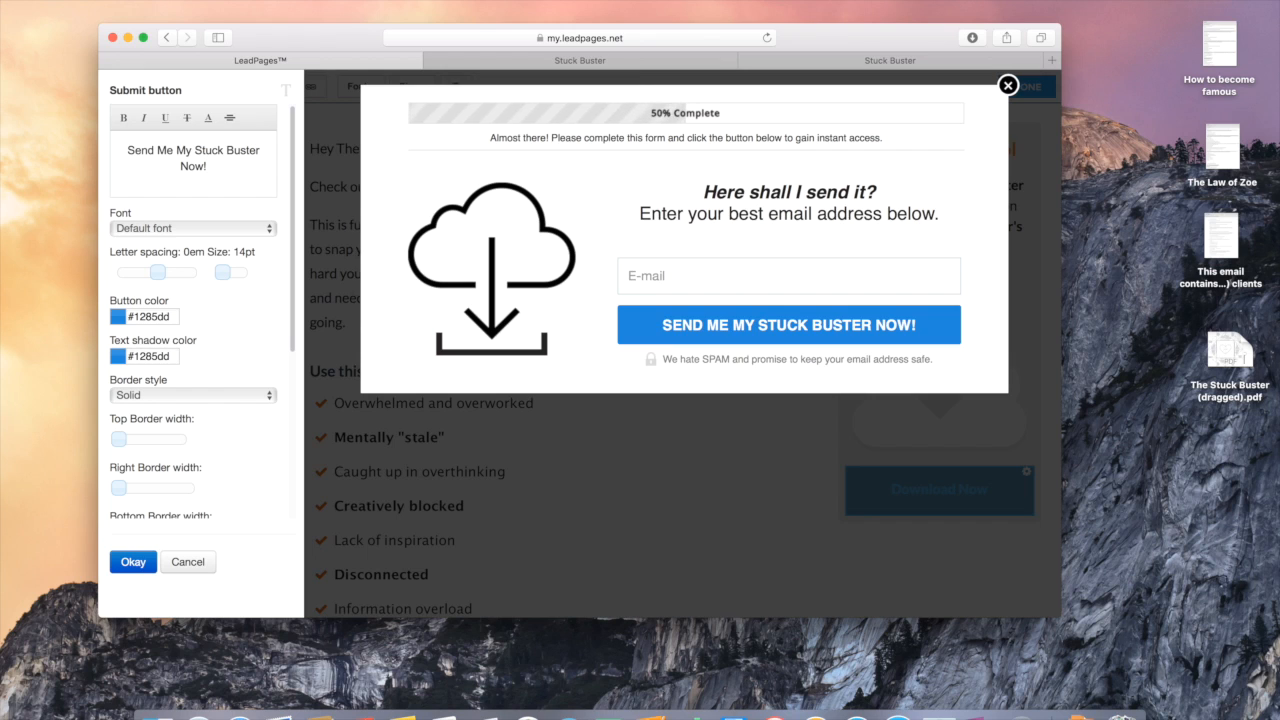
pyautogui.click(116, 566)
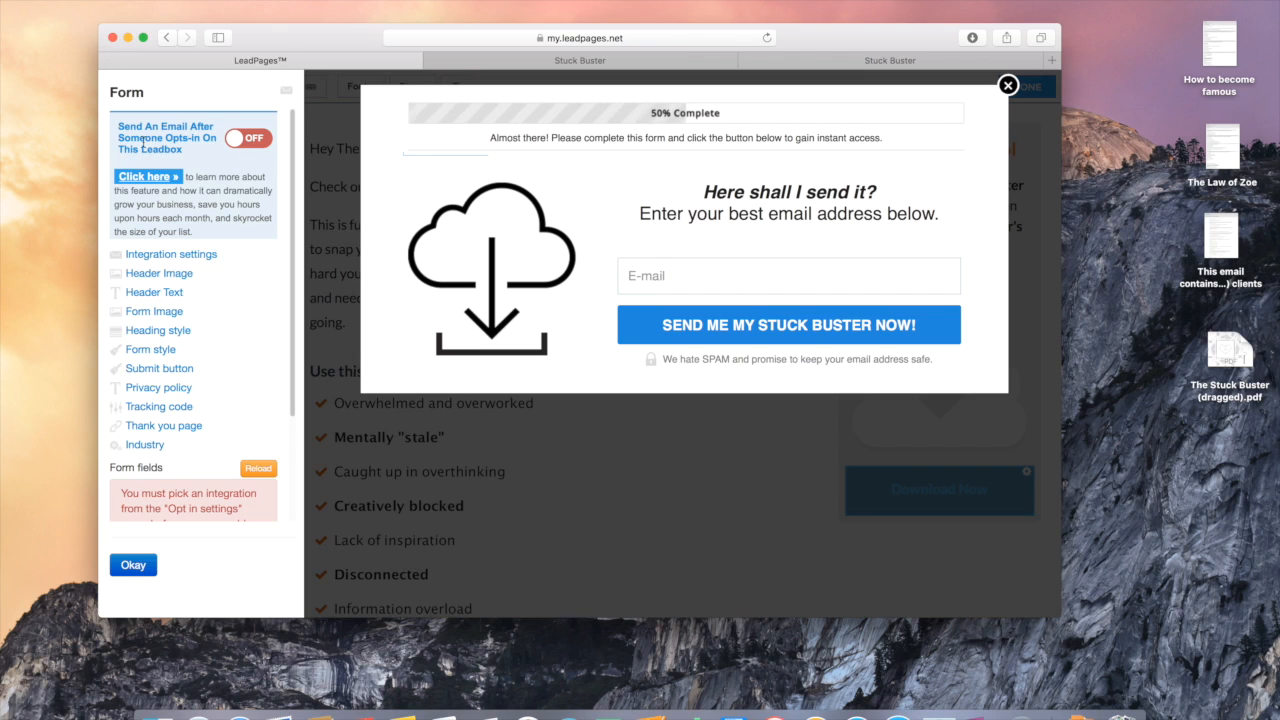
# Step: Enable the post-opt-in email, pick The Stuck Buster.pdf as lead magnet, and save the email
pyautogui.click(250, 143)
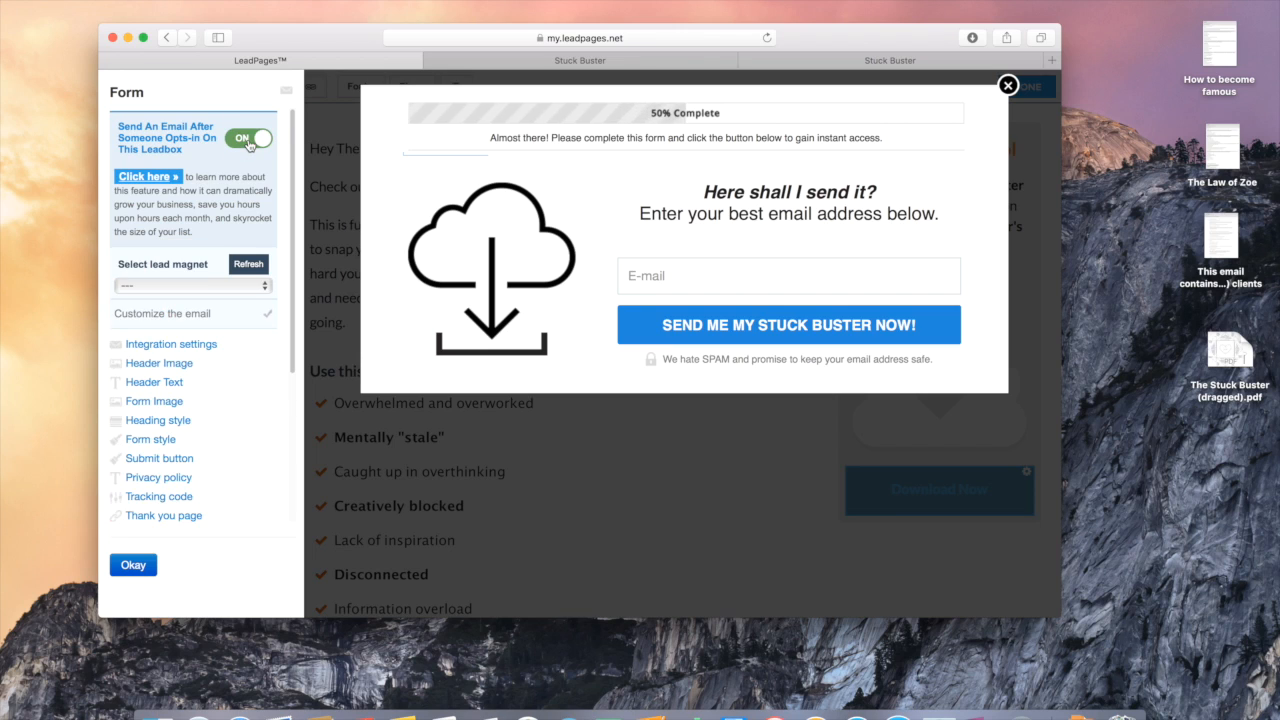
pyautogui.click(248, 286)
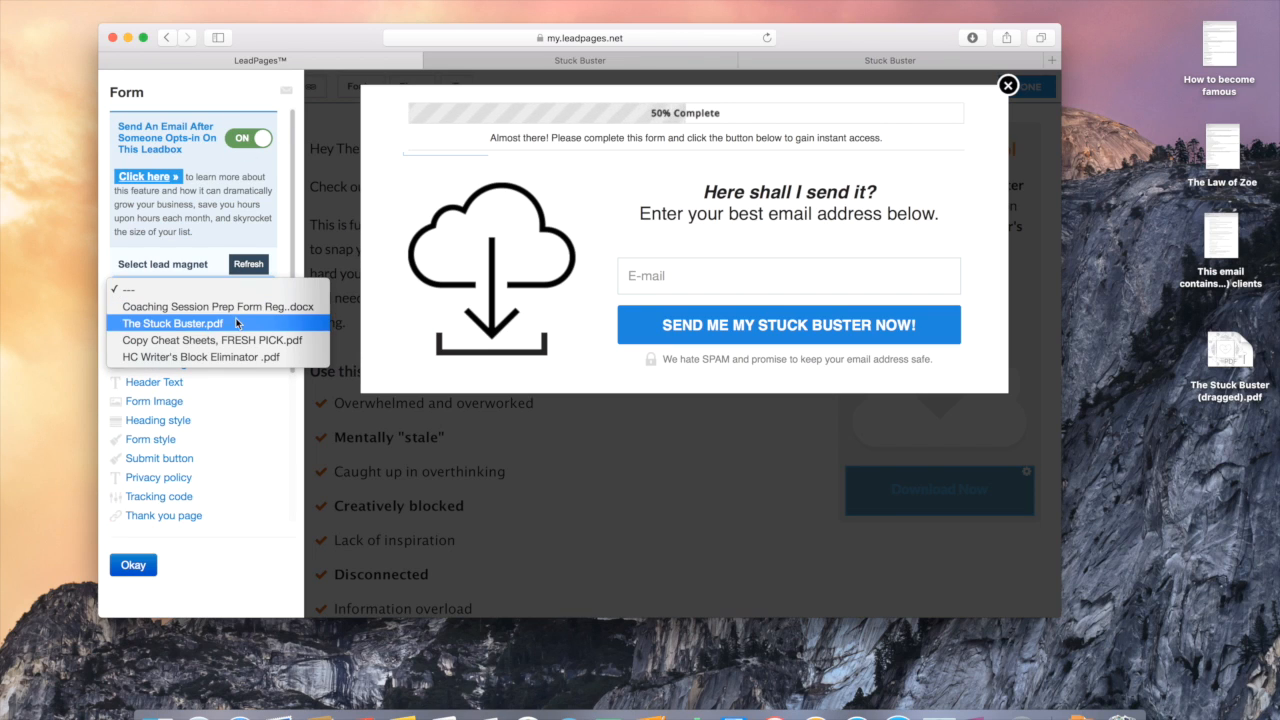
pyautogui.click(234, 322)
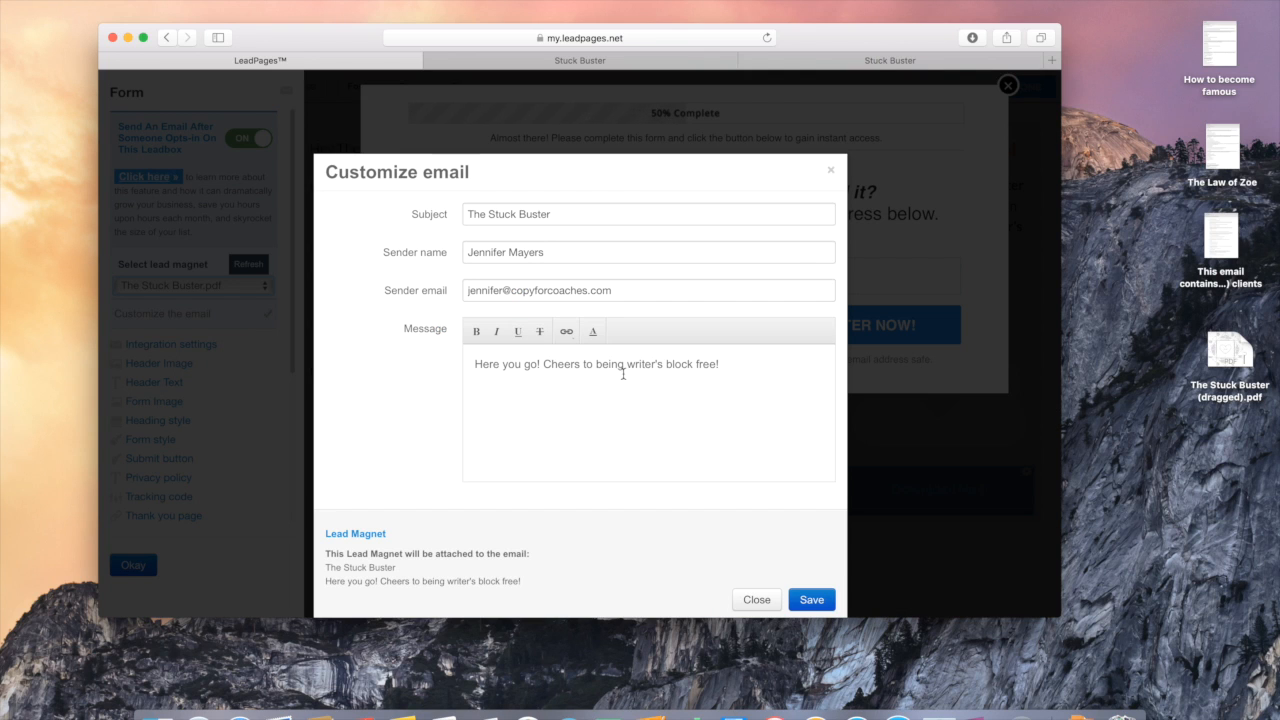
pyautogui.moveTo(746, 366); pyautogui.dragTo(520, 363)
pyautogui.click(560, 405)
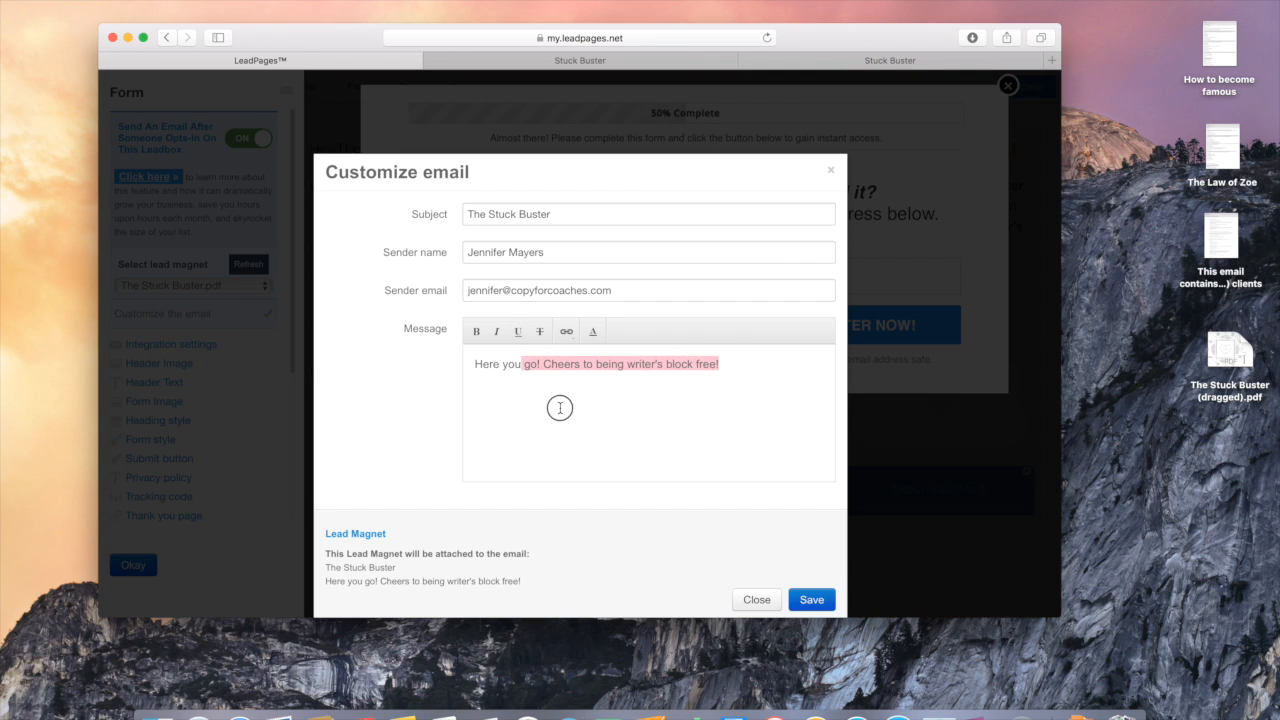
pyautogui.click(812, 601)
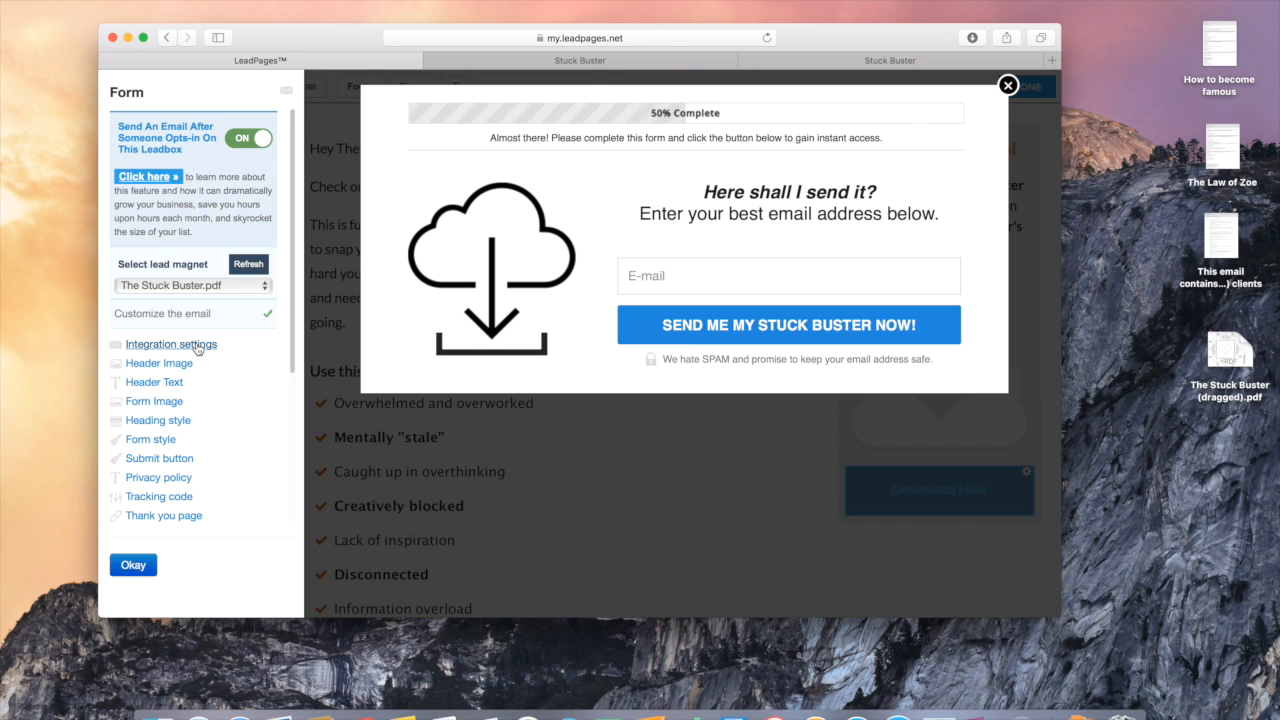
# Step: Integrate the form with MailChimp's Main CFC Email List and Lead Notifications, then close the form editor
pyautogui.click(197, 345)
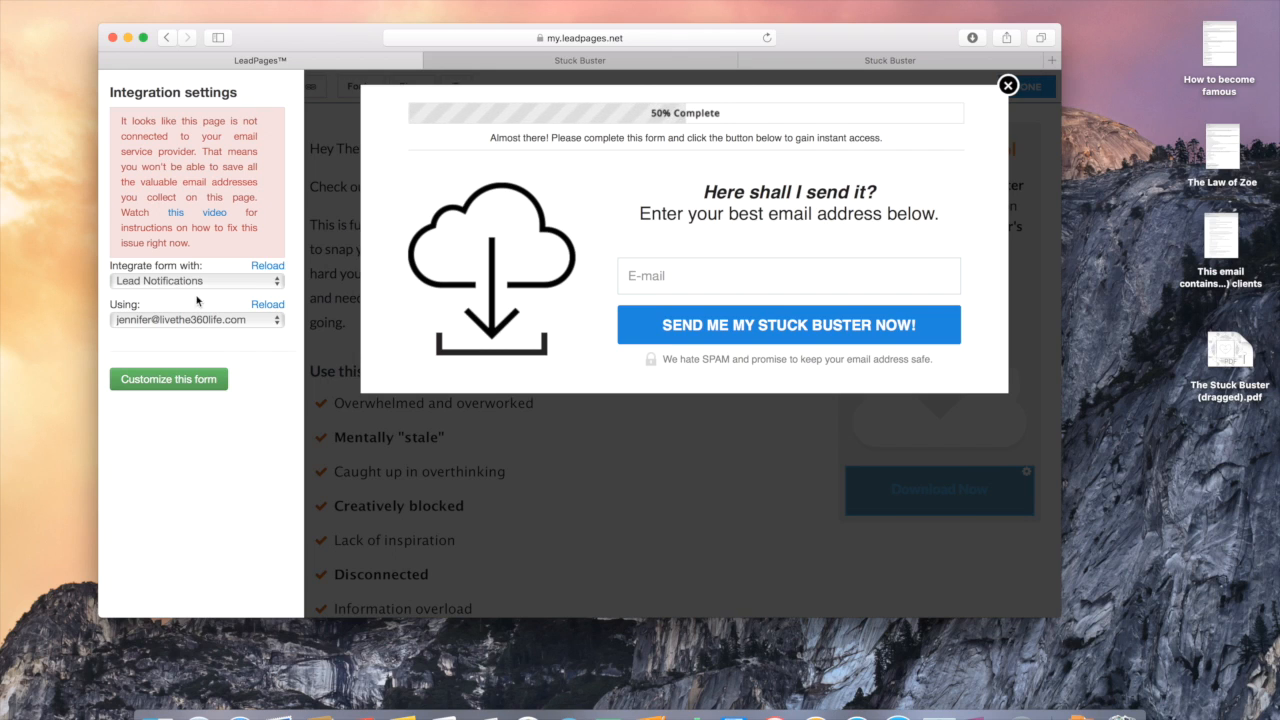
pyautogui.click(203, 281)
pyautogui.click(199, 302)
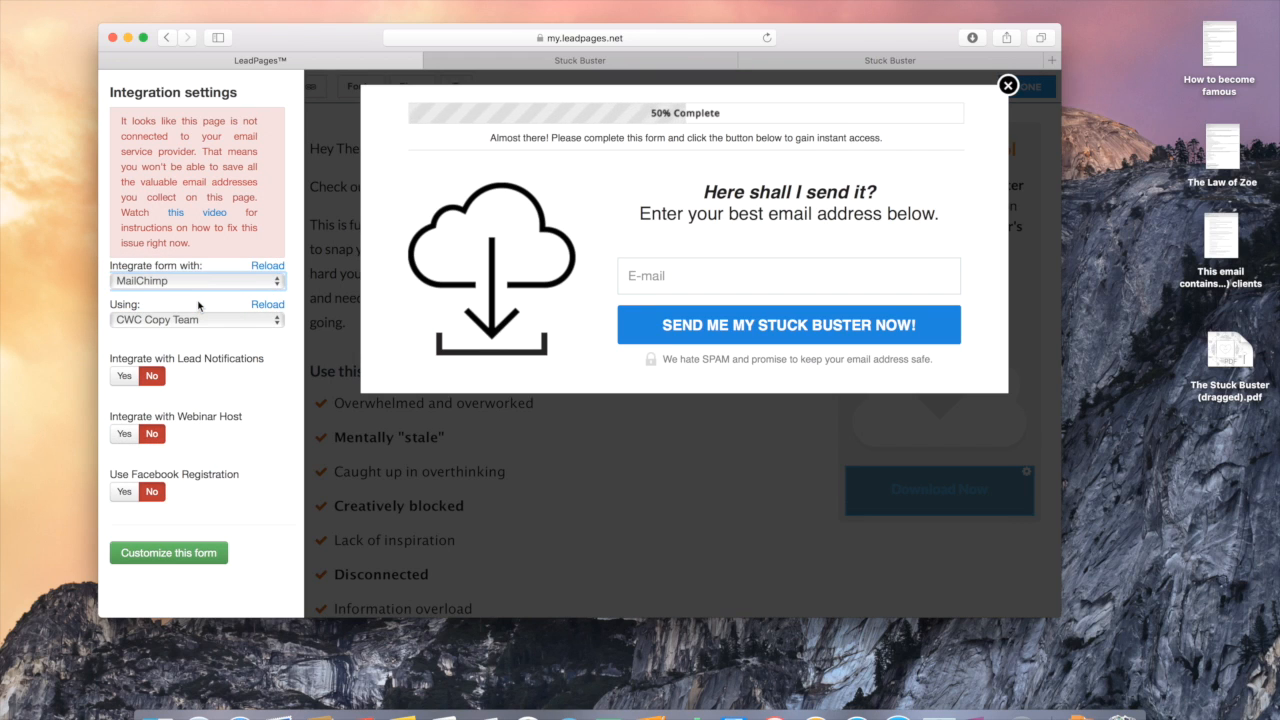
pyautogui.click(198, 320)
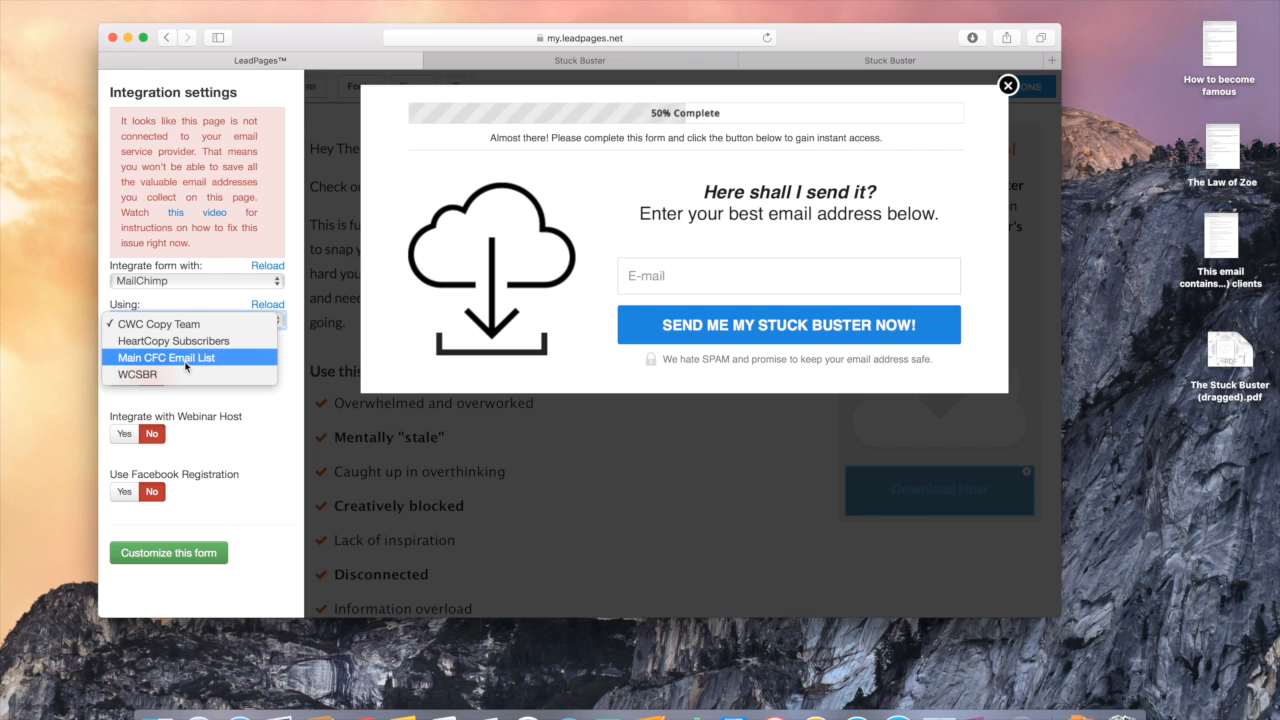
pyautogui.click(186, 360)
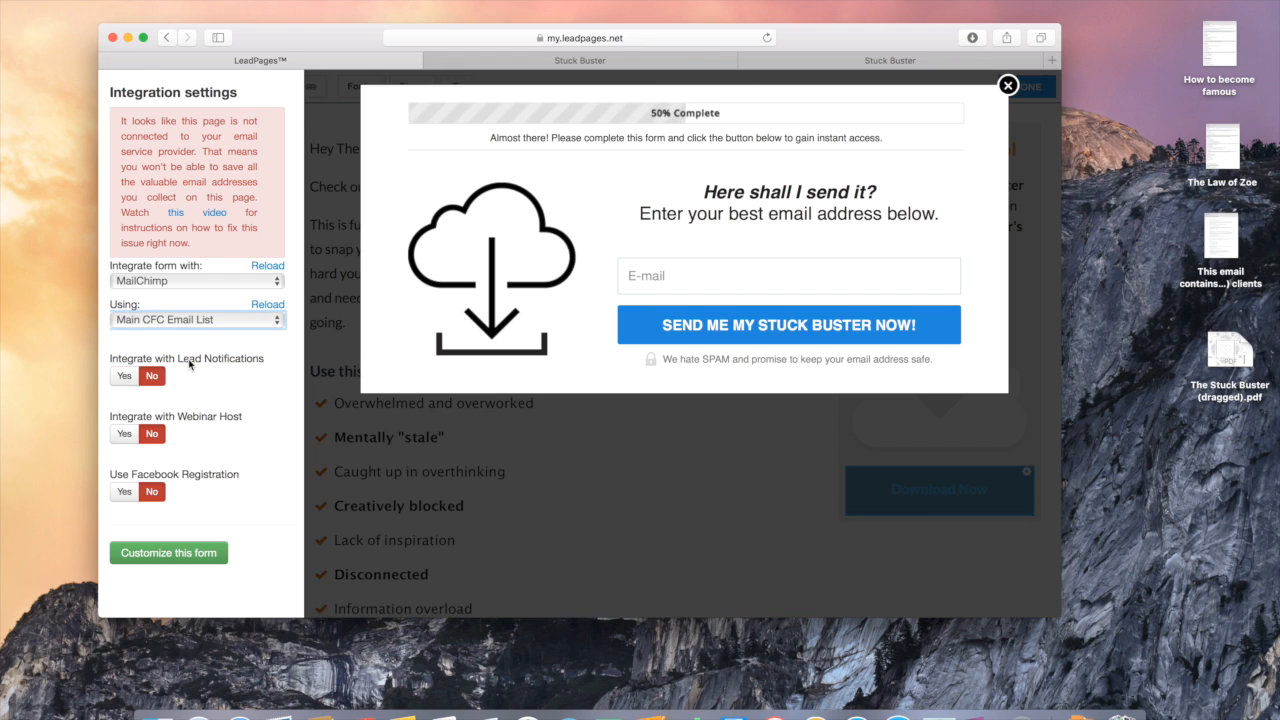
pyautogui.click(131, 378)
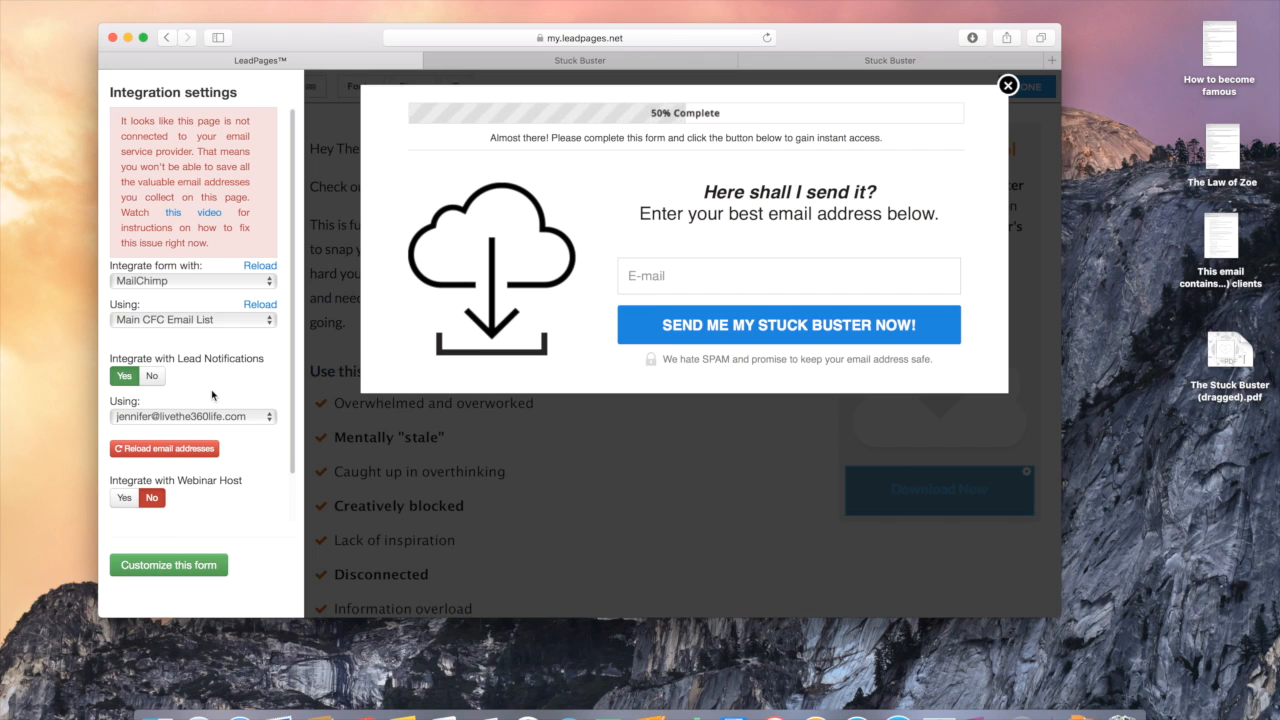
pyautogui.click(170, 567)
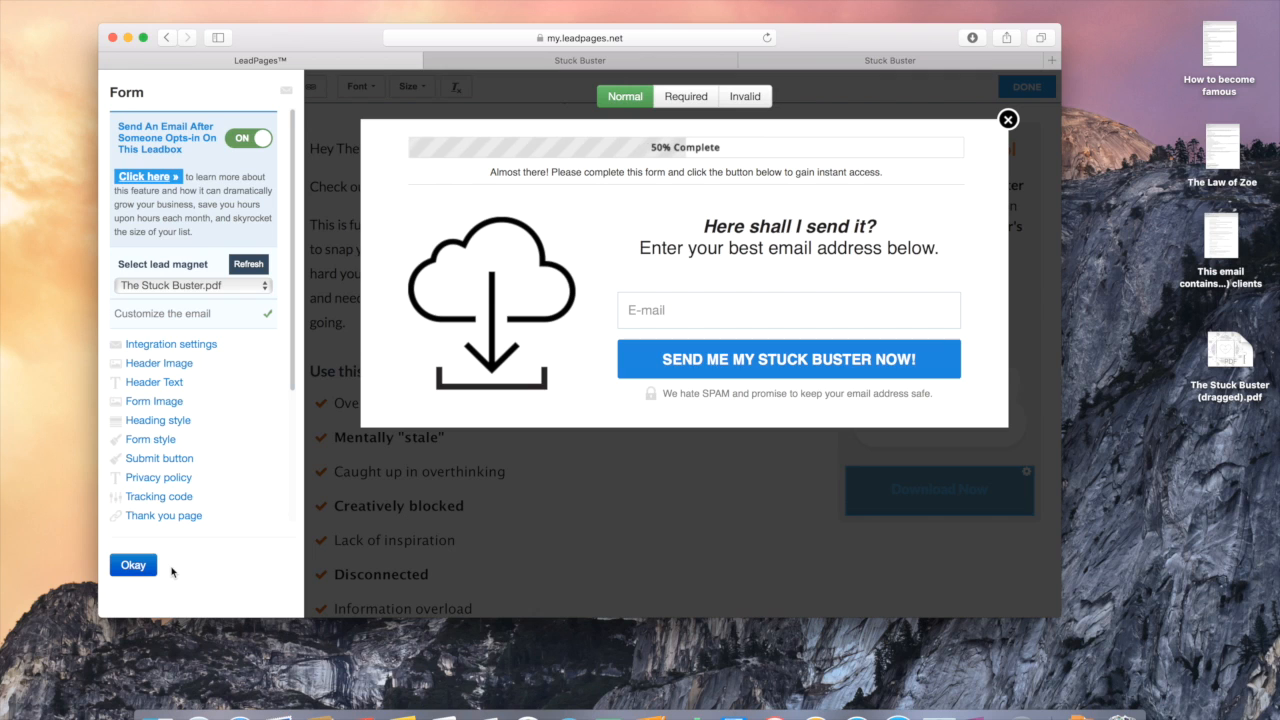
pyautogui.click(133, 566)
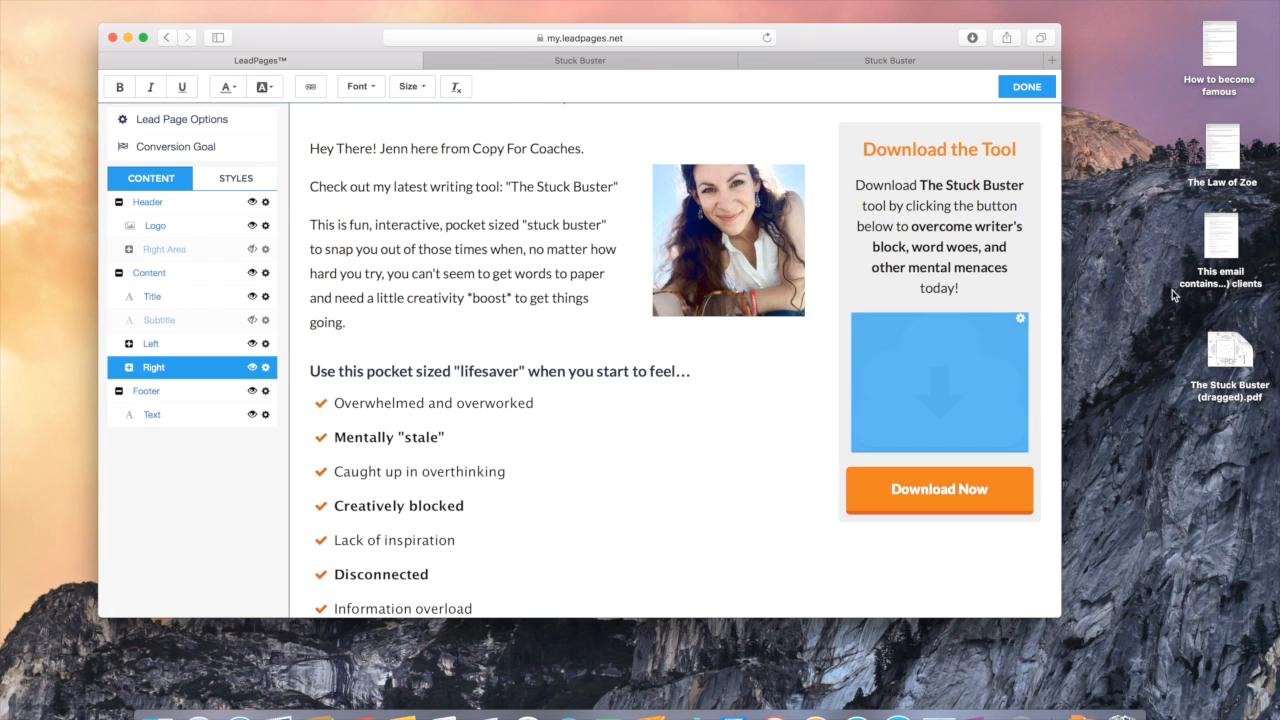
# Step: Rename the page to 'Stuck Buster 2' in Lead Page Options and save it
pyautogui.click(1025, 88)
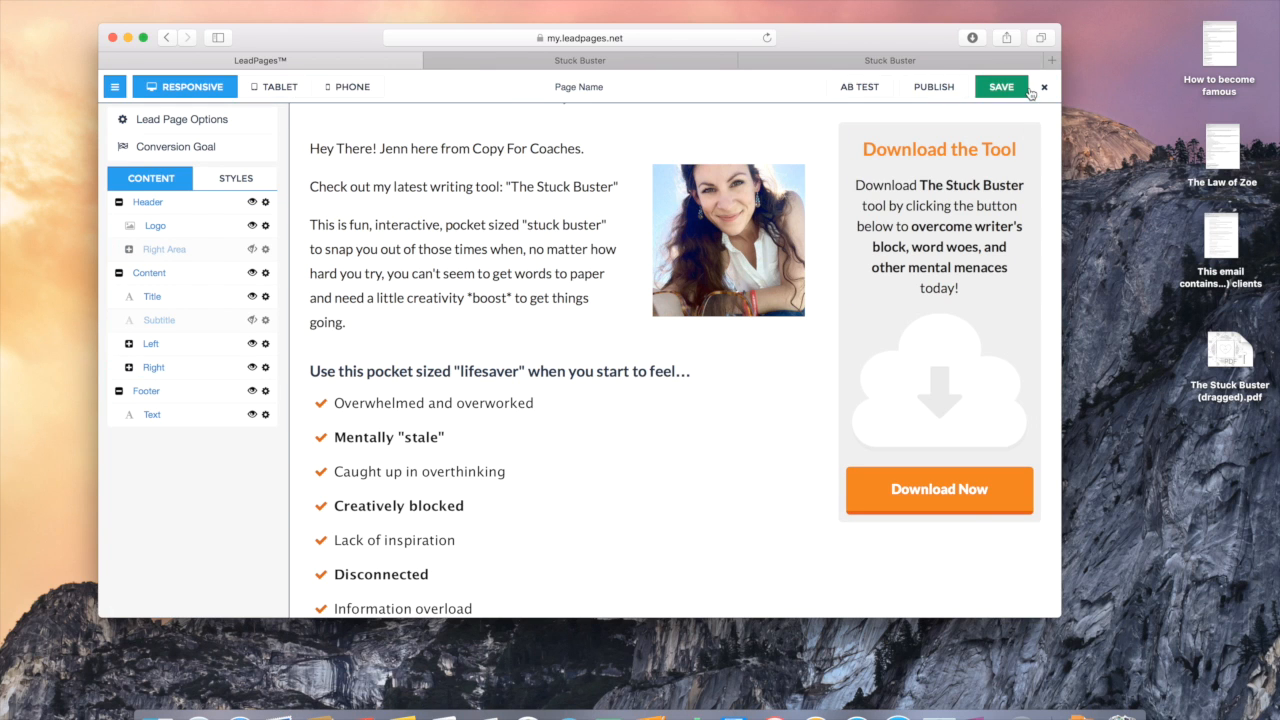
pyautogui.click(591, 87)
pyautogui.click(514, 163)
pyautogui.write('S')
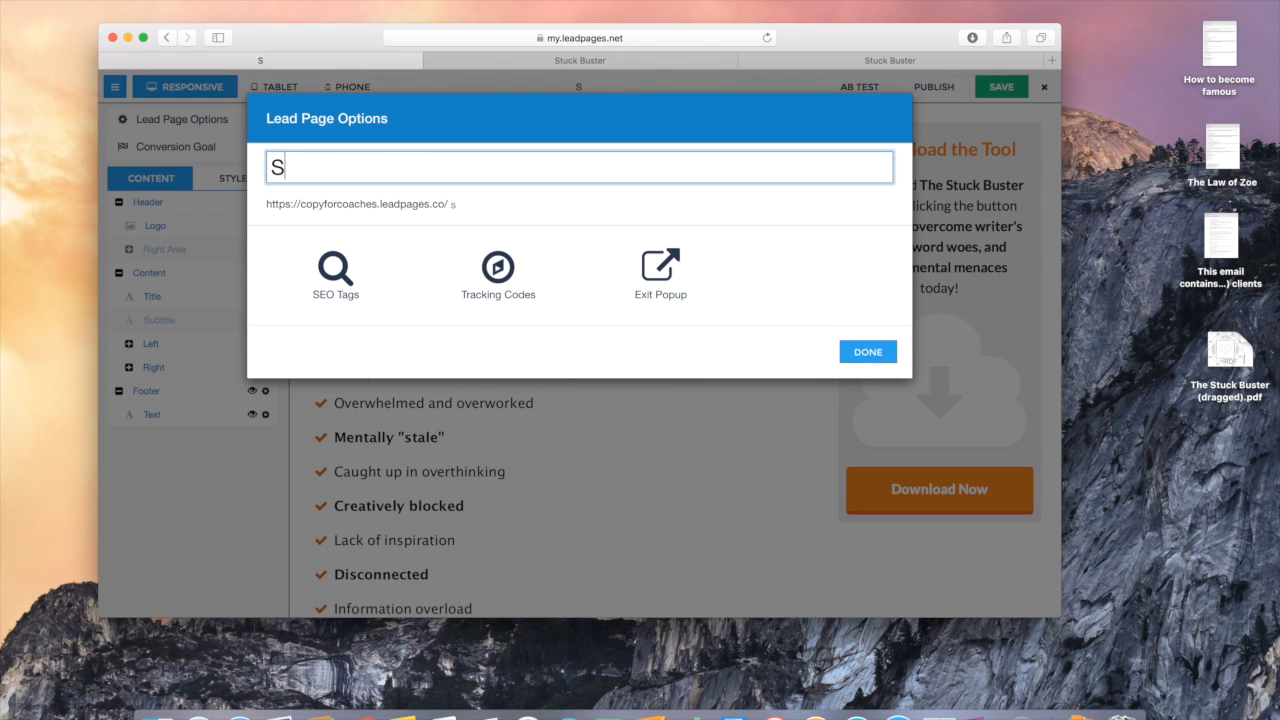
pyautogui.write('tuck Buster')
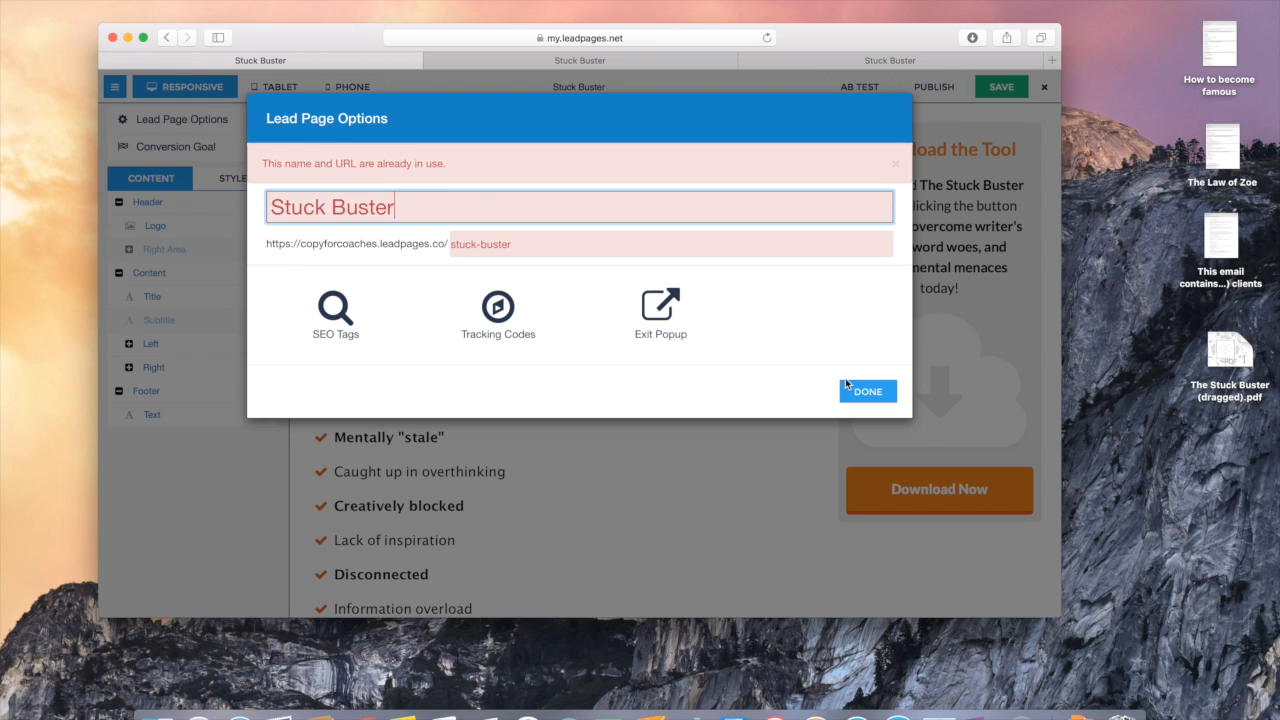
pyautogui.write(' 2')
pyautogui.click(868, 355)
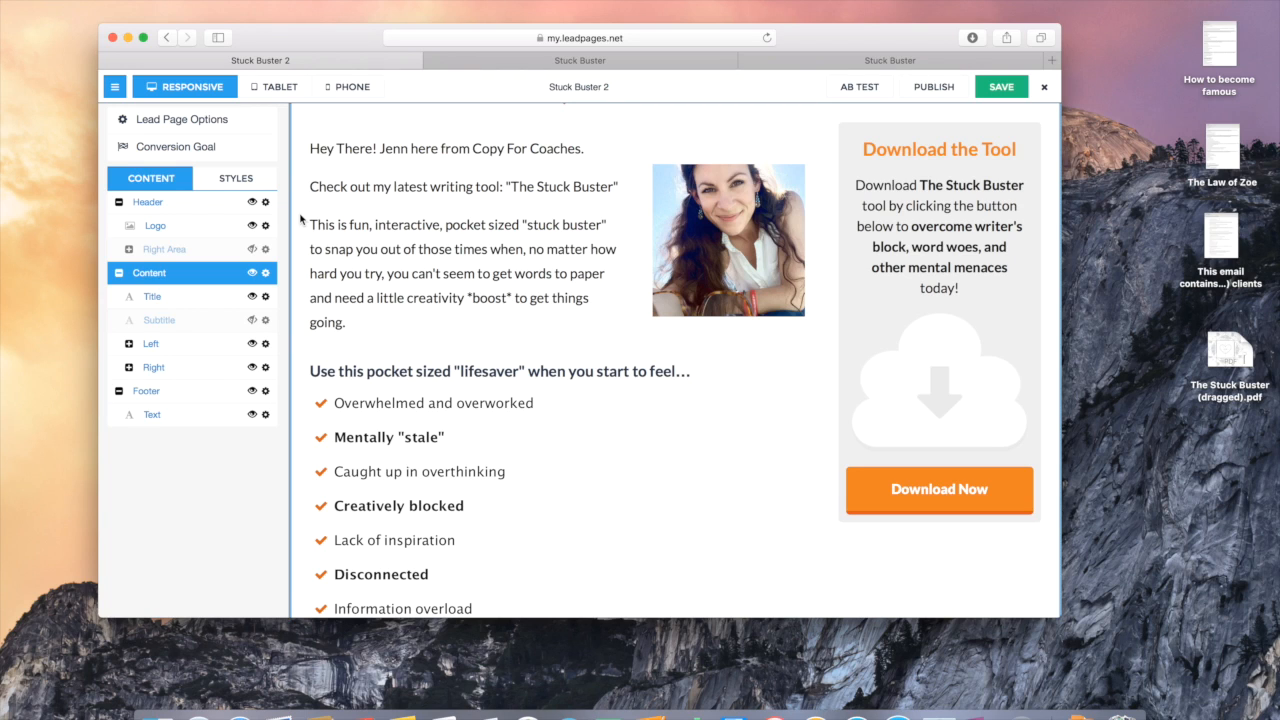
pyautogui.click(1005, 89)
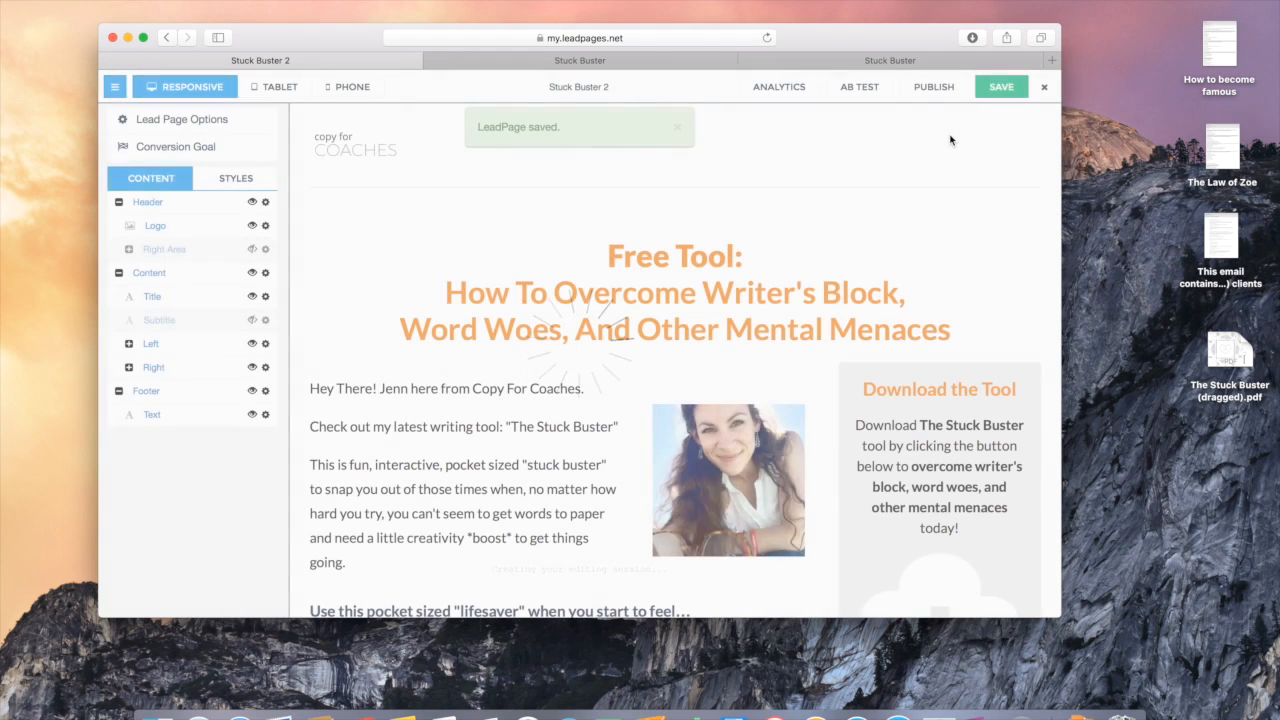
# Step: Publish the page, view it live, and open the Download Now opt-in pop-up
pyautogui.click(936, 87)
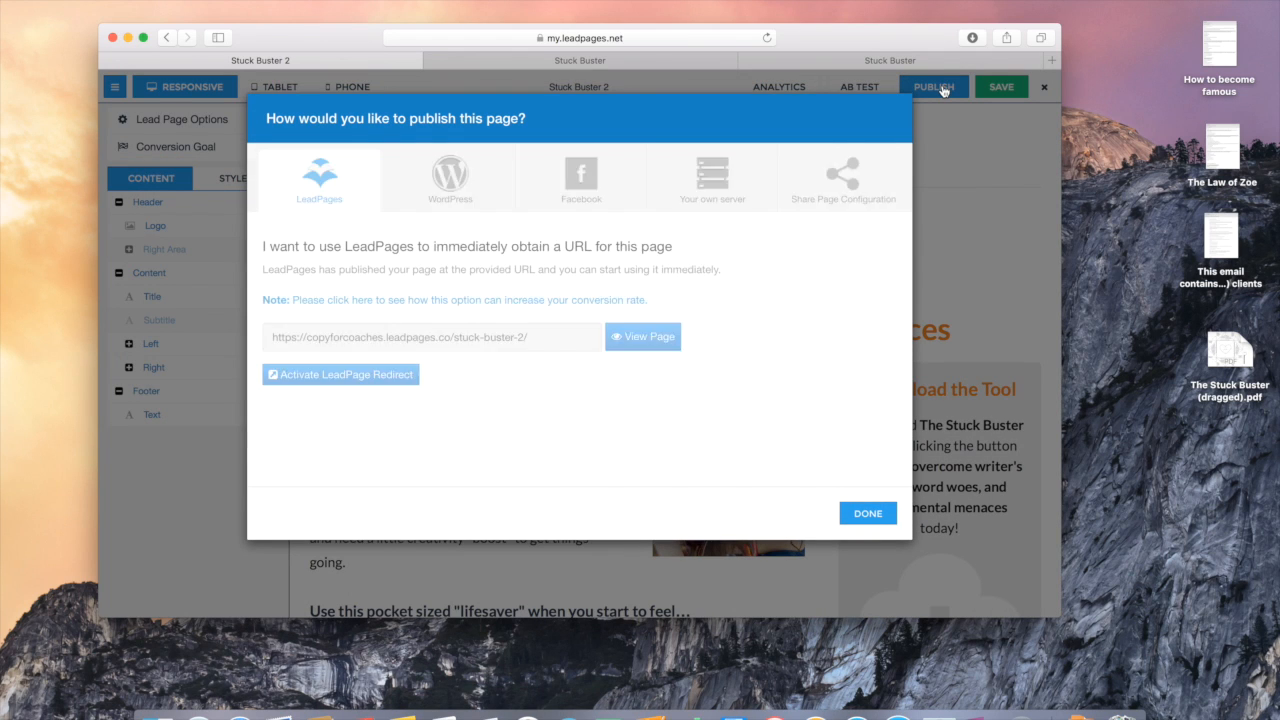
pyautogui.click(650, 340)
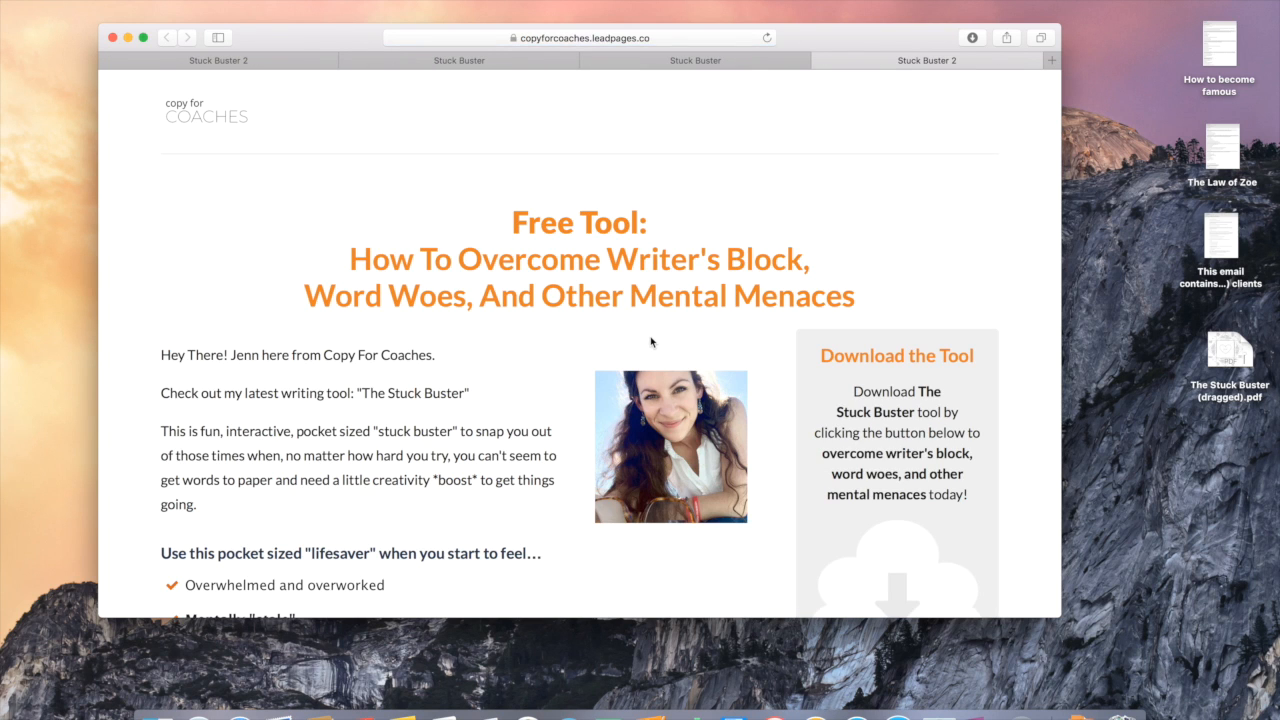
pyautogui.scroll(-5, 650, 342)
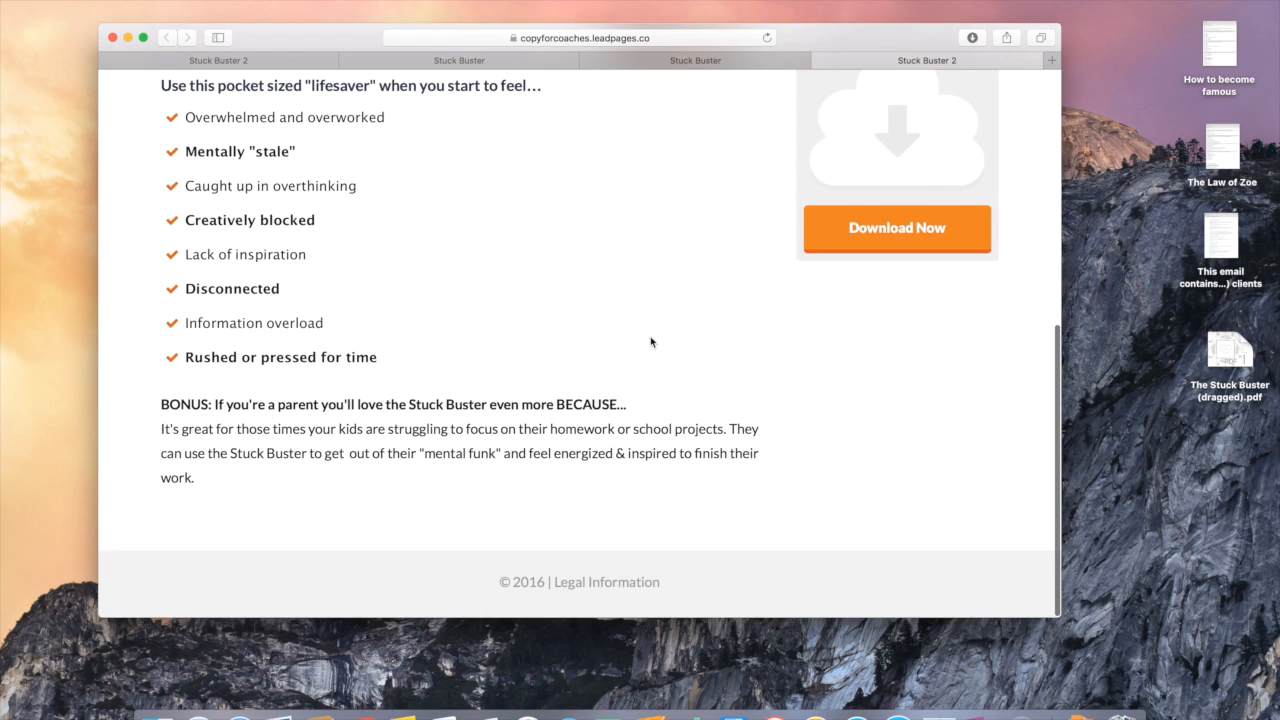
pyautogui.scroll(2, 650, 342)
pyautogui.scroll(3, 650, 342)
pyautogui.scroll(-3, 650, 342)
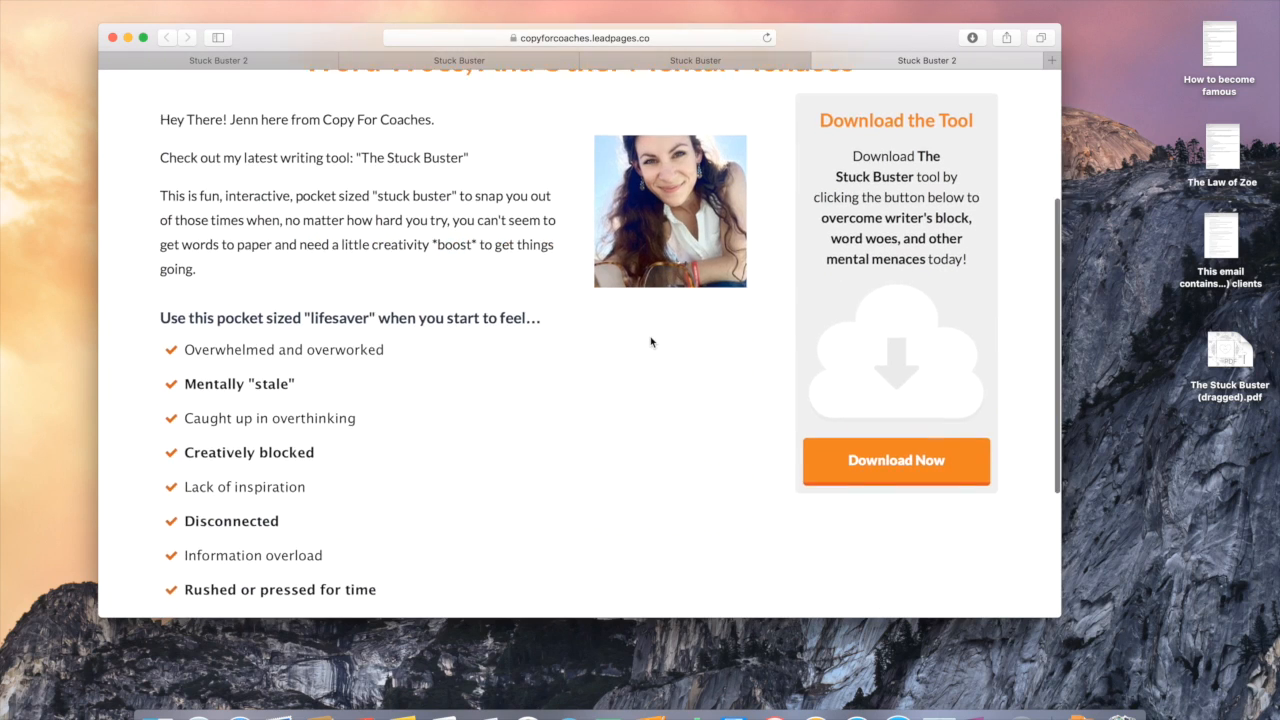
pyautogui.scroll(3, 650, 342)
pyautogui.scroll(-3, 650, 342)
pyautogui.scroll(2, 650, 342)
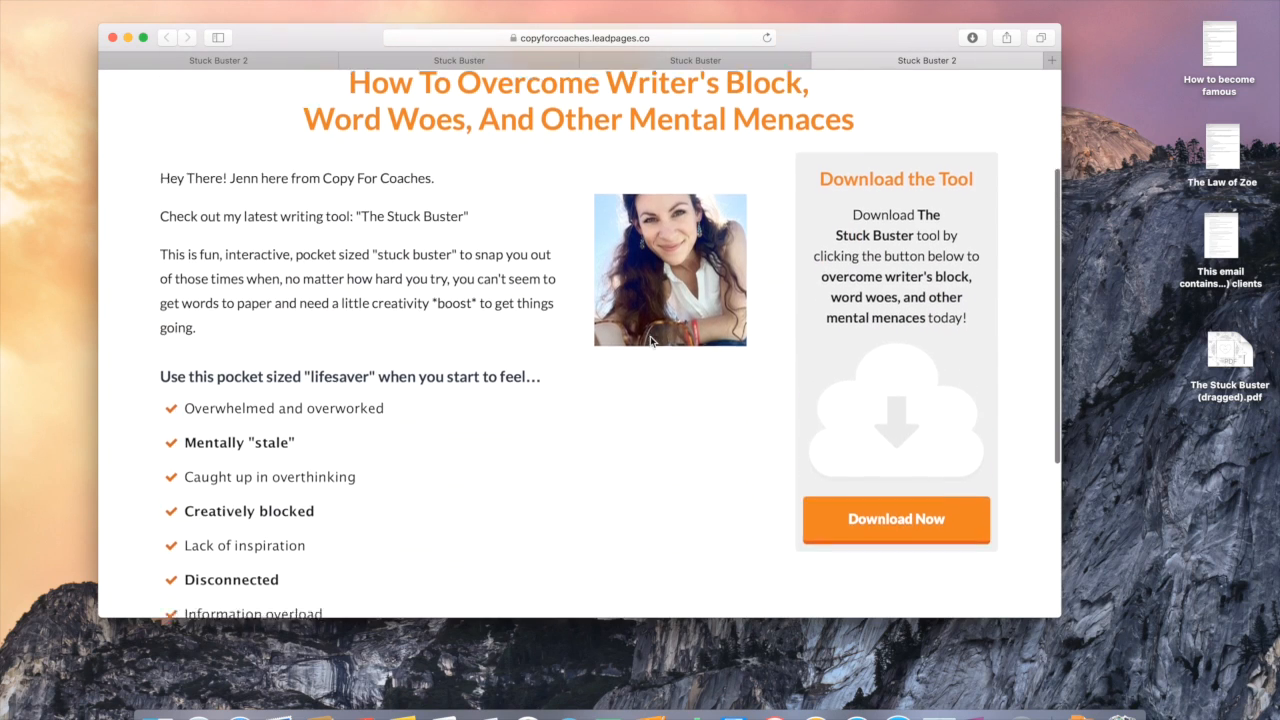
pyautogui.scroll(1, 650, 342)
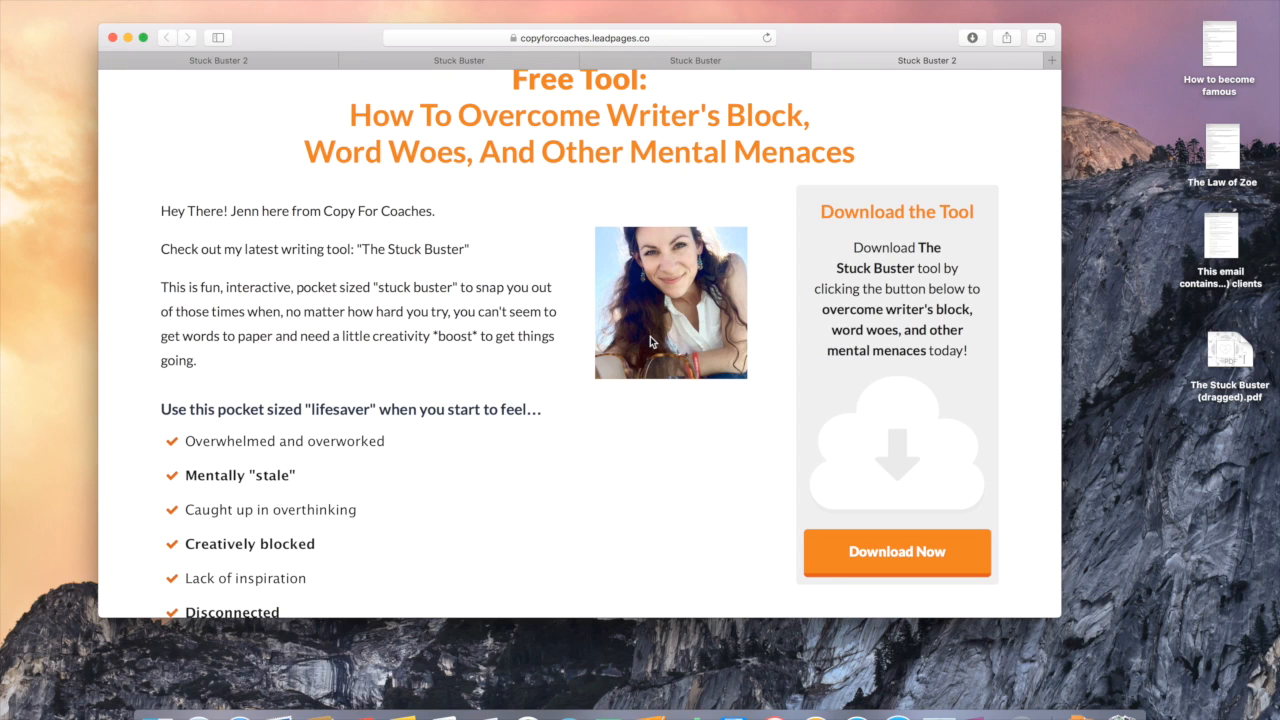
pyautogui.click(879, 571)
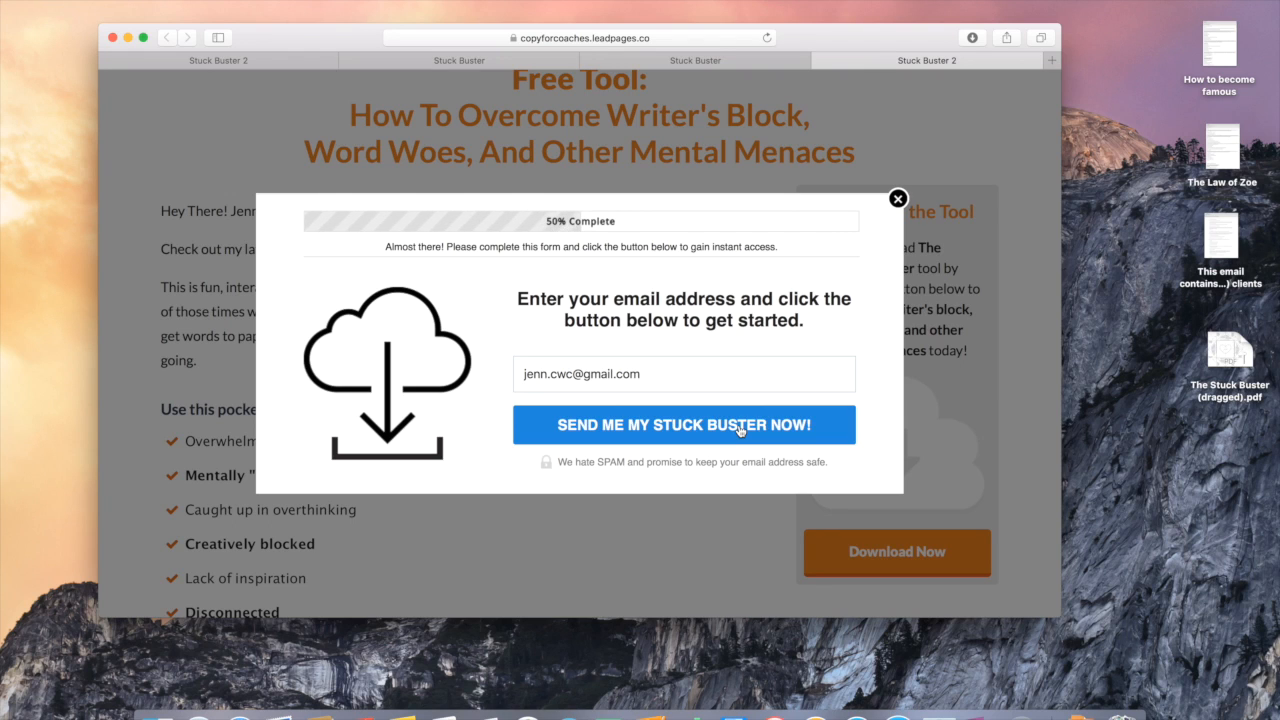
# Step: Submit the live opt-in form as a test and check the NICE ONE! confirmation tab
pyautogui.click(679, 435)
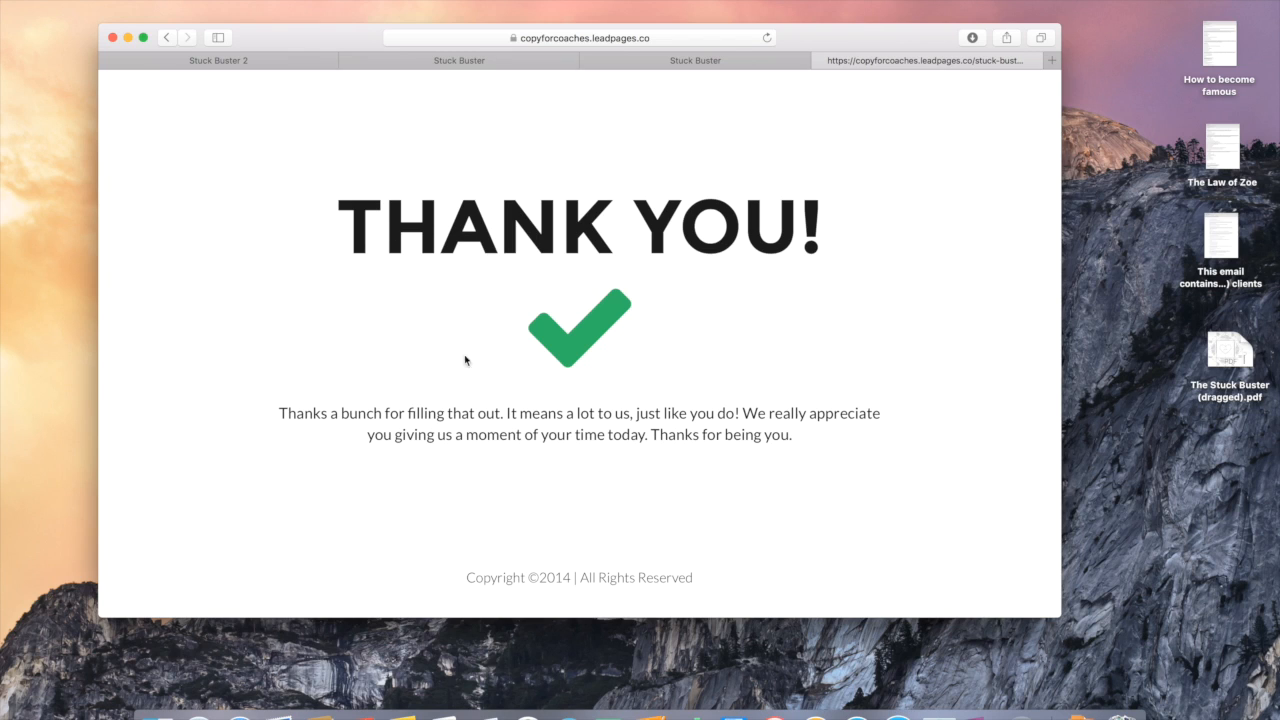
pyautogui.click(730, 62)
pyautogui.moveTo(511, 140); pyautogui.dragTo(714, 365)
pyautogui.click(725, 374)
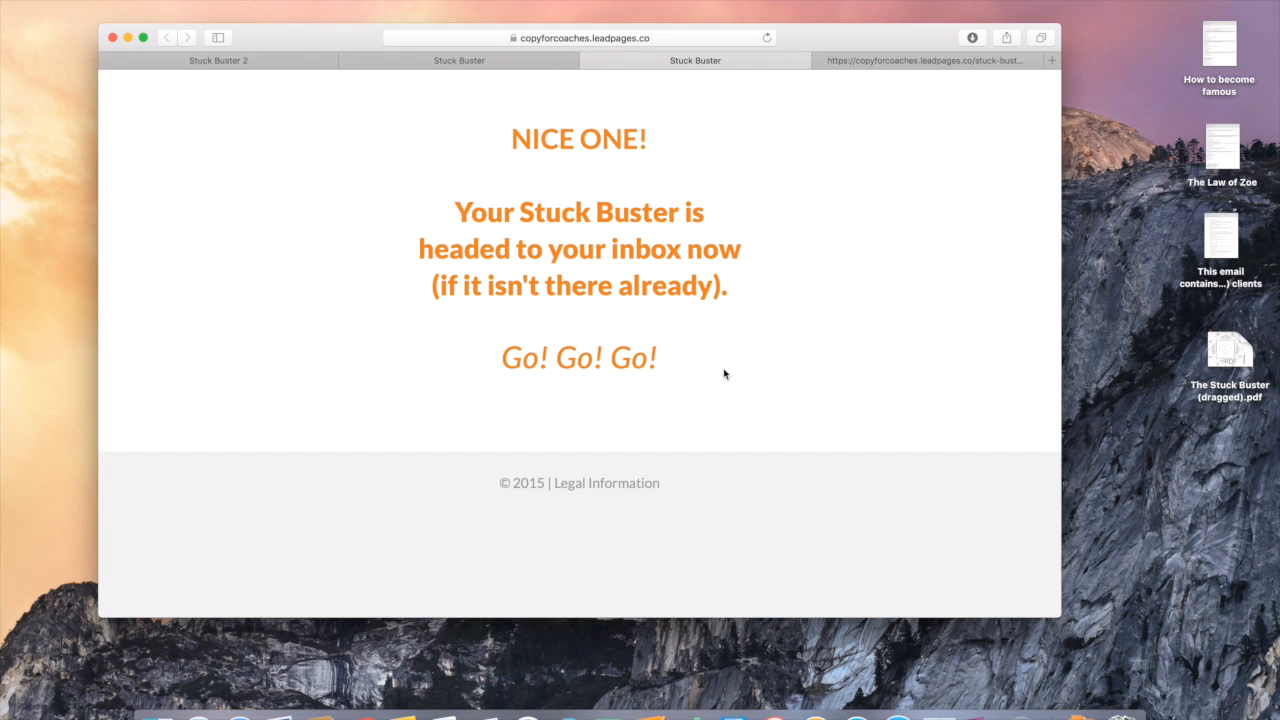
# Step: Close the confirmation and Thank You tabs, then launch Mail from the Dock
pyautogui.click(680, 58)
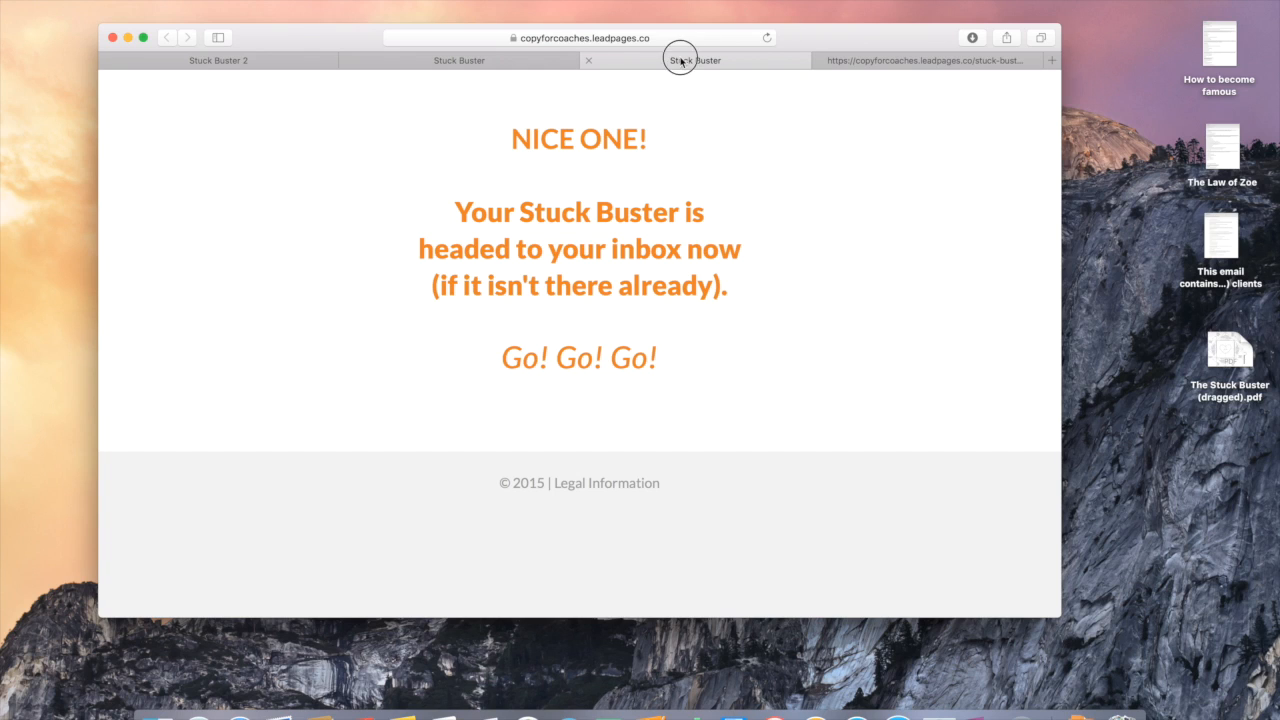
pyautogui.click(588, 62)
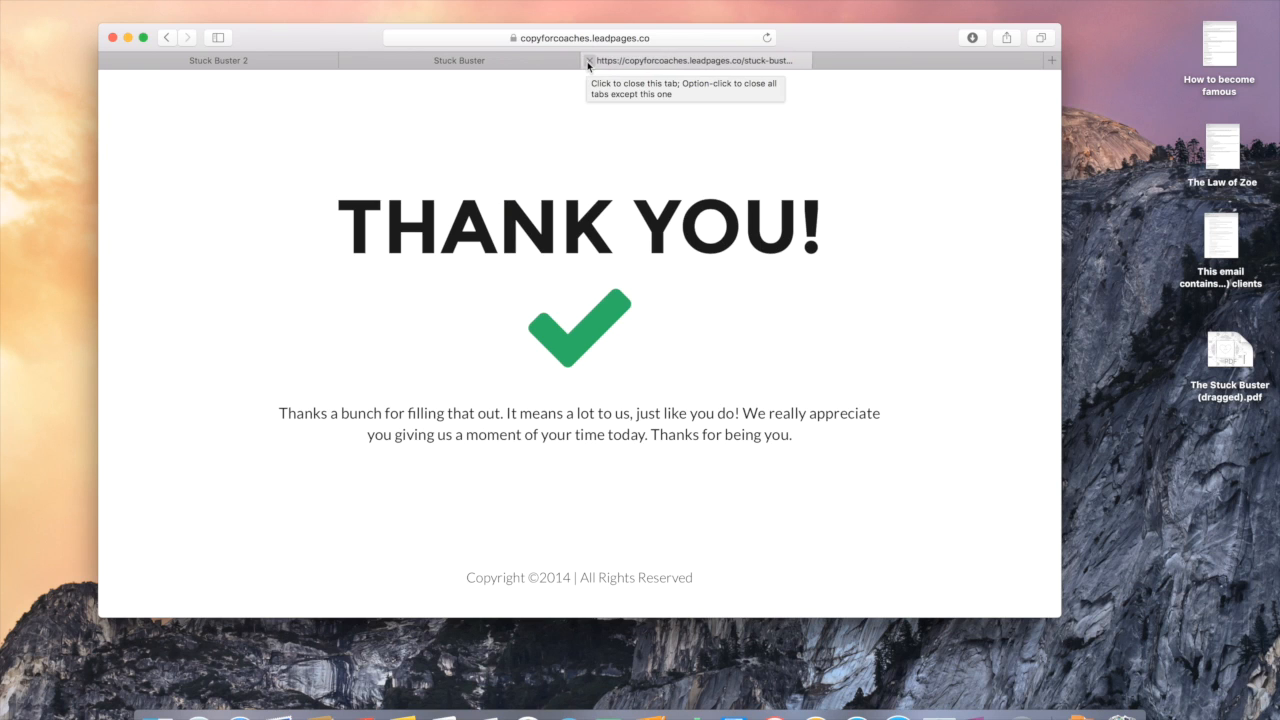
pyautogui.click(588, 61)
pyautogui.click(588, 62)
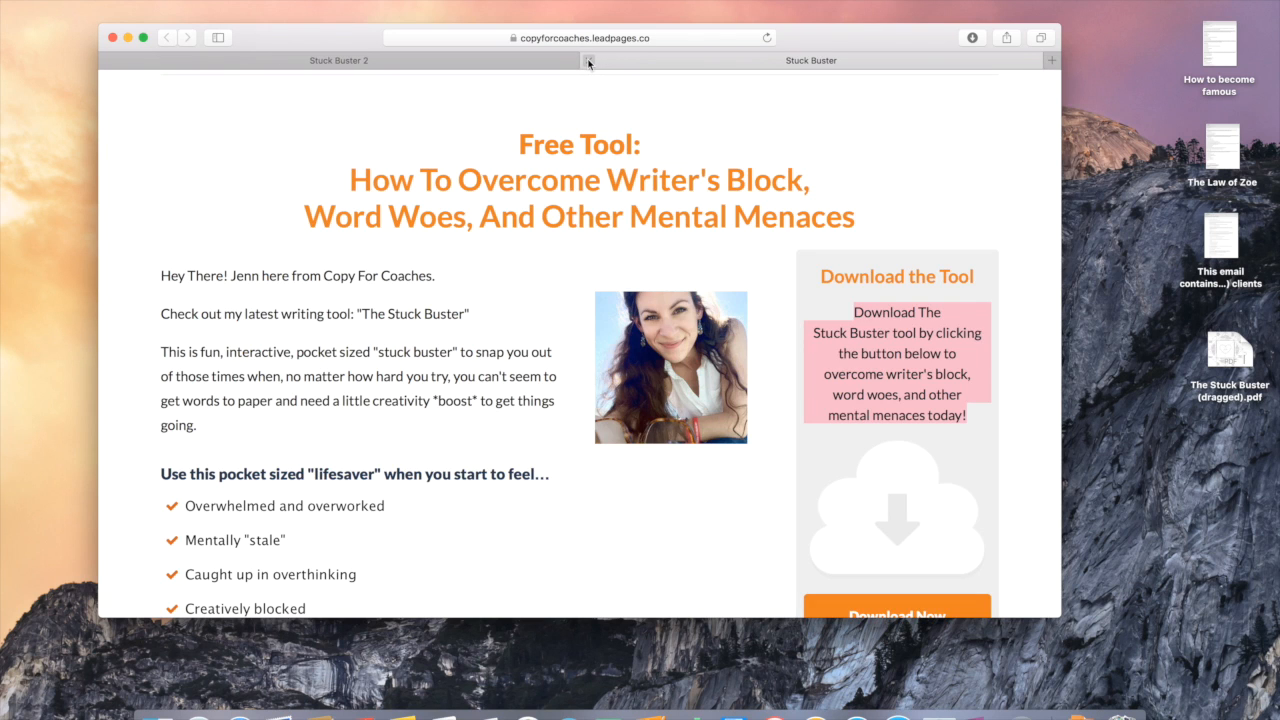
pyautogui.click(280, 712)
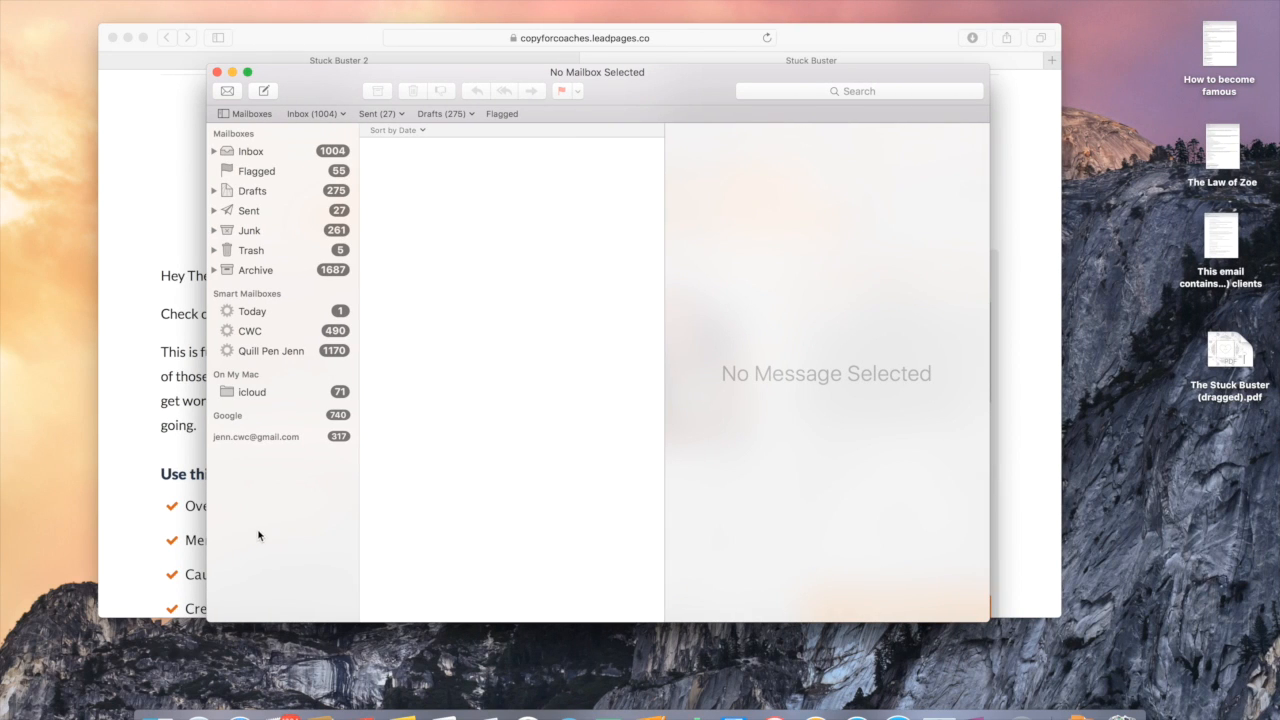
# Step: Open The Stuck Buster email in the inbox and follow its Download link
pyautogui.click(294, 156)
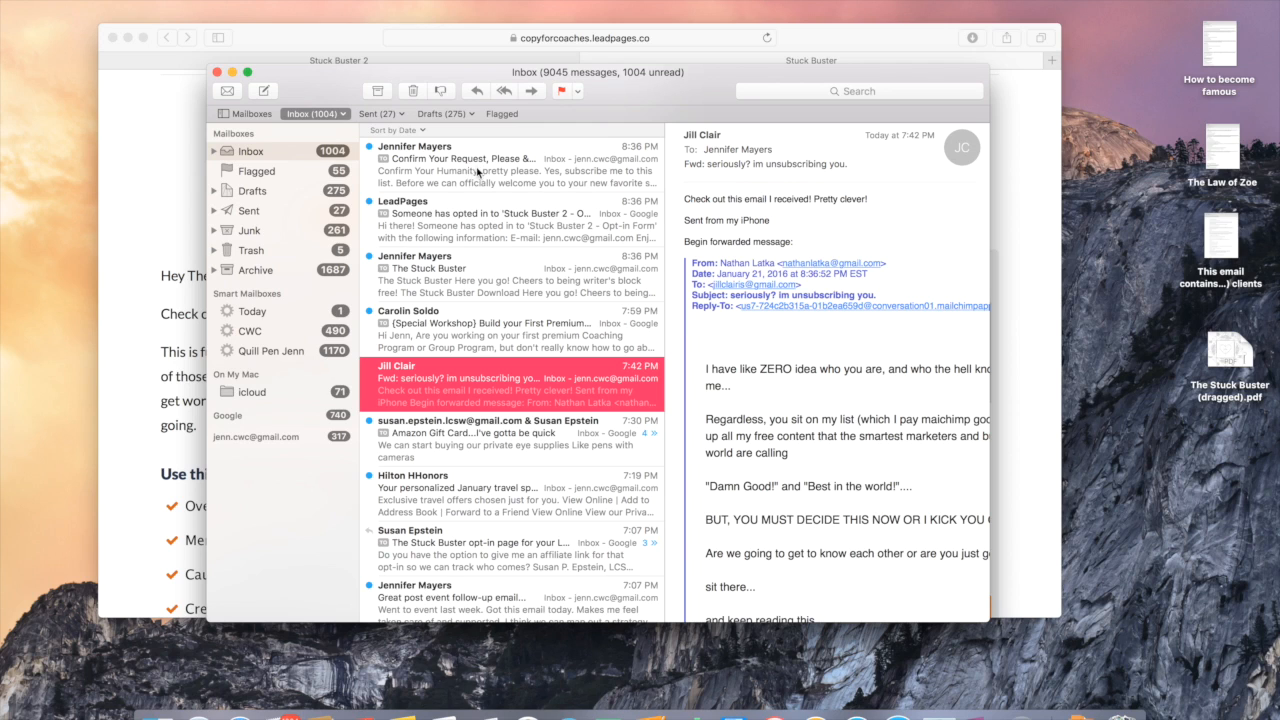
pyautogui.click(480, 267)
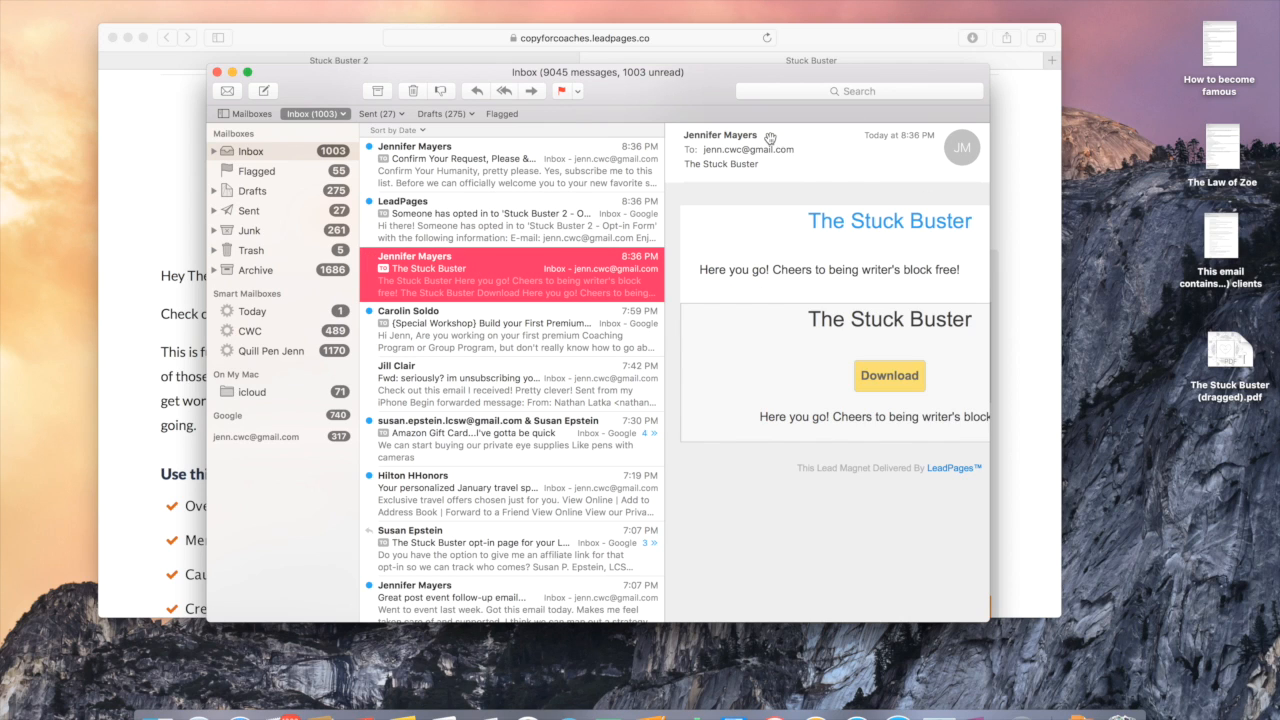
pyautogui.click(746, 192)
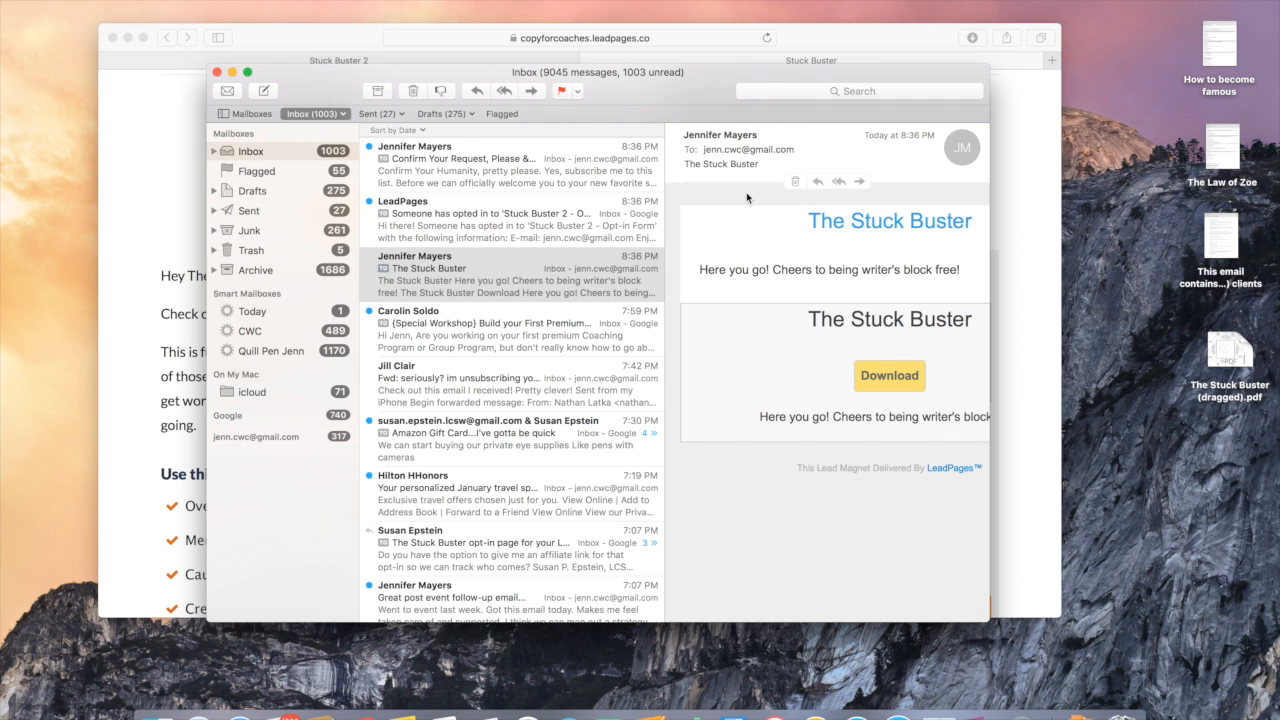
pyautogui.click(889, 376)
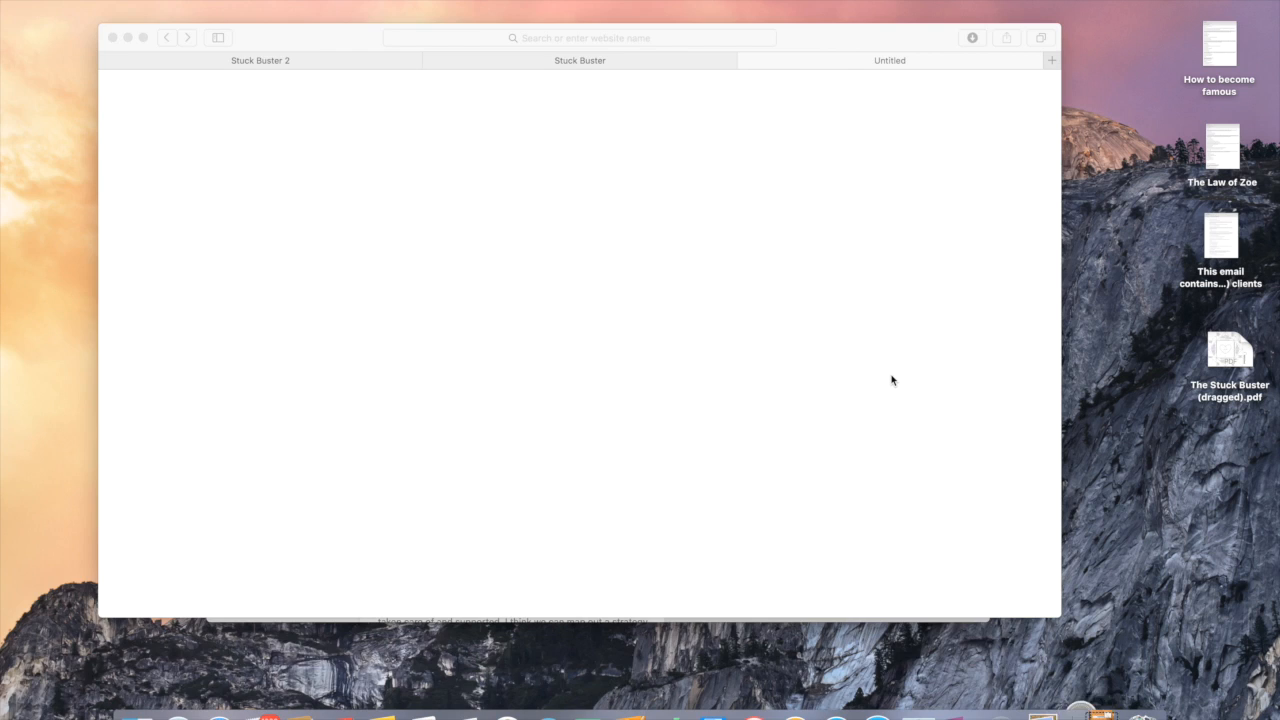
# Step: Scroll the-stuck-buster.pdf to its final page 7, then close Preview
pyautogui.scroll(-15, 768, 354)
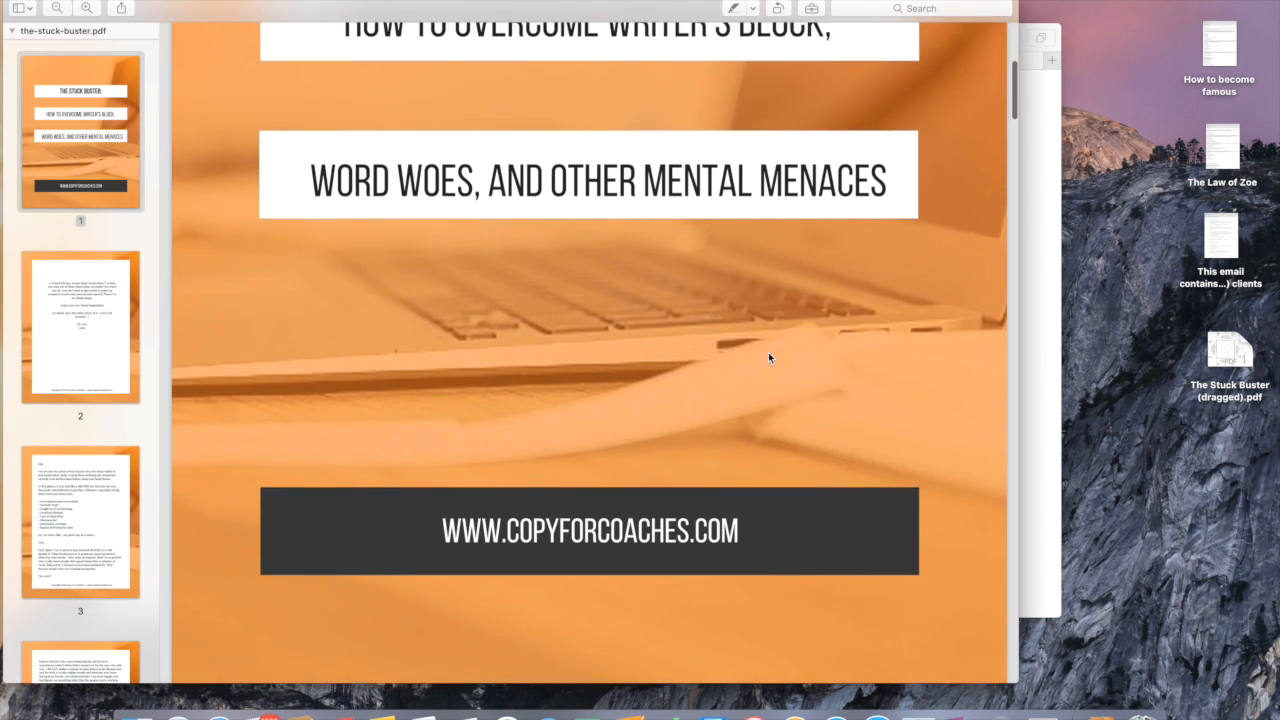
pyautogui.scroll(-20, 768, 357)
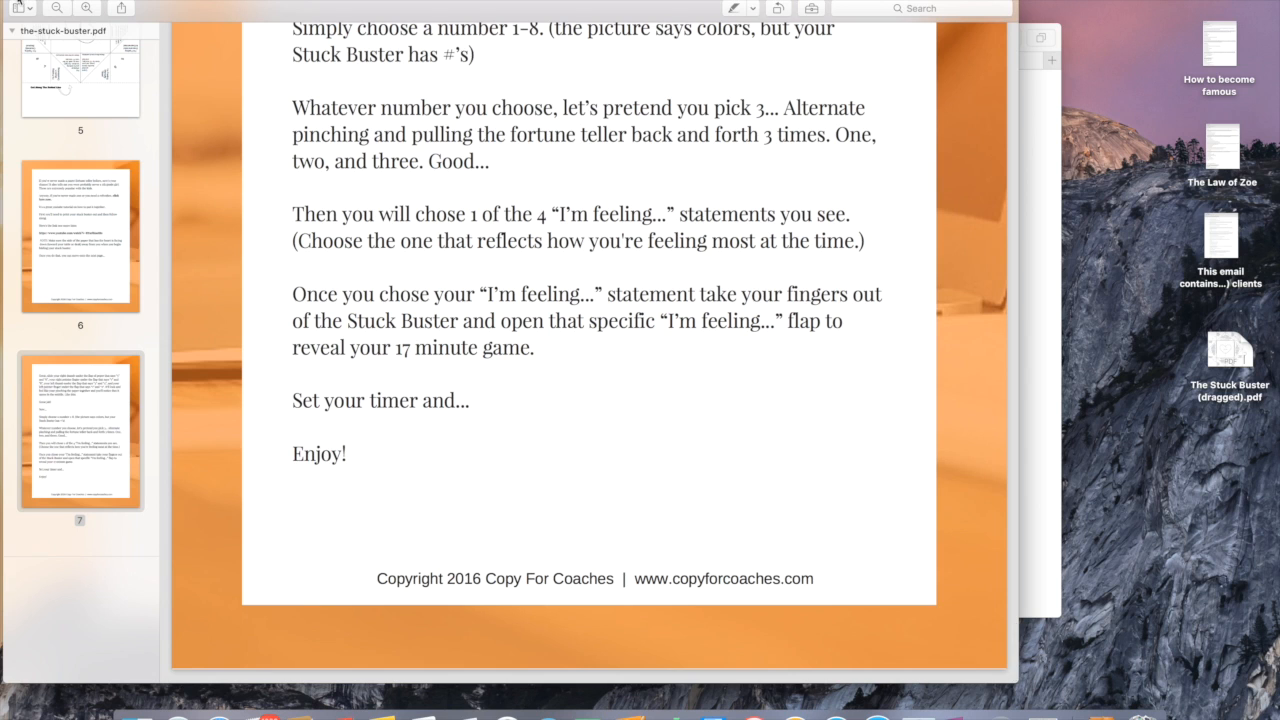
pyautogui.click(13, 8)
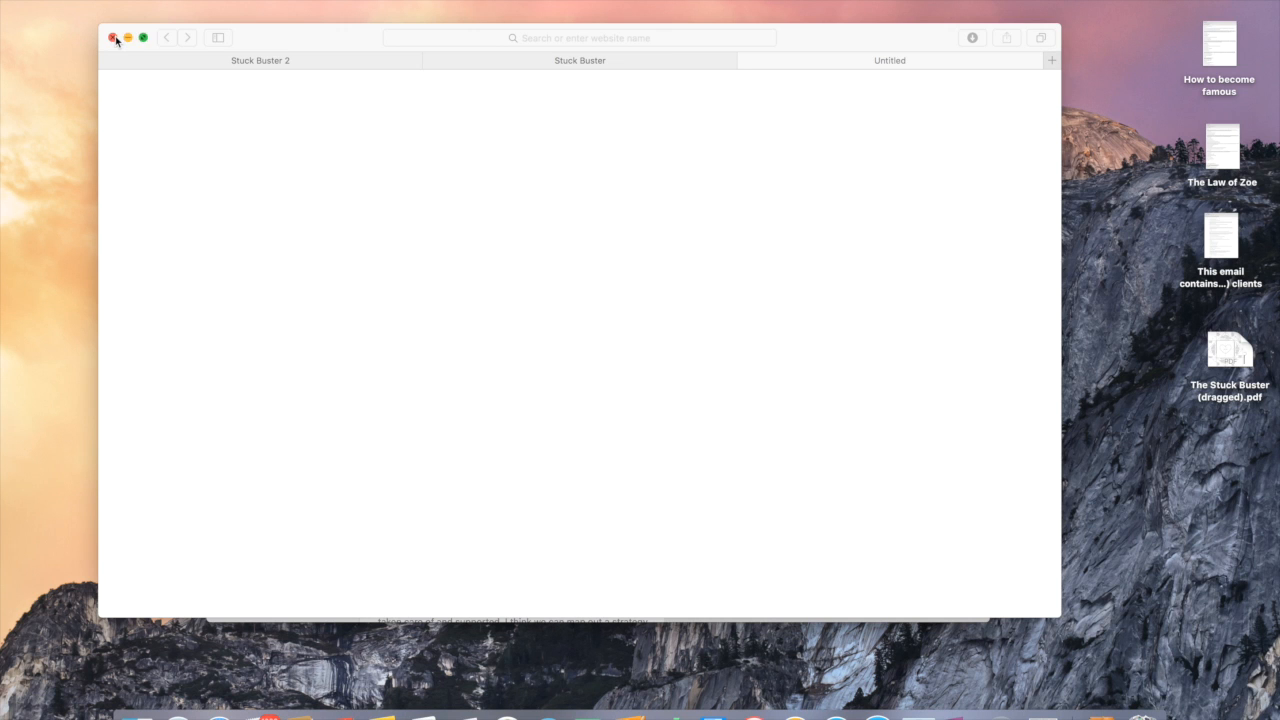